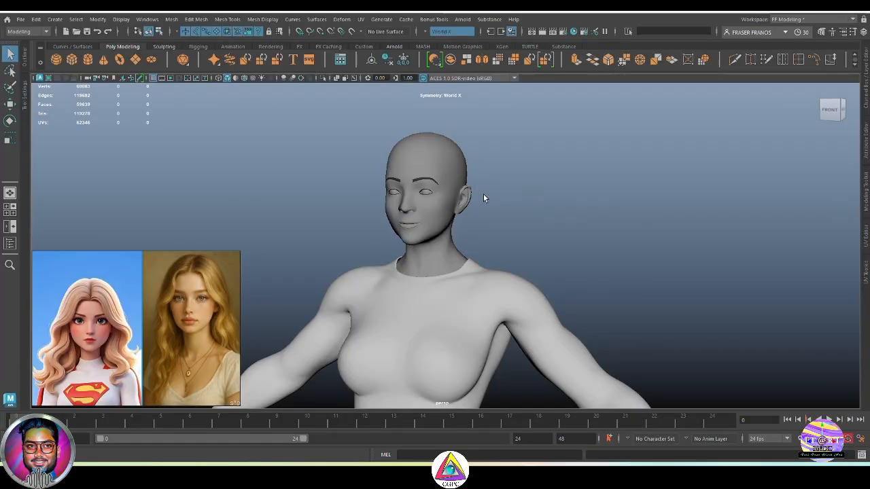
pyautogui.keyDown('alt'); pyautogui.moveTo(483, 194); pyautogui.dragTo(498, 262); pyautogui.keyUp('alt')
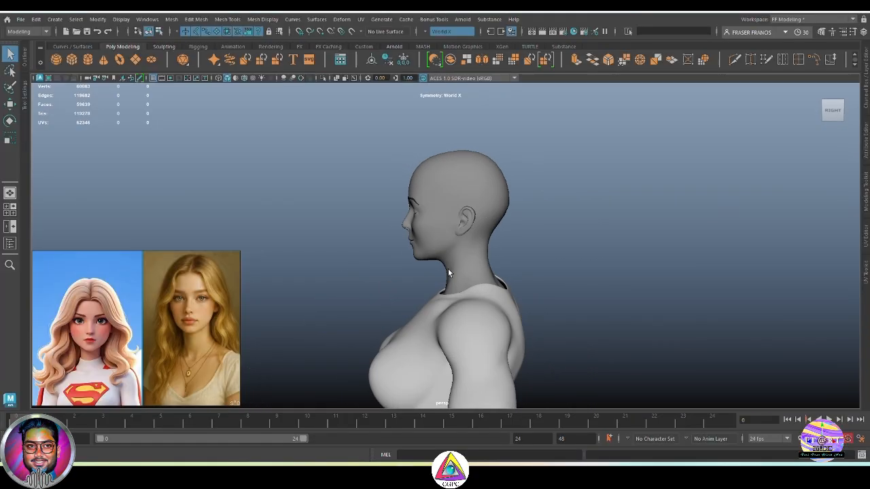
pyautogui.keyDown('alt'); pyautogui.moveTo(569, 324); pyautogui.dragTo(587, 246); pyautogui.keyUp('alt')
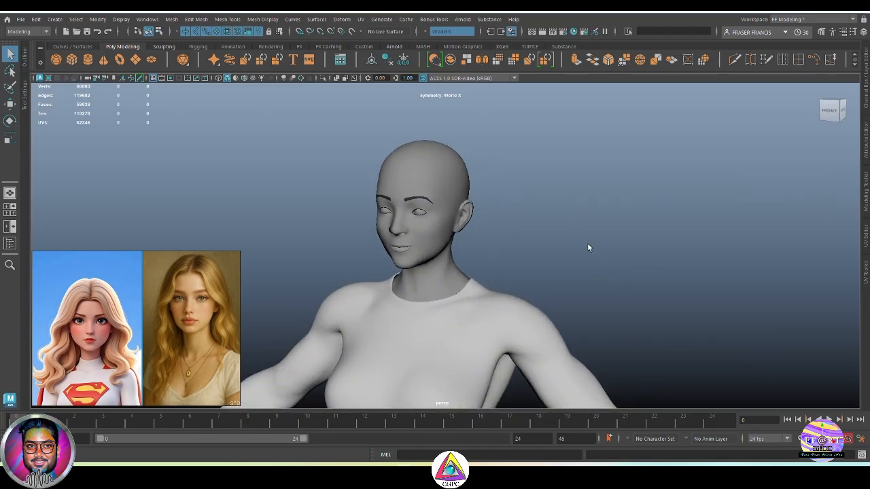
pyautogui.click(54, 20)
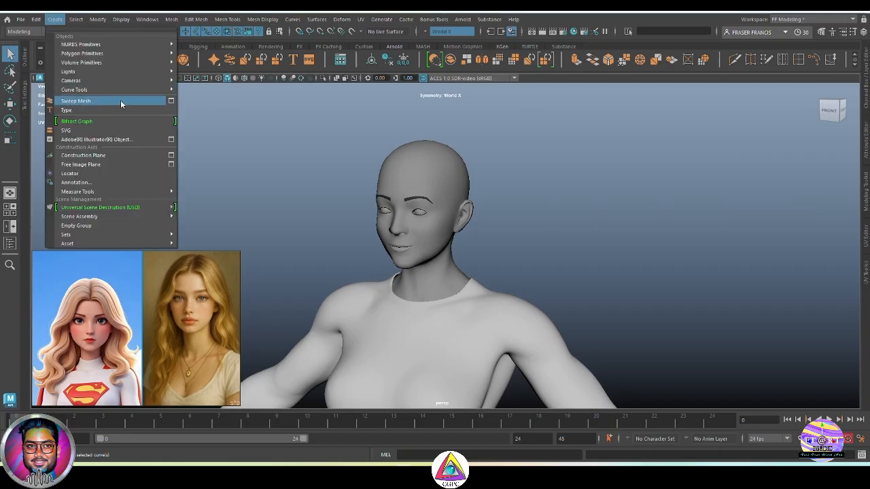
pyautogui.moveTo(102, 89)
pyautogui.click(198, 94)
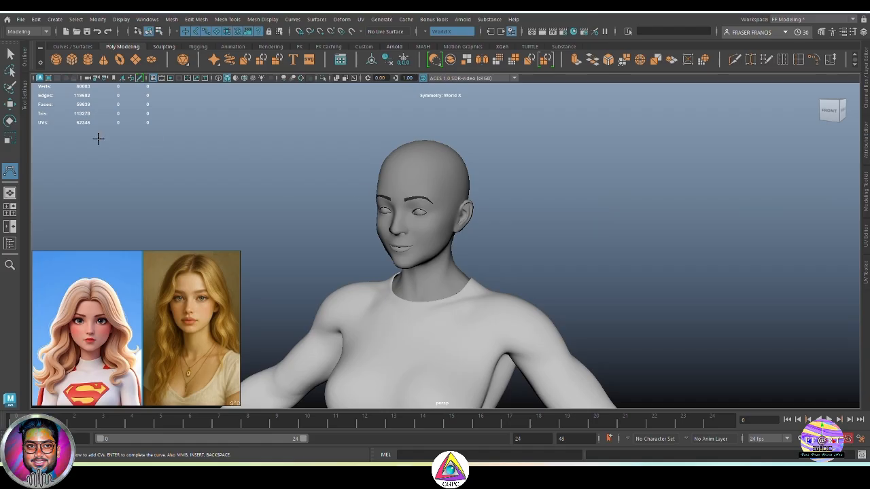
pyautogui.click(10, 54)
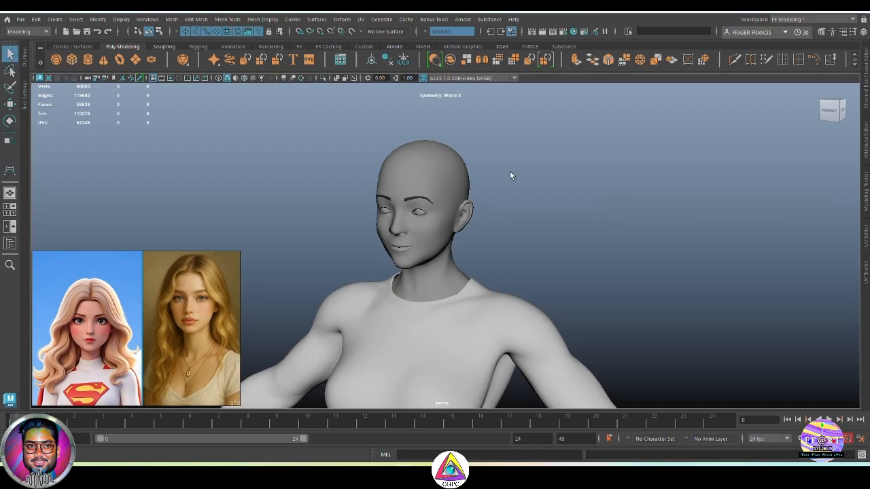
# Step: Make the character's head mesh a live surface for curve drawing
pyautogui.click(444, 184)
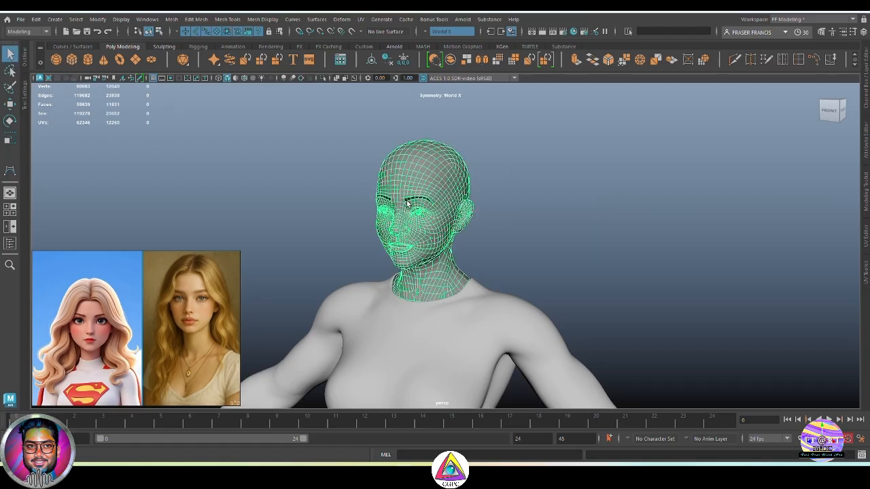
pyautogui.click(351, 32)
pyautogui.moveTo(497, 163)
pyautogui.keyDown('alt'); pyautogui.mouseDown()
pyautogui.moveTo(499, 194)
pyautogui.moveTo(545, 193)
pyautogui.mouseUp(); pyautogui.keyUp('alt')
pyautogui.keyDown('alt'); pyautogui.moveTo(511, 186); pyautogui.dragTo(640, 233, button='right'); pyautogui.keyUp('alt')
pyautogui.keyDown('alt'); pyautogui.moveTo(640, 232); pyautogui.dragTo(629, 304, button='middle'); pyautogui.keyUp('alt')
pyautogui.keyDown('alt'); pyautogui.moveTo(630, 304); pyautogui.dragTo(462, 204); pyautogui.keyUp('alt')
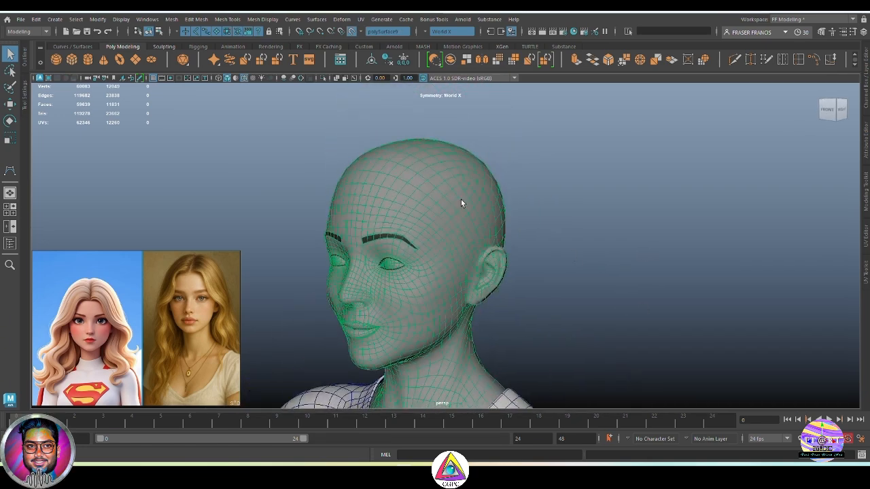
pyautogui.keyDown('alt'); pyautogui.moveTo(553, 282); pyautogui.dragTo(598, 270, button='middle'); pyautogui.keyUp('alt')
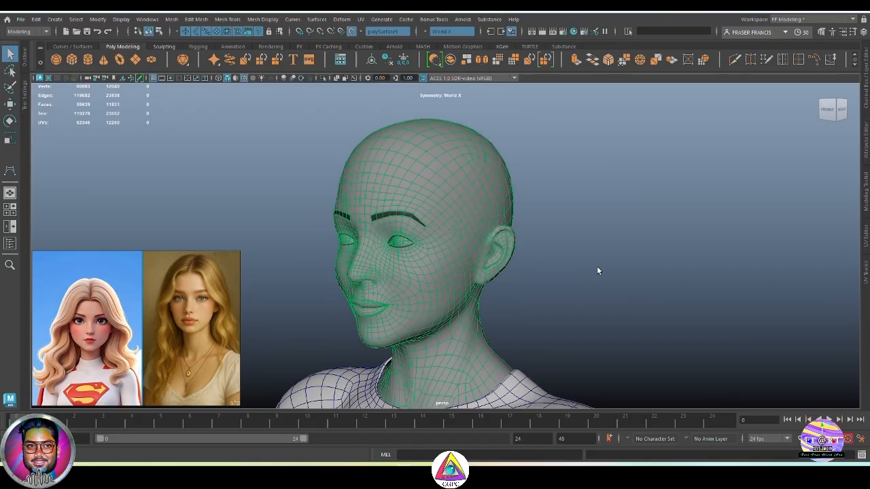
pyautogui.keyDown('alt'); pyautogui.moveTo(583, 250); pyautogui.dragTo(501, 299); pyautogui.keyUp('alt')
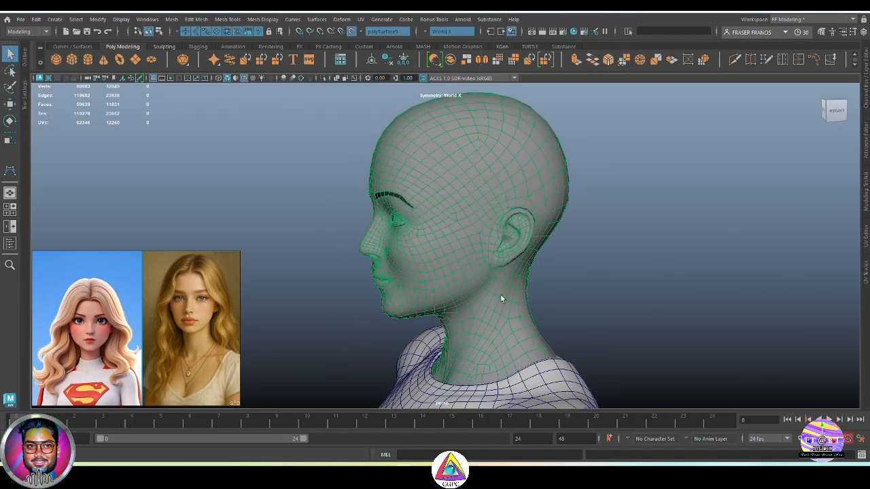
pyautogui.keyDown('alt'); pyautogui.moveTo(614, 314); pyautogui.dragTo(588, 251); pyautogui.keyUp('alt')
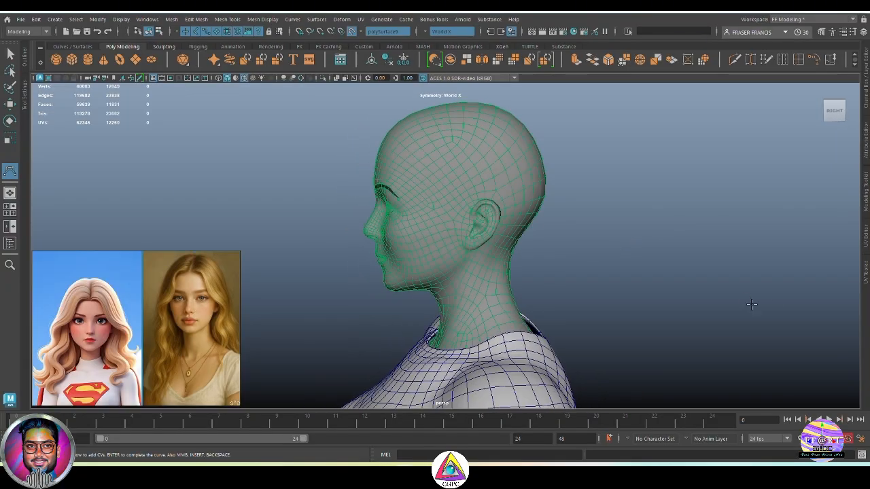
# Step: Start a CV curve on the live head behind the ear and place its points down the side of the neck to the collar
pyautogui.keyDown('alt'); pyautogui.moveTo(751, 304); pyautogui.dragTo(531, 224); pyautogui.keyUp('alt')
pyautogui.click(496, 189)
pyautogui.click(508, 211)
pyautogui.click(497, 243)
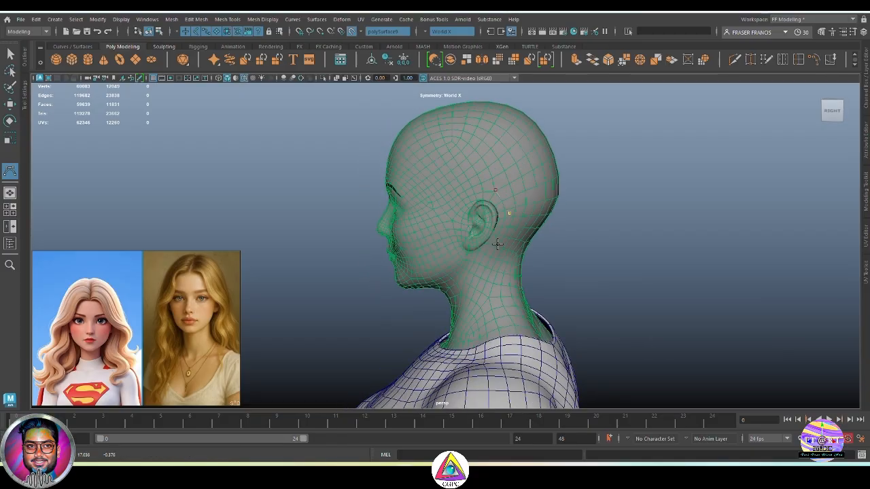
pyautogui.keyDown('alt'); pyautogui.moveTo(536, 291); pyautogui.dragTo(498, 220); pyautogui.keyUp('alt')
pyautogui.click(492, 221)
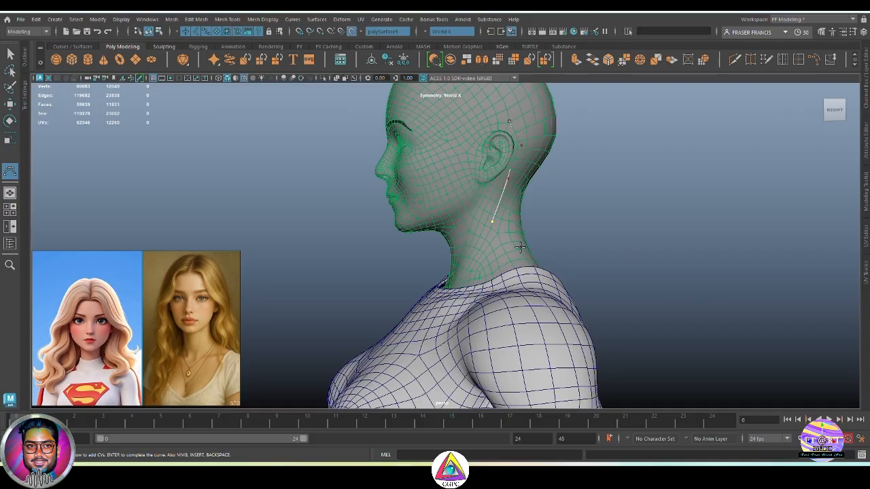
pyautogui.keyDown('alt'); pyautogui.moveTo(571, 254); pyautogui.dragTo(673, 246); pyautogui.keyUp('alt')
pyautogui.click(447, 251)
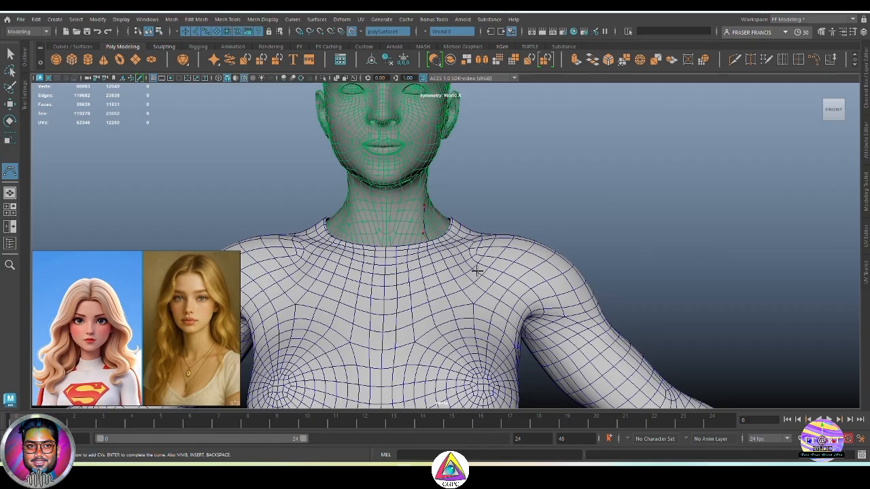
# Step: Continue the curve in wireframe display over the collarbone in an S-bend, end it in a small curl on the upper chest, and complete it
pyautogui.press('4')
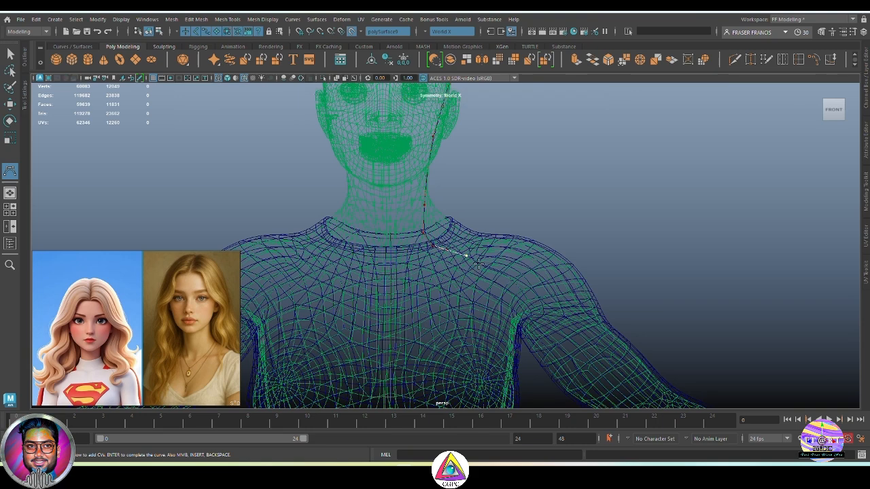
pyautogui.click(488, 265)
pyautogui.click(493, 279)
pyautogui.click(492, 291)
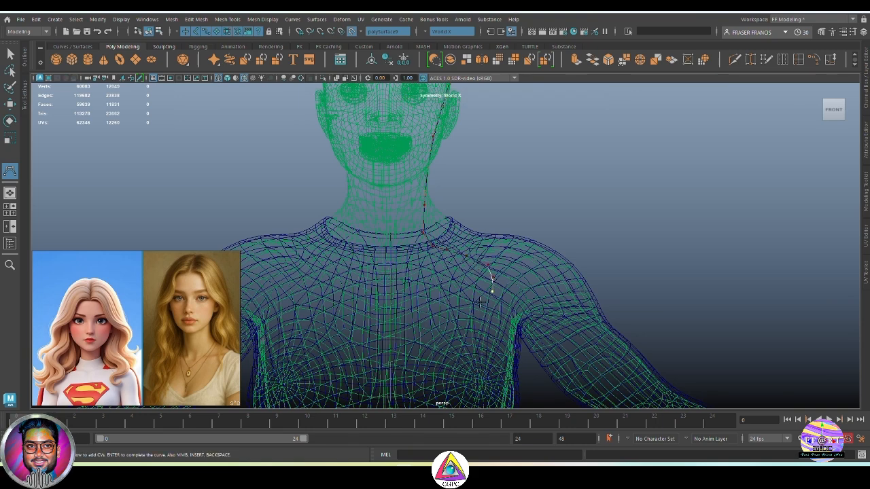
pyautogui.click(464, 303)
pyautogui.click(453, 318)
pyautogui.click(456, 328)
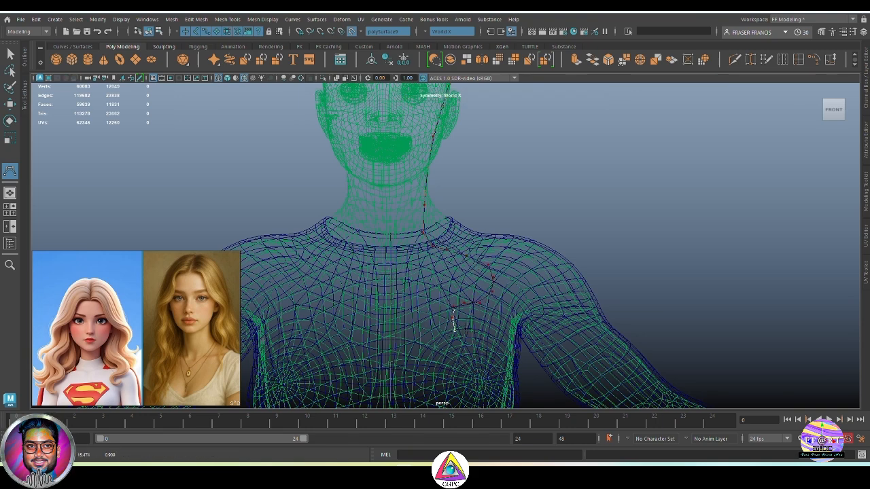
pyautogui.click(466, 329)
pyautogui.click(477, 324)
pyautogui.click(476, 317)
pyautogui.press('Return')
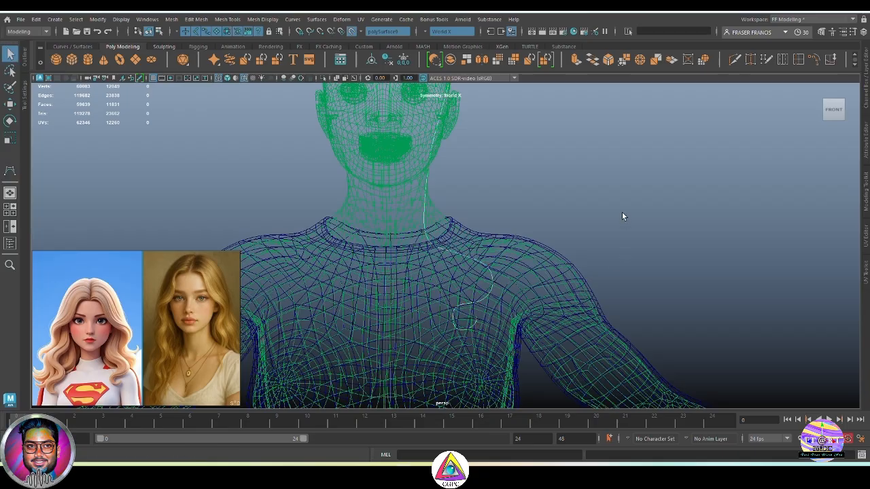
# Step: Turn off the live surface and move the curve's selected control vertices slightly upward
pyautogui.keyDown('alt'); pyautogui.moveTo(668, 190); pyautogui.dragTo(678, 211, button='middle'); pyautogui.keyUp('alt')
pyautogui.moveTo(678, 212); pyautogui.dragTo(631, 212, button='right')
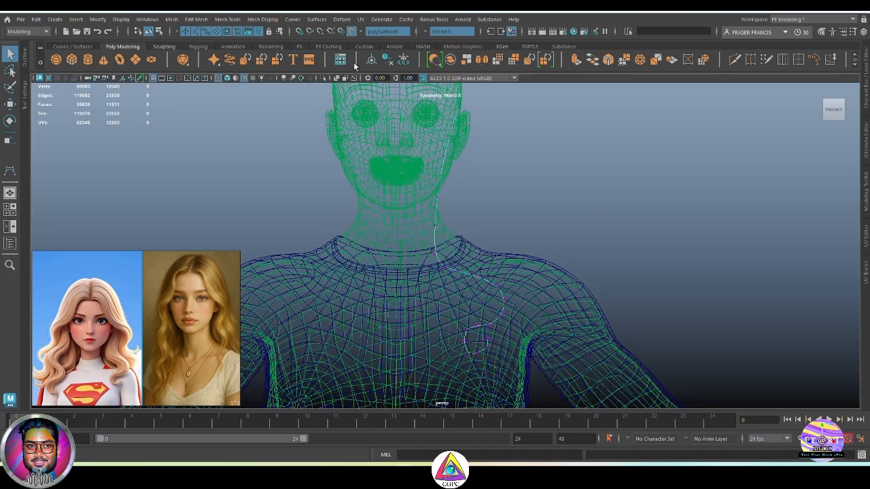
pyautogui.click(352, 31)
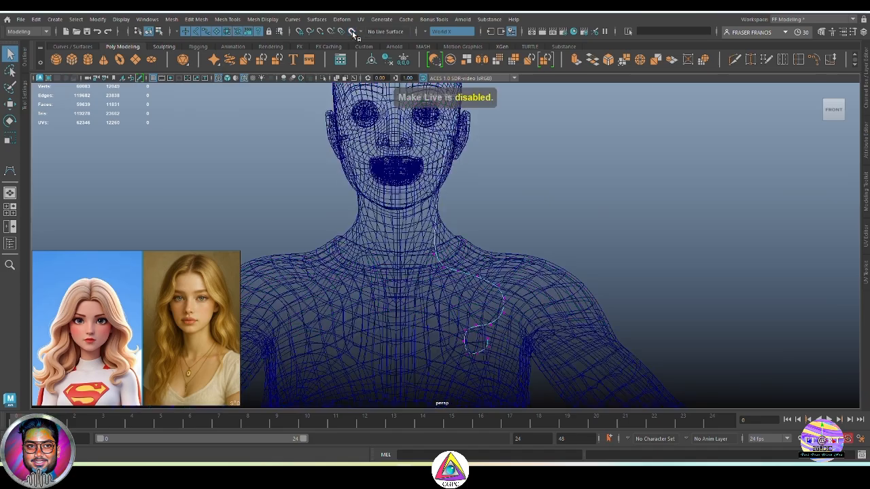
pyautogui.moveTo(537, 385); pyautogui.dragTo(443, 264)
pyautogui.moveTo(417, 214); pyautogui.dragTo(470, 258)
pyautogui.press('w')
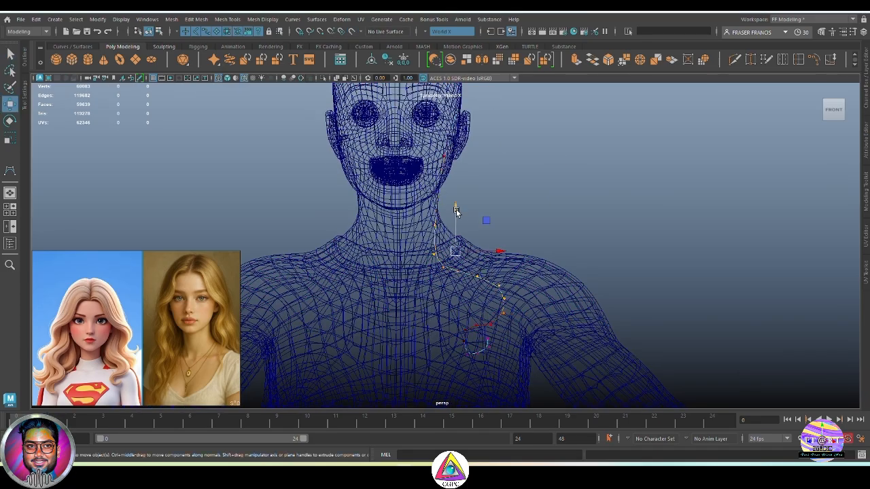
pyautogui.moveTo(456, 209); pyautogui.dragTo(456, 193)
# Step: Return to shaded display, adjust the curve's control vertices around the neck and chest, and select the whole curve
pyautogui.press('5')
pyautogui.keyDown('alt'); pyautogui.moveTo(567, 233); pyautogui.dragTo(456, 262); pyautogui.keyUp('alt')
pyautogui.click(456, 263)
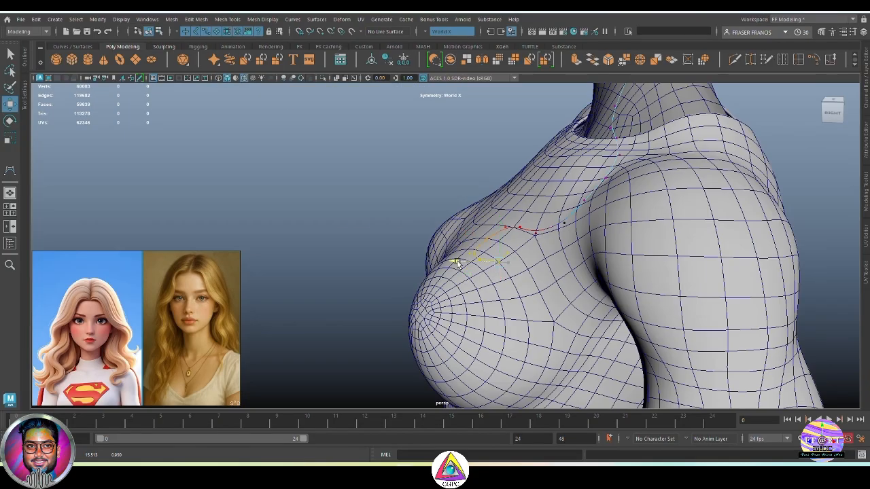
pyautogui.keyDown('alt'); pyautogui.moveTo(516, 263); pyautogui.dragTo(451, 264); pyautogui.keyUp('alt')
pyautogui.moveTo(492, 221)
pyautogui.mouseDown()
pyautogui.moveTo(492, 212)
pyautogui.moveTo(575, 247)
pyautogui.moveTo(560, 257)
pyautogui.moveTo(549, 197)
pyautogui.moveTo(559, 161)
pyautogui.mouseUp()
pyautogui.press('space')
pyautogui.click(591, 189)
pyautogui.press('space')
pyautogui.moveTo(594, 214); pyautogui.dragTo(510, 278)
pyautogui.click(522, 280)
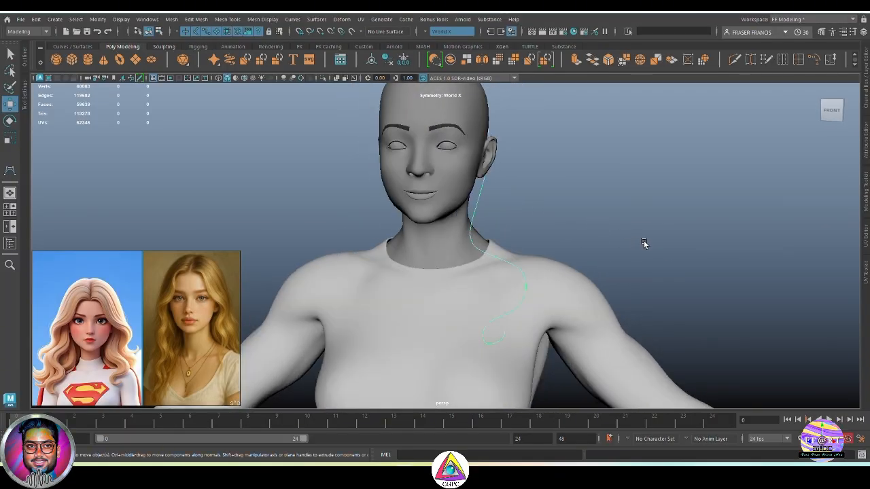
# Step: Create a sweep mesh from the selected hair curve
pyautogui.keyDown('alt'); pyautogui.moveTo(644, 241); pyautogui.dragTo(593, 237); pyautogui.keyUp('alt')
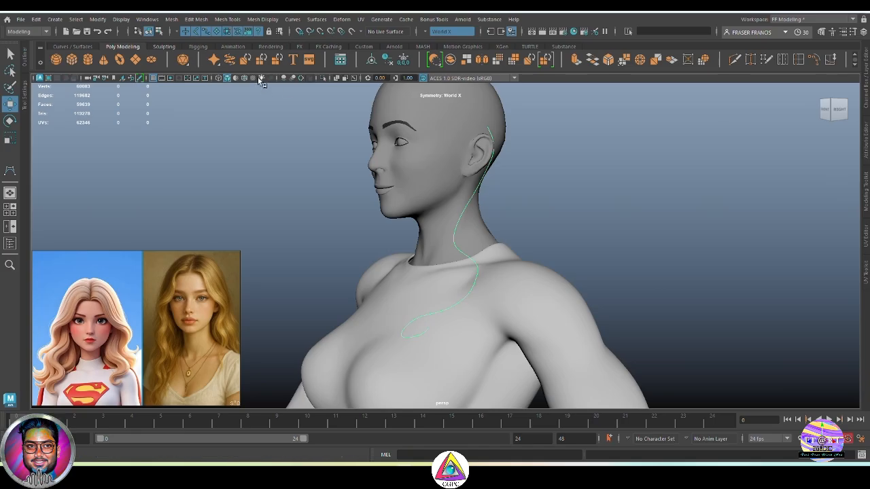
pyautogui.scroll(-1, 484, 66)
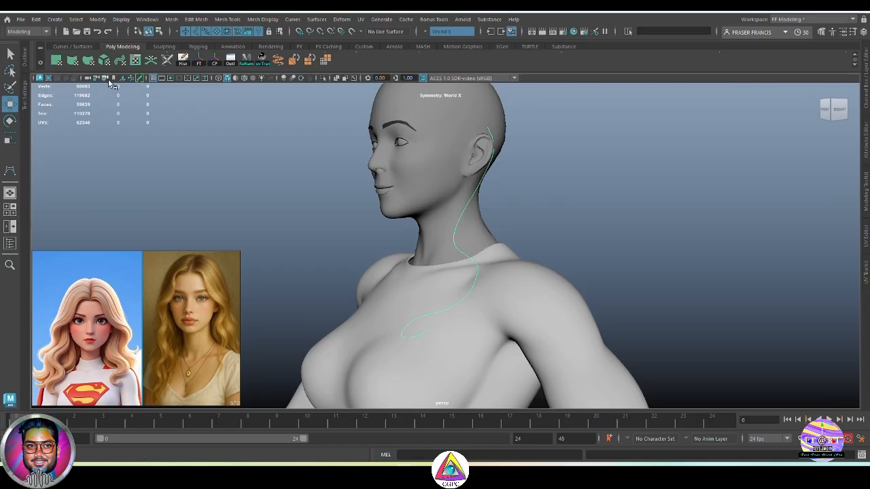
pyautogui.click(57, 20)
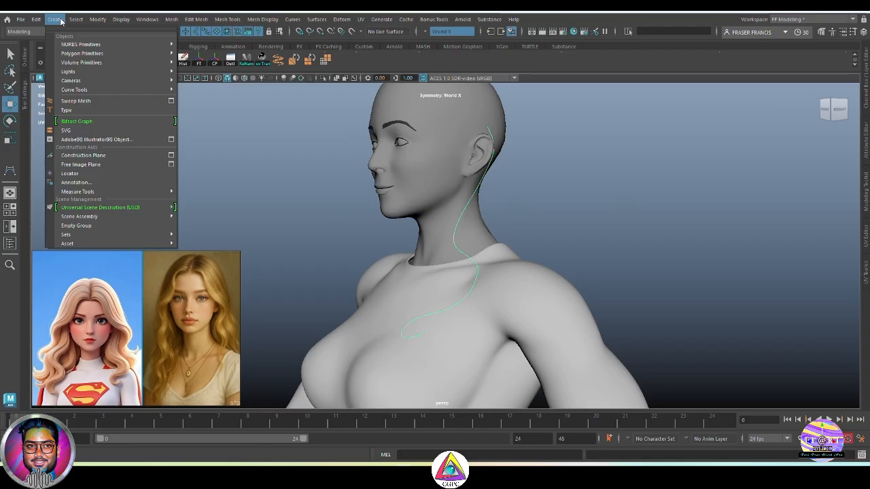
pyautogui.click(138, 101)
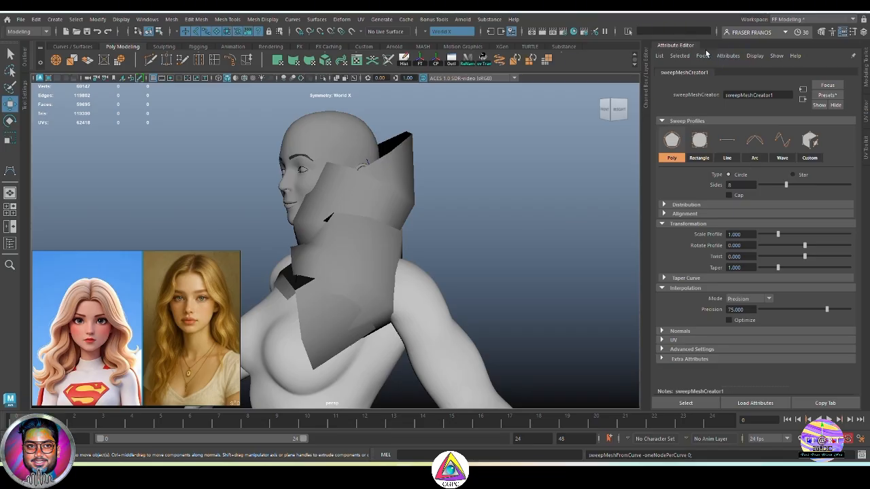
# Step: Replace the sweep mesh settings with the saved stylisedlonghair preset
pyautogui.keyDown('alt'); pyautogui.moveTo(603, 253); pyautogui.dragTo(532, 246); pyautogui.keyUp('alt')
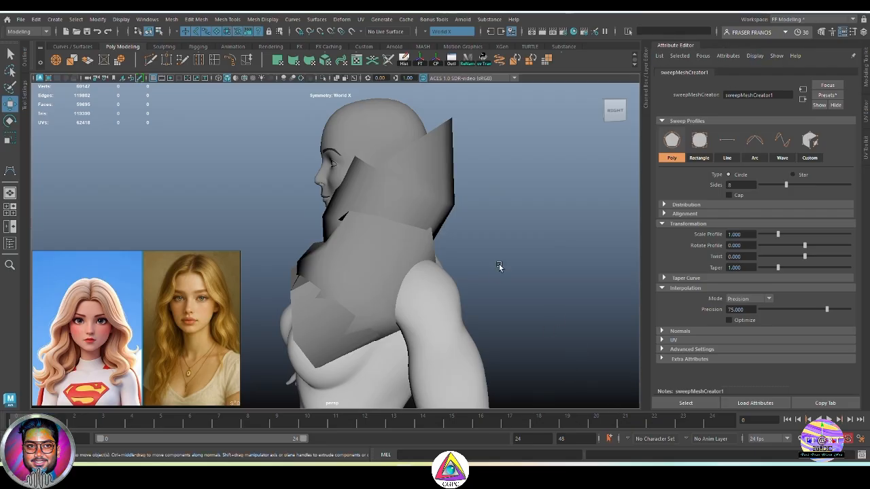
pyautogui.keyDown('alt'); pyautogui.moveTo(557, 266); pyautogui.dragTo(580, 267); pyautogui.keyUp('alt')
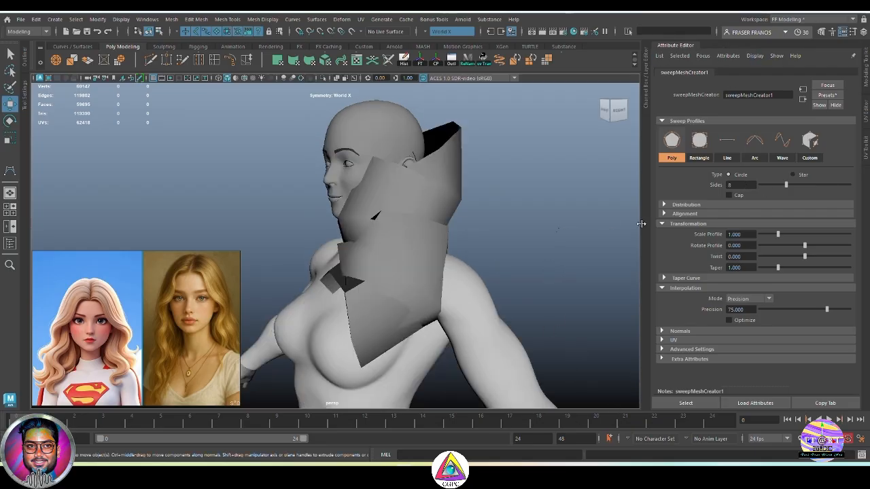
pyautogui.click(832, 100)
pyautogui.moveTo(832, 208)
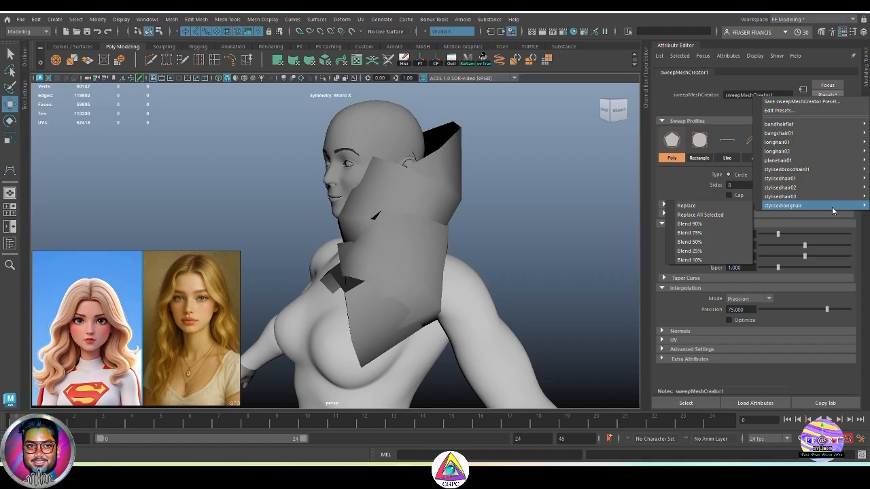
pyautogui.click(686, 206)
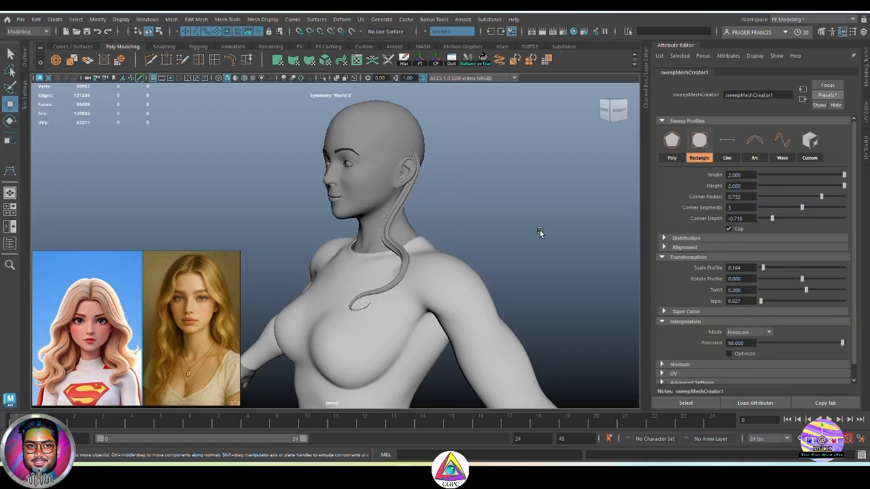
# Step: Examine the hair strand's shape up close and review its sweepMeshCreator1 profile and transformation settings
pyautogui.keyDown('alt'); pyautogui.moveTo(509, 219); pyautogui.dragTo(579, 219); pyautogui.keyUp('alt')
pyautogui.keyDown('alt'); pyautogui.moveTo(579, 218); pyautogui.dragTo(592, 243, button='right'); pyautogui.keyUp('alt')
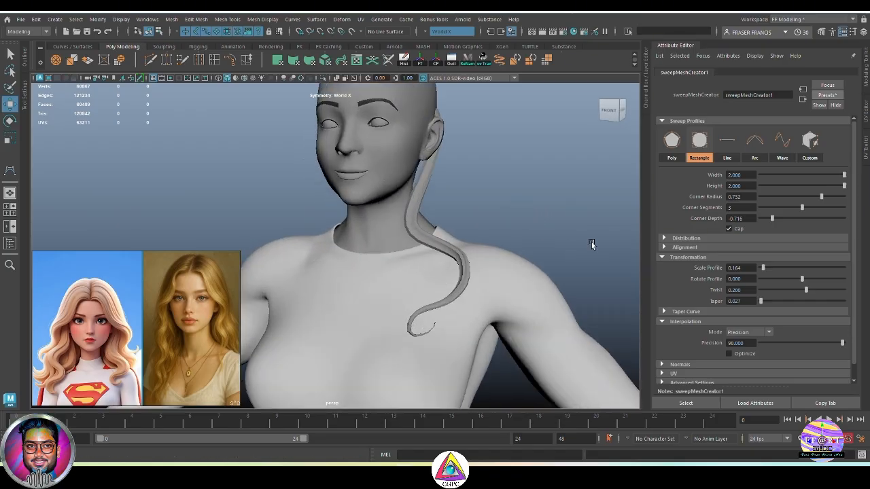
pyautogui.keyDown('alt'); pyautogui.moveTo(592, 243); pyautogui.dragTo(471, 239); pyautogui.keyUp('alt')
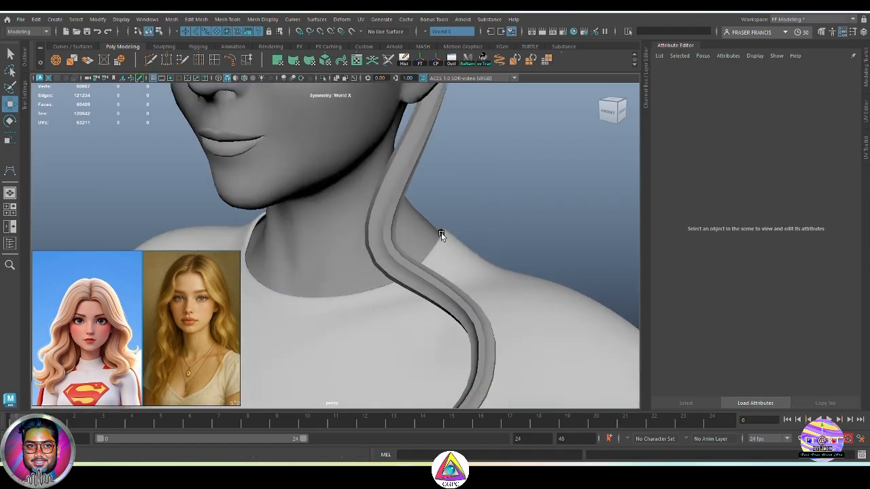
pyautogui.keyDown('alt'); pyautogui.moveTo(440, 235); pyautogui.dragTo(404, 256); pyautogui.keyUp('alt')
pyautogui.keyDown('alt'); pyautogui.moveTo(542, 224); pyautogui.dragTo(494, 209); pyautogui.keyUp('alt')
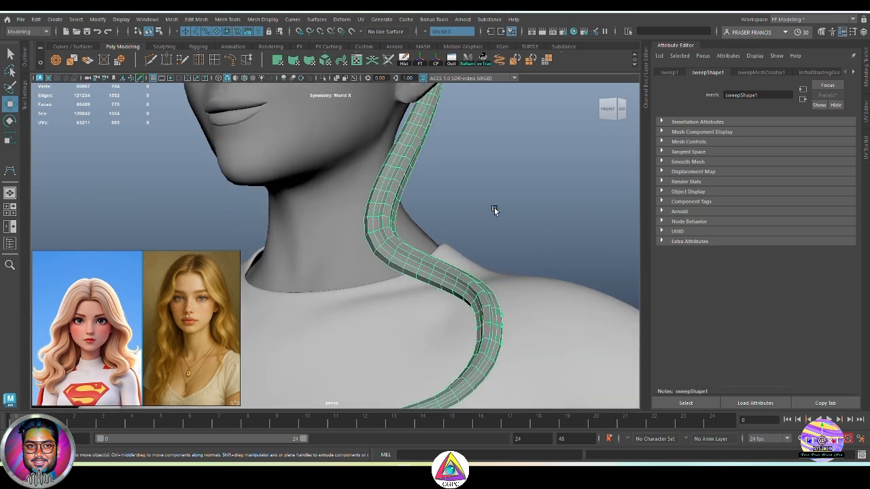
pyautogui.click(754, 72)
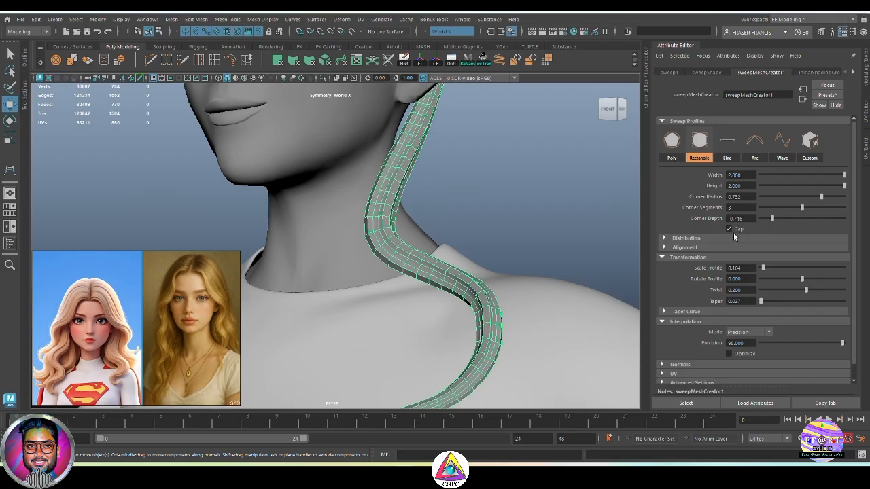
pyautogui.keyDown('alt'); pyautogui.moveTo(526, 254); pyautogui.dragTo(511, 224); pyautogui.keyUp('alt')
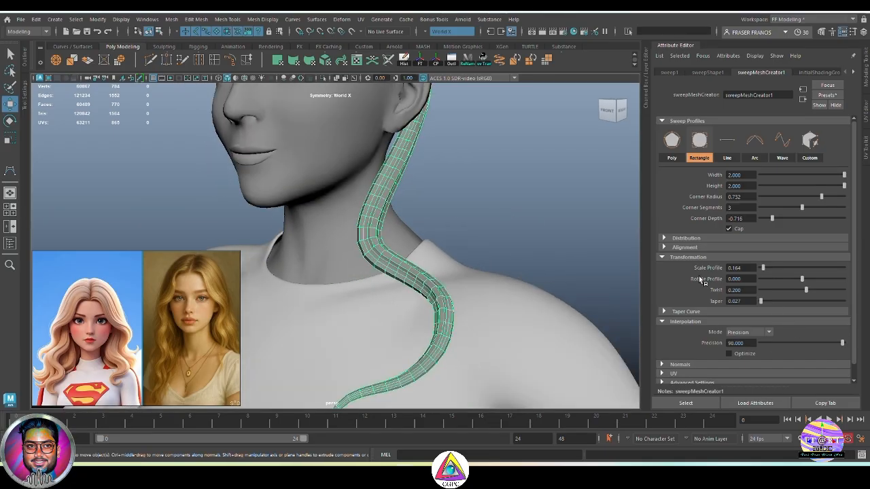
# Step: Expand the sweep's taper curve settings and examine the hair strand from the front and side
pyautogui.click(745, 311)
pyautogui.scroll(-3, 408, 212)
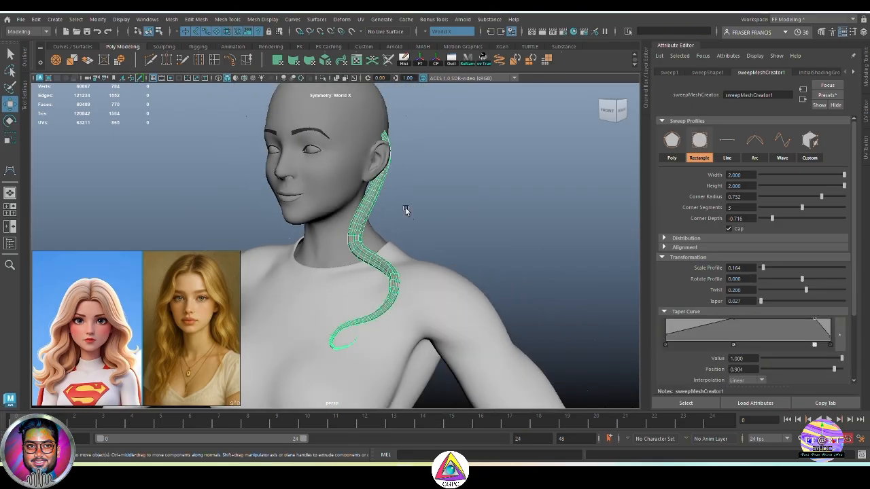
pyautogui.keyDown('alt'); pyautogui.moveTo(464, 221); pyautogui.dragTo(400, 196); pyautogui.keyUp('alt')
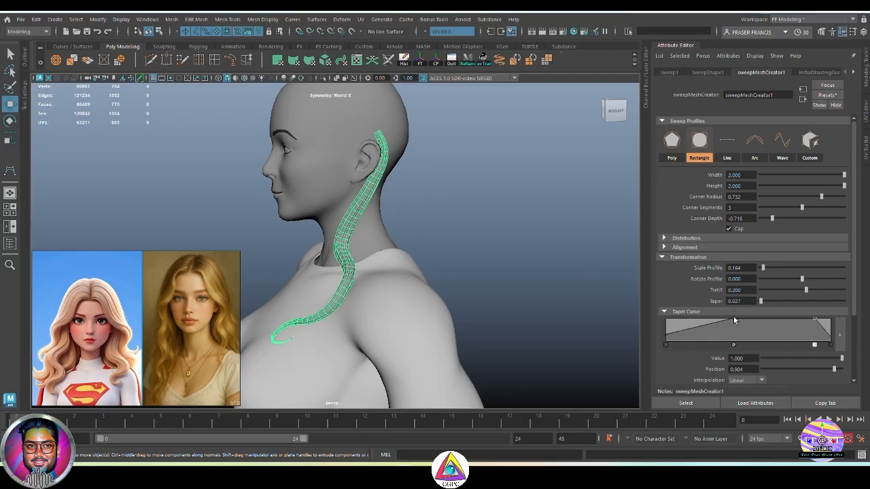
pyautogui.keyDown('alt'); pyautogui.moveTo(464, 228); pyautogui.dragTo(435, 274); pyautogui.keyUp('alt')
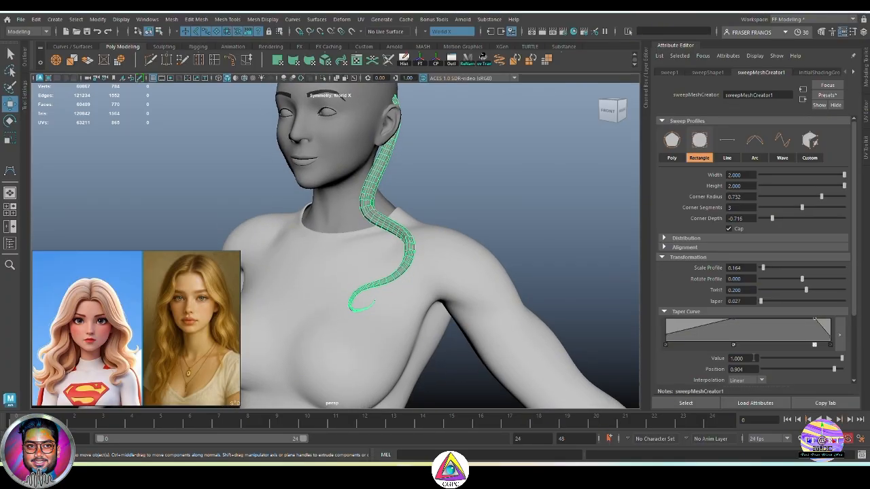
pyautogui.keyDown('alt'); pyautogui.moveTo(489, 258); pyautogui.dragTo(541, 255); pyautogui.keyUp('alt')
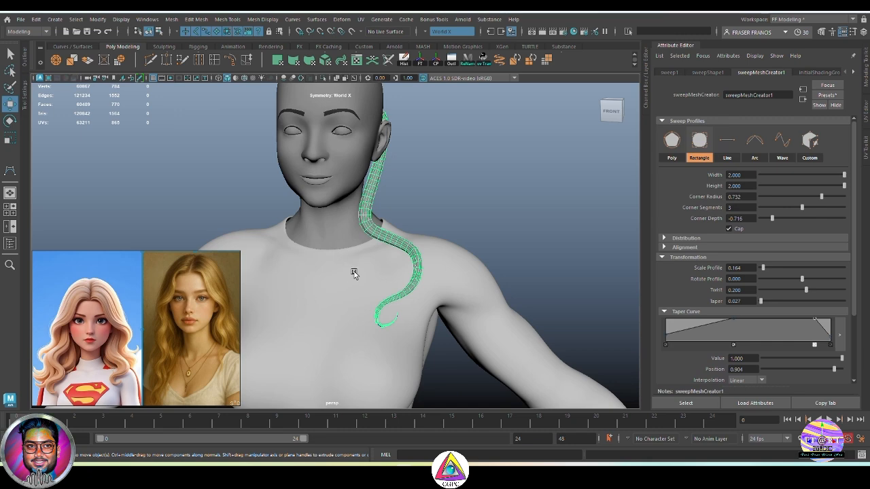
pyautogui.keyDown('alt'); pyautogui.moveTo(434, 228); pyautogui.dragTo(747, 211); pyautogui.keyUp('alt')
pyautogui.keyDown('alt'); pyautogui.moveTo(445, 209); pyautogui.dragTo(481, 207); pyautogui.keyUp('alt')
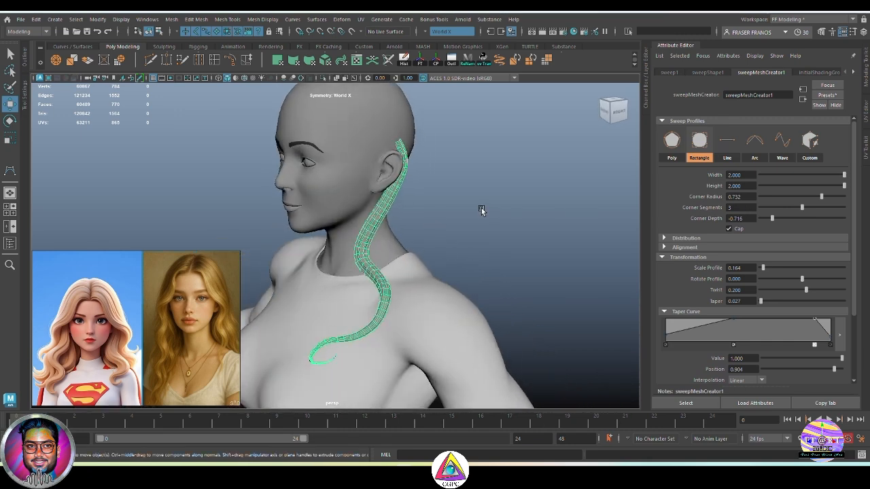
pyautogui.keyDown('alt'); pyautogui.moveTo(421, 237); pyautogui.dragTo(398, 237); pyautogui.keyUp('alt')
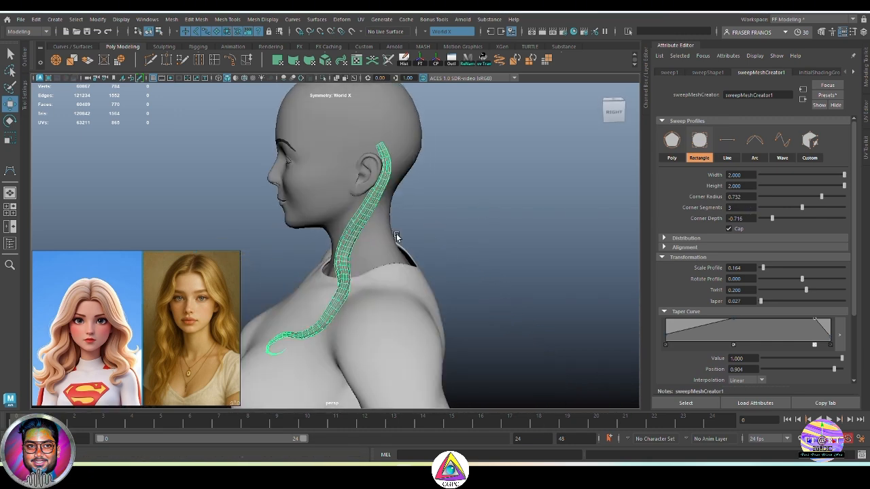
# Step: Set the sweep profile's width to 3 and check the widened strand from the front
pyautogui.moveTo(743, 176); pyautogui.dragTo(725, 175)
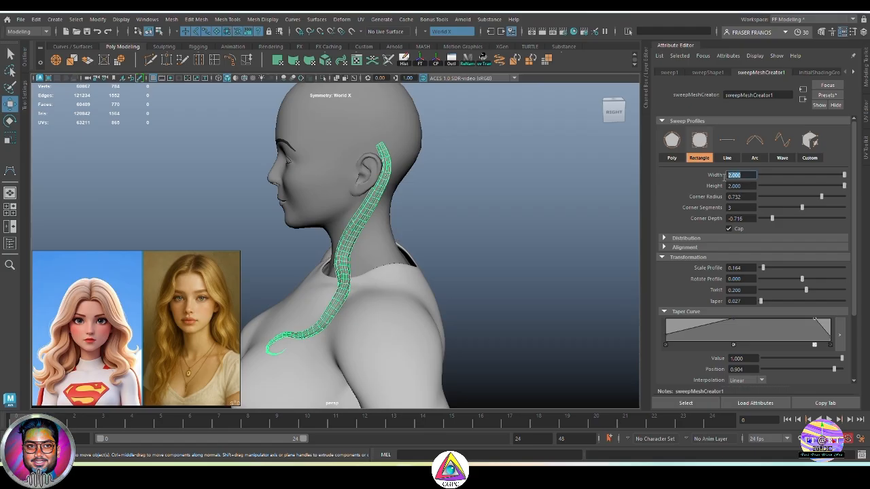
pyautogui.write('3')
pyautogui.press('Return')
pyautogui.keyDown('alt'); pyautogui.moveTo(520, 280); pyautogui.dragTo(590, 235); pyautogui.keyUp('alt')
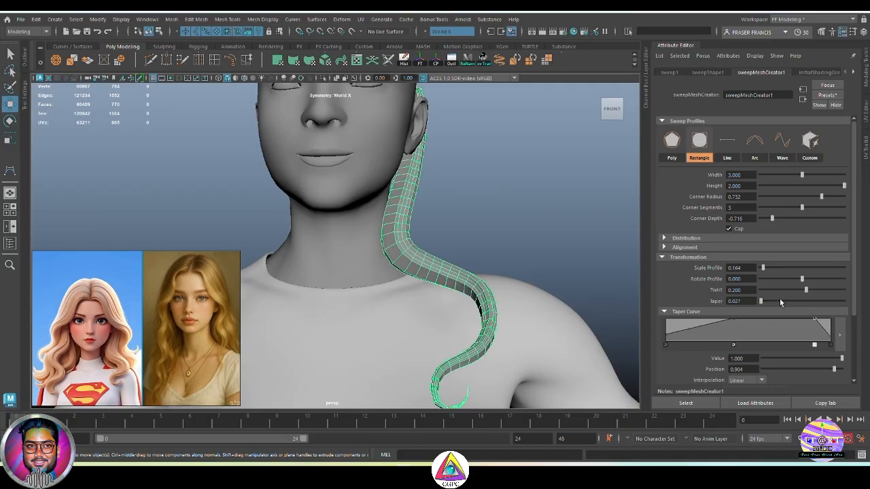
# Step: Increase the sweep's scale profile to about 0.191 to thicken the hair strand
pyautogui.moveTo(763, 267); pyautogui.dragTo(763, 267)
pyautogui.keyDown('alt'); pyautogui.moveTo(601, 227); pyautogui.dragTo(552, 232); pyautogui.keyUp('alt')
pyautogui.click(492, 238)
pyautogui.keyDown('alt'); pyautogui.moveTo(552, 231); pyautogui.dragTo(578, 218, button='right'); pyautogui.keyUp('alt')
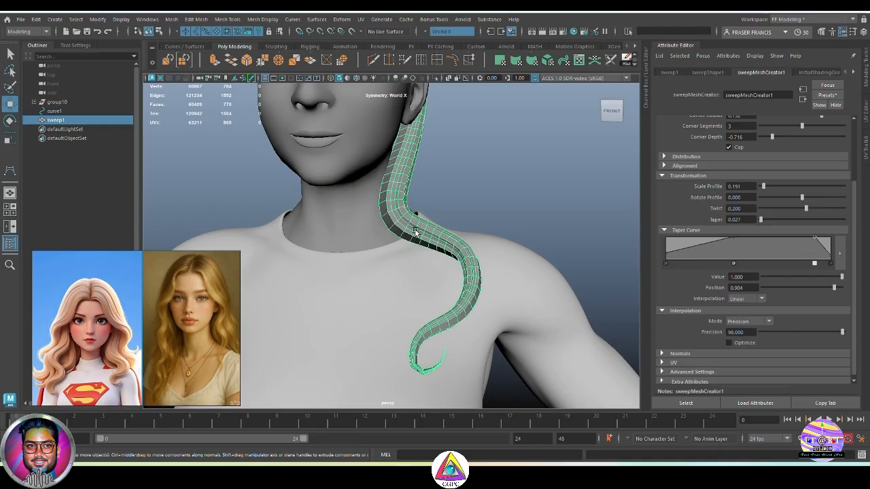
# Step: Try adjusting the sweep's interpolation precision and inspect the strand's curled tip up close
pyautogui.keyDown('alt'); pyautogui.moveTo(506, 223); pyautogui.dragTo(509, 258); pyautogui.keyUp('alt')
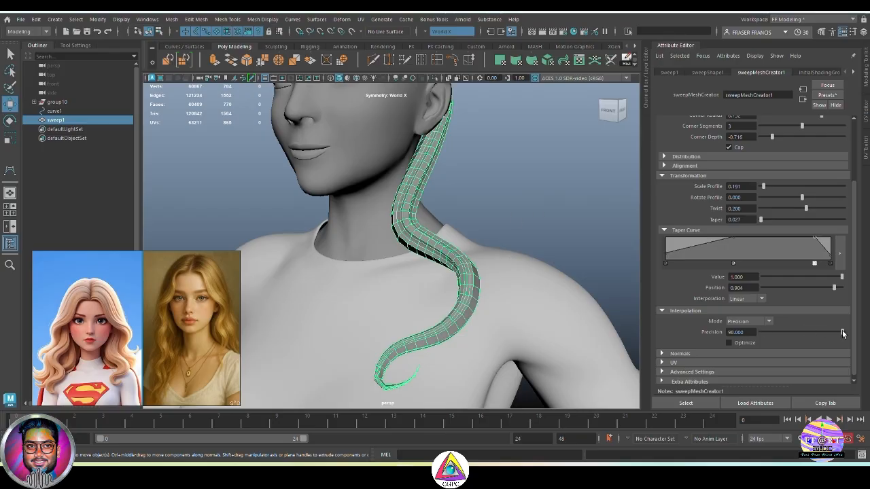
pyautogui.moveTo(843, 333); pyautogui.dragTo(839, 334)
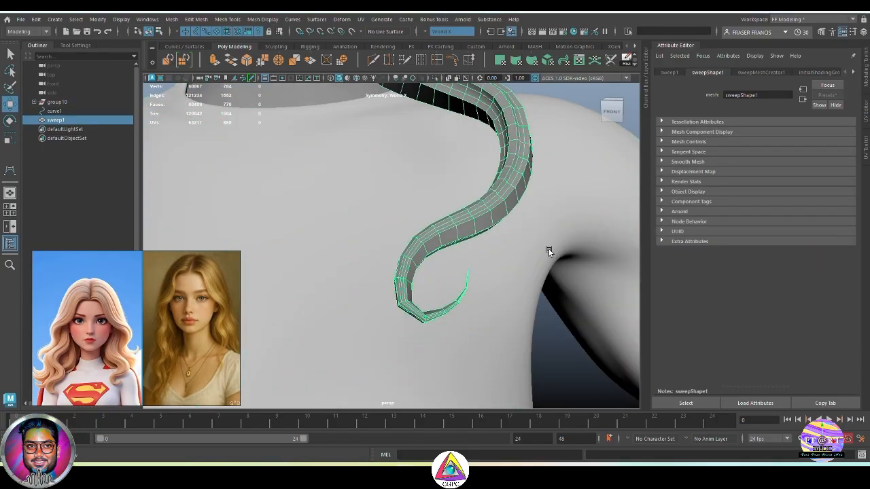
pyautogui.keyDown('alt'); pyautogui.moveTo(549, 248); pyautogui.dragTo(455, 209, button='right'); pyautogui.keyUp('alt')
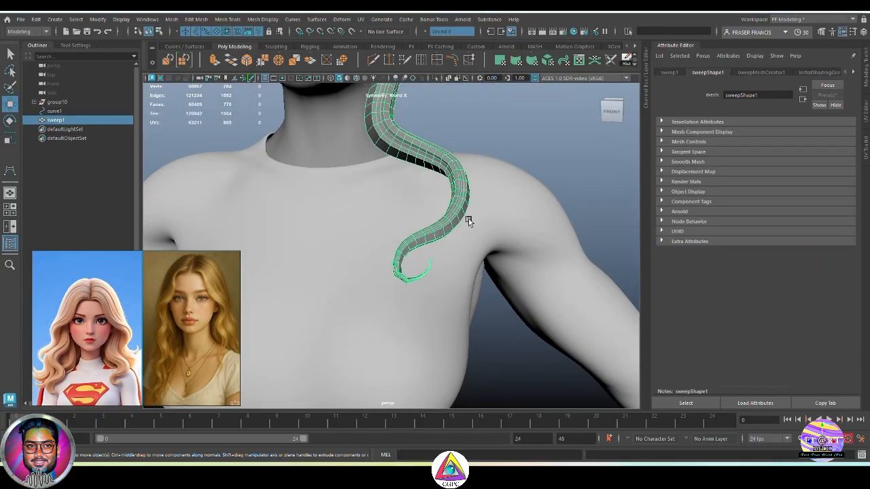
# Step: Show the hair strand in smooth mesh preview, deselect it and view the whole upper body from the front
pyautogui.press('3')
pyautogui.click(534, 148)
pyautogui.keyDown('alt'); pyautogui.moveTo(556, 246); pyautogui.dragTo(482, 240, button='right'); pyautogui.keyUp('alt')
pyautogui.keyDown('alt'); pyautogui.moveTo(482, 240); pyautogui.dragTo(377, 284); pyautogui.keyUp('alt')
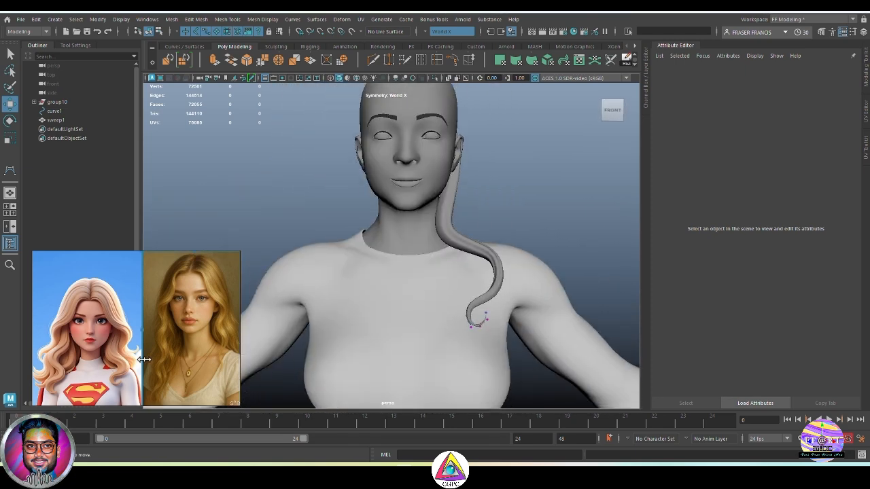
# Step: Open the strand's taper curve in an enlarged editor and move the point near the tip to value 1.0, position about 0.87
pyautogui.click(493, 263)
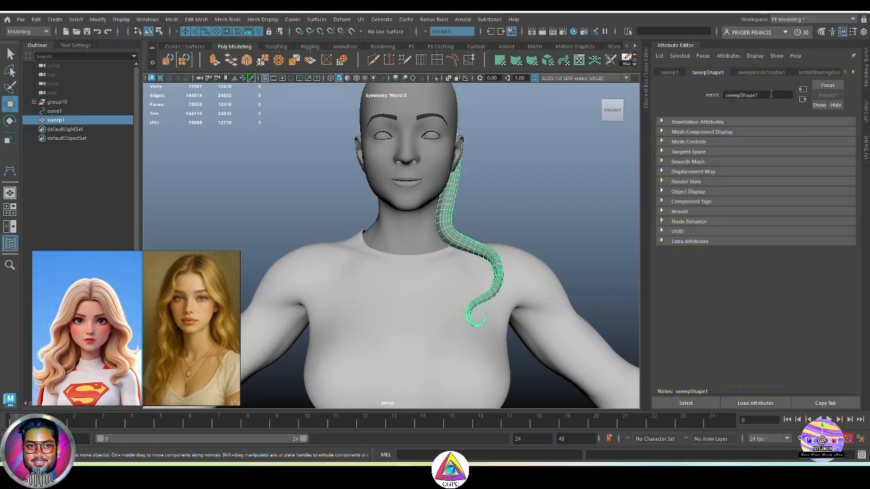
pyautogui.click(761, 72)
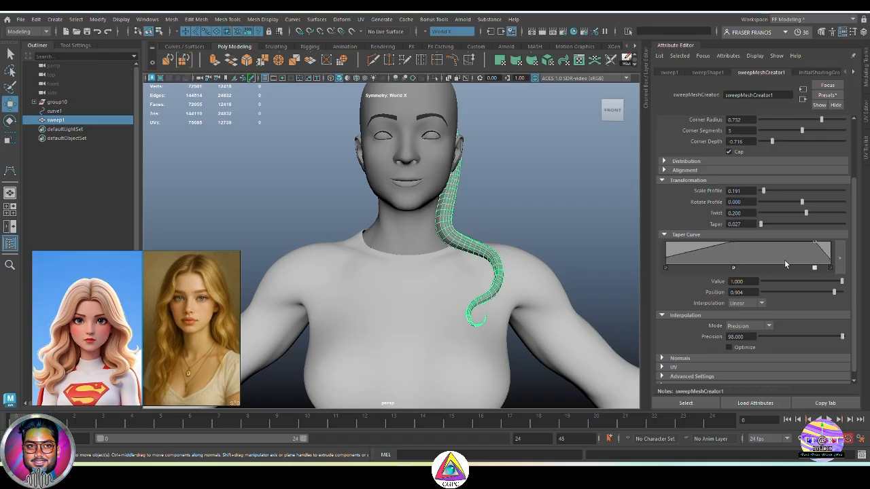
pyautogui.hotkey('ctrl', 'z')
pyautogui.click(838, 259)
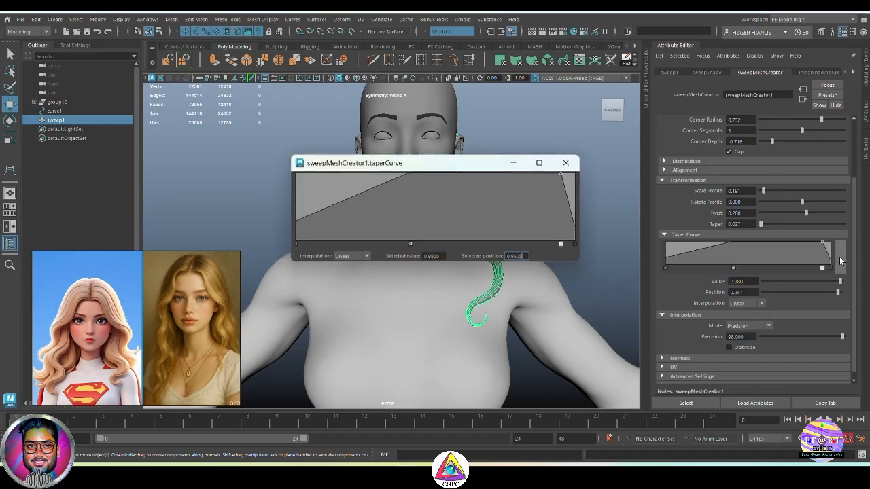
pyautogui.moveTo(465, 165); pyautogui.dragTo(680, 134)
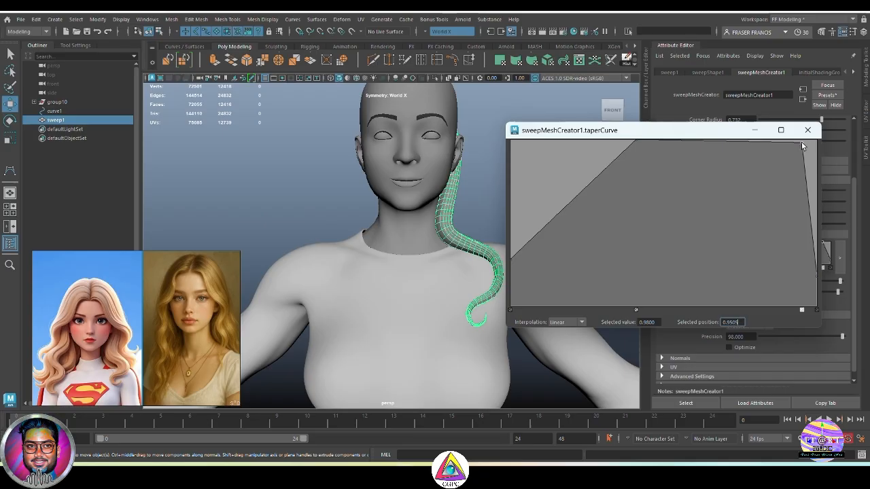
pyautogui.moveTo(802, 142); pyautogui.dragTo(798, 137)
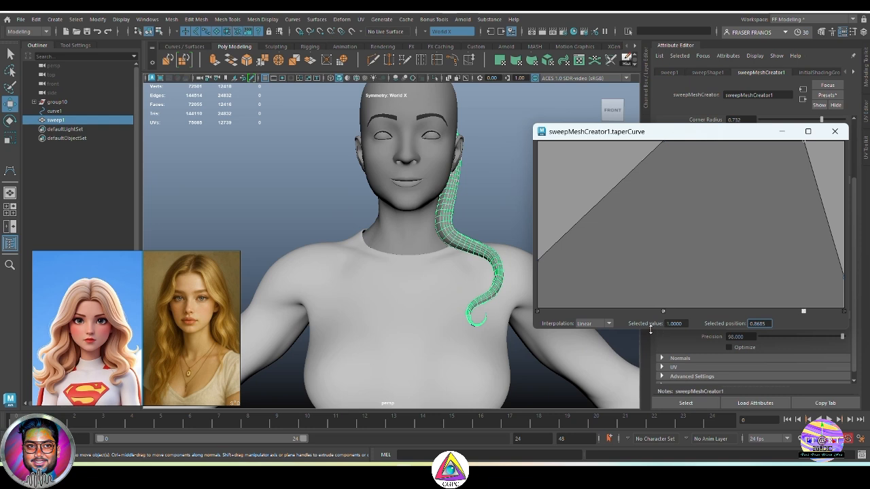
# Step: Try a value of 2 for the taper curve point near the tip and undo the accidental point change
pyautogui.moveTo(684, 324); pyautogui.dragTo(665, 336)
pyautogui.write('2')
pyautogui.press('Return')
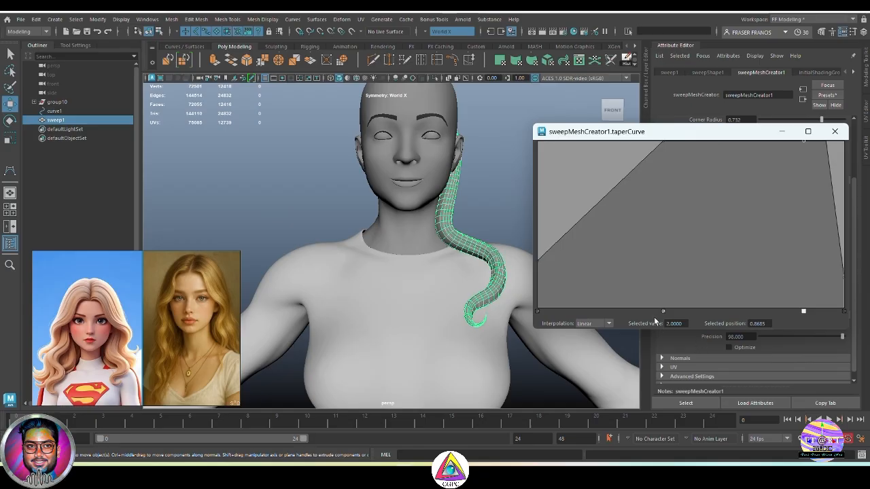
pyautogui.hotkey('ctrl', 'z')
# Step: Try 2.5 and 2 as the value of the taper curve's middle point and settle on 1.2
pyautogui.click(663, 143)
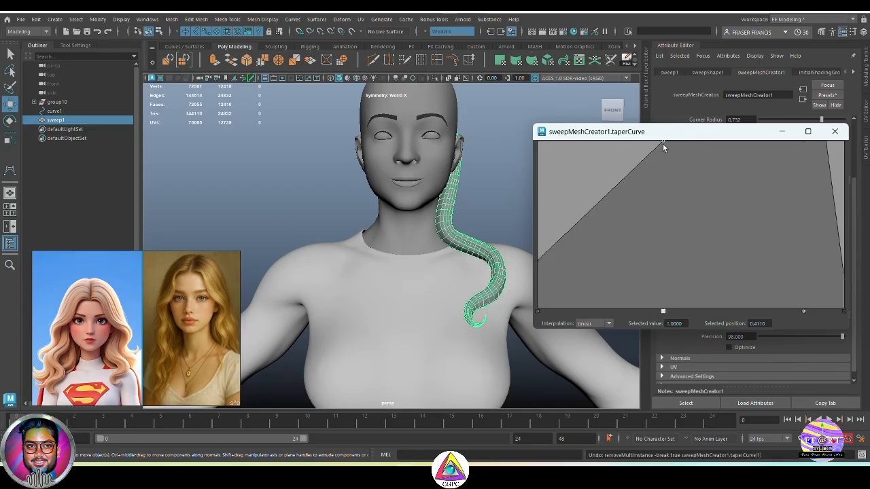
pyautogui.doubleClick(672, 324)
pyautogui.write('2.5')
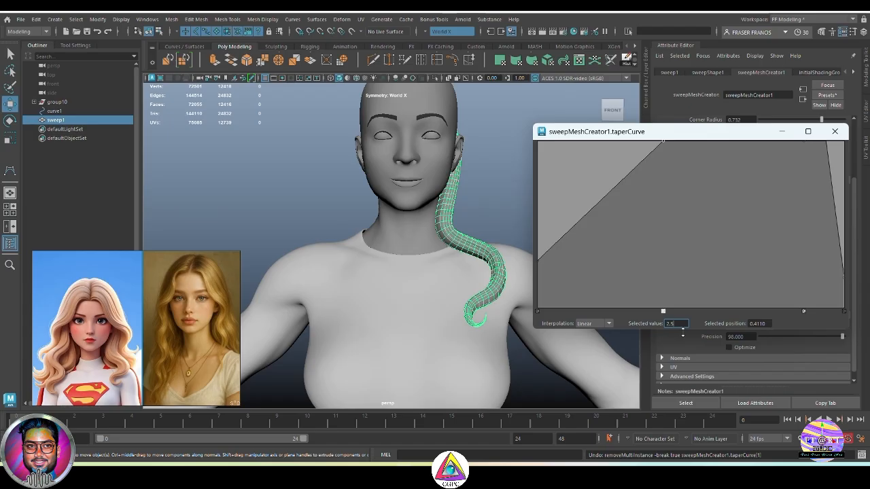
pyautogui.press('Return')
pyautogui.moveTo(483, 231)
pyautogui.keyDown('alt'); pyautogui.mouseDown()
pyautogui.moveTo(439, 211)
pyautogui.moveTo(482, 218)
pyautogui.mouseUp(); pyautogui.keyUp('alt')
pyautogui.doubleClick(674, 323)
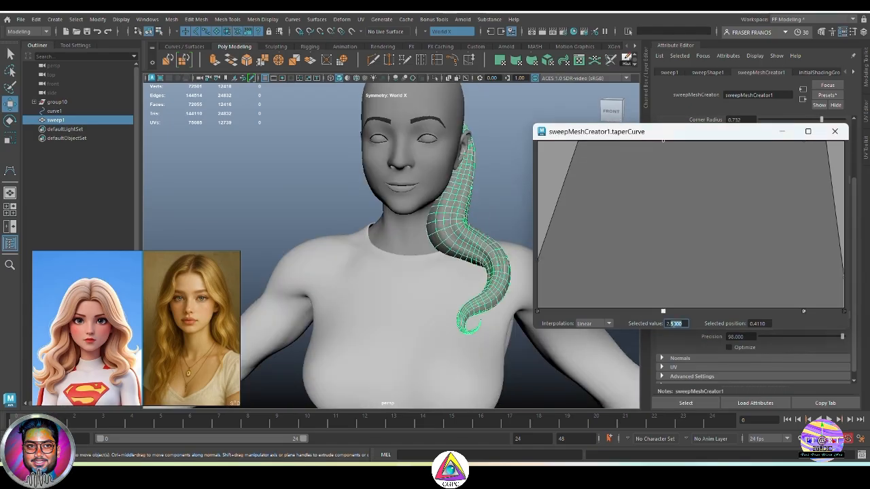
pyautogui.write('2.')
pyautogui.press('Return')
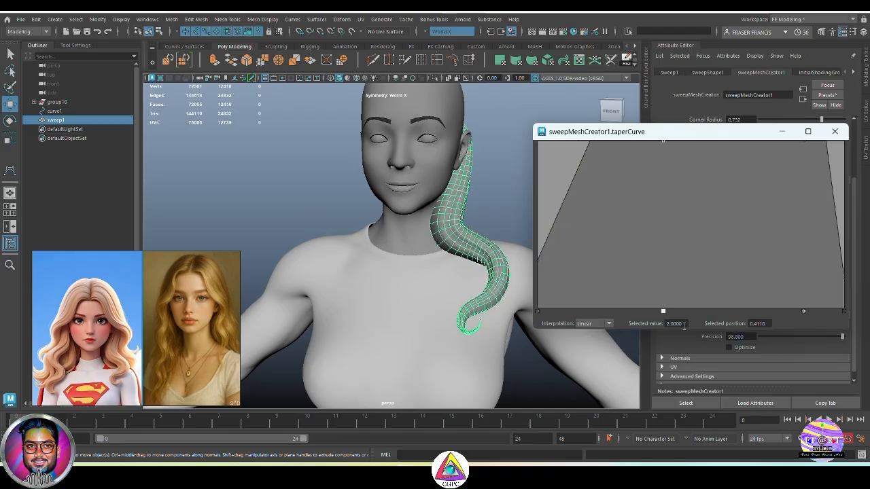
pyautogui.moveTo(685, 326); pyautogui.dragTo(652, 325)
pyautogui.write('1.2')
pyautogui.press('Return')
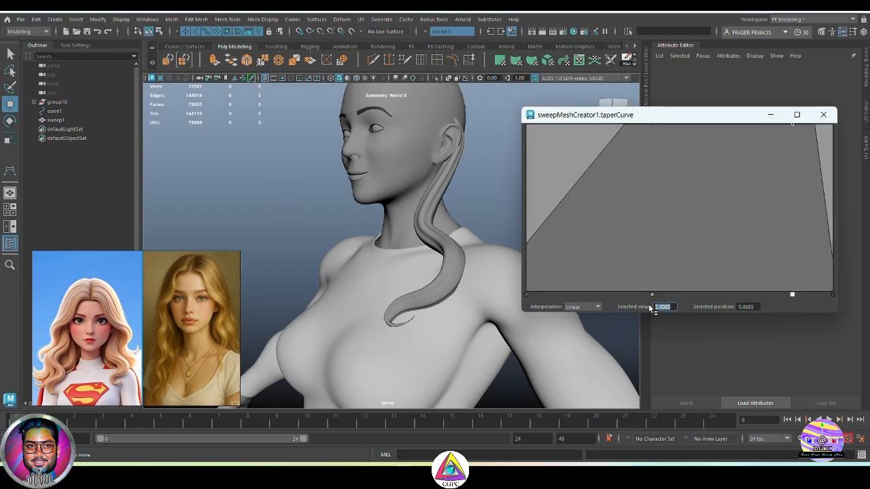
# Step: Set the taper curve point near the tip to value 1.5, check the strand and close the curve editor
pyautogui.write('1')
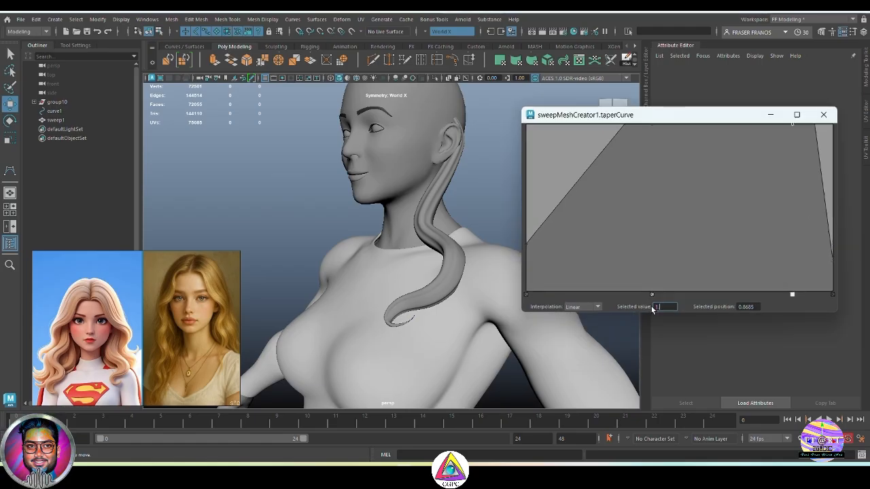
pyautogui.write('.5')
pyautogui.press('Return')
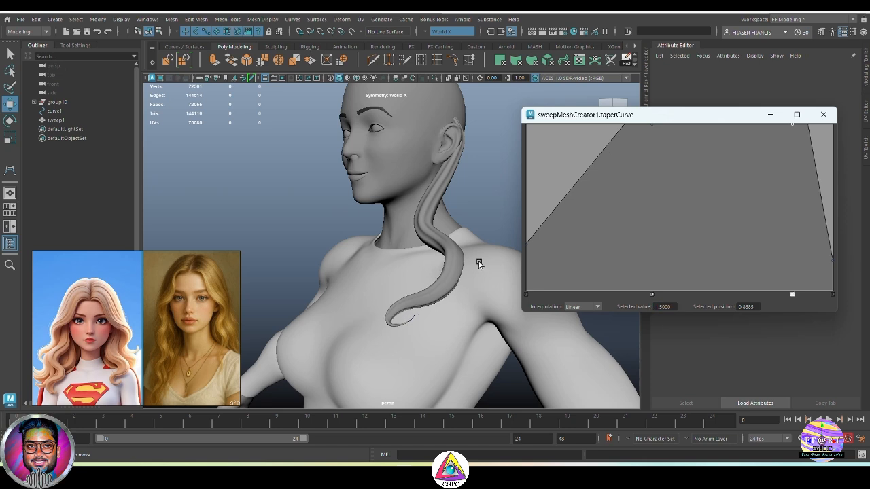
pyautogui.keyDown('alt'); pyautogui.moveTo(475, 262); pyautogui.dragTo(428, 212); pyautogui.keyUp('alt')
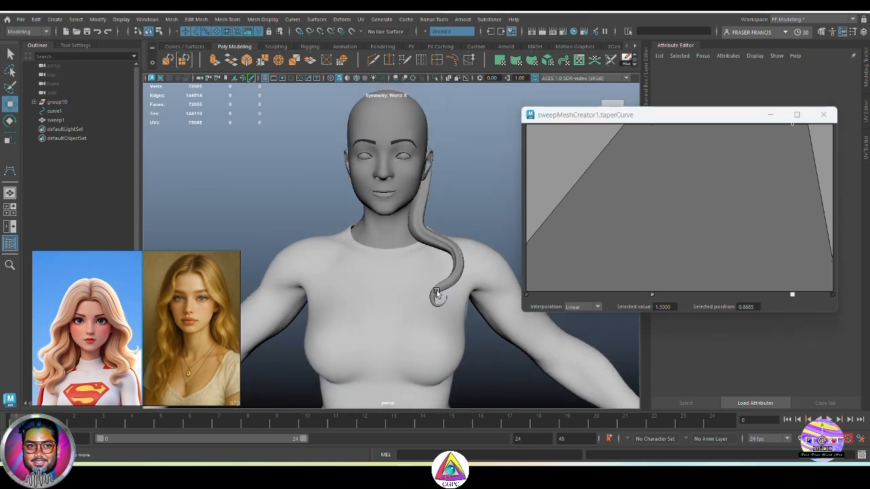
pyautogui.keyDown('alt'); pyautogui.moveTo(468, 165); pyautogui.dragTo(381, 190); pyautogui.keyUp('alt')
pyautogui.click(824, 114)
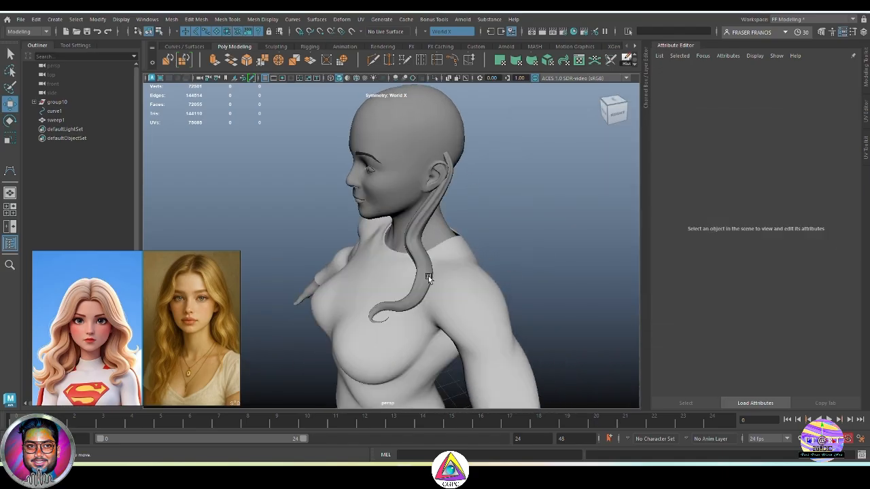
# Step: Examine the tapered hair strand selected and deselected, from the front, side and above
pyautogui.click(427, 274)
pyautogui.keyDown('alt'); pyautogui.moveTo(427, 275); pyautogui.dragTo(475, 271); pyautogui.keyUp('alt')
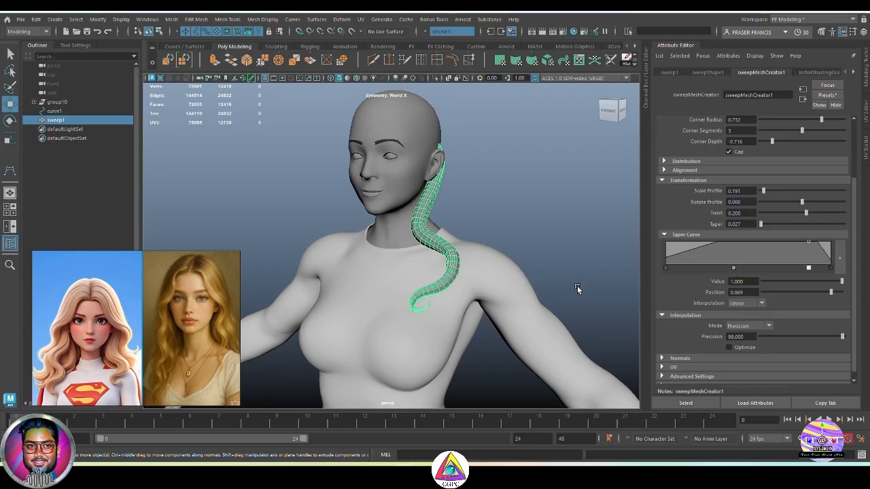
pyautogui.keyDown('alt'); pyautogui.moveTo(576, 288); pyautogui.dragTo(604, 252); pyautogui.keyUp('alt')
pyautogui.click(591, 248)
pyautogui.keyDown('alt'); pyautogui.moveTo(494, 218); pyautogui.dragTo(405, 222); pyautogui.keyUp('alt')
pyautogui.keyDown('alt'); pyautogui.moveTo(571, 253); pyautogui.dragTo(540, 248); pyautogui.keyUp('alt')
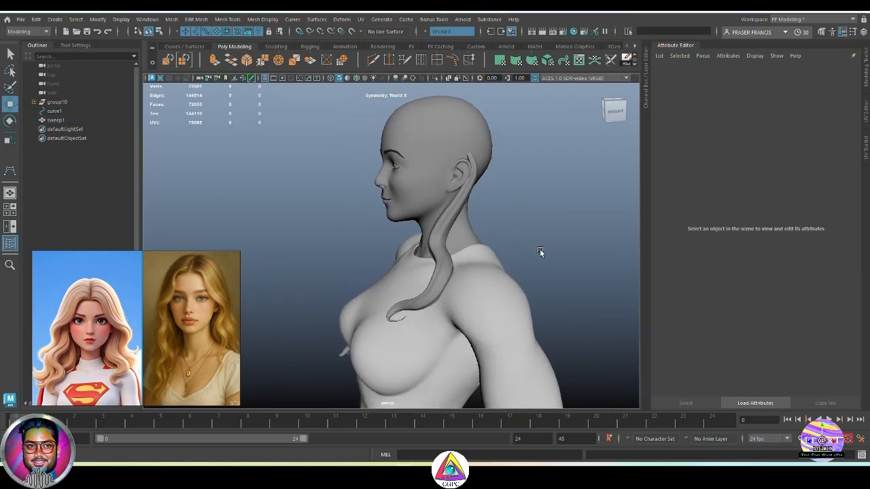
pyautogui.keyDown('alt'); pyautogui.moveTo(444, 173); pyautogui.dragTo(491, 199); pyautogui.keyUp('alt')
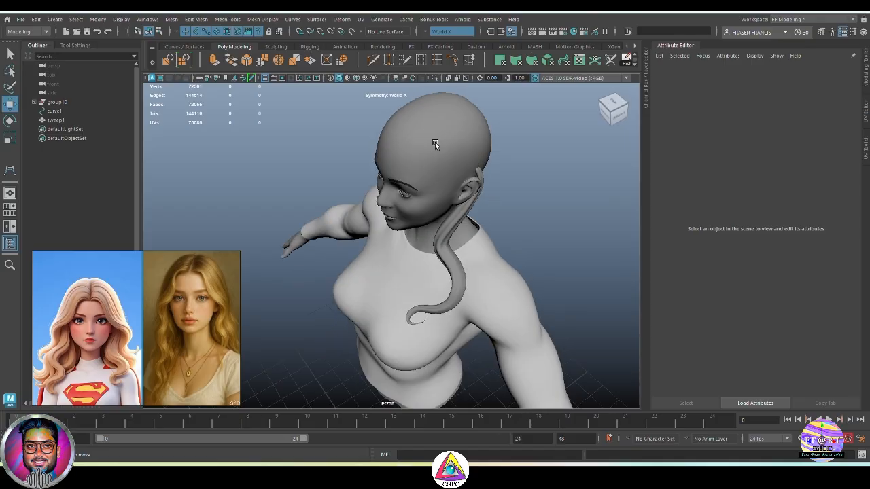
# Step: Overlay the wireframe on the shaded model and examine the head's topology around the hairline and ear
pyautogui.click(357, 78)
pyautogui.moveTo(582, 199)
pyautogui.keyDown('alt'); pyautogui.mouseDown()
pyautogui.moveTo(587, 194)
pyautogui.moveTo(562, 228)
pyautogui.moveTo(586, 239)
pyautogui.mouseUp(); pyautogui.keyUp('alt')
pyautogui.keyDown('alt'); pyautogui.moveTo(387, 176); pyautogui.dragTo(401, 206); pyautogui.keyUp('alt')
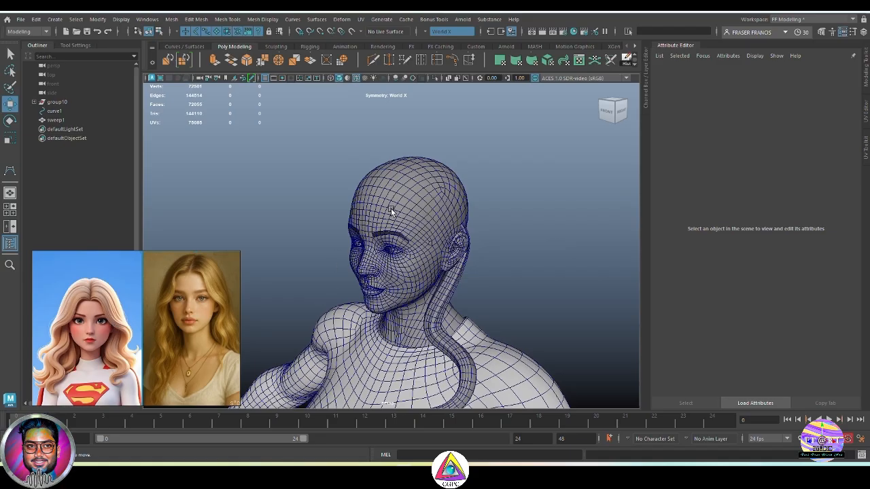
pyautogui.keyDown('alt'); pyautogui.moveTo(407, 262); pyautogui.dragTo(398, 247); pyautogui.keyUp('alt')
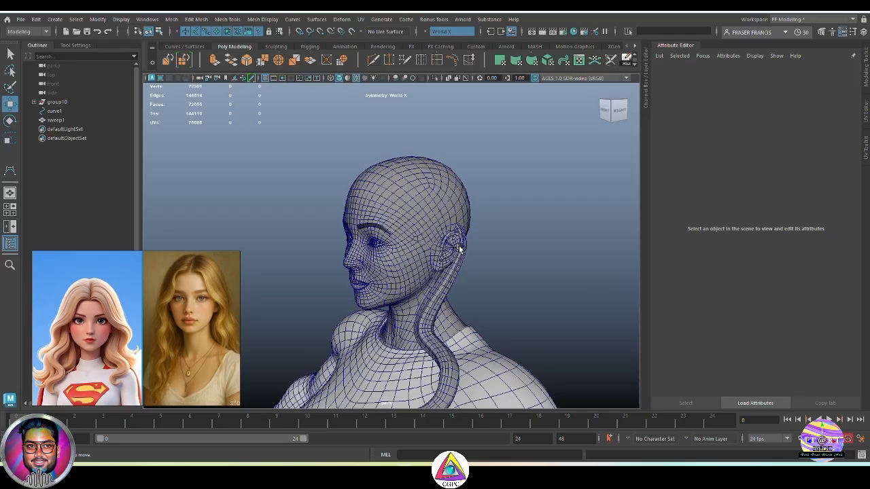
pyautogui.keyDown('alt'); pyautogui.moveTo(460, 249); pyautogui.dragTo(424, 252); pyautogui.keyUp('alt')
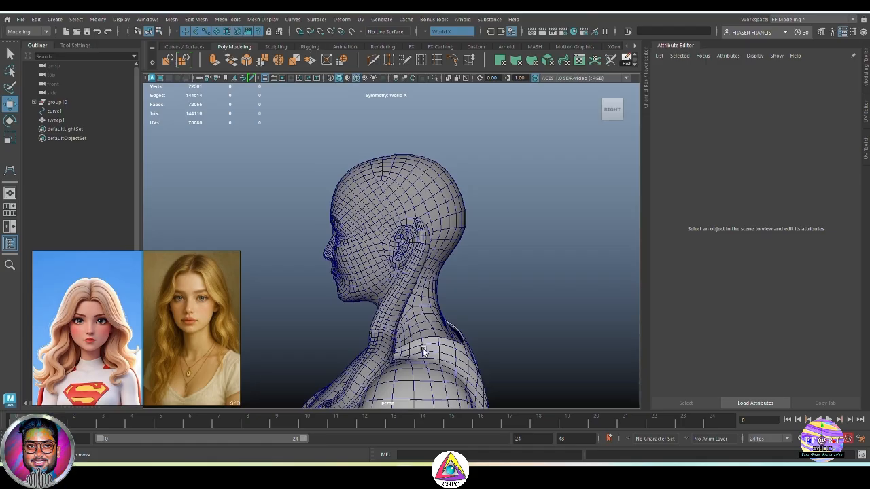
pyautogui.keyDown('alt'); pyautogui.moveTo(443, 372); pyautogui.dragTo(528, 311); pyautogui.keyUp('alt')
pyautogui.keyDown('alt'); pyautogui.moveTo(455, 307); pyautogui.dragTo(509, 302); pyautogui.keyUp('alt')
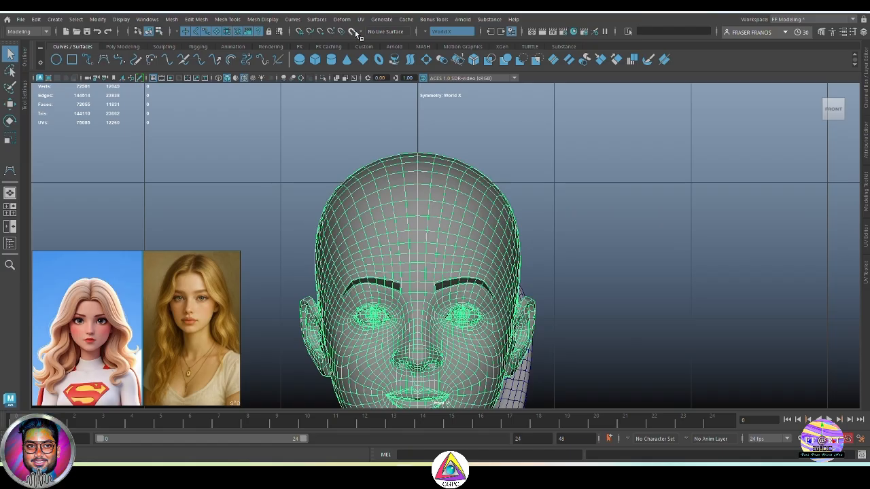
# Step: Make the head mesh live and place CV curve points from the middle of the hairline, across the forehead and down past the outer eyebrow
pyautogui.click(351, 31)
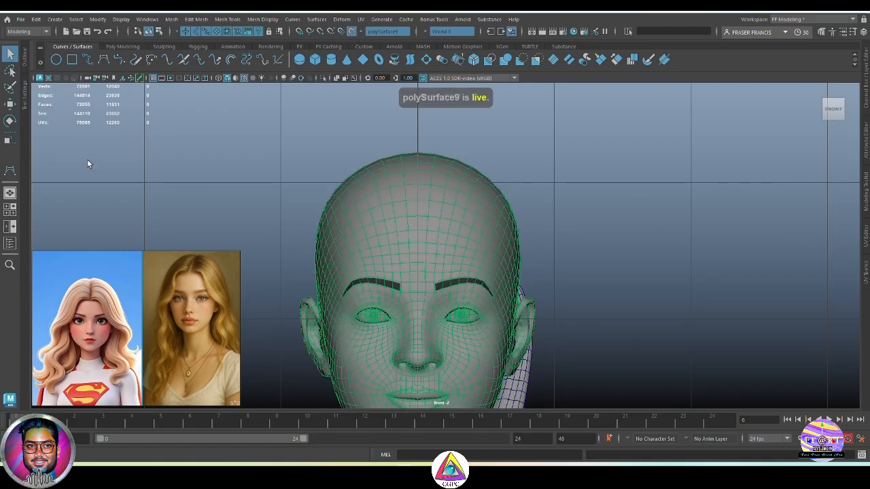
pyautogui.click(10, 170)
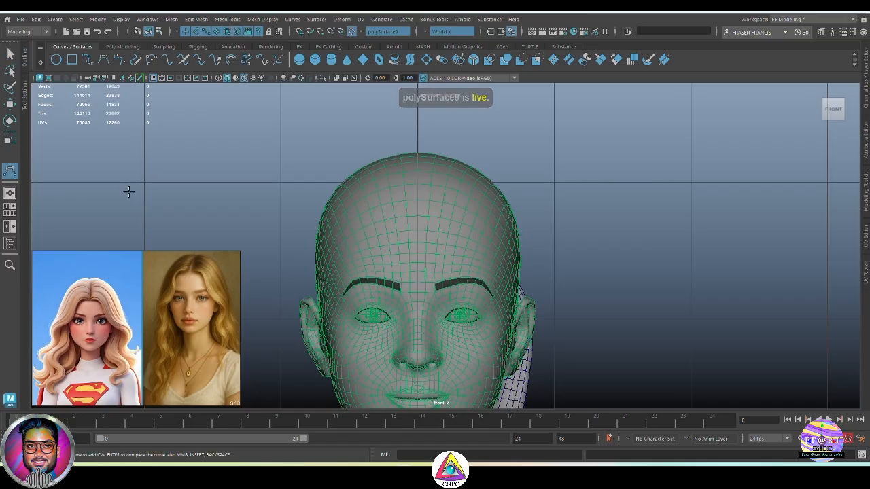
pyautogui.click(416, 200)
pyautogui.click(427, 193)
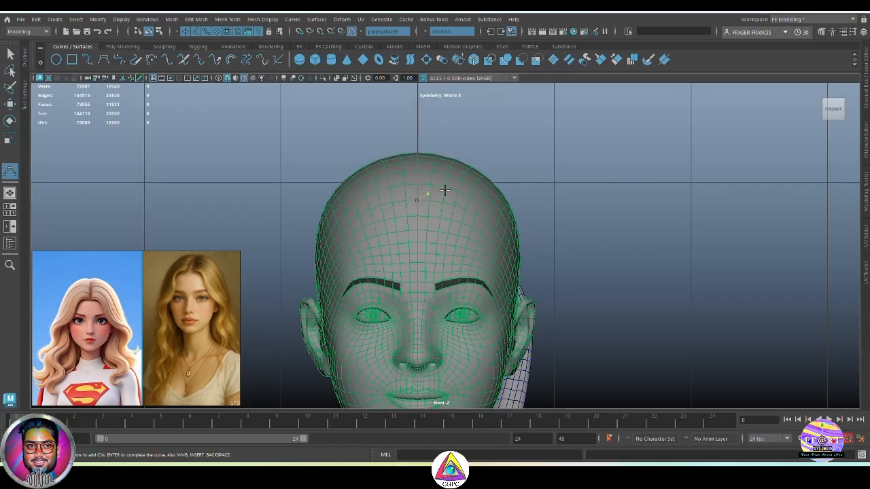
pyautogui.click(444, 192)
pyautogui.click(458, 197)
pyautogui.click(467, 215)
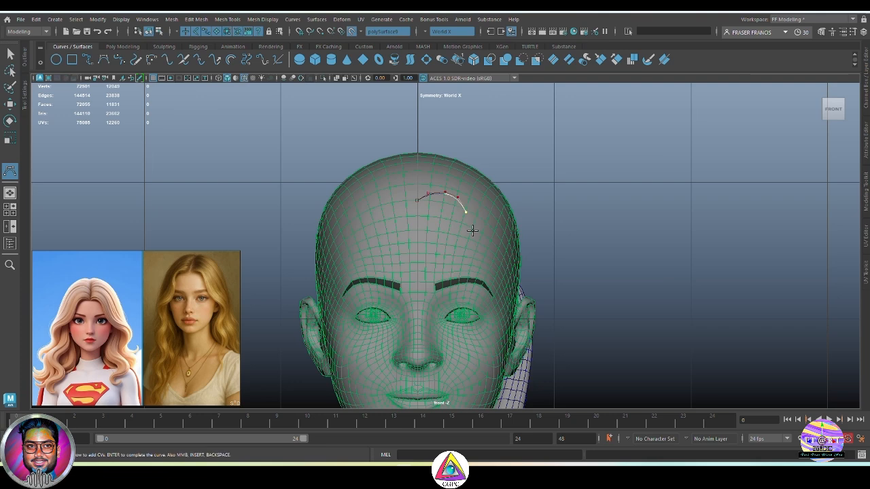
pyautogui.click(472, 231)
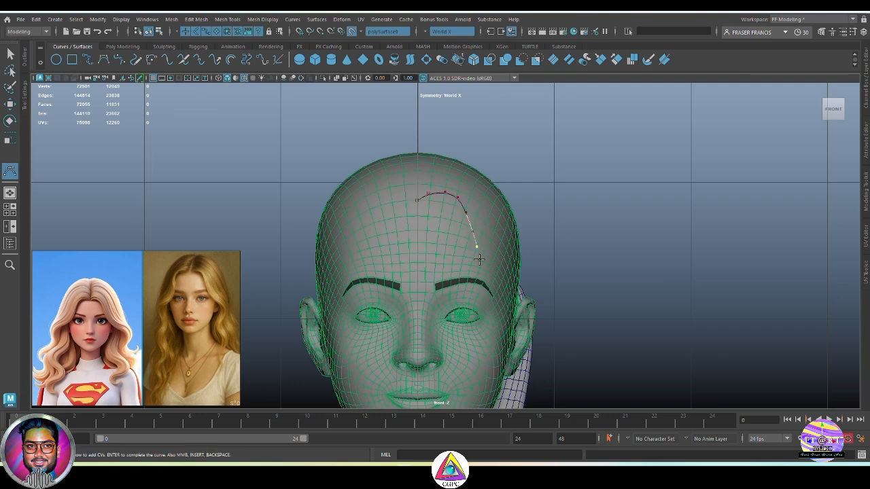
pyautogui.click(476, 246)
pyautogui.click(480, 263)
pyautogui.click(485, 275)
pyautogui.click(489, 286)
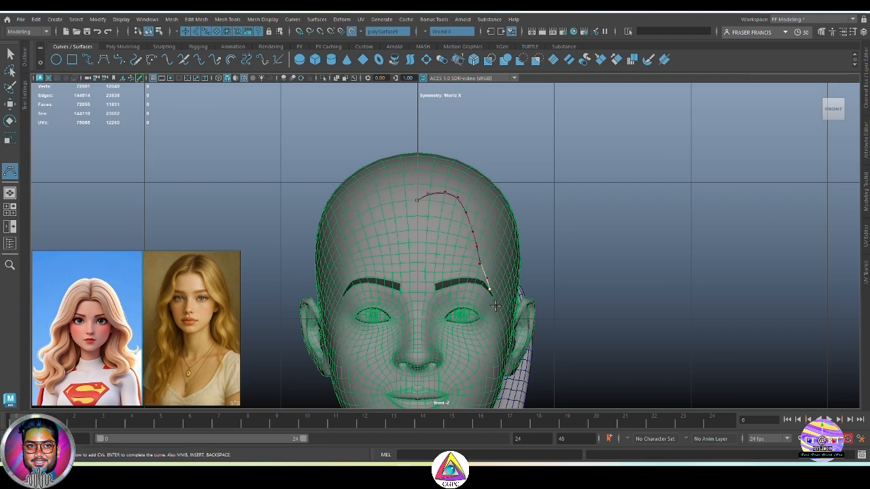
pyautogui.click(496, 305)
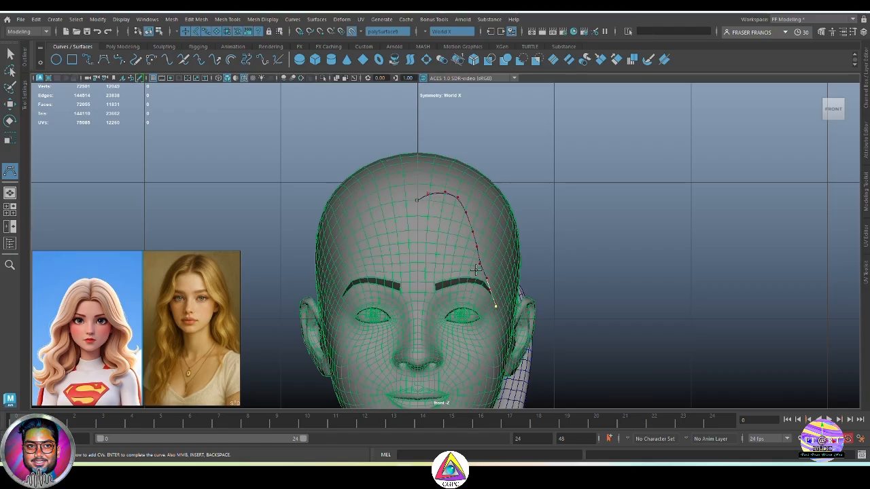
pyautogui.click(506, 323)
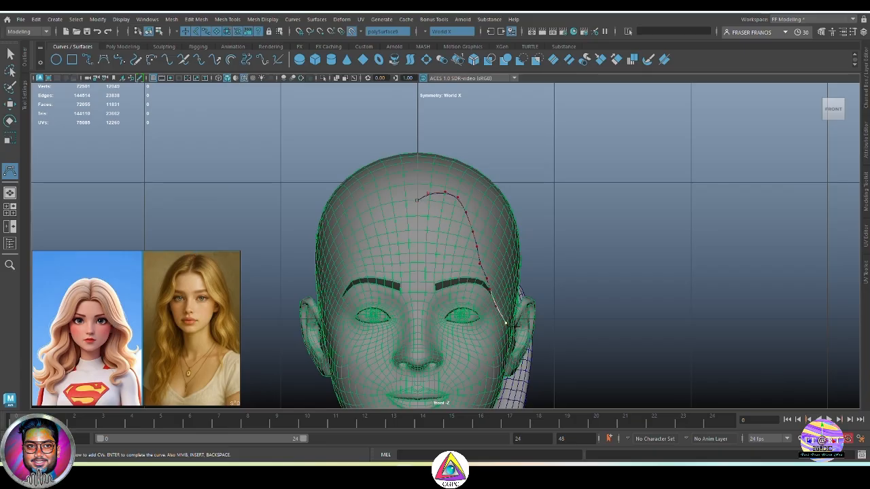
# Step: Continue the curve over the cheek to the ear on the side of the head
pyautogui.press('space')
pyautogui.moveTo(558, 307); pyautogui.dragTo(560, 278)
pyautogui.keyDown('alt'); pyautogui.moveTo(605, 293); pyautogui.dragTo(456, 274); pyautogui.keyUp('alt')
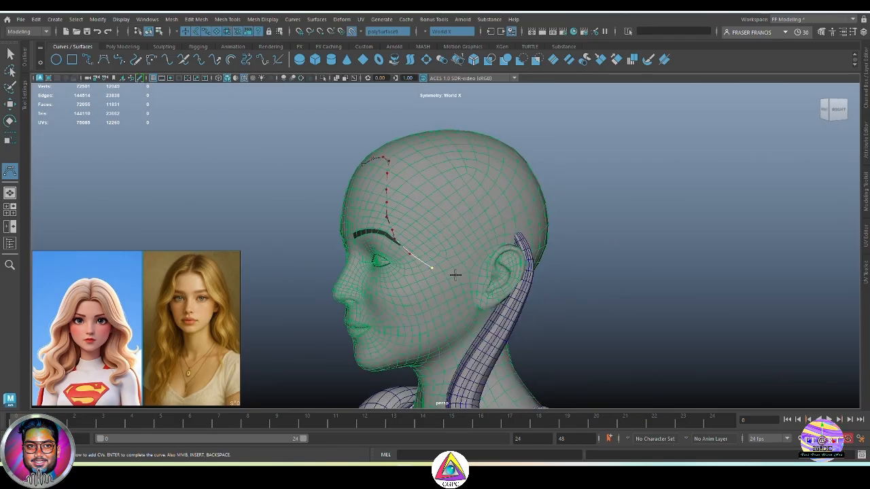
pyautogui.click(455, 275)
pyautogui.click(481, 277)
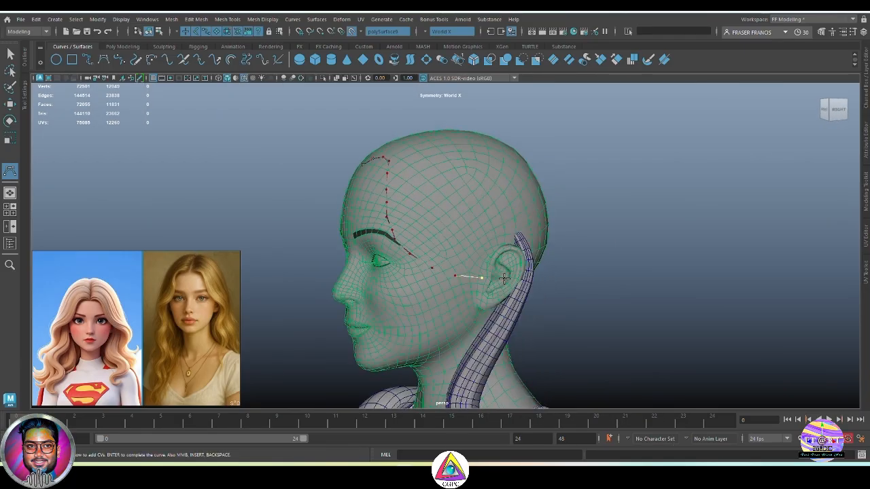
pyautogui.keyDown('alt'); pyautogui.moveTo(538, 297); pyautogui.dragTo(600, 274); pyautogui.keyUp('alt')
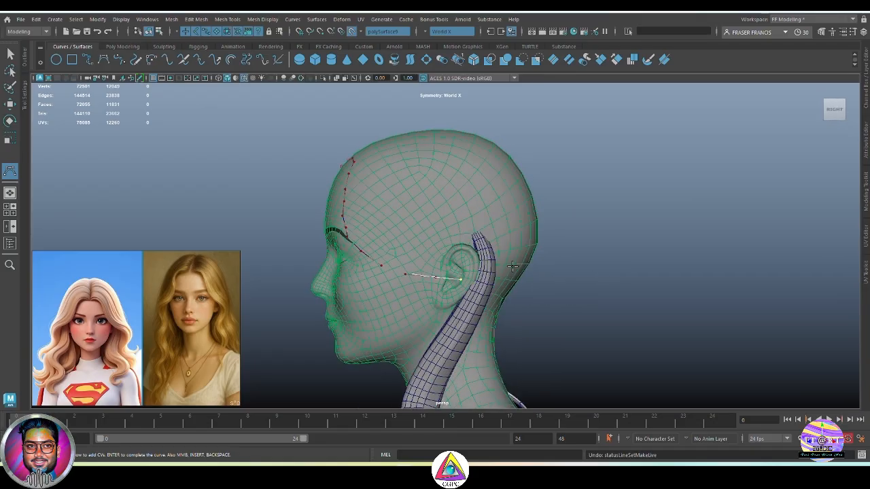
# Step: Turn off the live surface and extend the curve from the ear in loose waves down beside the neck to the shoulder
pyautogui.keyDown('alt'); pyautogui.moveTo(512, 266); pyautogui.dragTo(642, 272); pyautogui.keyUp('alt')
pyautogui.press('space')
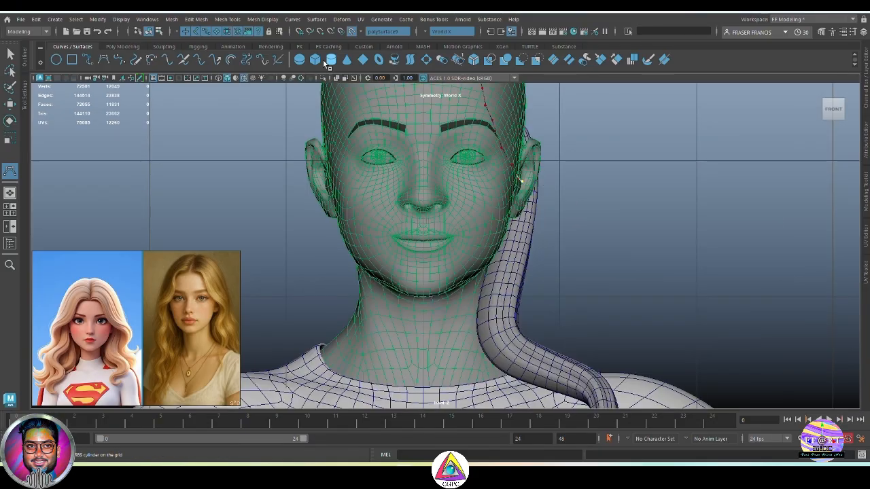
pyautogui.click(351, 31)
pyautogui.click(540, 182)
pyautogui.click(547, 208)
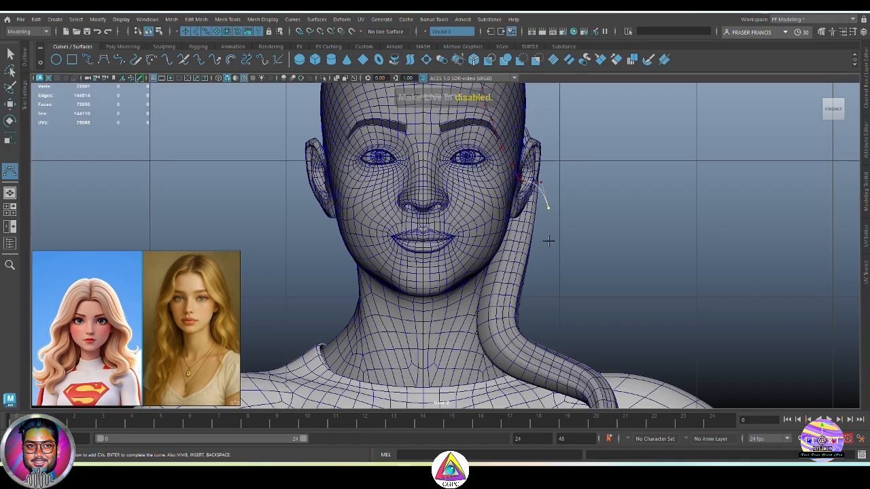
pyautogui.click(549, 241)
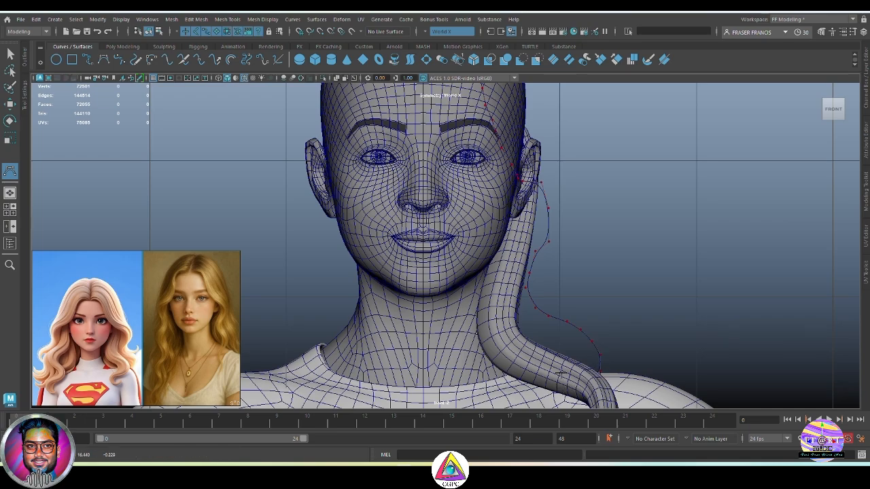
# Step: Finish the curve and move its forehead points forward with soft selection so the curve stands clear of the forehead
pyautogui.press('w')
pyautogui.press('space')
pyautogui.press('space')
pyautogui.moveTo(467, 273)
pyautogui.keyDown('alt'); pyautogui.mouseDown()
pyautogui.moveTo(437, 241)
pyautogui.moveTo(462, 213)
pyautogui.mouseUp(); pyautogui.keyUp('alt')
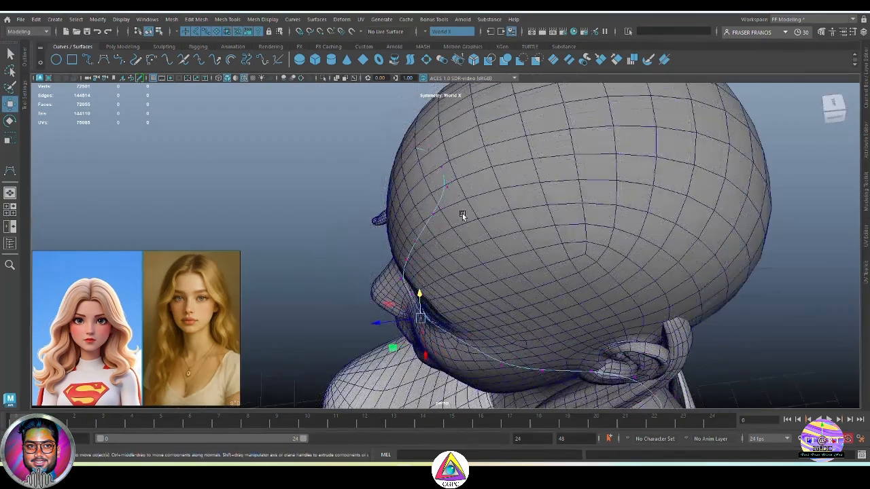
pyautogui.moveTo(432, 160)
pyautogui.mouseDown()
pyautogui.moveTo(477, 218)
pyautogui.moveTo(467, 286)
pyautogui.moveTo(495, 294)
pyautogui.mouseUp()
pyautogui.press('b')
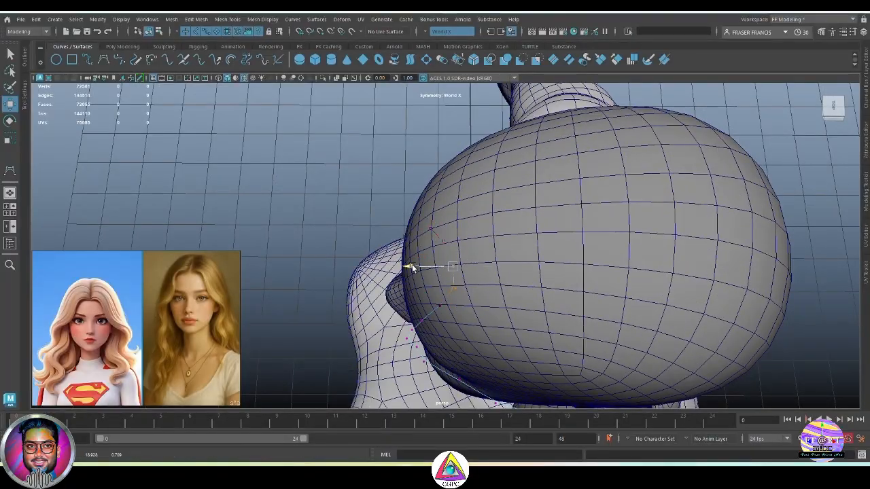
pyautogui.moveTo(411, 266); pyautogui.dragTo(380, 264)
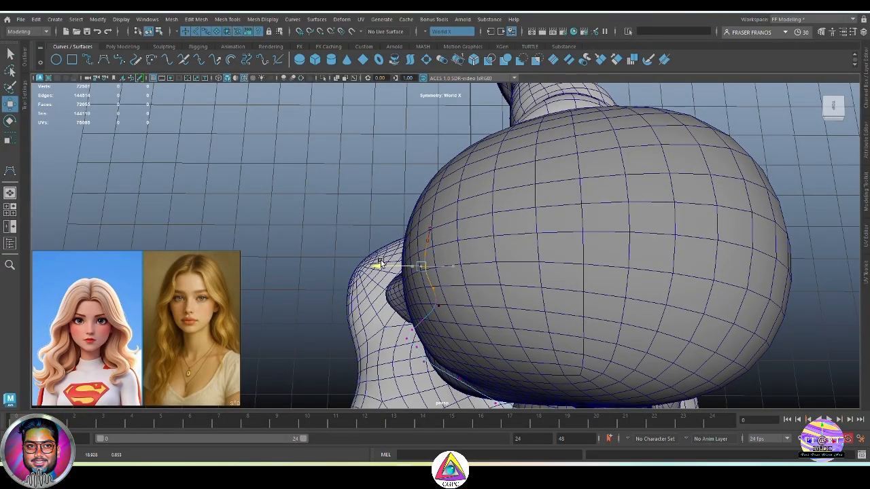
pyautogui.keyDown('alt'); pyautogui.moveTo(449, 302); pyautogui.dragTo(456, 272); pyautogui.keyUp('alt')
pyautogui.moveTo(423, 233); pyautogui.dragTo(366, 249)
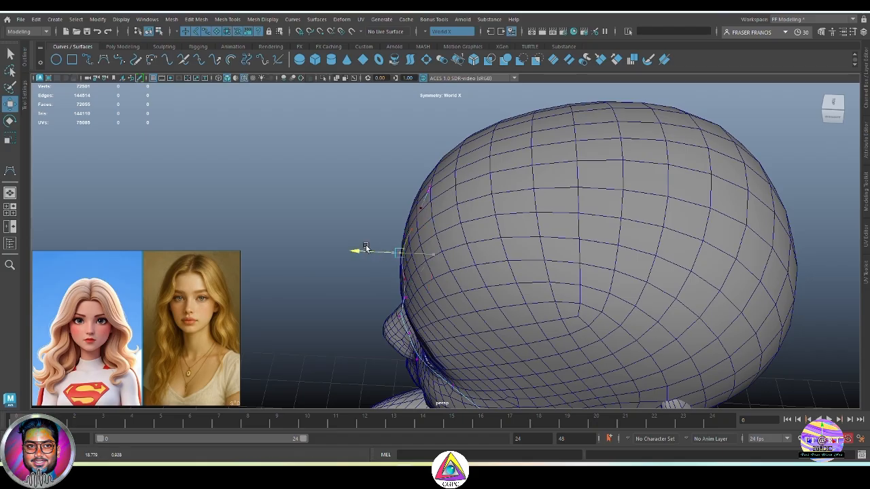
pyautogui.keyDown('alt'); pyautogui.moveTo(415, 294); pyautogui.dragTo(361, 250); pyautogui.keyUp('alt')
pyautogui.moveTo(405, 277)
pyautogui.keyDown('alt'); pyautogui.mouseDown()
pyautogui.moveTo(412, 251)
pyautogui.moveTo(390, 277)
pyautogui.mouseUp(); pyautogui.keyUp('alt')
pyautogui.moveTo(378, 268); pyautogui.dragTo(373, 267)
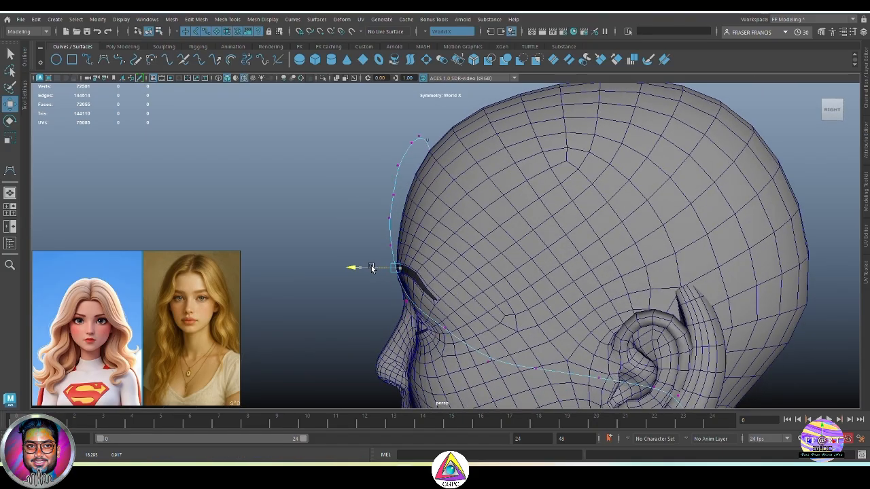
# Step: Refine individual curve points in front of the forehead and near the hairline, checking the curve from the side and above
pyautogui.keyDown('alt'); pyautogui.moveTo(412, 226); pyautogui.dragTo(414, 241); pyautogui.keyUp('alt')
pyautogui.click(394, 208)
pyautogui.moveTo(373, 206); pyautogui.dragTo(369, 206)
pyautogui.keyDown('alt'); pyautogui.moveTo(418, 170); pyautogui.dragTo(629, 267); pyautogui.keyUp('alt')
pyautogui.click(414, 219)
pyautogui.click(405, 239)
pyautogui.scroll(2, 628, 268)
pyautogui.click(469, 242)
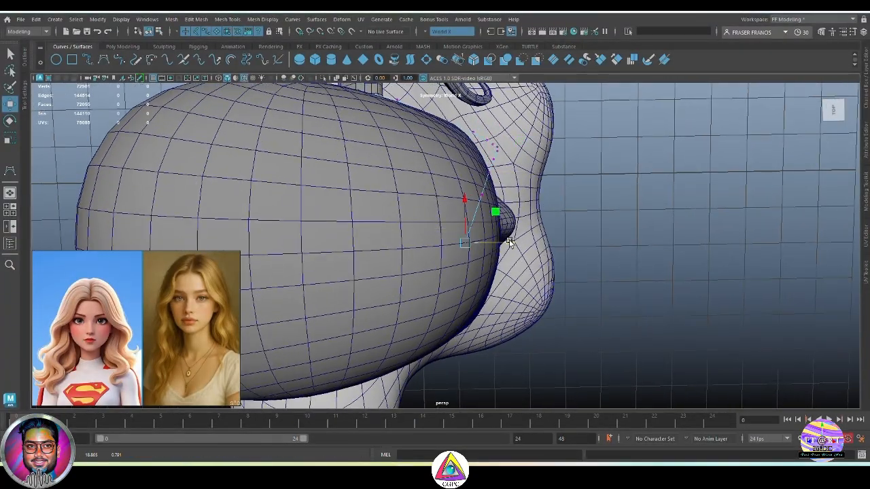
# Step: Adjust the curve points beside the ear so the curve bows outward, away from the existing strand
pyautogui.keyDown('alt'); pyautogui.moveTo(509, 251); pyautogui.dragTo(469, 291); pyautogui.keyUp('alt')
pyautogui.click(485, 216)
pyautogui.click(447, 260)
pyautogui.keyDown('alt'); pyautogui.moveTo(454, 323); pyautogui.dragTo(411, 262); pyautogui.keyUp('alt')
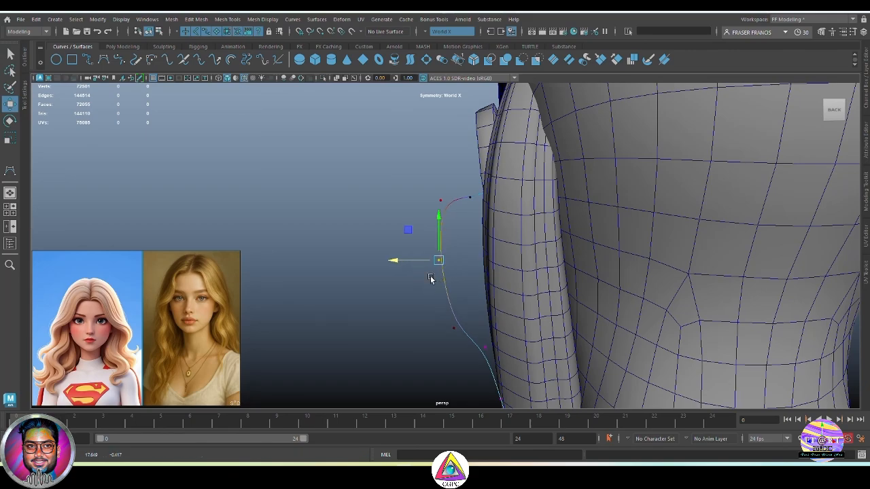
pyautogui.keyDown('alt'); pyautogui.moveTo(410, 263); pyautogui.dragTo(396, 184, button='middle'); pyautogui.keyUp('alt')
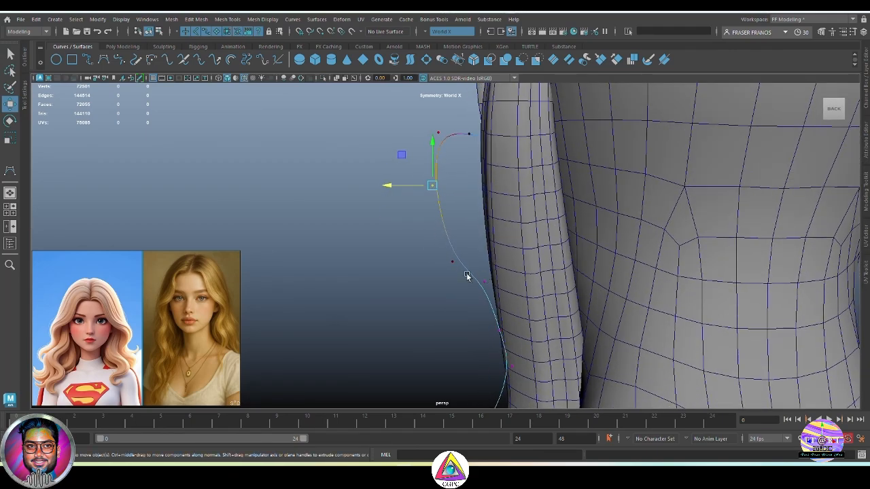
# Step: Lower the curve points of the inward wave beside the neck with soft selection in the front view
pyautogui.keyDown('alt'); pyautogui.moveTo(396, 184); pyautogui.dragTo(594, 291); pyautogui.keyUp('alt')
pyautogui.press('space')
pyautogui.keyDown('alt'); pyautogui.moveTo(594, 292); pyautogui.dragTo(615, 377, button='right'); pyautogui.keyUp('alt')
pyautogui.keyDown('alt'); pyautogui.moveTo(615, 381); pyautogui.dragTo(605, 239, button='middle'); pyautogui.keyUp('alt')
pyautogui.click(566, 221)
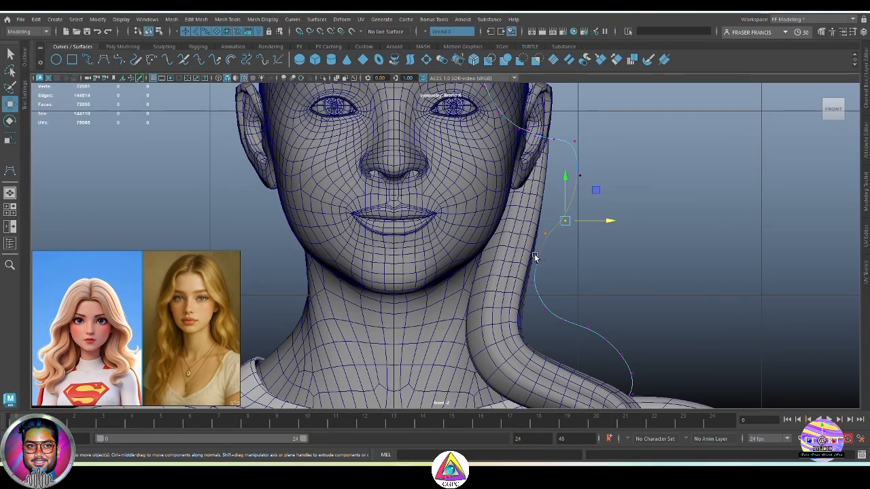
pyautogui.click(537, 262)
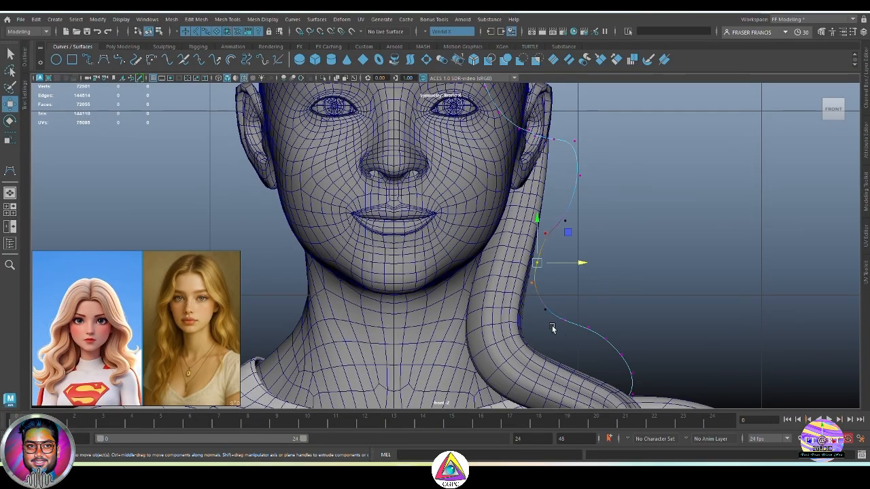
pyautogui.moveTo(537, 219); pyautogui.dragTo(539, 267)
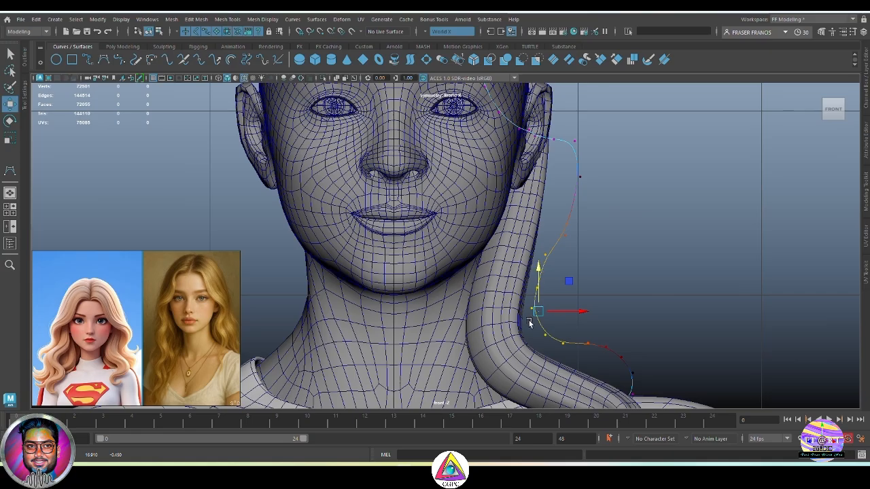
pyautogui.moveTo(554, 224); pyautogui.dragTo(587, 242)
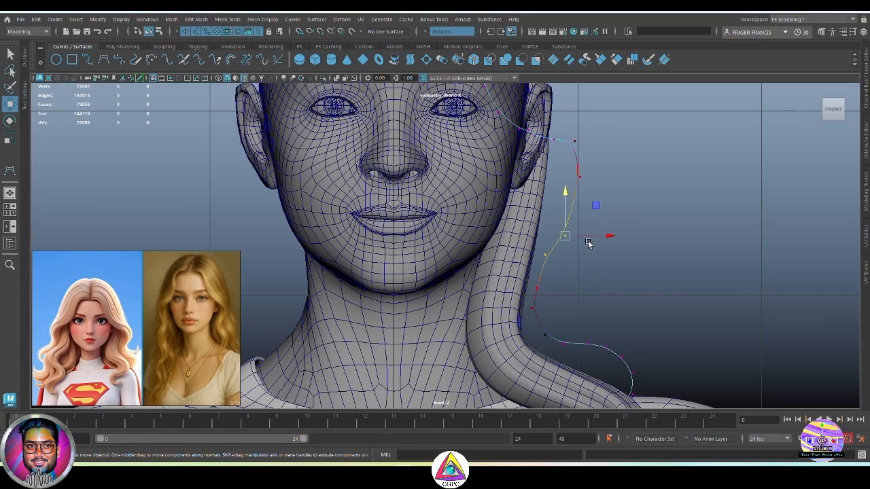
# Step: Lower the curve's outer point beside the ear slightly to soften the bend
pyautogui.keyDown('alt'); pyautogui.moveTo(610, 210); pyautogui.dragTo(622, 274, button='middle'); pyautogui.keyUp('alt')
pyautogui.moveTo(574, 194); pyautogui.dragTo(602, 222)
pyautogui.moveTo(589, 165); pyautogui.dragTo(587, 179)
pyautogui.hotkey('ctrl', 'z')
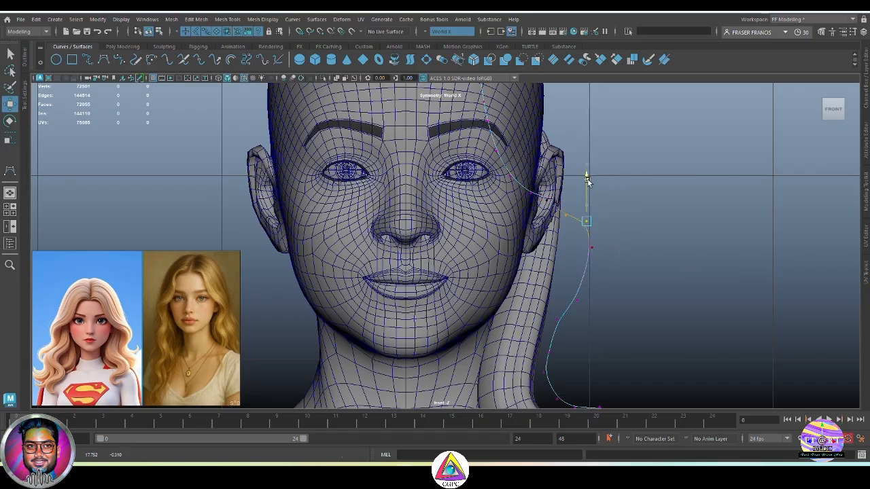
# Step: Enlarge the soft selection radius and move the curve's lower end points back over the shoulder
pyautogui.keyDown('alt'); pyautogui.moveTo(567, 232); pyautogui.dragTo(545, 259, button='middle'); pyautogui.keyUp('alt')
pyautogui.keyDown('alt'); pyautogui.moveTo(545, 258); pyautogui.dragTo(672, 313, button='right'); pyautogui.keyUp('alt')
pyautogui.press('space')
pyautogui.press('space')
pyautogui.keyDown('alt'); pyautogui.moveTo(489, 321); pyautogui.dragTo(460, 251); pyautogui.keyUp('alt')
pyautogui.keyDown('alt'); pyautogui.moveTo(460, 250); pyautogui.dragTo(453, 267, button='right'); pyautogui.keyUp('alt')
pyautogui.keyDown('alt'); pyautogui.moveTo(453, 267); pyautogui.dragTo(396, 284); pyautogui.keyUp('alt')
pyautogui.click(398, 316)
pyautogui.hotkey('ctrl', 'z')
pyautogui.press('b')
pyautogui.moveTo(449, 322); pyautogui.dragTo(523, 324)
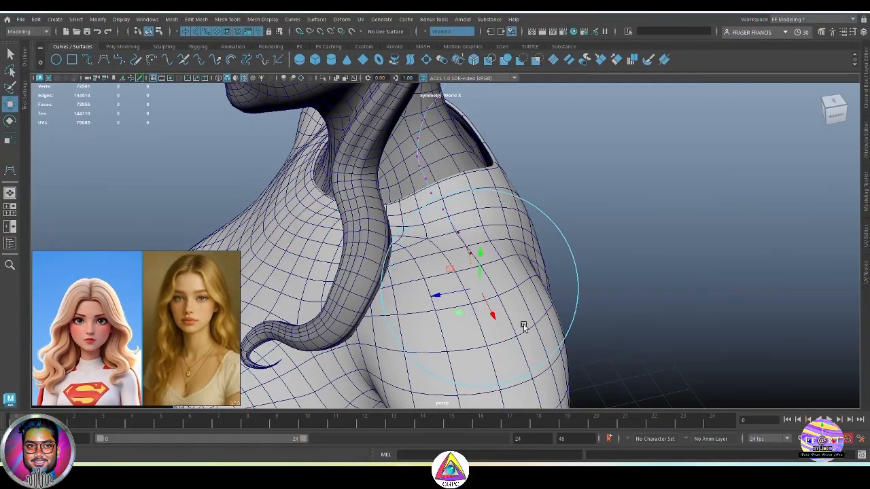
pyautogui.moveTo(434, 297); pyautogui.dragTo(488, 267)
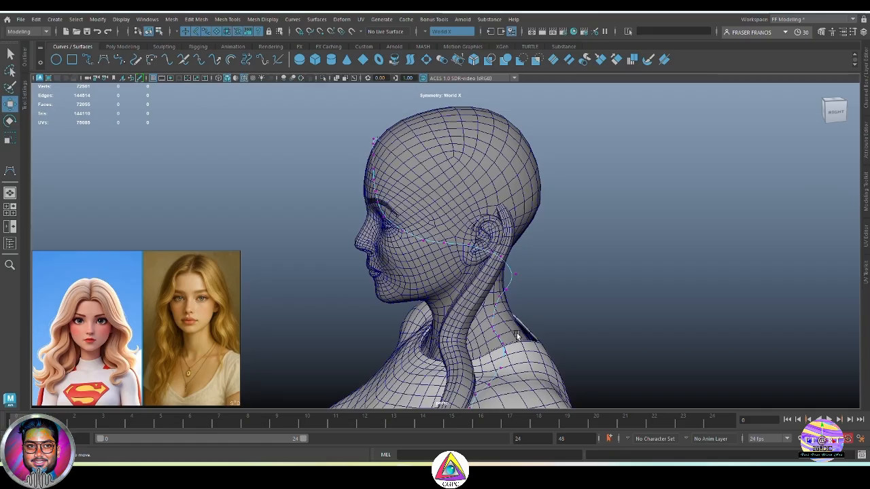
# Step: Create a sweep mesh from the new curve and replace its settings with the stylisedlonghair preset
pyautogui.keyDown('alt'); pyautogui.moveTo(517, 336); pyautogui.dragTo(599, 246); pyautogui.keyUp('alt')
pyautogui.press('q')
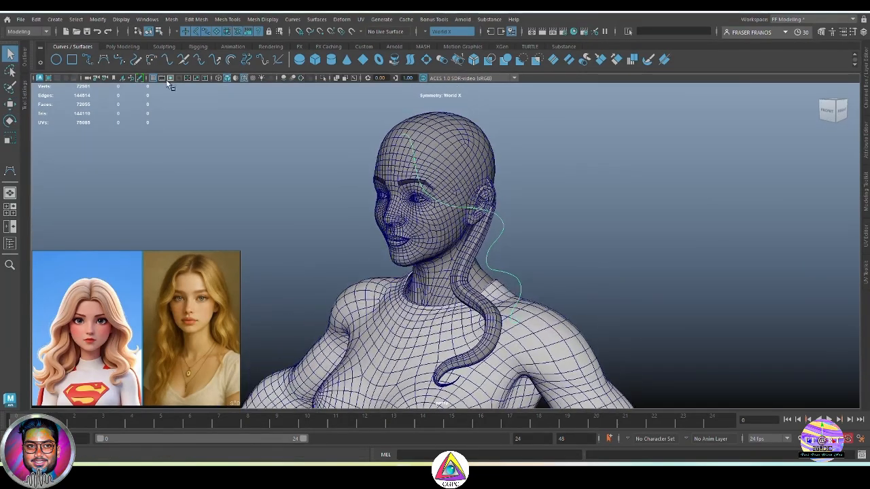
pyautogui.click(123, 46)
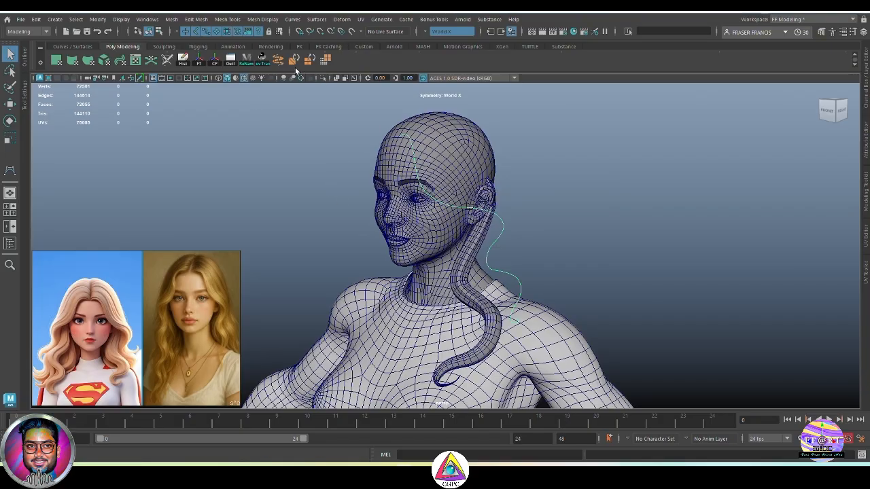
pyautogui.click(279, 60)
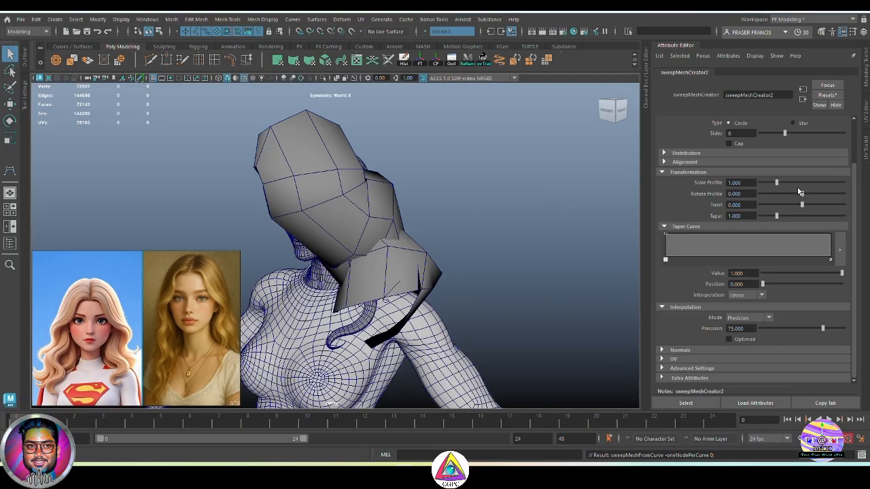
pyautogui.click(827, 95)
pyautogui.moveTo(829, 202)
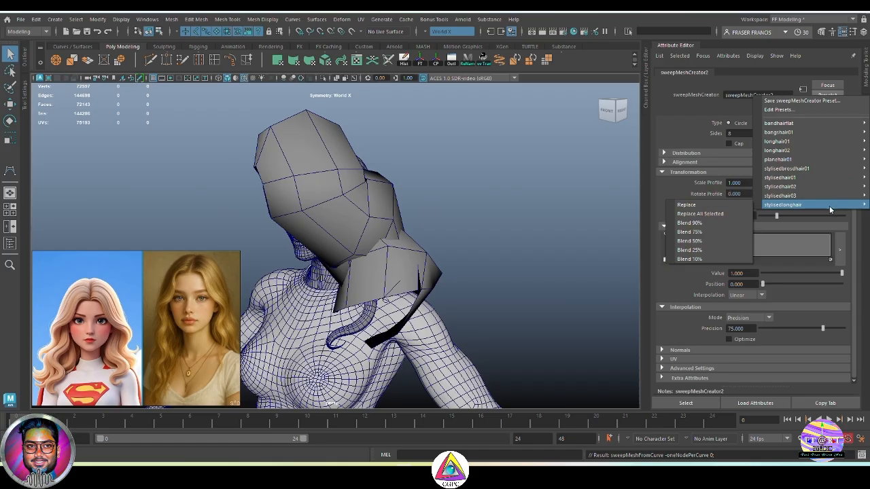
pyautogui.click(687, 204)
# Step: Hide the wireframe overlay and examine the new hair strand against the head and the existing strand
pyautogui.keyDown('alt'); pyautogui.moveTo(454, 221); pyautogui.dragTo(471, 237); pyautogui.keyUp('alt')
pyautogui.scroll(3, 509, 236)
pyautogui.click(509, 238)
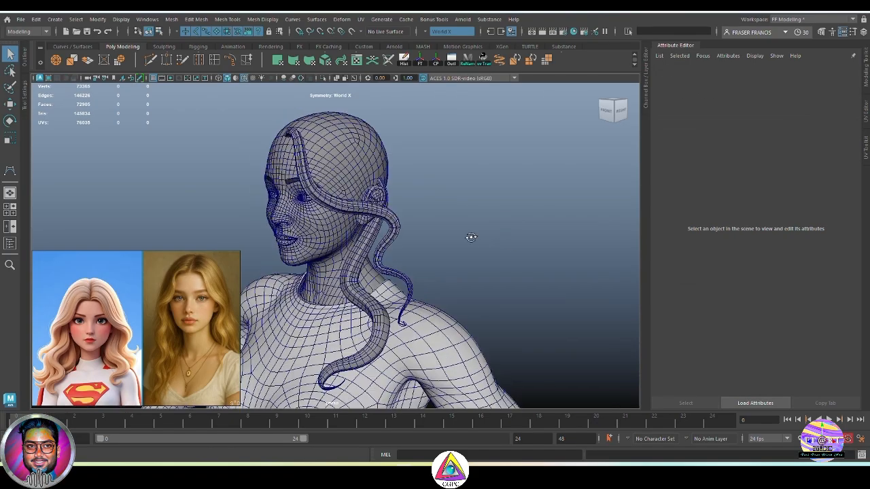
pyautogui.click(246, 78)
pyautogui.moveTo(480, 181)
pyautogui.keyDown('alt'); pyautogui.mouseDown()
pyautogui.moveTo(551, 174)
pyautogui.moveTo(382, 183)
pyautogui.moveTo(365, 200)
pyautogui.moveTo(382, 219)
pyautogui.moveTo(417, 217)
pyautogui.moveTo(510, 246)
pyautogui.moveTo(449, 295)
pyautogui.mouseUp(); pyautogui.keyUp('alt')
pyautogui.click(425, 224)
pyautogui.click(382, 312)
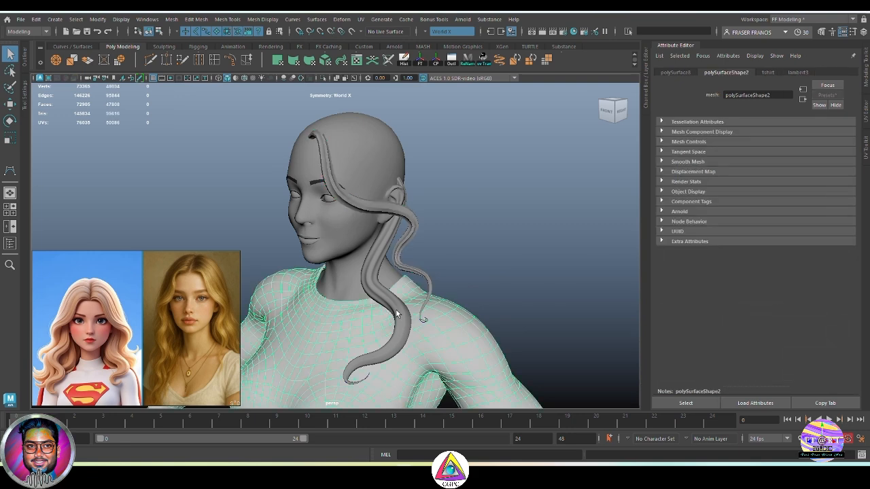
# Step: Save the sweep mesh settings of the strand behind the ear as a new preset named stylisedlonghair02
pyautogui.click(398, 311)
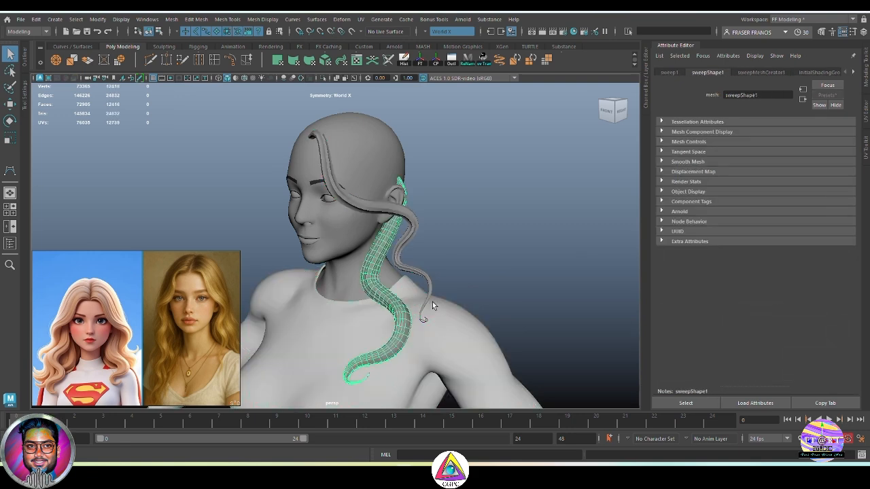
pyautogui.click(753, 72)
pyautogui.click(825, 96)
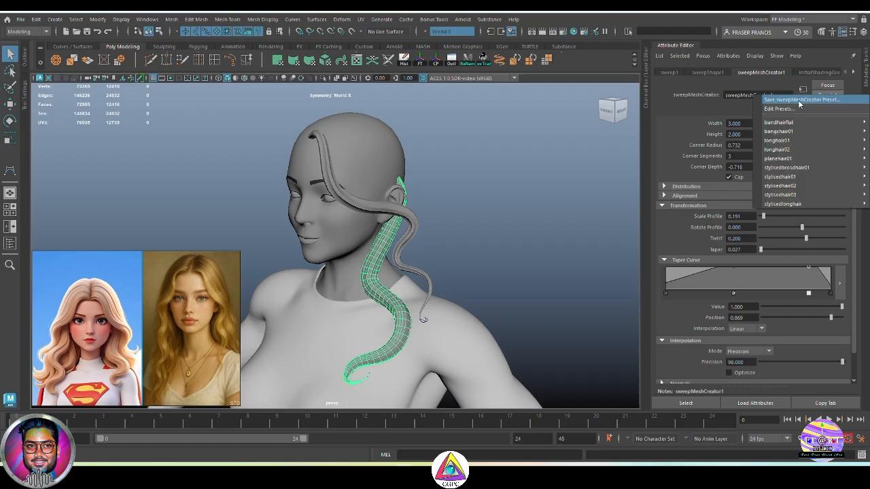
pyautogui.click(800, 101)
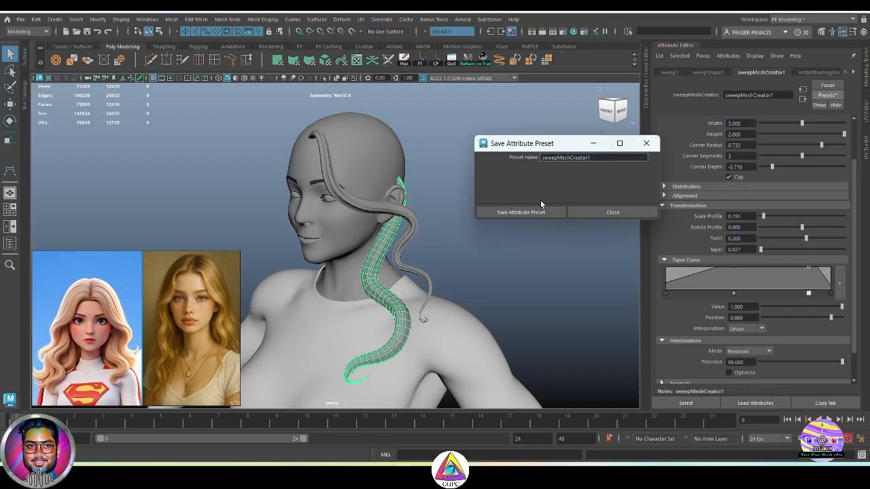
pyautogui.moveTo(603, 158); pyautogui.dragTo(500, 163)
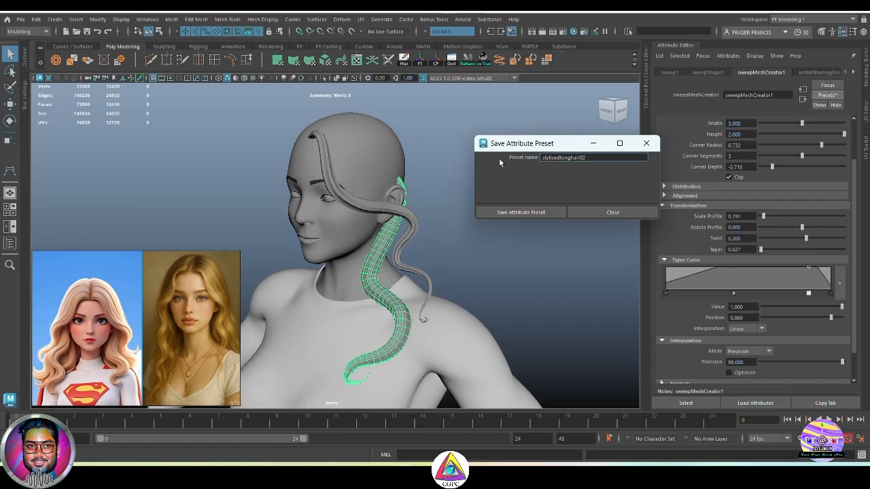
pyautogui.click(546, 213)
# Step: Replace the sweep settings of the front strand crossing the forehead with the stylisedlonghair02 preset
pyautogui.click(417, 240)
pyautogui.click(409, 232)
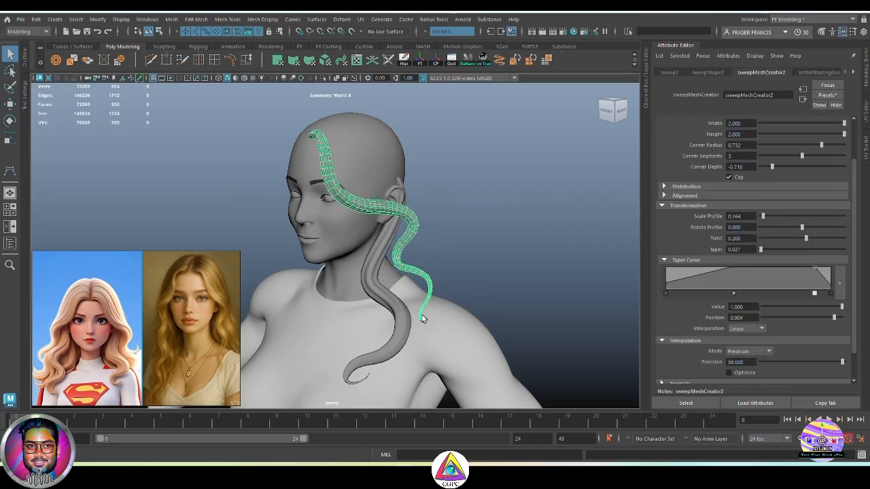
pyautogui.keyDown('alt'); pyautogui.moveTo(409, 232); pyautogui.dragTo(451, 299); pyautogui.keyUp('alt')
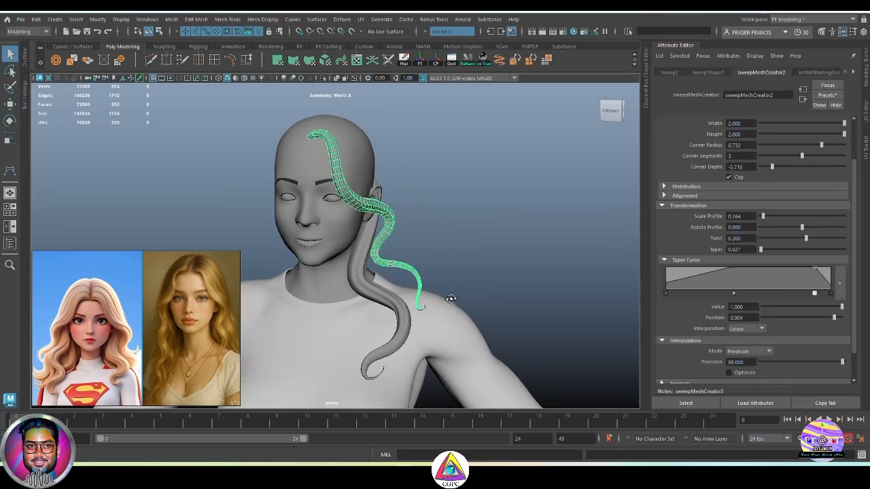
pyautogui.click(827, 95)
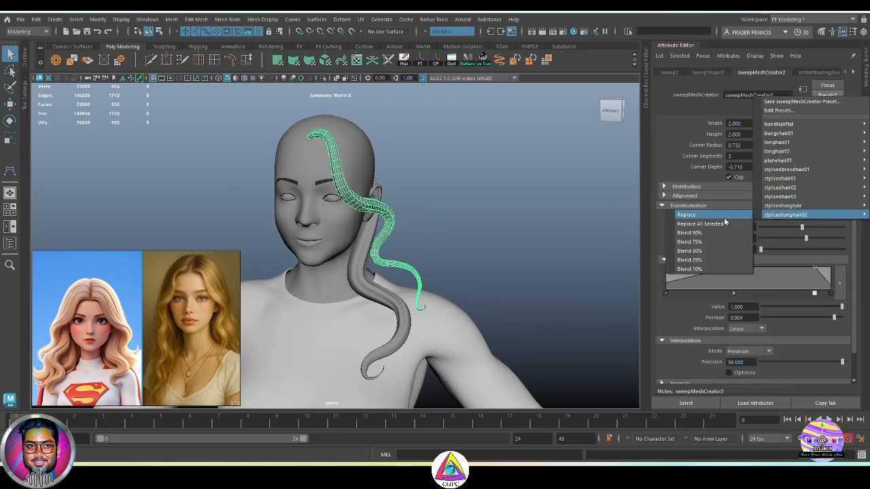
pyautogui.click(724, 217)
pyautogui.click(431, 225)
pyautogui.moveTo(431, 225)
pyautogui.keyDown('alt'); pyautogui.mouseDown()
pyautogui.moveTo(478, 218)
pyautogui.moveTo(391, 223)
pyautogui.moveTo(415, 220)
pyautogui.mouseUp(); pyautogui.keyUp('alt')
pyautogui.click(418, 219)
pyautogui.keyDown('alt'); pyautogui.moveTo(318, 210); pyautogui.dragTo(347, 224); pyautogui.keyUp('alt')
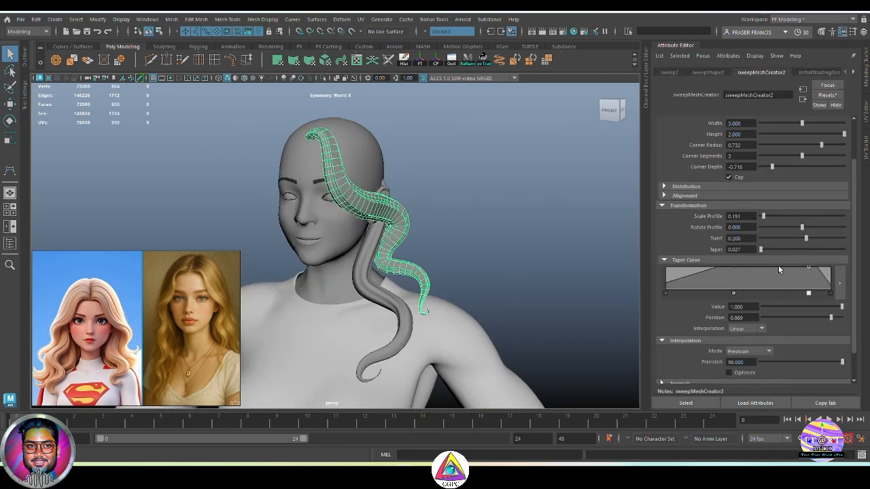
# Step: Rotate the front strand's sweep profile to about -53.1 so its flat side follows the head
pyautogui.click(800, 227)
pyautogui.moveTo(799, 227); pyautogui.dragTo(793, 227)
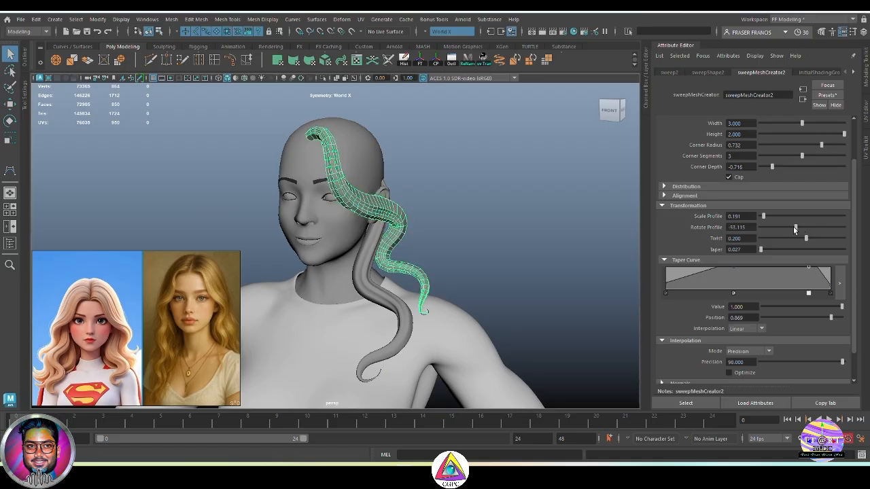
pyautogui.click(466, 244)
pyautogui.keyDown('alt'); pyautogui.moveTo(466, 245); pyautogui.dragTo(499, 235); pyautogui.keyUp('alt')
pyautogui.hotkey('ctrl', 'z')
pyautogui.moveTo(554, 248)
pyautogui.keyDown('alt'); pyautogui.mouseDown()
pyautogui.moveTo(509, 254)
pyautogui.moveTo(544, 251)
pyautogui.mouseUp(); pyautogui.keyUp('alt')
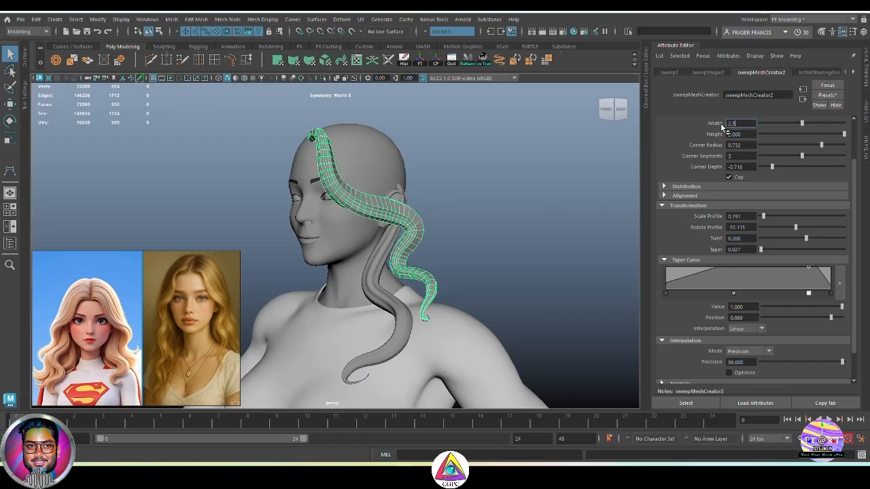
# Step: Set the front strand's profile width to 2.5 and reduce its scale profile to 0.137
pyautogui.write('2.5')
pyautogui.press('Return')
pyautogui.moveTo(517, 238)
pyautogui.keyDown('alt'); pyautogui.mouseDown()
pyautogui.moveTo(552, 235)
pyautogui.moveTo(491, 245)
pyautogui.moveTo(511, 246)
pyautogui.mouseUp(); pyautogui.keyUp('alt')
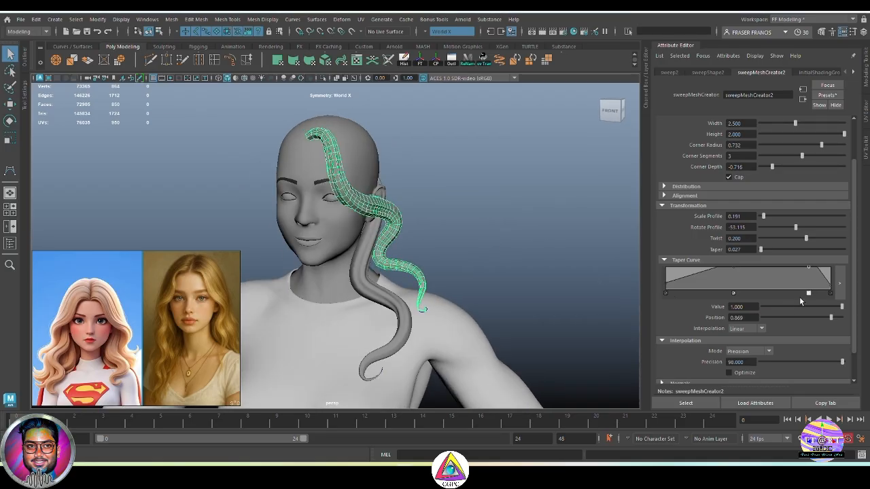
pyautogui.moveTo(764, 217); pyautogui.dragTo(763, 217)
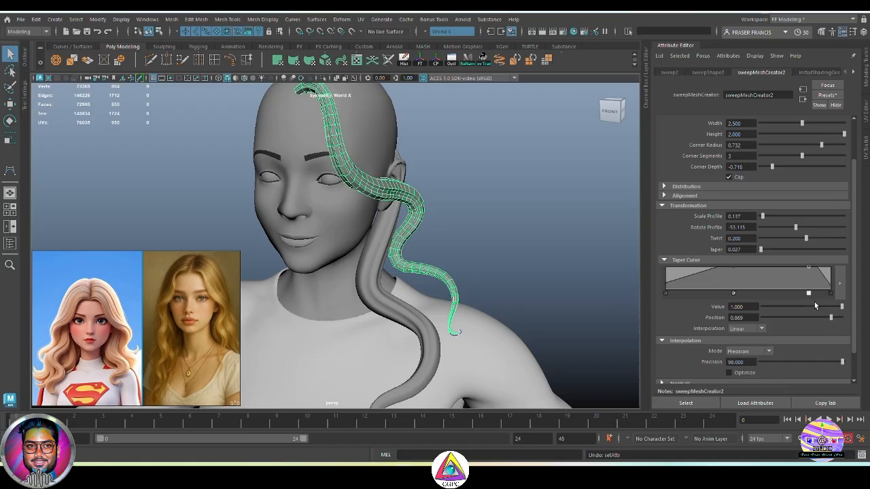
# Step: Shift the front strand's taper curve point near the tip to position 0.866 and close the enlarged curve editor
pyautogui.click(839, 283)
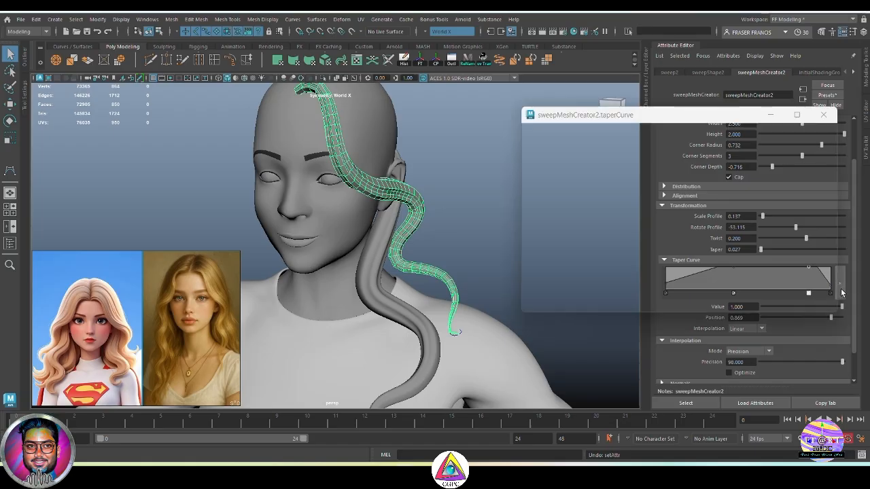
pyautogui.hotkey('ctrl', 'z')
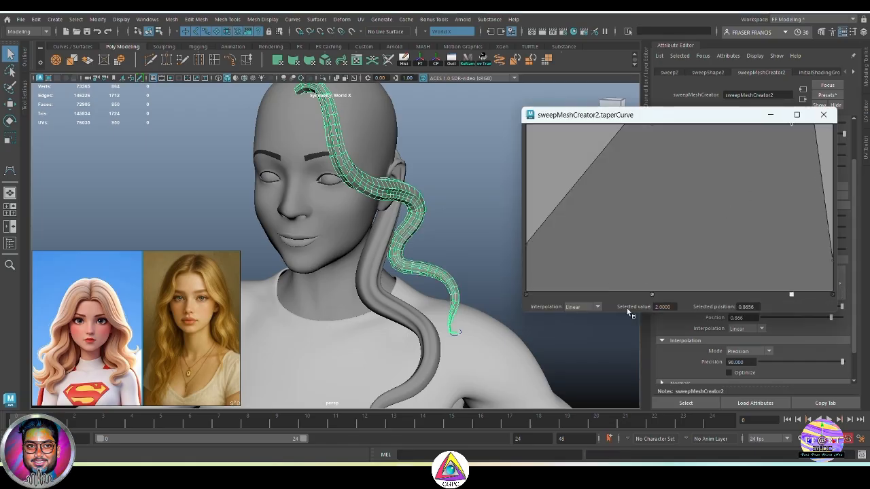
pyautogui.keyDown('alt'); pyautogui.moveTo(472, 216); pyautogui.dragTo(381, 227); pyautogui.keyUp('alt')
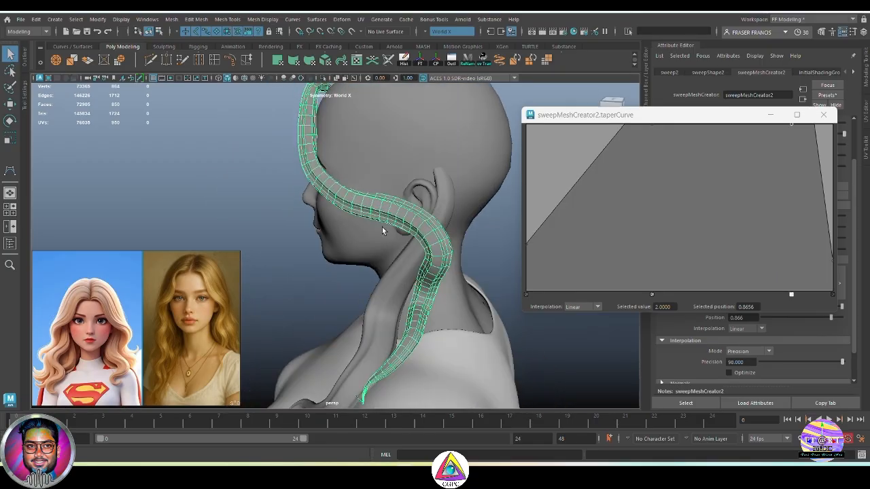
pyautogui.click(822, 115)
pyautogui.click(547, 235)
pyautogui.keyDown('alt'); pyautogui.moveTo(548, 234); pyautogui.dragTo(518, 301); pyautogui.keyUp('alt')
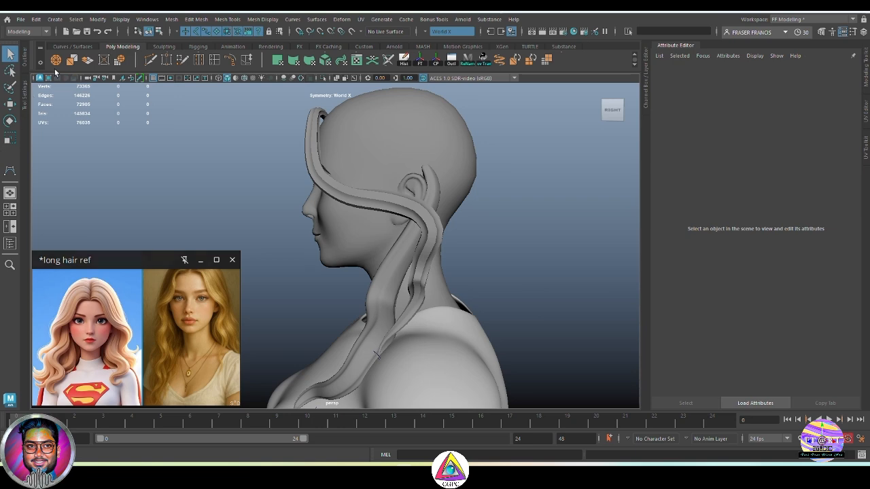
# Step: Show the control vertices of curve2 and move several of them to reshape the front strand along the head and shoulder
pyautogui.click(25, 62)
pyautogui.click(49, 130)
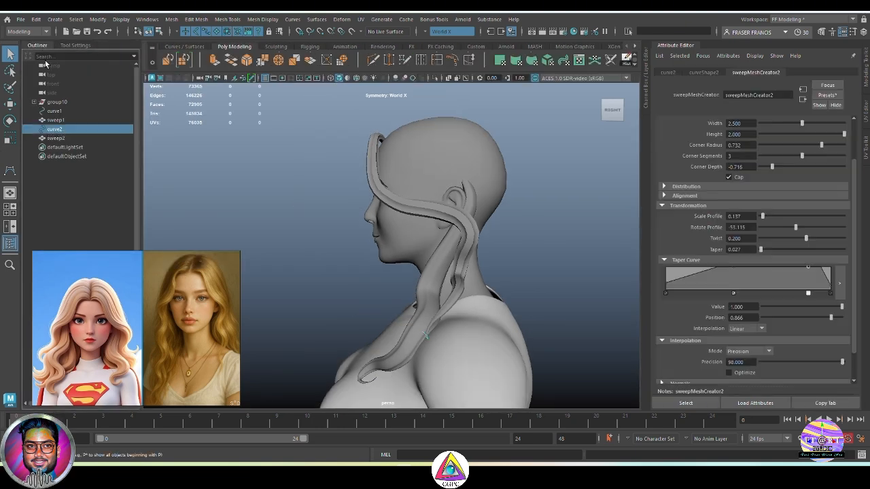
pyautogui.click(38, 46)
pyautogui.moveTo(503, 174); pyautogui.dragTo(467, 177, button='right')
pyautogui.keyDown('alt'); pyautogui.moveTo(429, 267); pyautogui.dragTo(326, 258); pyautogui.keyUp('alt')
pyautogui.scroll(4, 326, 251)
pyautogui.click(322, 211)
pyautogui.press('w')
pyautogui.moveTo(294, 212); pyautogui.dragTo(320, 232)
pyautogui.keyDown('alt'); pyautogui.moveTo(320, 232); pyautogui.dragTo(337, 278, button='middle'); pyautogui.keyUp('alt')
pyautogui.moveTo(301, 194); pyautogui.dragTo(349, 226)
pyautogui.moveTo(312, 225); pyautogui.dragTo(300, 231)
# Step: Examine the reshaped front strand against the head, ear and shoulder from the front, above and side
pyautogui.keyDown('alt'); pyautogui.moveTo(301, 230); pyautogui.dragTo(419, 204); pyautogui.keyUp('alt')
pyautogui.keyDown('alt'); pyautogui.moveTo(306, 210); pyautogui.dragTo(434, 236); pyautogui.keyUp('alt')
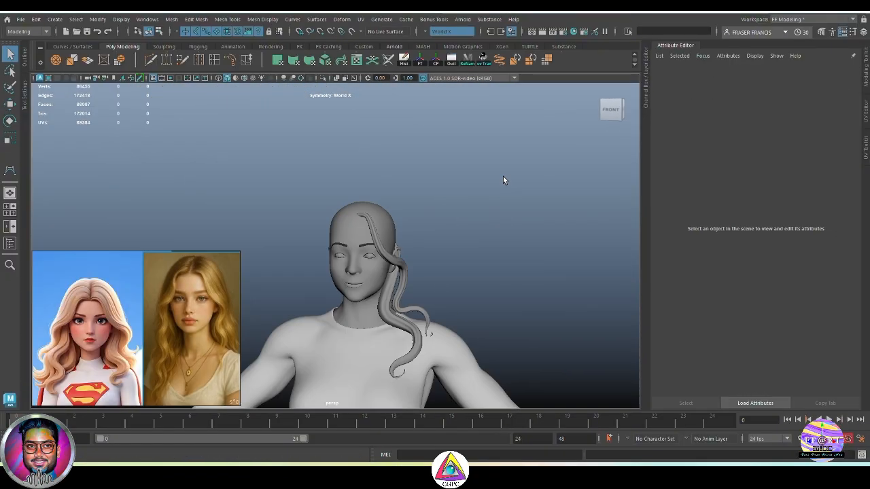
pyautogui.keyDown('alt'); pyautogui.moveTo(504, 178); pyautogui.dragTo(379, 270); pyautogui.keyUp('alt')
pyautogui.keyDown('alt'); pyautogui.moveTo(338, 355); pyautogui.dragTo(394, 221); pyautogui.keyUp('alt')
pyautogui.keyDown('alt'); pyautogui.moveTo(394, 221); pyautogui.dragTo(442, 274, button='right'); pyautogui.keyUp('alt')
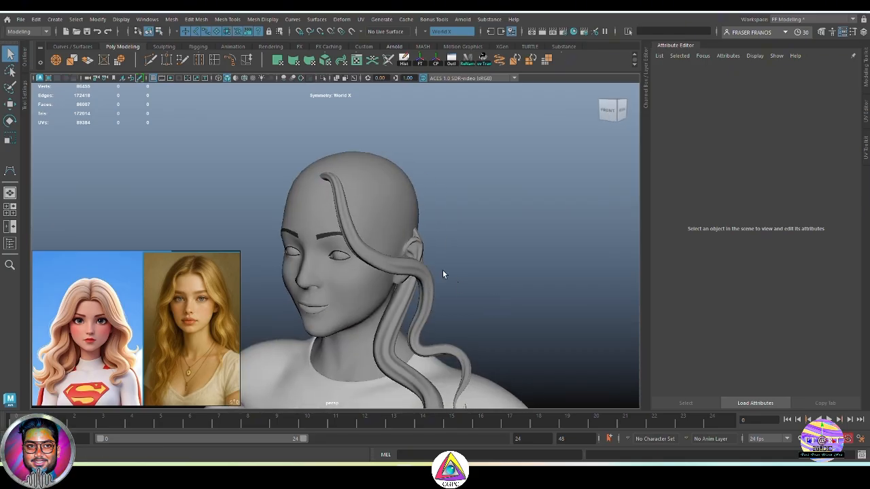
pyautogui.keyDown('alt'); pyautogui.moveTo(445, 231); pyautogui.dragTo(352, 218); pyautogui.keyUp('alt')
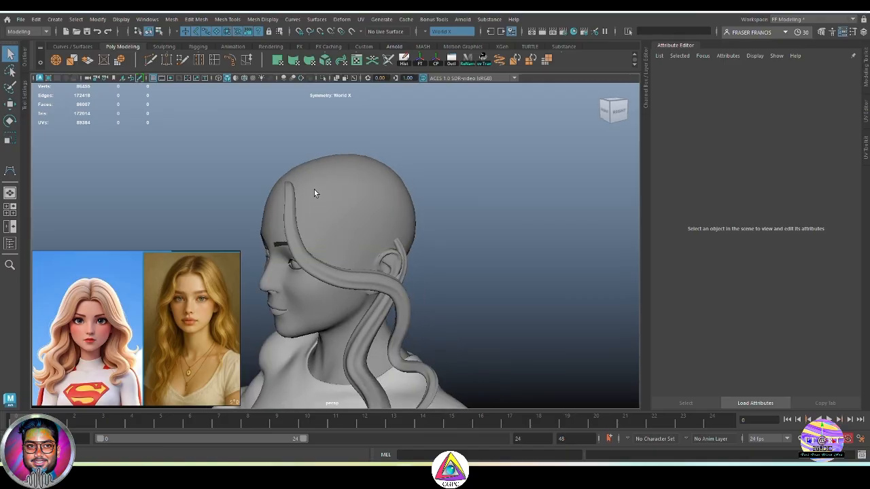
pyautogui.keyDown('alt'); pyautogui.moveTo(384, 253); pyautogui.dragTo(372, 206); pyautogui.keyUp('alt')
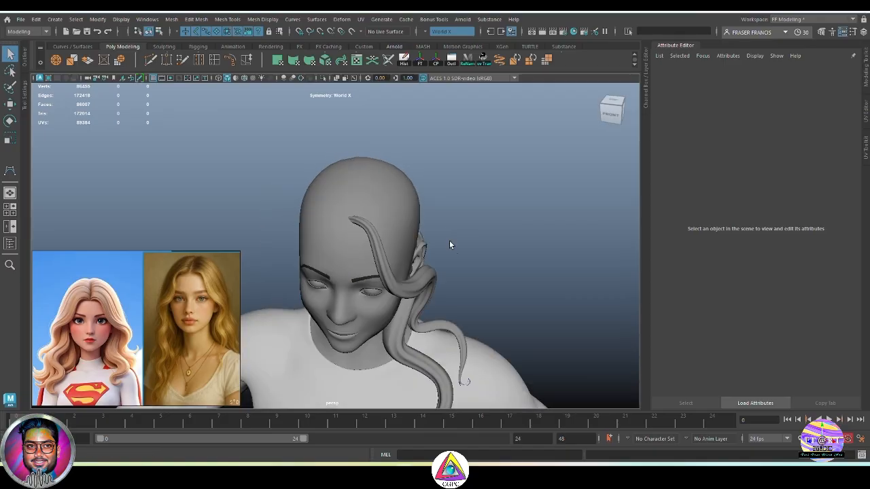
pyautogui.keyDown('alt'); pyautogui.moveTo(449, 245); pyautogui.dragTo(341, 247); pyautogui.keyUp('alt')
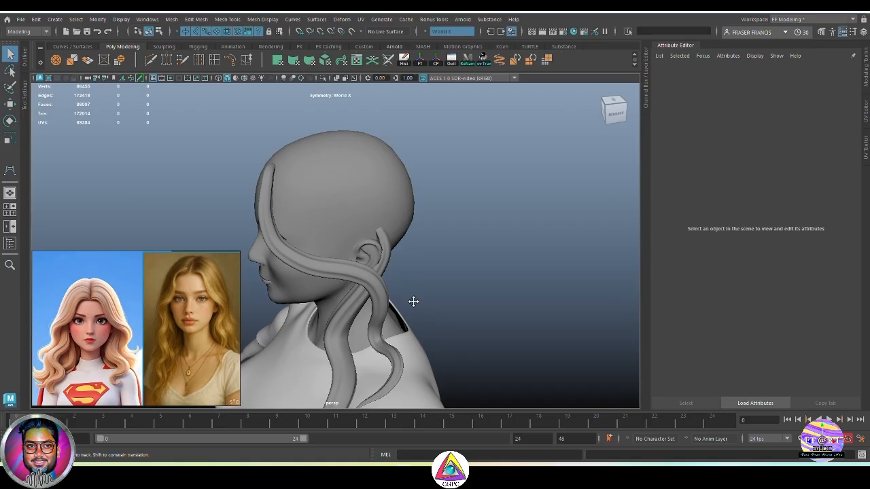
pyautogui.keyDown('alt'); pyautogui.moveTo(413, 301); pyautogui.dragTo(398, 278, button='middle'); pyautogui.keyUp('alt')
pyautogui.keyDown('alt'); pyautogui.moveTo(373, 263); pyautogui.dragTo(359, 240); pyautogui.keyUp('alt')
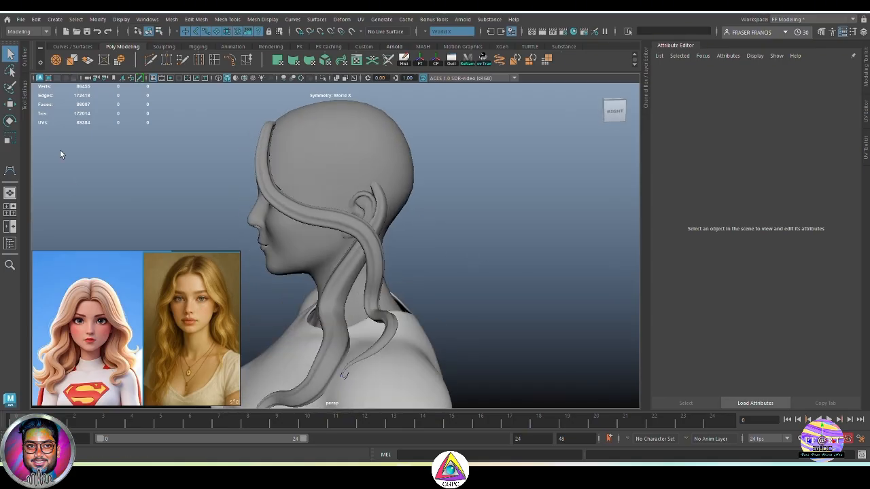
# Step: Duplicate curve2 and place the copy's pivot at its root end on the forehead
pyautogui.click(25, 65)
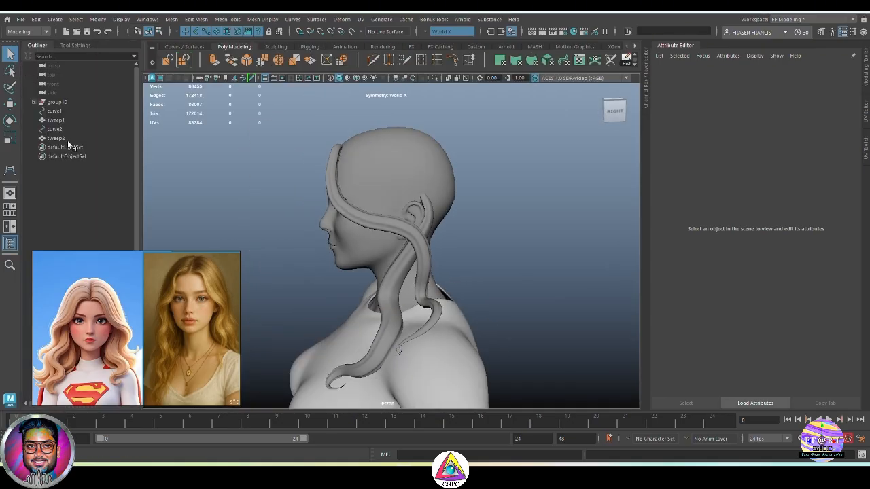
pyautogui.click(56, 129)
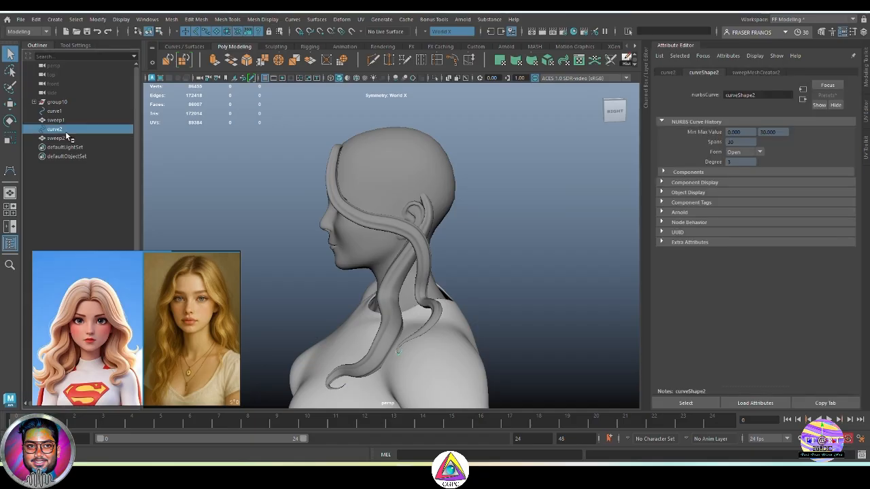
pyautogui.hotkey('ctrl', 'd')
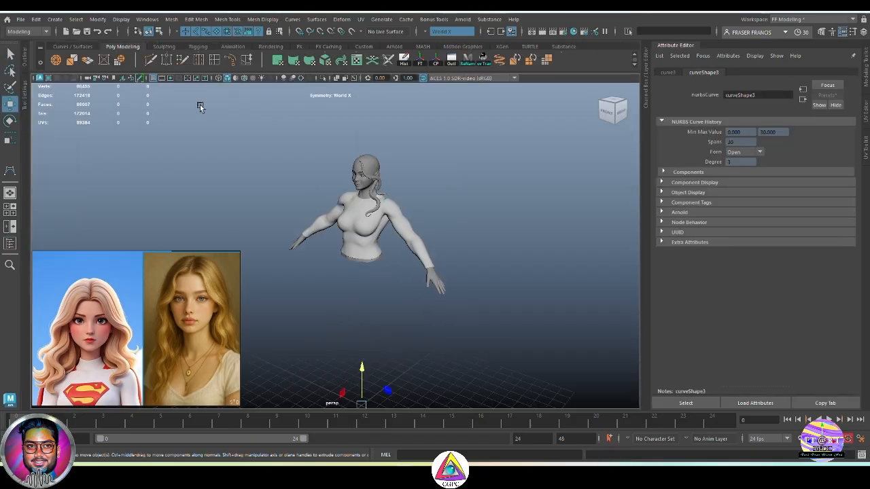
pyautogui.press('f')
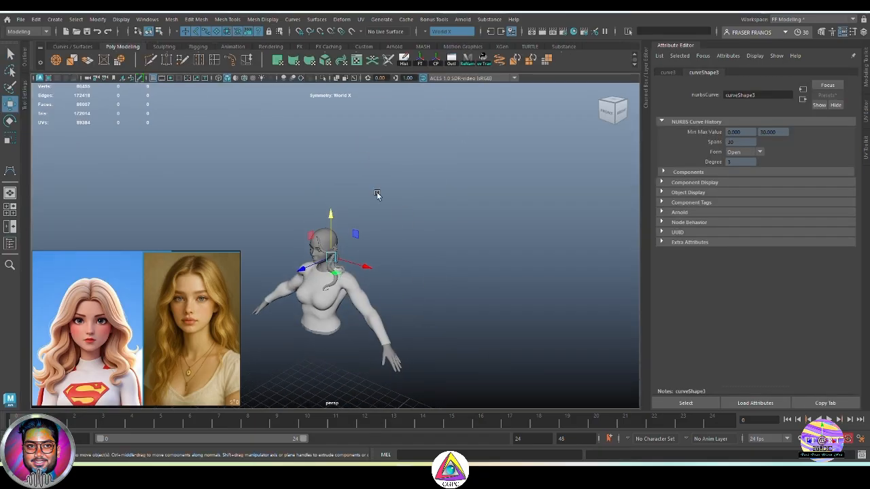
pyautogui.press('4')
pyautogui.keyDown('alt'); pyautogui.moveTo(536, 321); pyautogui.dragTo(475, 326, button='middle'); pyautogui.keyUp('alt')
pyautogui.press('d')
pyautogui.moveTo(458, 328); pyautogui.dragTo(361, 200)
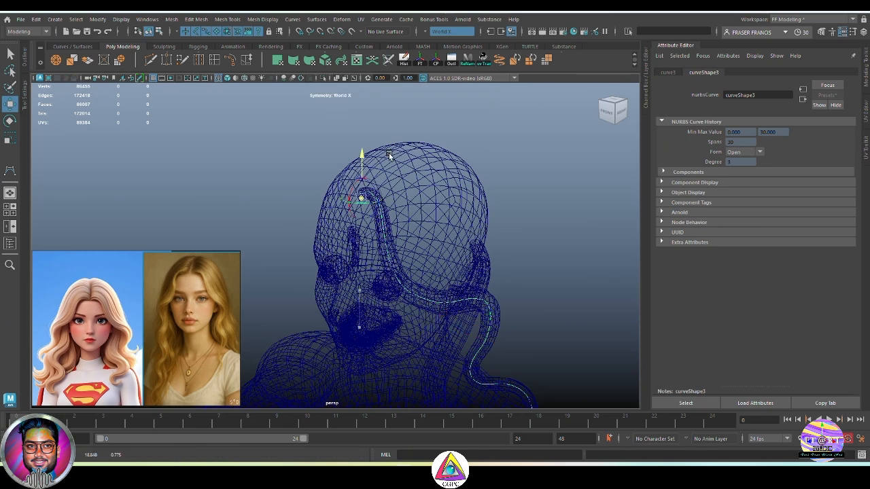
# Step: Raise the duplicated curve slightly above the original strand at the hairline
pyautogui.moveTo(584, 234)
pyautogui.keyDown('alt'); pyautogui.mouseDown()
pyautogui.moveTo(534, 276)
pyautogui.moveTo(431, 295)
pyautogui.moveTo(462, 292)
pyautogui.moveTo(454, 296)
pyautogui.mouseUp(); pyautogui.keyUp('alt')
pyautogui.press('5')
pyautogui.moveTo(345, 171); pyautogui.dragTo(344, 160)
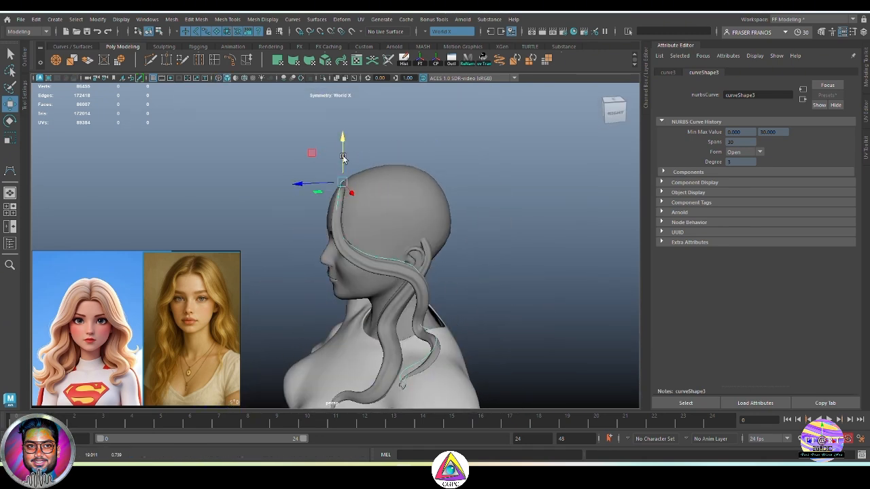
# Step: Move the duplicated curve's lower control points back behind the neck and reposition its end points over the back of the shoulder
pyautogui.moveTo(545, 315); pyautogui.dragTo(252, 117)
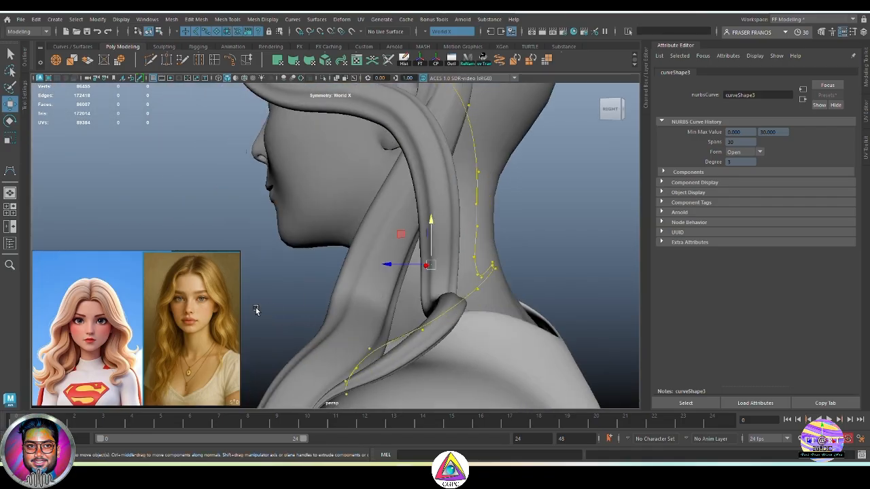
pyautogui.keyDown('alt'); pyautogui.moveTo(549, 306); pyautogui.dragTo(559, 308); pyautogui.keyUp('alt')
pyautogui.keyDown('alt'); pyautogui.moveTo(559, 308); pyautogui.dragTo(478, 353, button='right'); pyautogui.keyUp('alt')
pyautogui.keyDown('alt'); pyautogui.moveTo(478, 353); pyautogui.dragTo(488, 357); pyautogui.keyUp('alt')
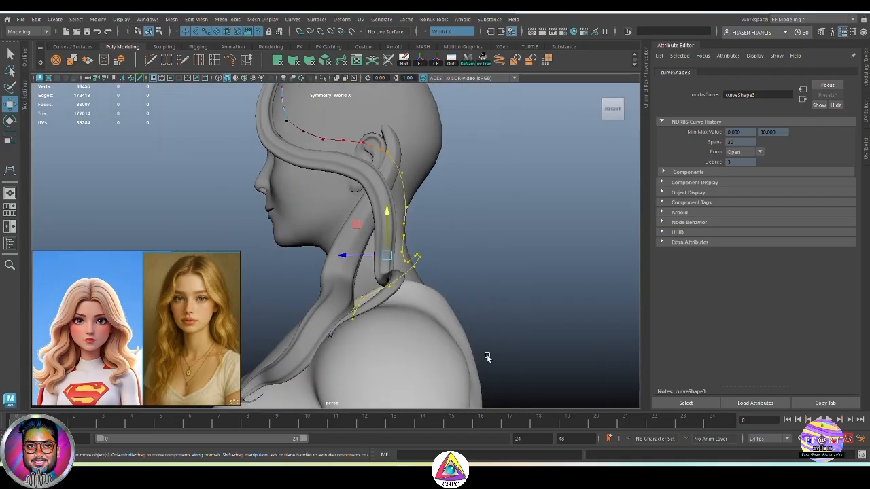
pyautogui.moveTo(422, 353); pyautogui.dragTo(323, 249)
pyautogui.moveTo(385, 245); pyautogui.dragTo(376, 323)
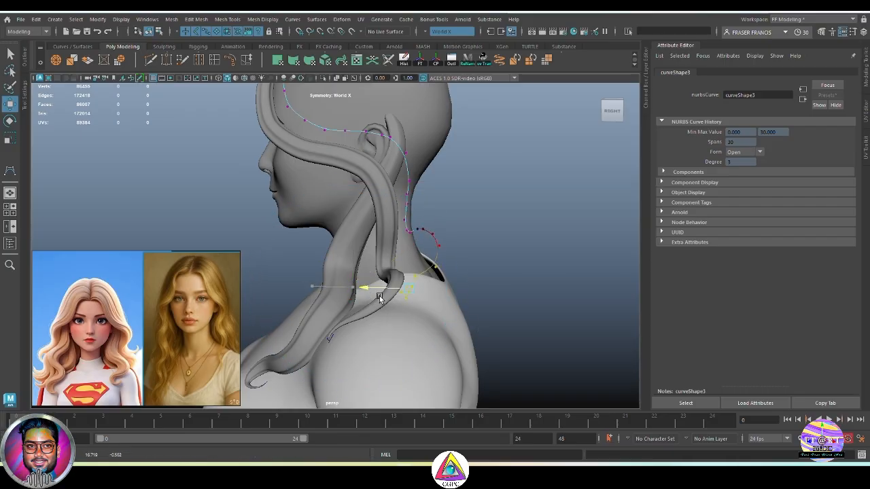
# Step: Adjust the duplicated curve's control points around the nape to shape a rounded outward wave behind the neck
pyautogui.keyDown('alt'); pyautogui.moveTo(380, 298); pyautogui.dragTo(306, 236); pyautogui.keyUp('alt')
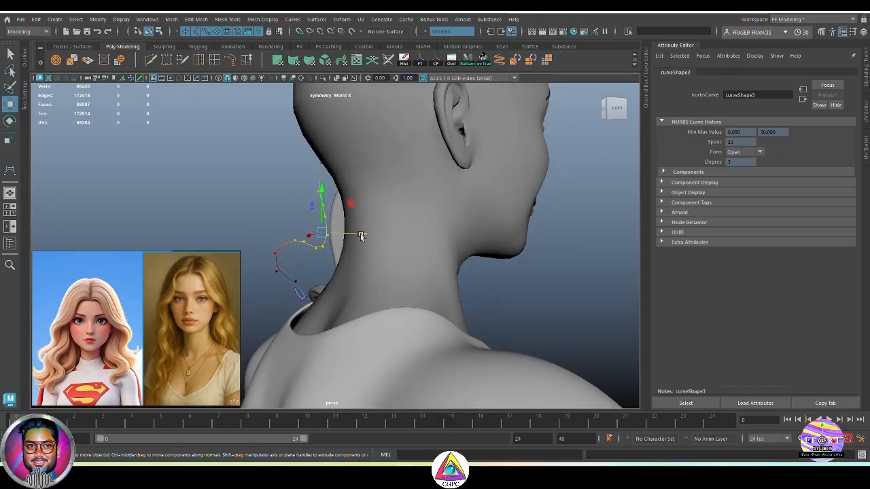
pyautogui.keyDown('alt'); pyautogui.moveTo(361, 236); pyautogui.dragTo(469, 274); pyautogui.keyUp('alt')
pyautogui.click(481, 261)
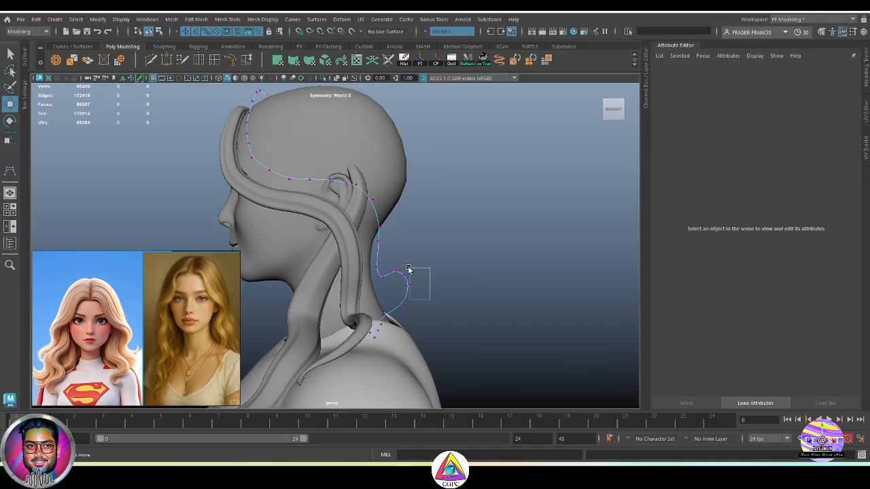
pyautogui.moveTo(407, 270); pyautogui.dragTo(499, 314)
pyautogui.keyDown('alt'); pyautogui.moveTo(426, 302); pyautogui.dragTo(441, 359); pyautogui.keyUp('alt')
pyautogui.click(487, 361)
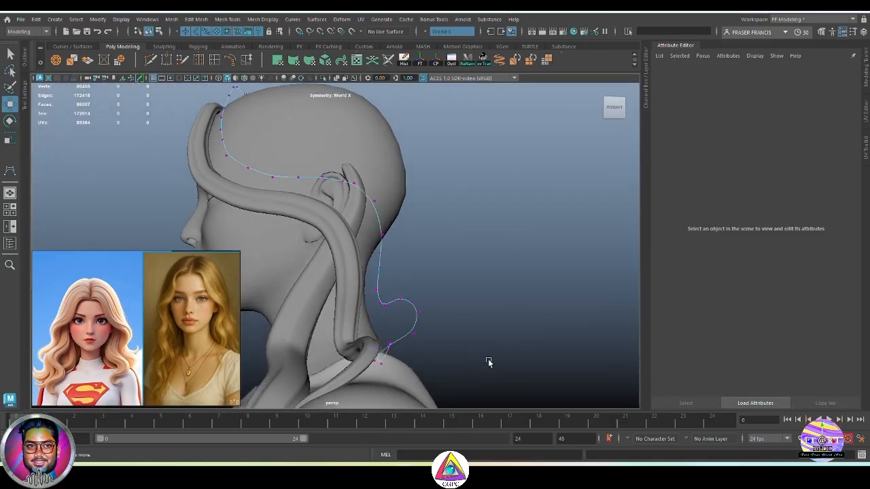
# Step: Shift the duplicated curve's lower wave of control points forward toward the nape in the side view
pyautogui.keyDown('alt'); pyautogui.moveTo(487, 361); pyautogui.dragTo(481, 301, button='middle'); pyautogui.keyUp('alt')
pyautogui.moveTo(402, 316); pyautogui.dragTo(363, 307)
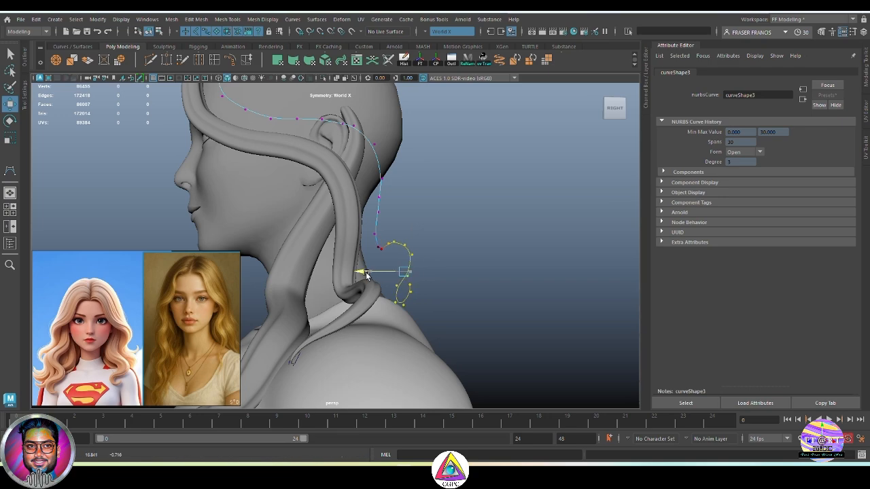
pyautogui.click(442, 263)
# Step: In the front view, move the duplicated curve's temple control points outward and lower its root points onto the hairline
pyautogui.keyDown('alt'); pyautogui.moveTo(441, 263); pyautogui.dragTo(534, 249); pyautogui.keyUp('alt')
pyautogui.press('space')
pyautogui.moveTo(453, 250); pyautogui.dragTo(450, 289)
pyautogui.keyDown('alt'); pyautogui.moveTo(449, 286); pyautogui.dragTo(394, 287, button='middle'); pyautogui.keyUp('alt')
pyautogui.click(392, 207)
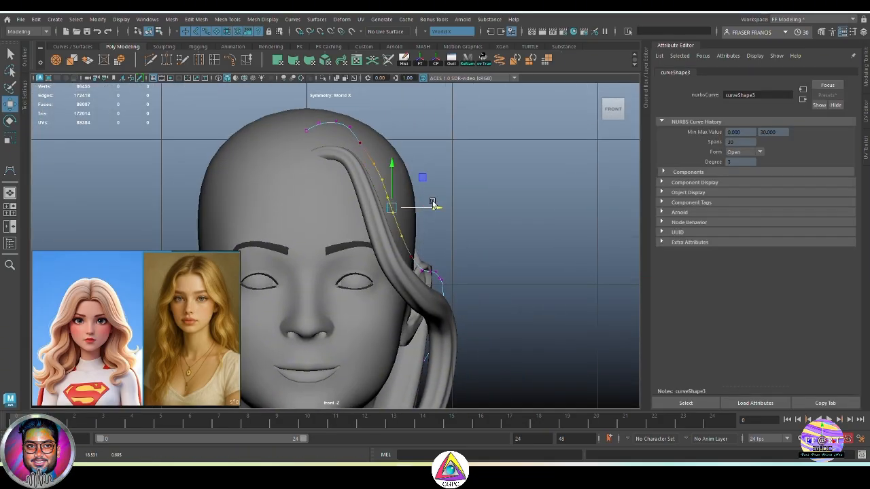
pyautogui.moveTo(400, 144); pyautogui.dragTo(406, 144)
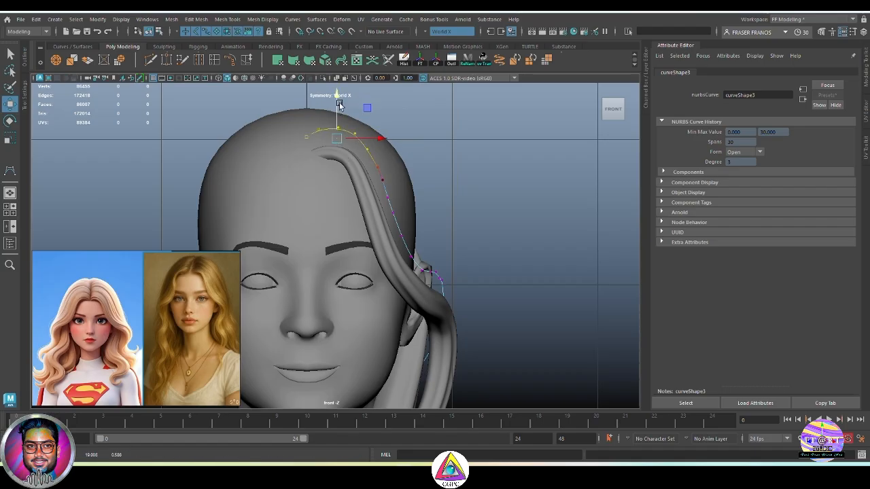
pyautogui.click(506, 273)
# Step: Move the duplicated curve's control points beside the jaw and neck inward, behind the existing strand
pyautogui.keyDown('alt'); pyautogui.moveTo(507, 274); pyautogui.dragTo(504, 233, button='middle'); pyautogui.keyUp('alt')
pyautogui.keyDown('alt'); pyautogui.moveTo(503, 311); pyautogui.dragTo(502, 236, button='middle'); pyautogui.keyUp('alt')
pyautogui.moveTo(499, 285)
pyautogui.keyDown('alt'); pyautogui.mouseDown(button='middle')
pyautogui.moveTo(499, 268)
pyautogui.moveTo(499, 280)
pyautogui.mouseUp(button='middle'); pyautogui.keyUp('alt')
pyautogui.moveTo(419, 276); pyautogui.dragTo(402, 228)
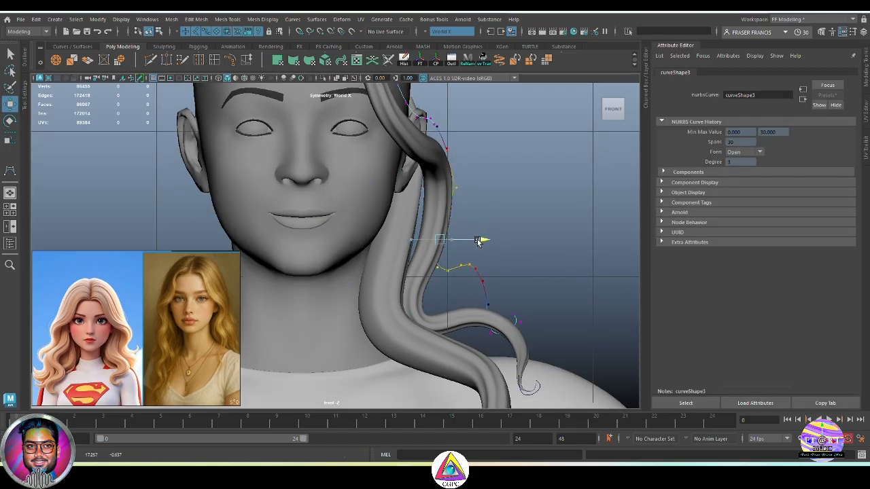
pyautogui.moveTo(363, 168); pyautogui.dragTo(463, 274)
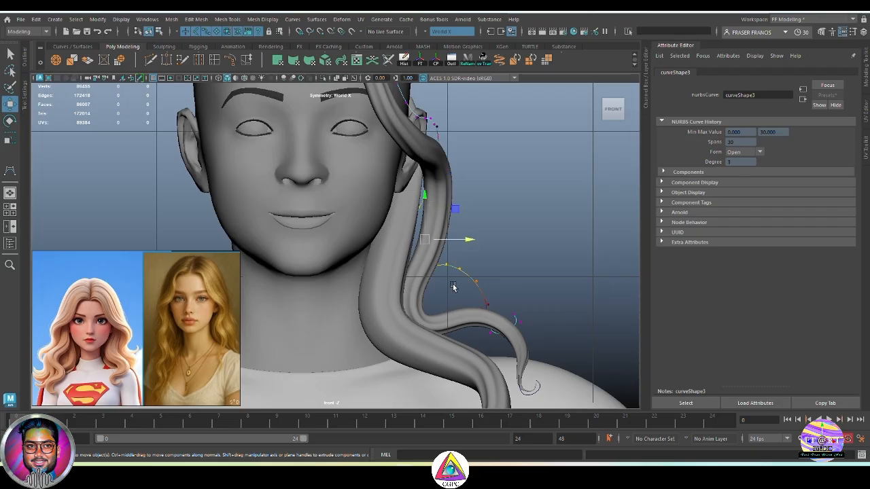
# Step: Show the Outliner and nudge curve2's control point beside the jaw slightly outward
pyautogui.click(447, 148)
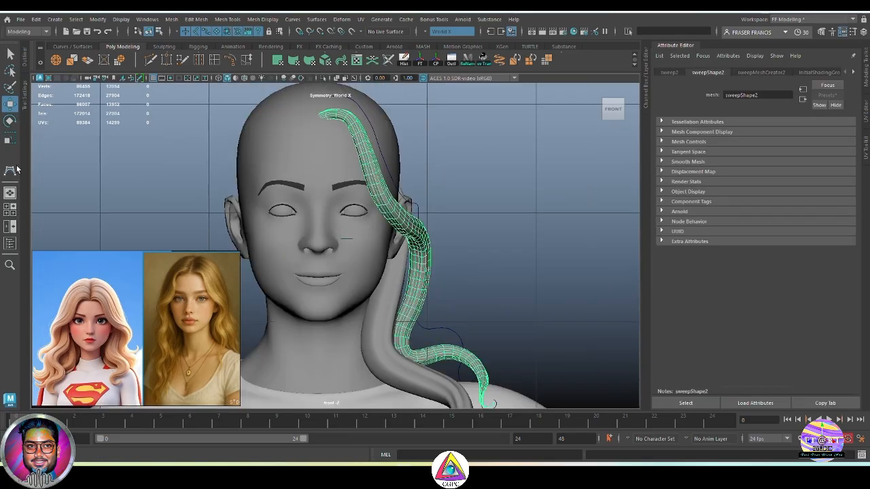
pyautogui.click(10, 243)
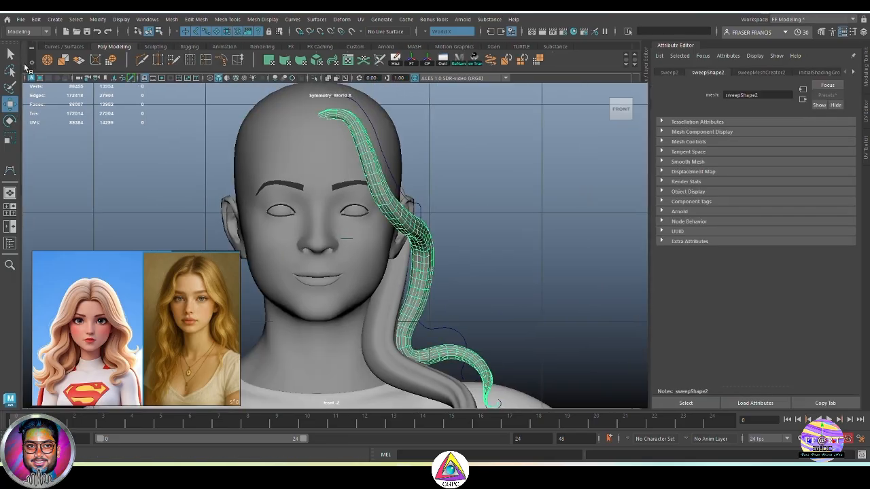
pyautogui.click(63, 129)
pyautogui.moveTo(516, 222); pyautogui.dragTo(463, 222, button='right')
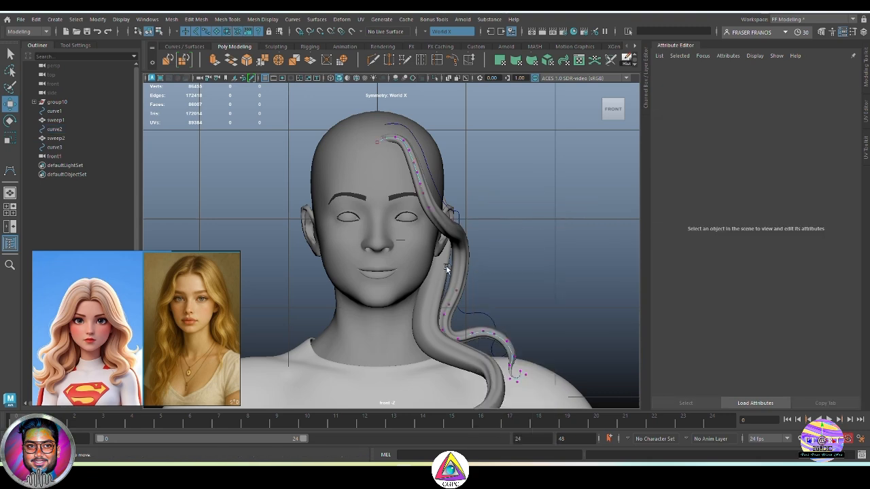
pyautogui.click(464, 261)
pyautogui.moveTo(501, 261); pyautogui.dragTo(511, 261)
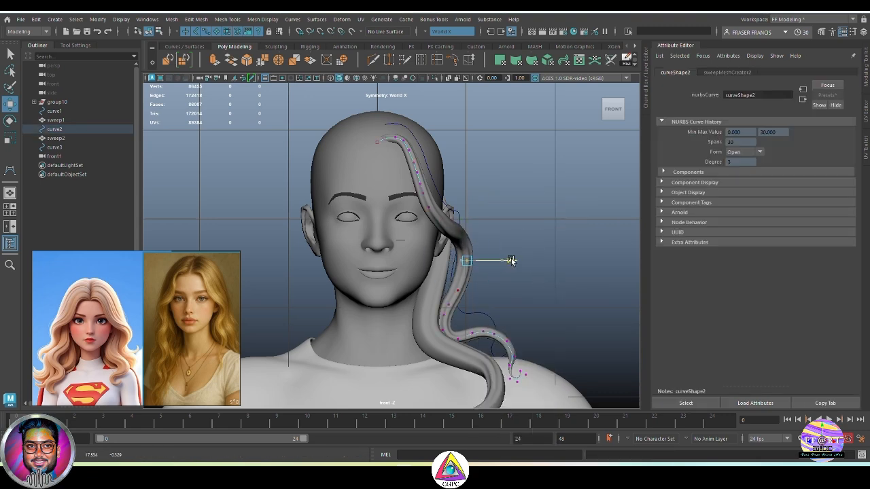
pyautogui.doubleClick(563, 227)
pyautogui.click(509, 262)
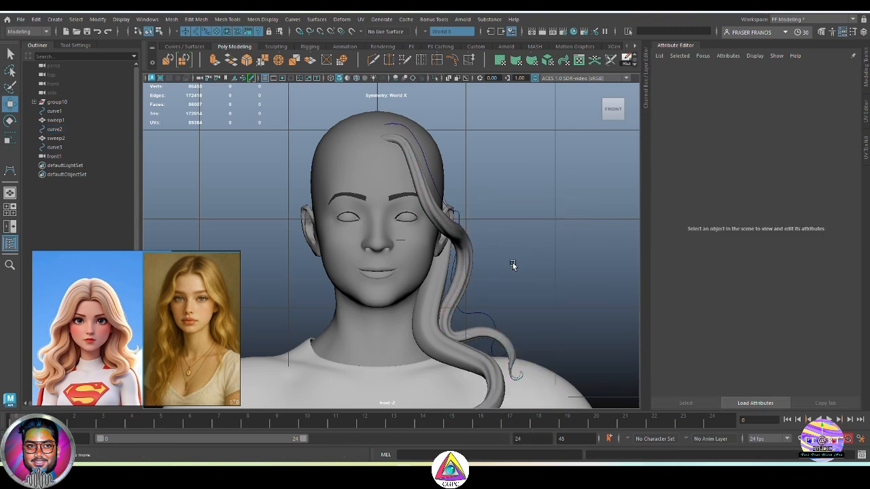
# Step: Move curve1's control points below the ear outward in the front view
pyautogui.click(446, 267)
pyautogui.click(53, 112)
pyautogui.moveTo(478, 190); pyautogui.dragTo(427, 192, button='right')
pyautogui.moveTo(417, 237); pyautogui.dragTo(423, 248)
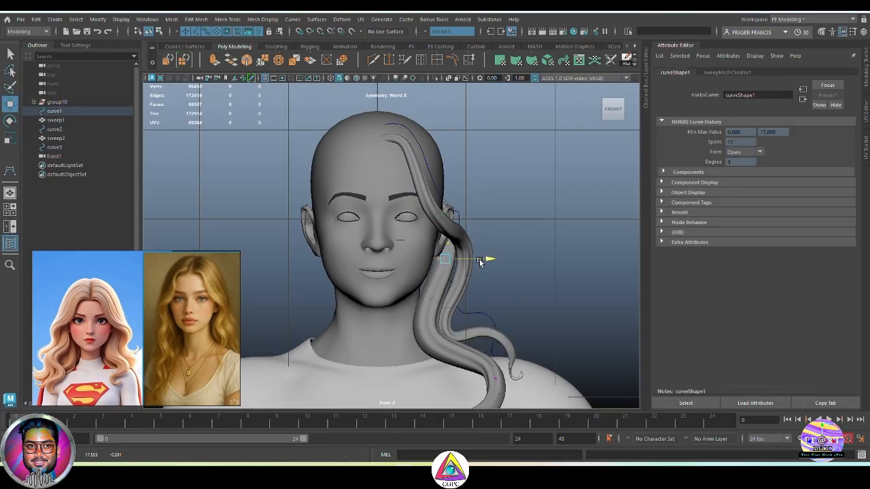
pyautogui.click(516, 247)
# Step: Adjust curve1's control point beside the neck sideways in the perspective view to smooth the strand
pyautogui.press('space')
pyautogui.press('space')
pyautogui.keyDown('alt'); pyautogui.moveTo(516, 247); pyautogui.dragTo(564, 241); pyautogui.keyUp('alt')
pyautogui.click(378, 294)
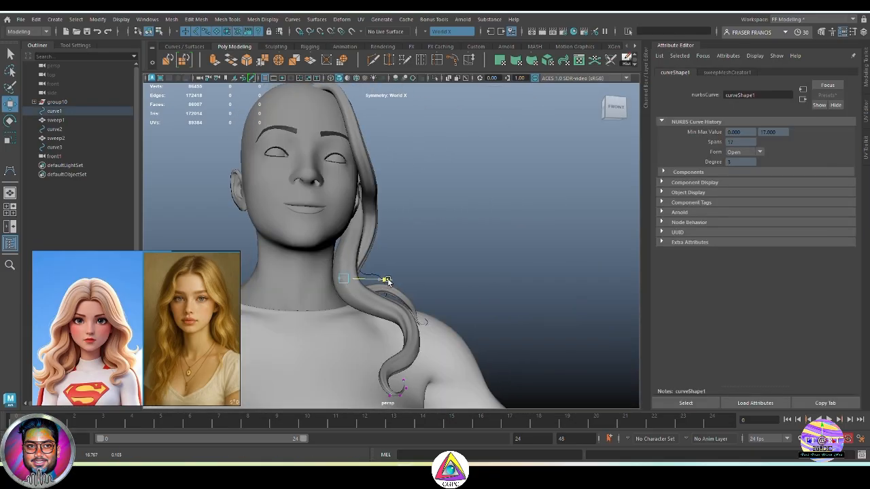
pyautogui.moveTo(388, 280); pyautogui.dragTo(388, 281)
pyautogui.keyDown('alt'); pyautogui.moveTo(413, 306); pyautogui.dragTo(314, 318); pyautogui.keyUp('alt')
pyautogui.click(479, 273)
# Step: Create a sweep mesh from curve3 and apply the saved hair preset to it
pyautogui.keyDown('alt'); pyautogui.moveTo(479, 274); pyautogui.dragTo(433, 280); pyautogui.keyUp('alt')
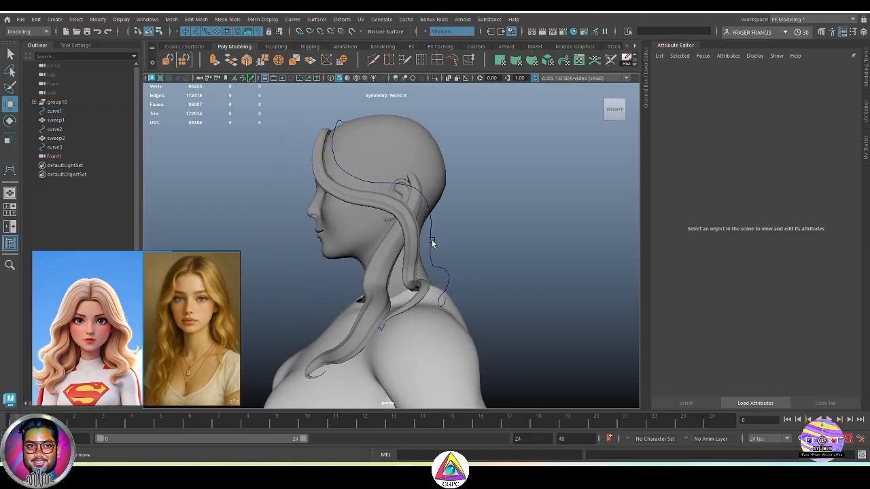
pyautogui.press('q')
pyautogui.click(432, 242)
pyautogui.keyDown('alt'); pyautogui.moveTo(479, 254); pyautogui.dragTo(327, 122); pyautogui.keyUp('alt')
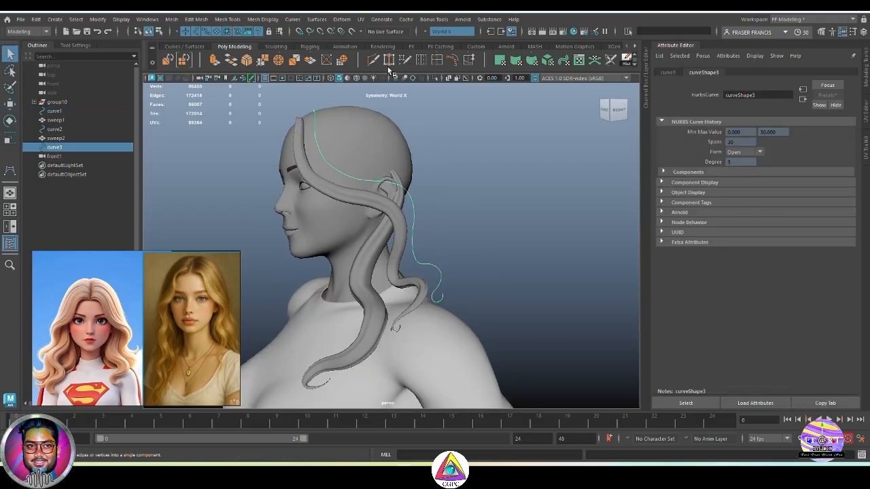
pyautogui.doubleClick(84, 47)
pyautogui.click(499, 60)
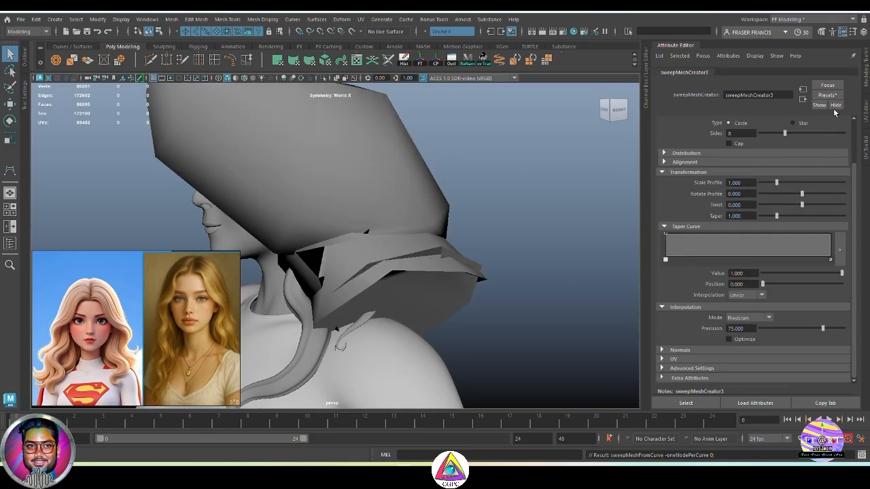
pyautogui.click(827, 95)
pyautogui.moveTo(809, 216)
pyautogui.click(686, 211)
pyautogui.keyDown('alt'); pyautogui.moveTo(606, 211); pyautogui.dragTo(493, 314); pyautogui.keyUp('alt')
pyautogui.click(481, 261)
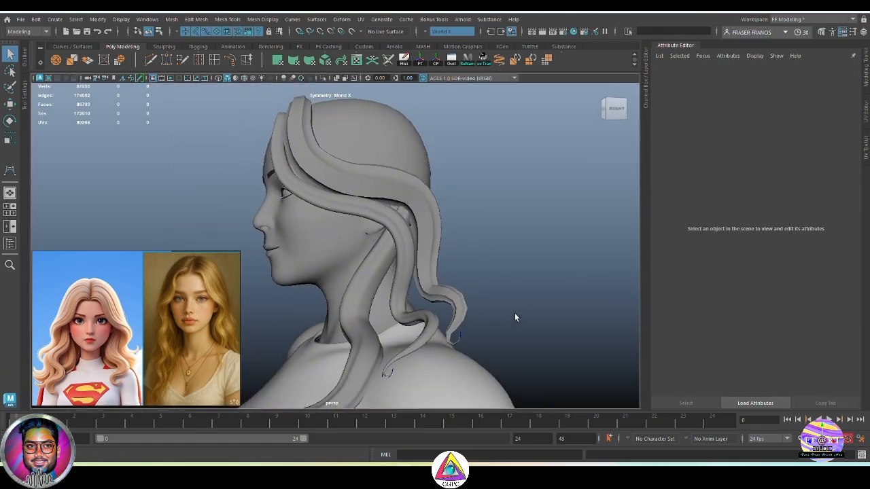
# Step: Delete the extra front1 camera from the scene
pyautogui.click(25, 60)
pyautogui.click(57, 157)
pyautogui.press('Delete')
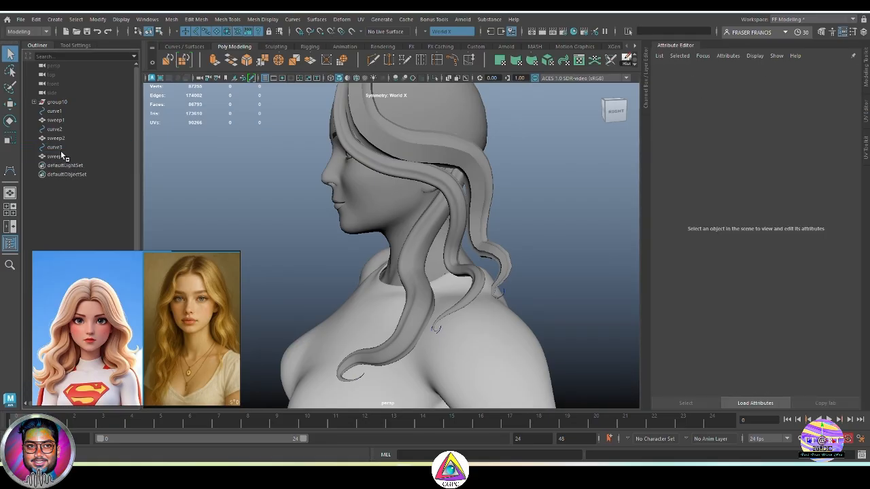
# Step: Move curve3's lower control points forward so the third strand's end sweeps over the shoulder
pyautogui.click(59, 148)
pyautogui.moveTo(532, 232); pyautogui.dragTo(479, 229, button='right')
pyautogui.keyDown('alt'); pyautogui.moveTo(428, 228); pyautogui.dragTo(531, 314); pyautogui.keyUp('alt')
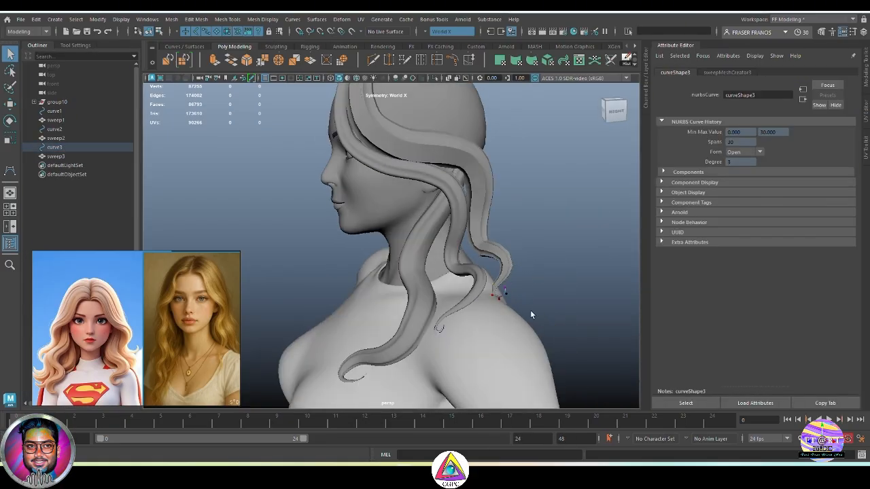
pyautogui.press('w')
pyautogui.moveTo(503, 255); pyautogui.dragTo(454, 288)
pyautogui.moveTo(455, 316); pyautogui.dragTo(432, 327)
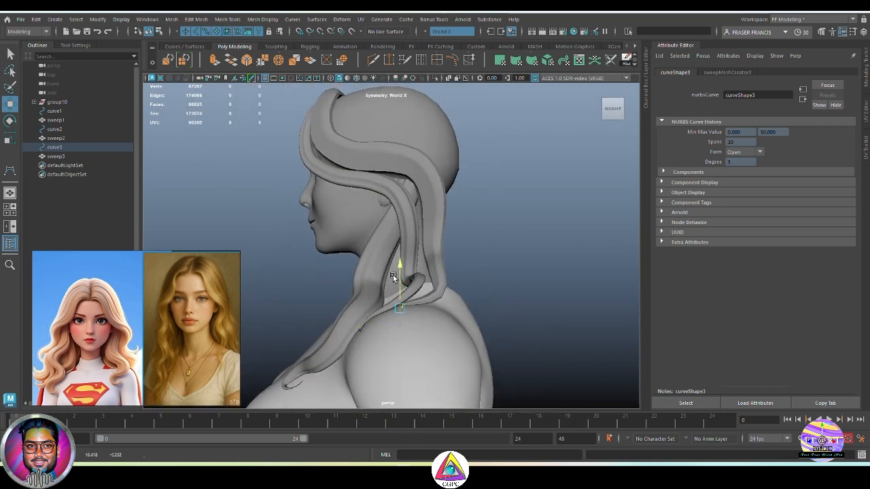
# Step: Refine curve3's end points over the shoulder and reposition its root points at the hairline
pyautogui.keyDown('alt'); pyautogui.moveTo(393, 275); pyautogui.dragTo(384, 350); pyautogui.keyUp('alt')
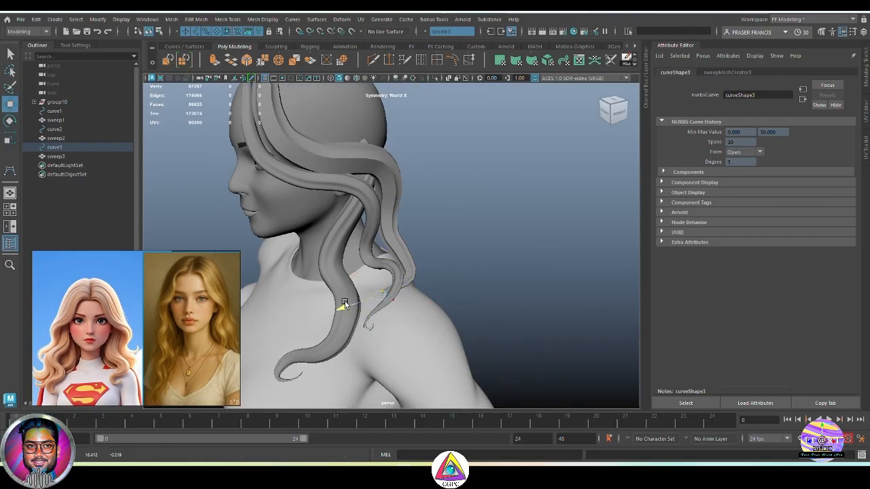
pyautogui.hotkey('ctrl', 'z')
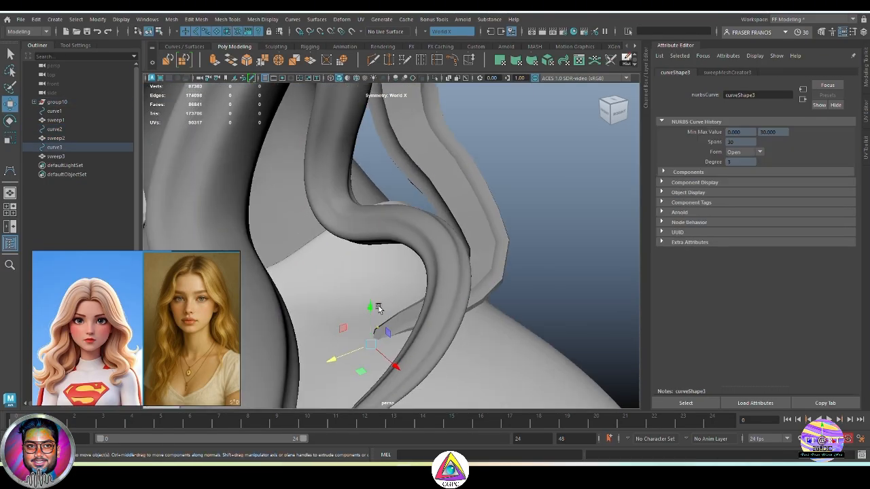
pyautogui.moveTo(377, 305); pyautogui.dragTo(426, 342)
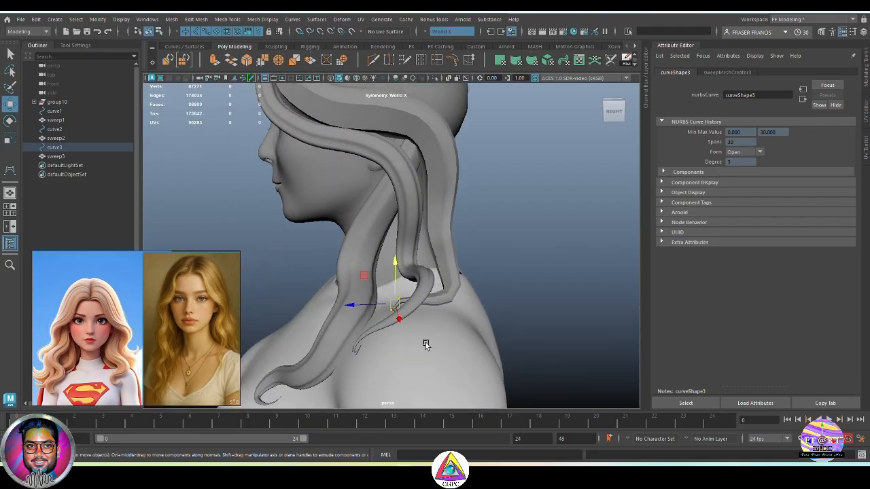
pyautogui.keyDown('alt'); pyautogui.moveTo(405, 302); pyautogui.dragTo(344, 258); pyautogui.keyUp('alt')
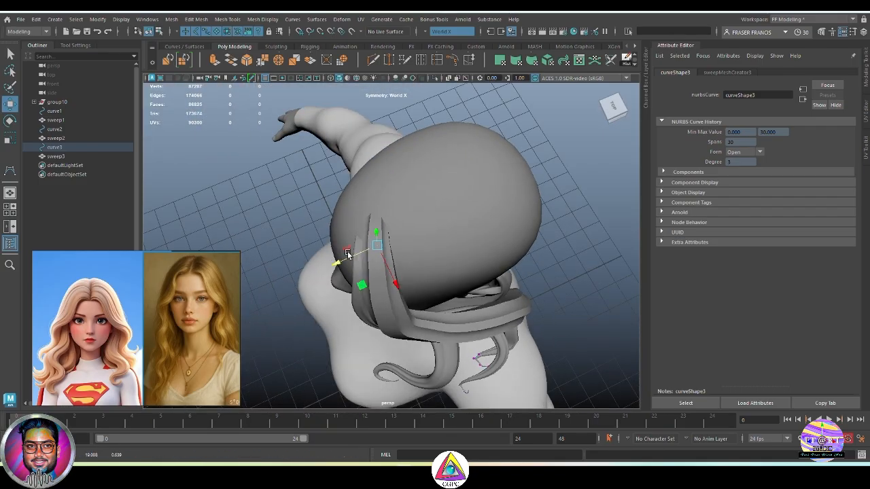
# Step: In the front view, pull curve3's control points at the temple and beside the ear inward toward the head
pyautogui.press('space')
pyautogui.press('space')
pyautogui.moveTo(568, 202); pyautogui.dragTo(503, 202, button='right')
pyautogui.moveTo(444, 198); pyautogui.dragTo(477, 226)
pyautogui.moveTo(498, 211); pyautogui.dragTo(489, 212)
pyautogui.click(548, 280)
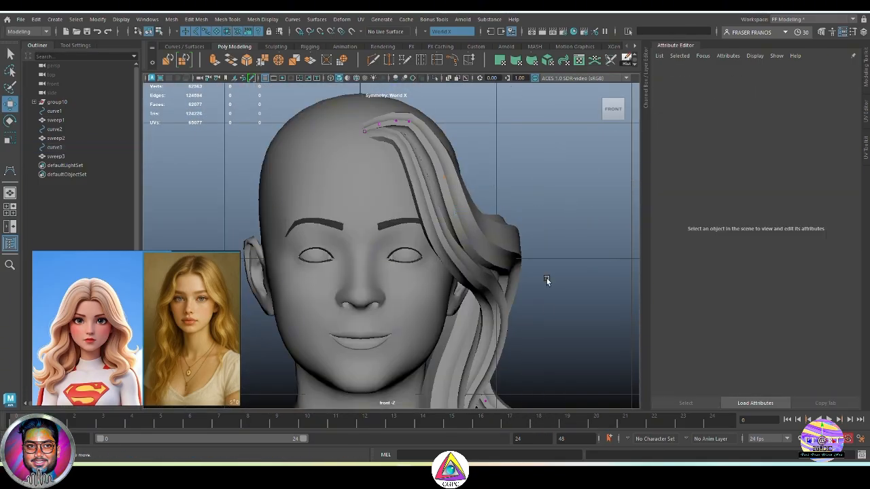
pyautogui.moveTo(547, 293); pyautogui.dragTo(482, 238)
pyautogui.moveTo(538, 259); pyautogui.dragTo(536, 259)
pyautogui.moveTo(497, 219); pyautogui.dragTo(497, 229)
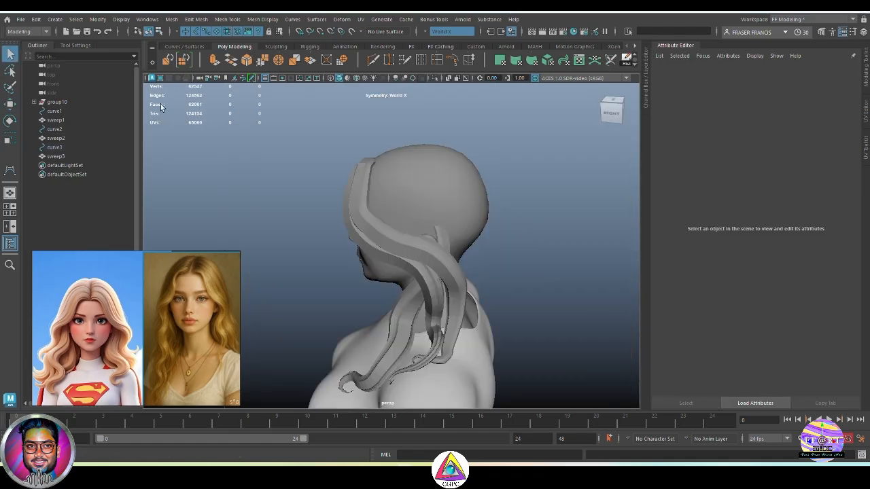
# Step: Duplicate curve3 and move the copy back along the crown, behind the third strand
pyautogui.click(70, 147)
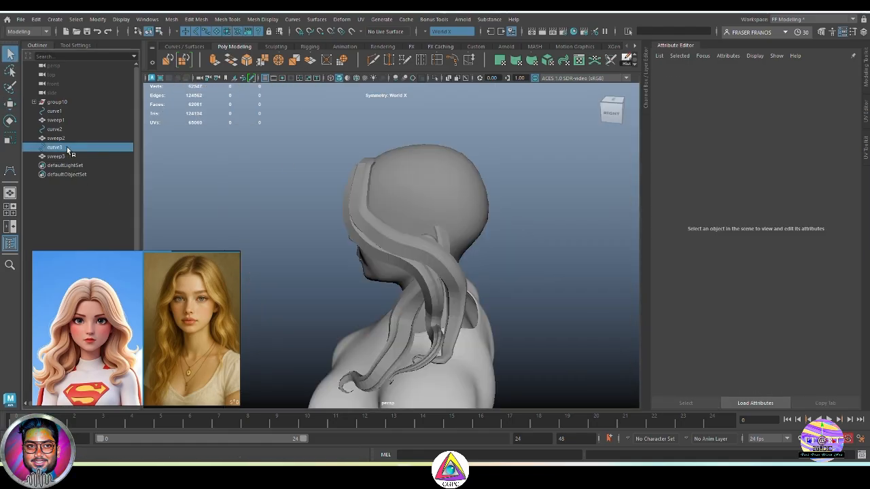
pyautogui.hotkey('ctrl', 'd')
pyautogui.press('w')
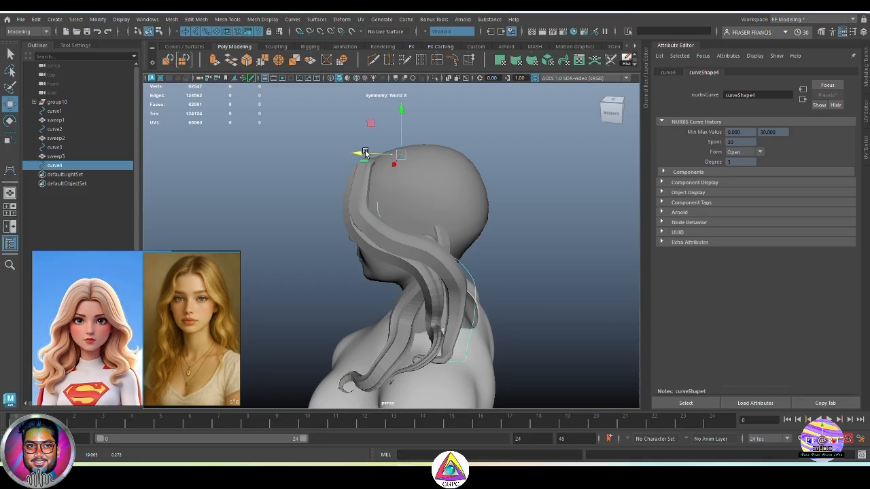
pyautogui.press('space')
pyautogui.keyDown('alt'); pyautogui.moveTo(401, 105); pyautogui.dragTo(517, 212); pyautogui.keyUp('alt')
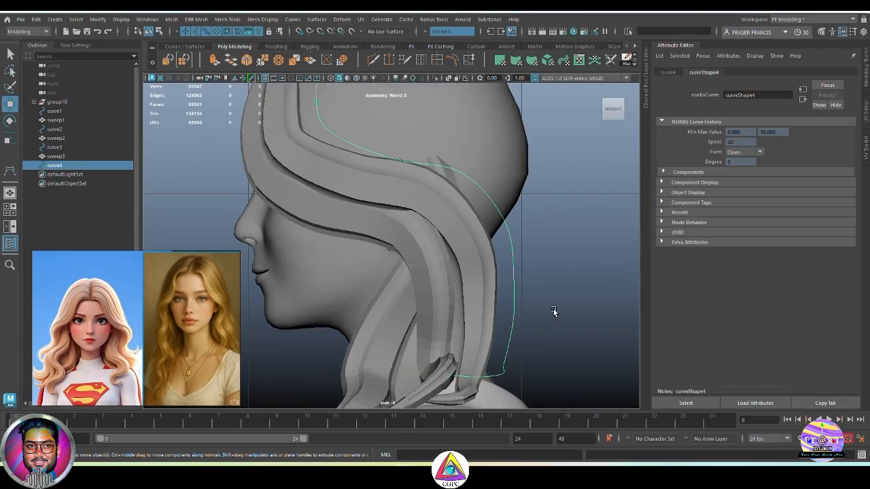
pyautogui.scroll(-6, 553, 311)
pyautogui.scroll(1, 381, 174)
pyautogui.click(364, 187)
pyautogui.hotkey('ctrl', 'z')
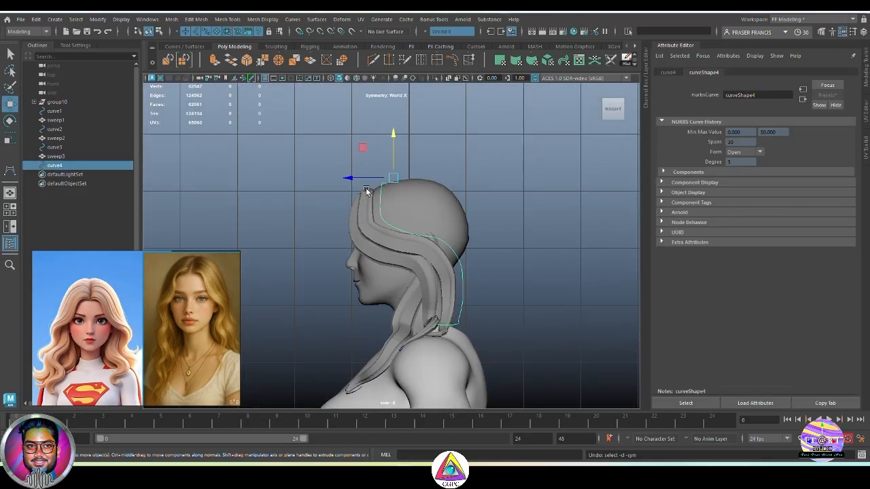
pyautogui.click(380, 187)
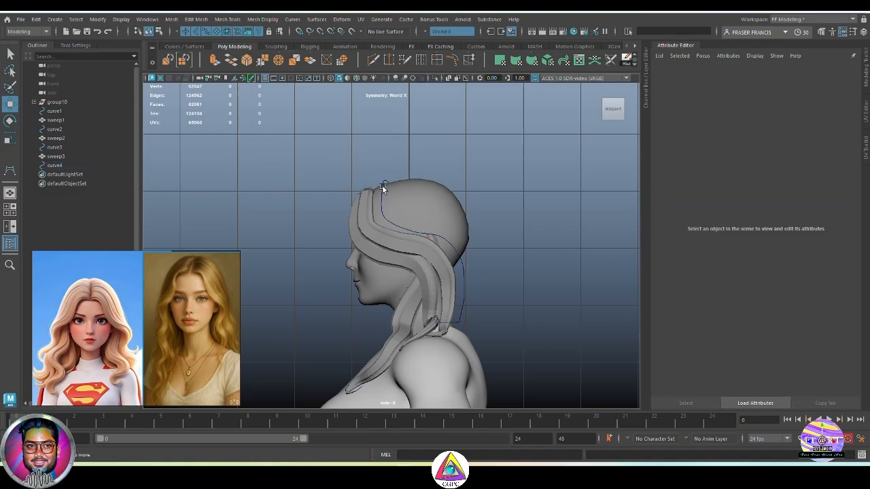
pyautogui.hotkey('ctrl', 'z')
# Step: Start editing the new curve's control points, working on its lower end at the nape
pyautogui.moveTo(537, 231); pyautogui.dragTo(487, 231, button='right')
pyautogui.press('space')
pyautogui.moveTo(487, 342); pyautogui.dragTo(485, 306)
pyautogui.keyDown('alt'); pyautogui.moveTo(421, 349); pyautogui.dragTo(420, 289); pyautogui.keyUp('alt')
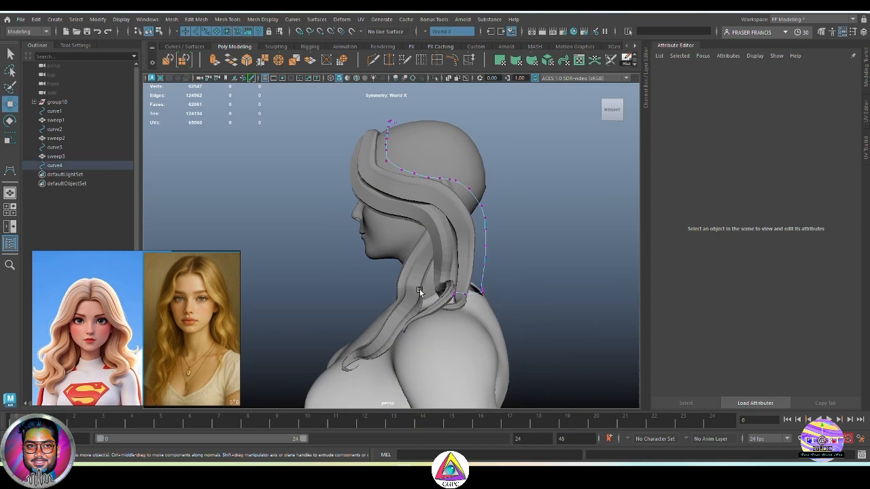
pyautogui.click(480, 317)
pyautogui.keyDown('alt'); pyautogui.moveTo(481, 314); pyautogui.dragTo(425, 305); pyautogui.keyUp('alt')
pyautogui.keyDown('alt'); pyautogui.moveTo(425, 306); pyautogui.dragTo(459, 309, button='right'); pyautogui.keyUp('alt')
pyautogui.keyDown('alt'); pyautogui.moveTo(459, 309); pyautogui.dragTo(464, 320, button='middle'); pyautogui.keyUp('alt')
pyautogui.keyDown('alt'); pyautogui.moveTo(464, 319); pyautogui.dragTo(515, 286); pyautogui.keyUp('alt')
# Step: Widen the soft-selection falloff and move the new curve's rear control points inward toward the neck
pyautogui.hotkey('ctrl', 'z')
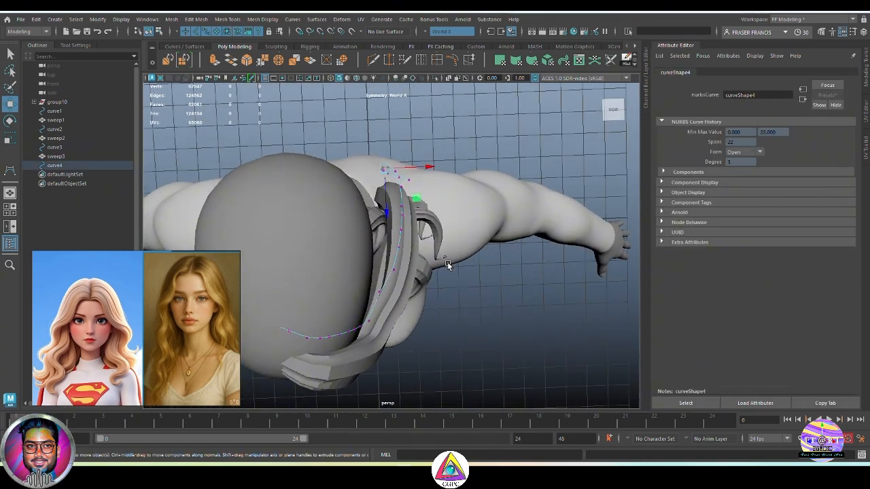
pyautogui.press('b')
pyautogui.moveTo(448, 264); pyautogui.dragTo(558, 271)
pyautogui.moveTo(427, 166); pyautogui.dragTo(409, 165)
pyautogui.keyDown('alt'); pyautogui.moveTo(408, 230); pyautogui.dragTo(477, 273); pyautogui.keyUp('alt')
pyautogui.click(496, 357)
pyautogui.keyDown('alt'); pyautogui.moveTo(477, 274); pyautogui.dragTo(477, 265, button='middle'); pyautogui.keyUp('alt')
# Step: Reposition curve4's lower control points behind the shoulder with a wider soft-selection falloff, and reselect the whole curve
pyautogui.moveTo(465, 241); pyautogui.dragTo(400, 291)
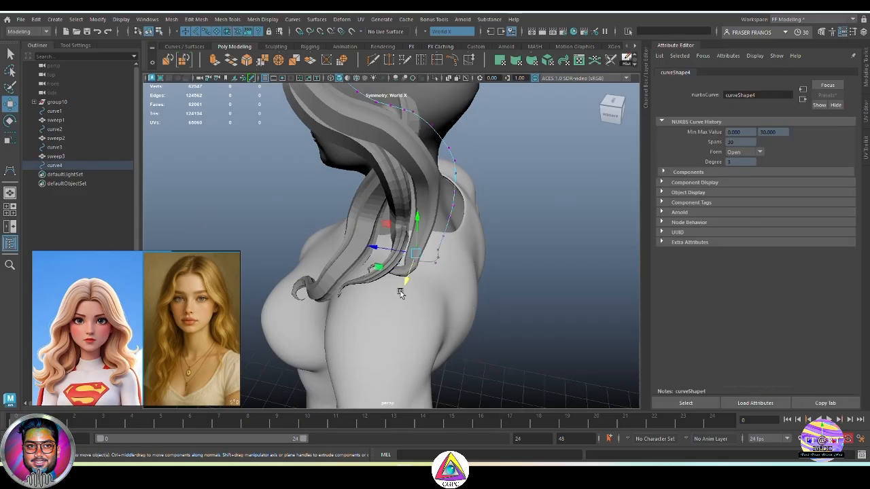
pyautogui.press('b')
pyautogui.moveTo(530, 309); pyautogui.dragTo(566, 311)
pyautogui.keyDown('alt'); pyautogui.moveTo(465, 257); pyautogui.dragTo(494, 273); pyautogui.keyUp('alt')
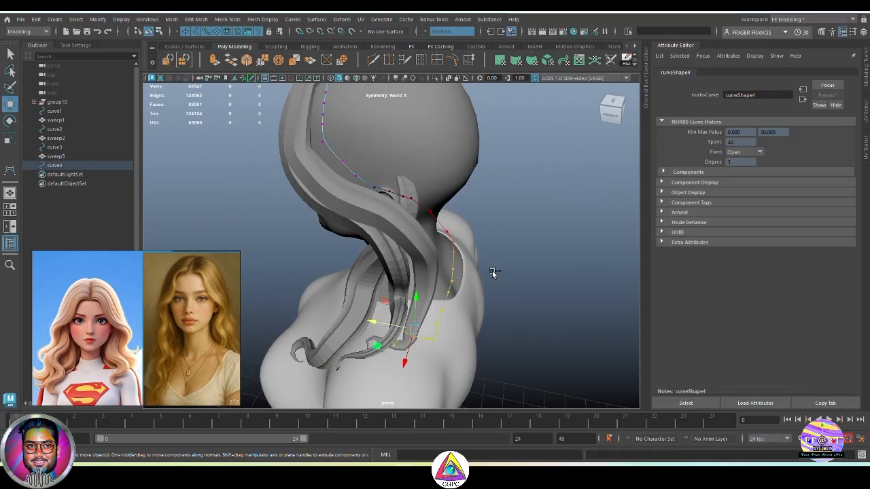
pyautogui.click(494, 273)
pyautogui.click(452, 224)
pyautogui.click(440, 227)
pyautogui.keyDown('alt'); pyautogui.moveTo(440, 227); pyautogui.dragTo(459, 276); pyautogui.keyUp('alt')
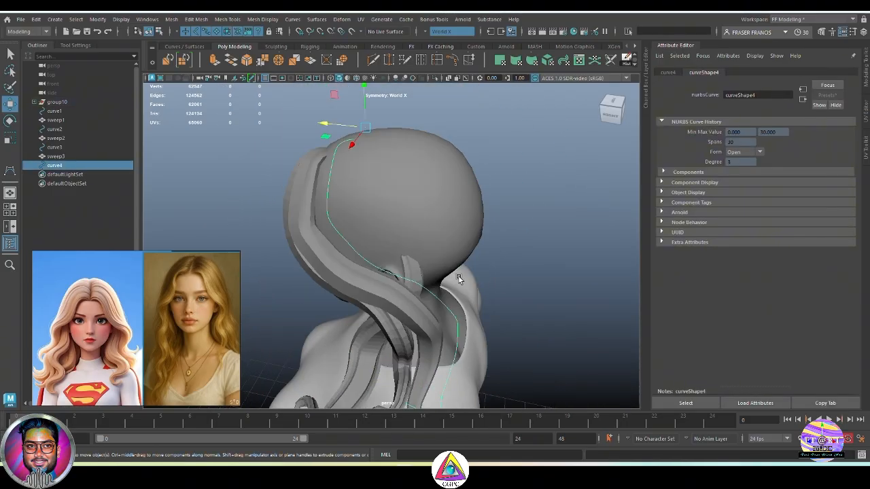
# Step: Reorient curve4 and adjust its position over the crown
pyautogui.press('e')
pyautogui.keyDown('alt'); pyautogui.moveTo(382, 135); pyautogui.dragTo(354, 250); pyautogui.keyUp('alt')
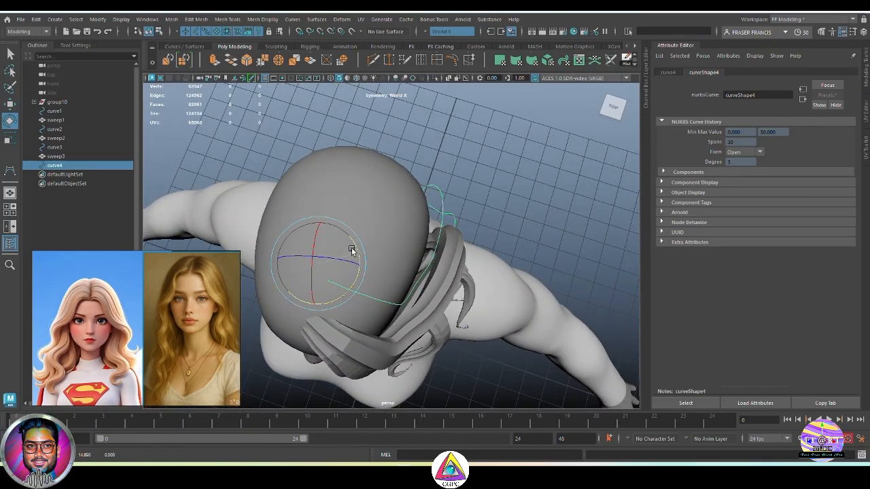
pyautogui.press('w')
pyautogui.keyDown('alt'); pyautogui.moveTo(306, 301); pyautogui.dragTo(397, 204); pyautogui.keyUp('alt')
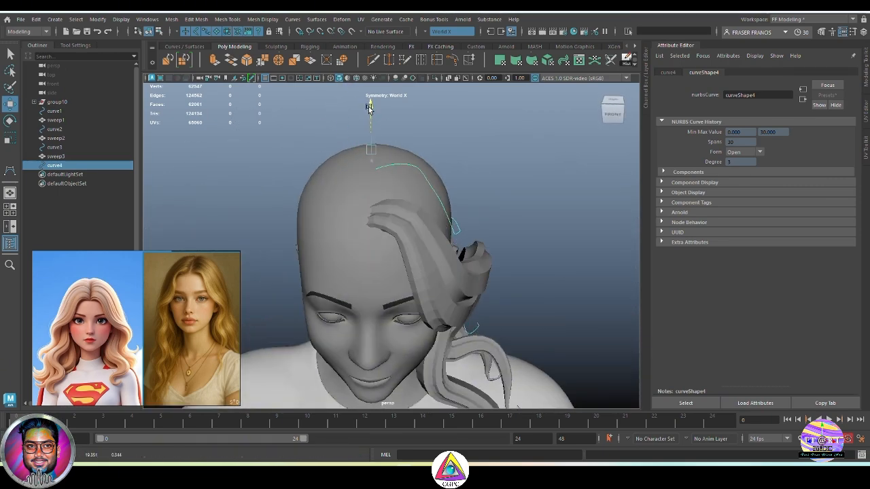
pyautogui.keyDown('alt'); pyautogui.moveTo(373, 124); pyautogui.dragTo(360, 221); pyautogui.keyUp('alt')
# Step: Edit curve4's control points beside the head and behind the shoulder, toggling soft selection
pyautogui.moveTo(505, 163); pyautogui.dragTo(451, 162, button='right')
pyautogui.keyDown('alt'); pyautogui.moveTo(435, 238); pyautogui.dragTo(365, 276); pyautogui.keyUp('alt')
pyautogui.click(373, 283)
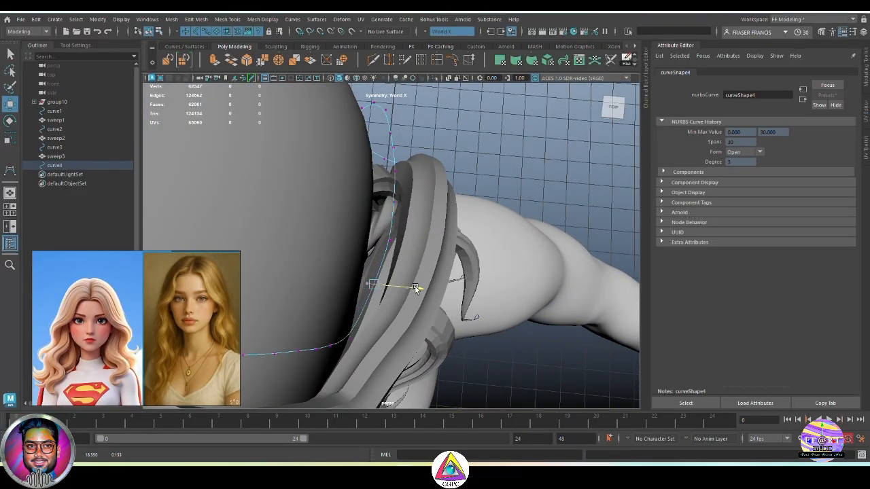
pyautogui.click(414, 299)
pyautogui.keyDown('alt'); pyautogui.moveTo(400, 300); pyautogui.dragTo(607, 353); pyautogui.keyUp('alt')
pyautogui.click(415, 317)
pyautogui.press('b')
pyautogui.keyDown('alt'); pyautogui.moveTo(437, 275); pyautogui.dragTo(471, 348); pyautogui.keyUp('alt')
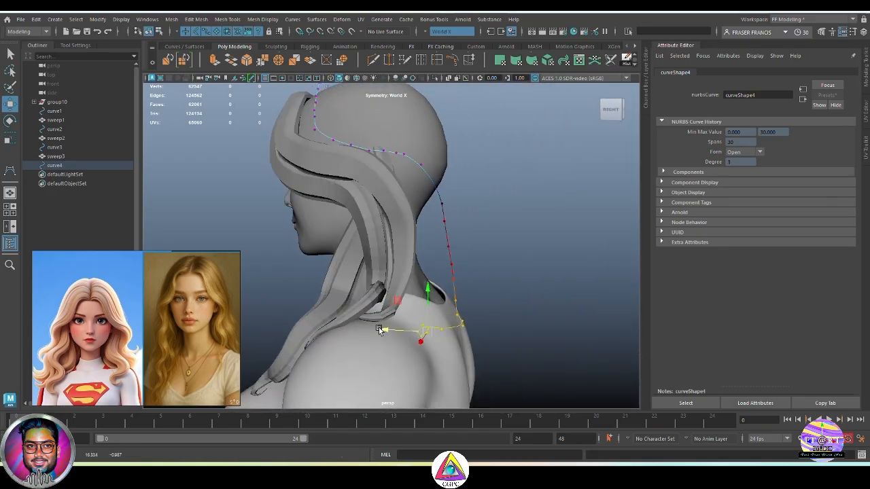
# Step: Try repositioning curve4's upper control points along the side of the head and undo the last change
pyautogui.moveTo(419, 207); pyautogui.dragTo(396, 262)
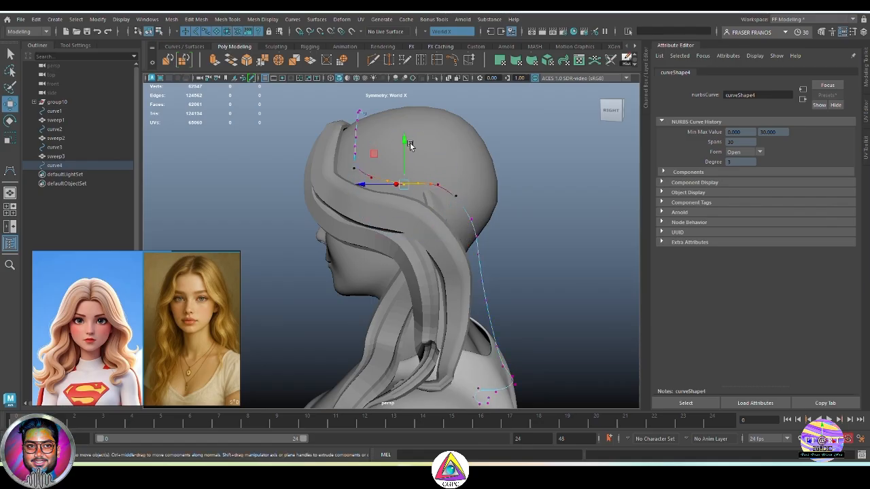
pyautogui.click(332, 177)
pyautogui.moveTo(377, 184); pyautogui.dragTo(405, 237)
pyautogui.hotkey('ctrl', 'z')
pyautogui.click(493, 160)
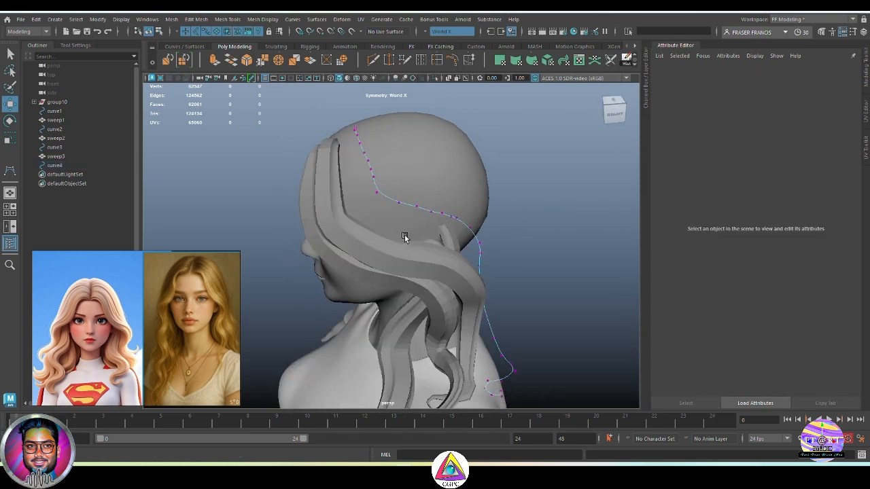
pyautogui.keyDown('alt'); pyautogui.moveTo(406, 219); pyautogui.dragTo(412, 236, button='middle'); pyautogui.keyUp('alt')
pyautogui.keyDown('alt'); pyautogui.moveTo(411, 236); pyautogui.dragTo(462, 265); pyautogui.keyUp('alt')
# Step: Adjust curve4's control points around the back of the head and leave control-point editing
pyautogui.click(469, 289)
pyautogui.keyDown('alt'); pyautogui.moveTo(419, 312); pyautogui.dragTo(396, 243); pyautogui.keyUp('alt')
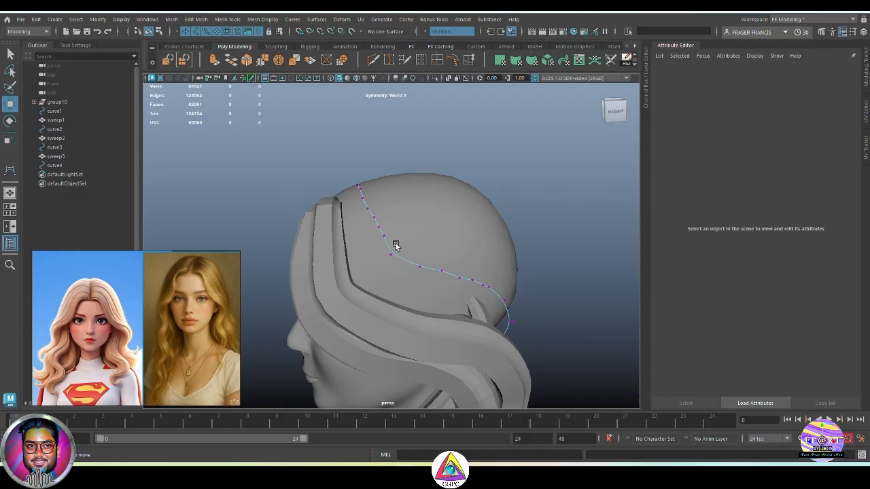
pyautogui.click(422, 276)
pyautogui.click(533, 268)
pyautogui.keyDown('alt'); pyautogui.moveTo(533, 268); pyautogui.dragTo(468, 293); pyautogui.keyUp('alt')
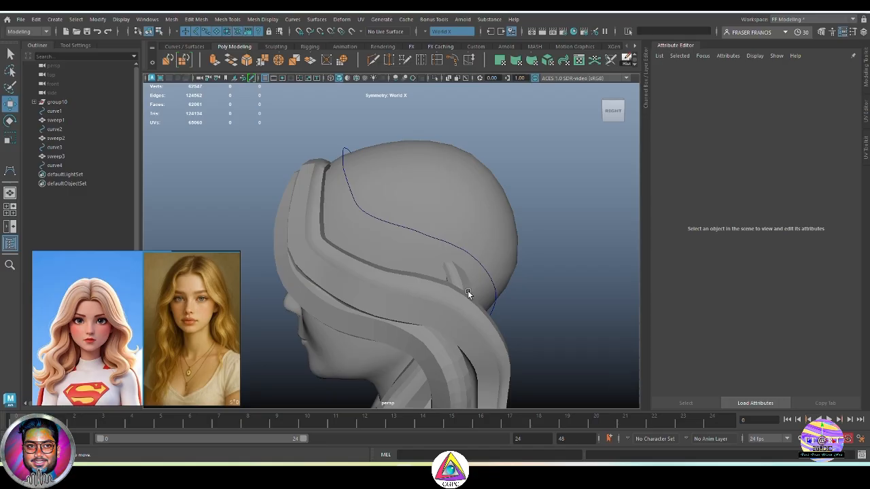
pyautogui.keyDown('alt'); pyautogui.moveTo(524, 305); pyautogui.dragTo(397, 261); pyautogui.keyUp('alt')
# Step: Delete curve4 and collapse the Outliner
pyautogui.click(440, 233)
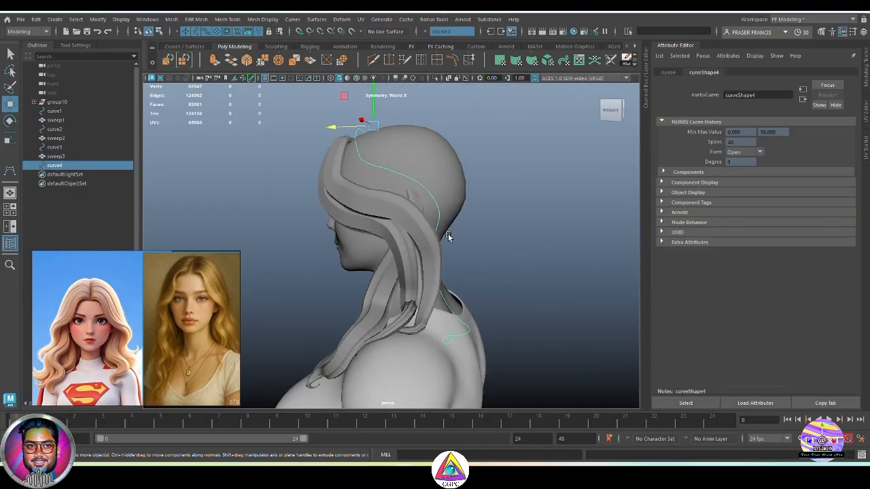
pyautogui.press('Delete')
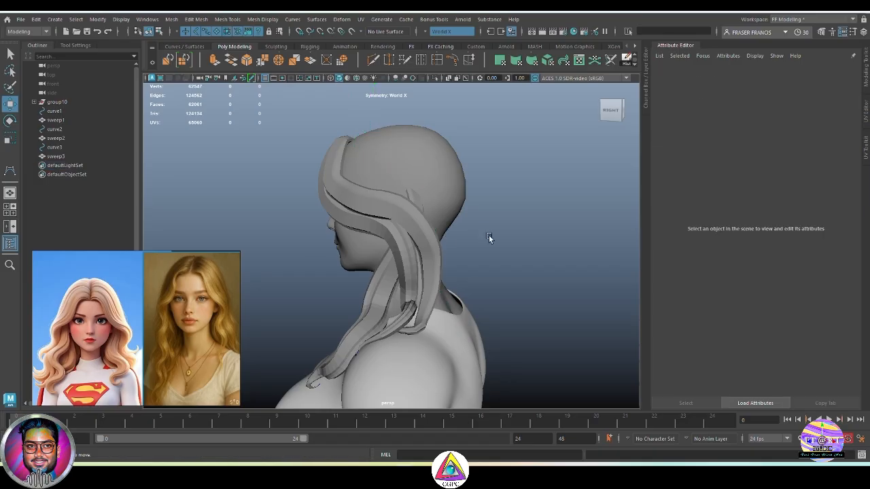
pyautogui.keyDown('alt'); pyautogui.moveTo(489, 237); pyautogui.dragTo(398, 201); pyautogui.keyUp('alt')
pyautogui.click(37, 47)
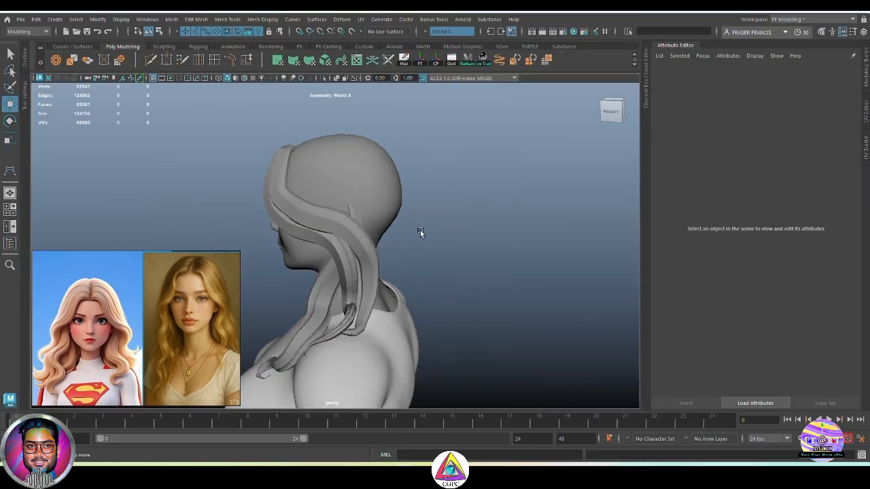
pyautogui.keyDown('alt'); pyautogui.moveTo(420, 230); pyautogui.dragTo(455, 214); pyautogui.keyUp('alt')
# Step: Make the head mesh a live surface and prepare the CV Curve tool in the side view
pyautogui.click(83, 47)
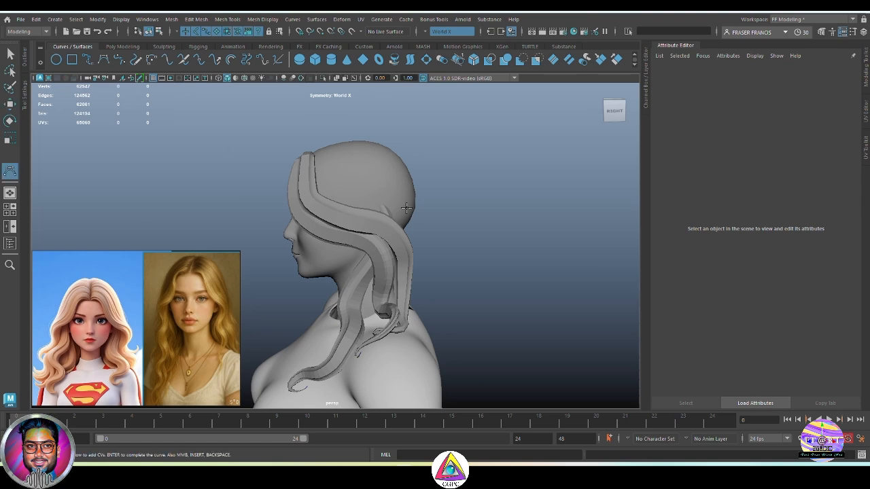
pyautogui.click(349, 149)
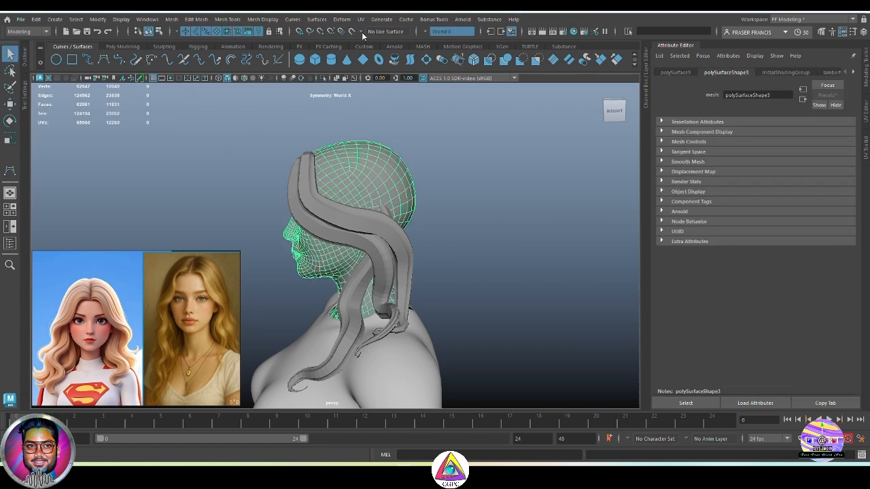
pyautogui.click(352, 31)
pyautogui.press('space')
pyautogui.moveTo(466, 246); pyautogui.dragTo(488, 267)
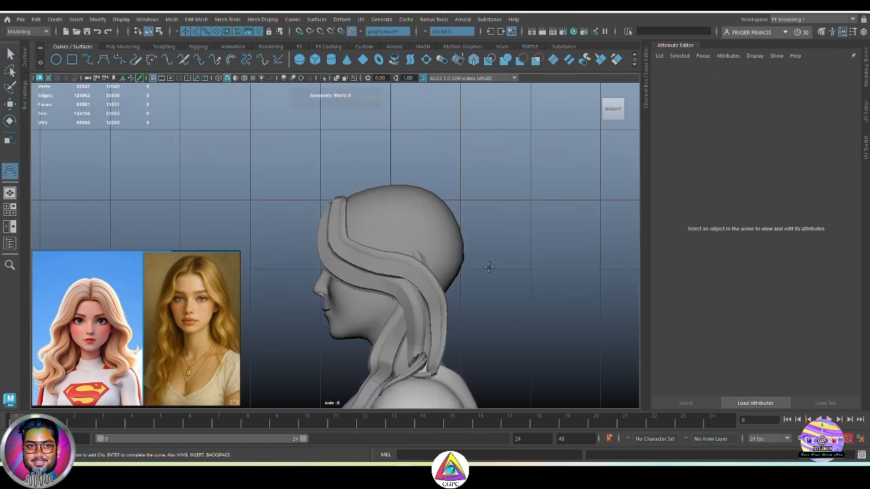
# Step: Draw a CV curve over the live head from the crown down to the shoulder, and turn off the live surface
pyautogui.click(357, 192)
pyautogui.click(373, 207)
pyautogui.click(384, 225)
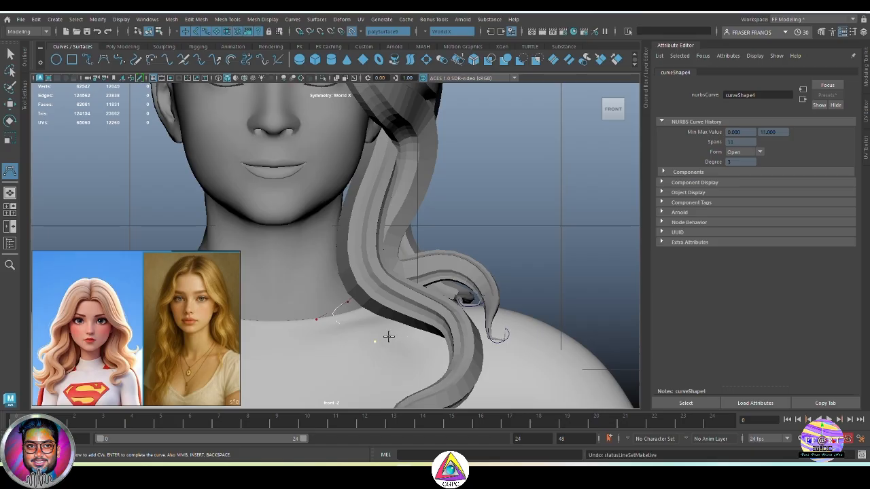
pyautogui.press('q')
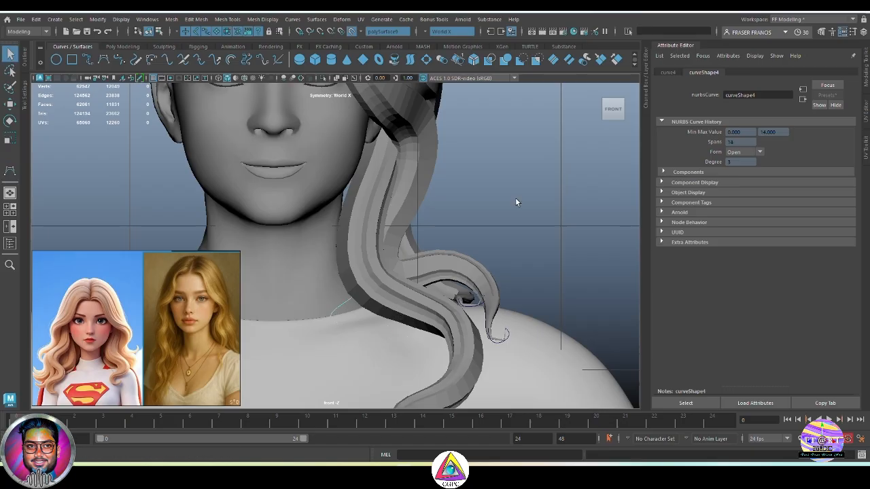
pyautogui.click(351, 34)
# Step: Start editing the new curve's control points in the perspective view, adjusting those near the crown
pyautogui.moveTo(554, 181); pyautogui.dragTo(502, 179, button='right')
pyautogui.press('space')
pyautogui.moveTo(446, 202); pyautogui.dragTo(466, 188)
pyautogui.keyDown('alt'); pyautogui.moveTo(476, 224); pyautogui.dragTo(402, 208); pyautogui.keyUp('alt')
pyautogui.click(429, 277)
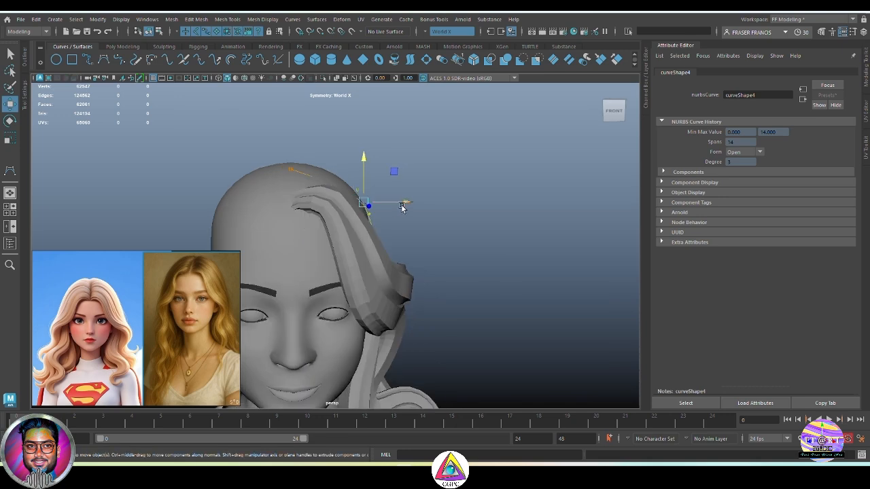
pyautogui.click(317, 169)
pyautogui.hotkey('ctrl', 'z')
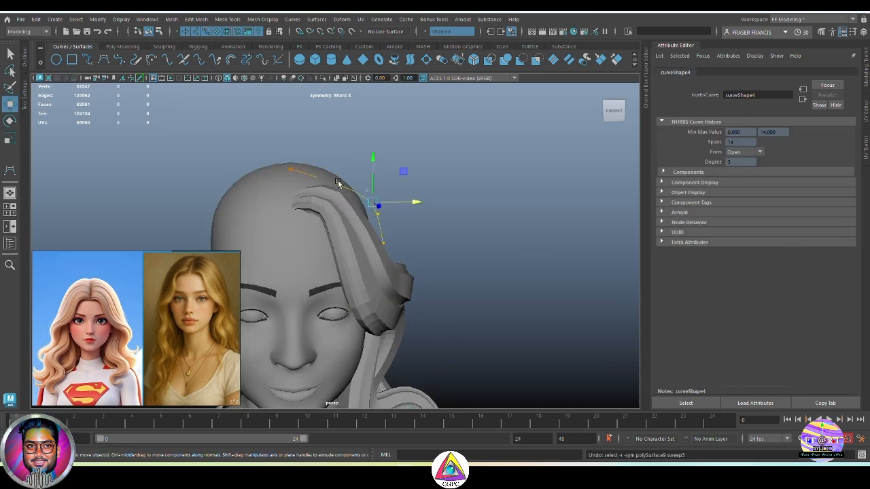
# Step: Reposition the new curve's upper control points in the front view so it arches over the crown
pyautogui.press('space')
pyautogui.moveTo(415, 220); pyautogui.dragTo(469, 287)
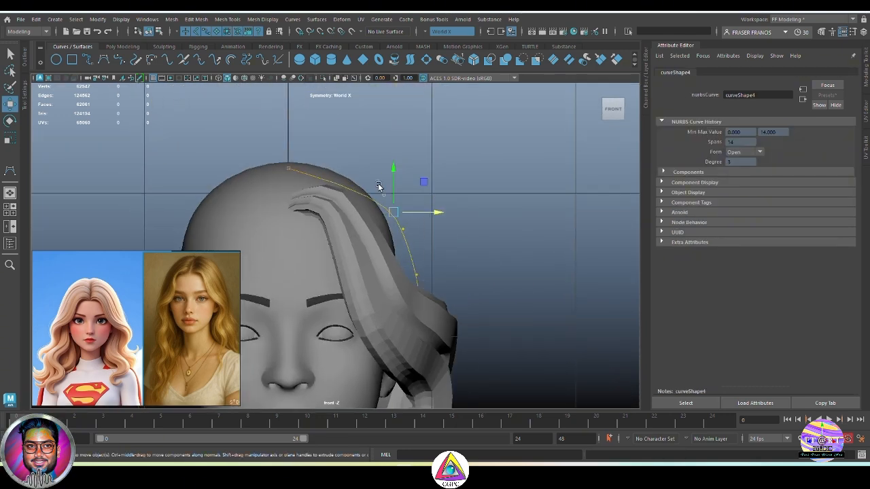
pyautogui.hotkey('ctrl', 'z')
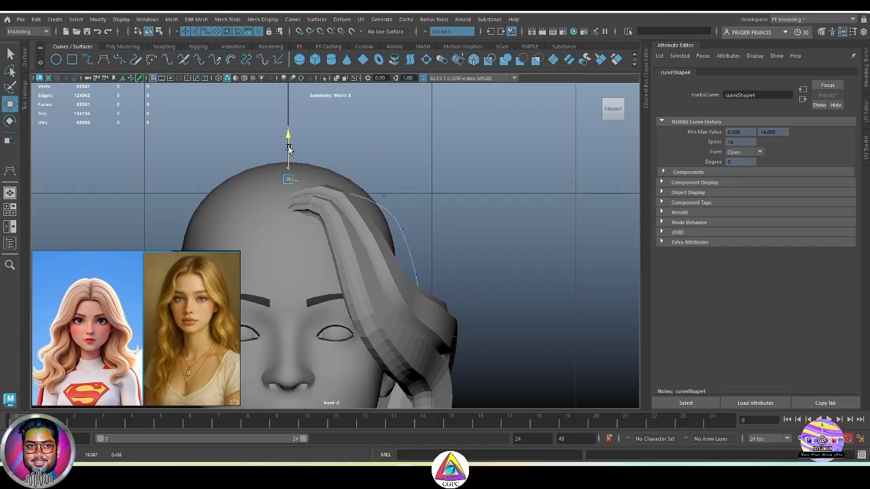
pyautogui.moveTo(384, 159); pyautogui.dragTo(384, 149)
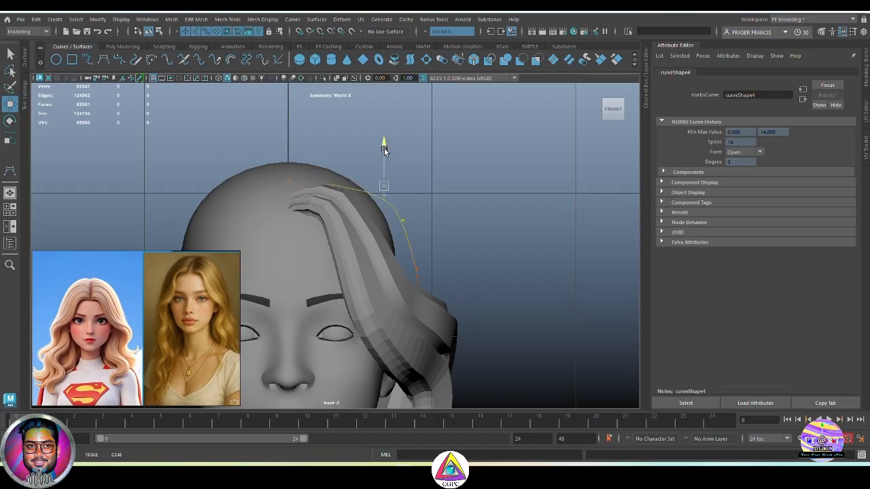
pyautogui.press('b')
pyautogui.moveTo(423, 187); pyautogui.dragTo(383, 187)
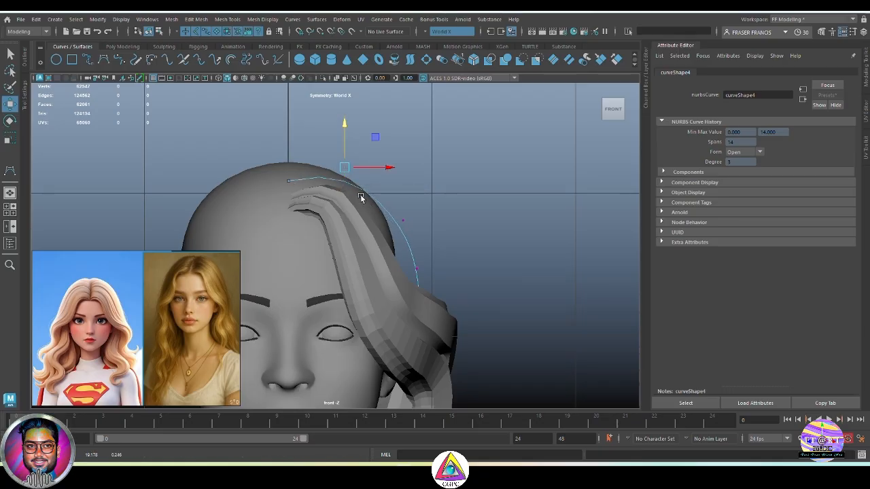
pyautogui.keyDown('alt'); pyautogui.moveTo(328, 184); pyautogui.dragTo(354, 150, button='middle'); pyautogui.keyUp('alt')
pyautogui.moveTo(314, 135); pyautogui.dragTo(328, 143)
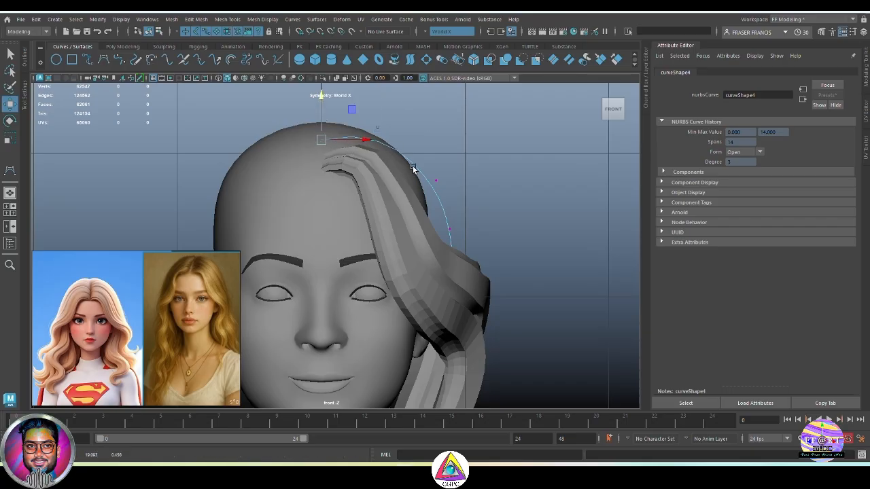
# Step: Show the model in wireframe and move the curve's middle control points sideways beside the neck
pyautogui.keyDown('alt'); pyautogui.moveTo(497, 321); pyautogui.dragTo(488, 245, button='middle'); pyautogui.keyUp('alt')
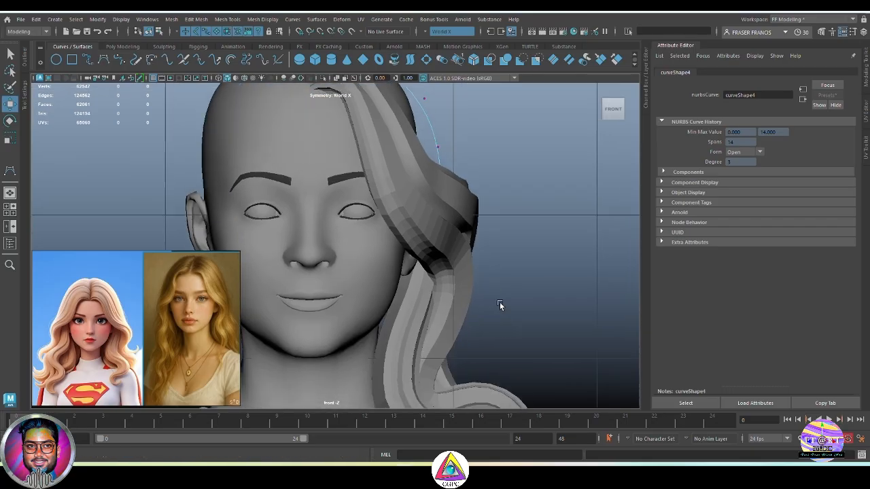
pyautogui.scroll(-6, 462, 339)
pyautogui.press('4')
pyautogui.scroll(4, 424, 287)
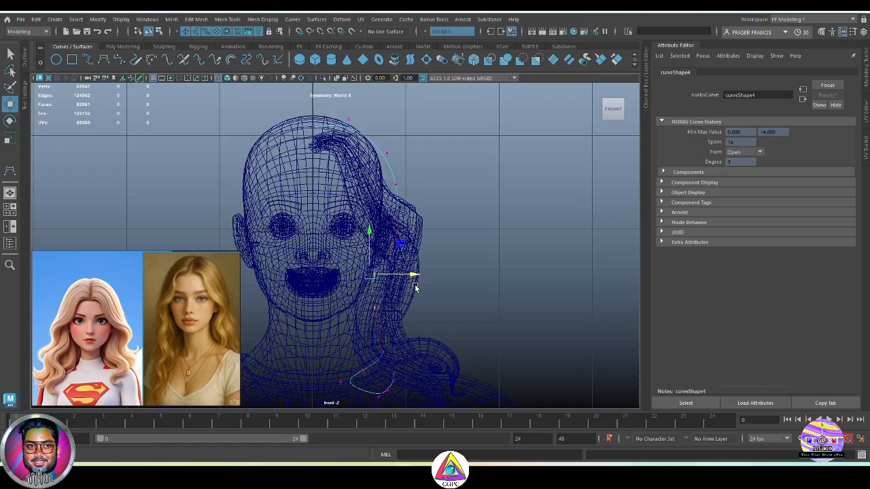
pyautogui.click(486, 271)
# Step: Move the curve's lower control points outward toward the shoulder and delete a surplus point at its end
pyautogui.keyDown('alt'); pyautogui.moveTo(401, 367); pyautogui.dragTo(380, 272, button='middle'); pyautogui.keyUp('alt')
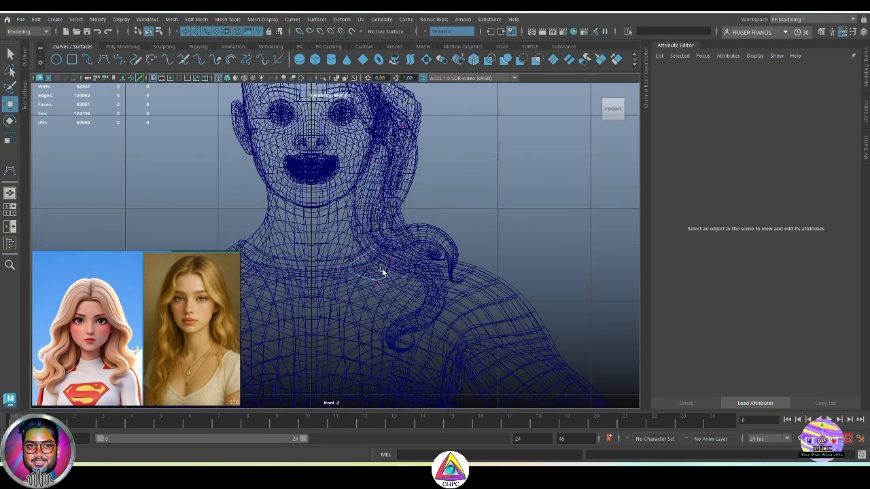
pyautogui.scroll(1, 380, 272)
pyautogui.moveTo(326, 256); pyautogui.dragTo(357, 284)
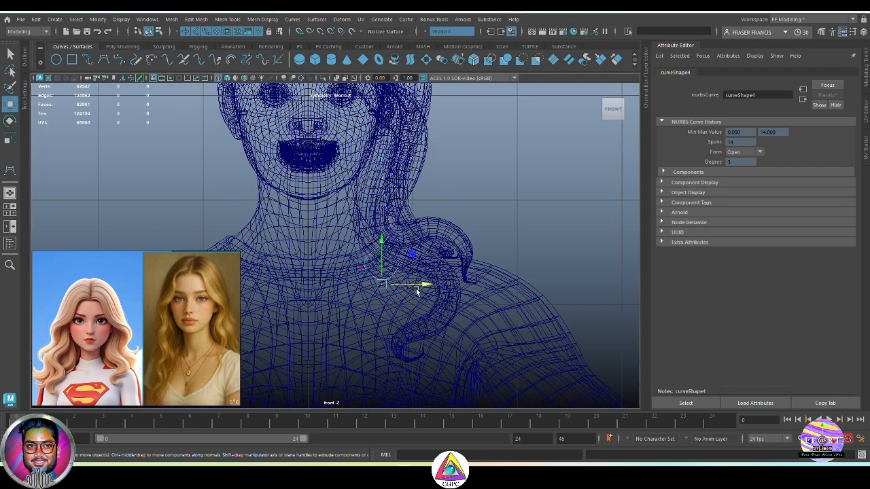
pyautogui.press('space')
pyautogui.moveTo(492, 246); pyautogui.dragTo(491, 221)
pyautogui.keyDown('alt'); pyautogui.moveTo(410, 310); pyautogui.dragTo(384, 293); pyautogui.keyUp('alt')
pyautogui.press('Delete')
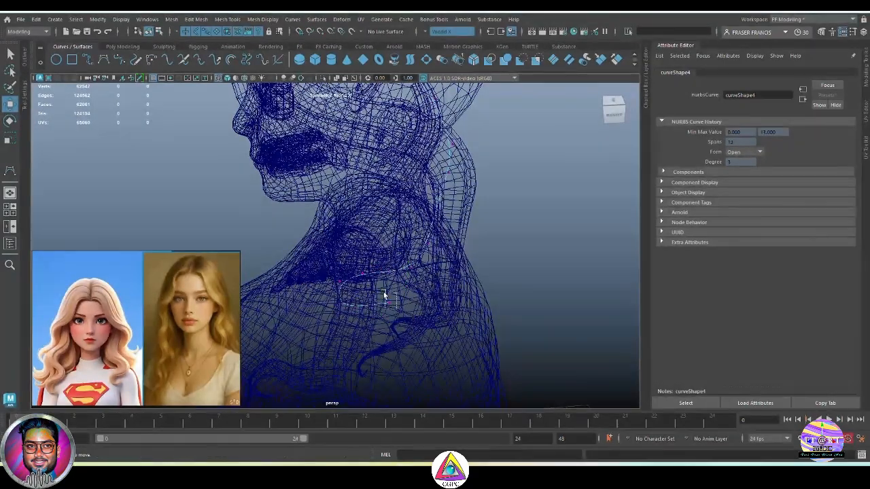
# Step: Return to shaded display and lift the curve's lower control points above the shoulder surface using soft selection
pyautogui.moveTo(400, 329)
pyautogui.keyDown('alt'); pyautogui.mouseDown()
pyautogui.moveTo(408, 343)
pyautogui.moveTo(393, 286)
pyautogui.mouseUp(); pyautogui.keyUp('alt')
pyautogui.press('5')
pyautogui.keyDown('alt'); pyautogui.moveTo(385, 251); pyautogui.dragTo(358, 234); pyautogui.keyUp('alt')
pyautogui.keyDown('alt'); pyautogui.moveTo(365, 310); pyautogui.dragTo(384, 308); pyautogui.keyUp('alt')
pyautogui.keyDown('alt'); pyautogui.moveTo(381, 258); pyautogui.dragTo(371, 293); pyautogui.keyUp('alt')
pyautogui.moveTo(370, 293); pyautogui.dragTo(371, 278)
pyautogui.keyDown('alt'); pyautogui.moveTo(371, 279); pyautogui.dragTo(340, 340); pyautogui.keyUp('alt')
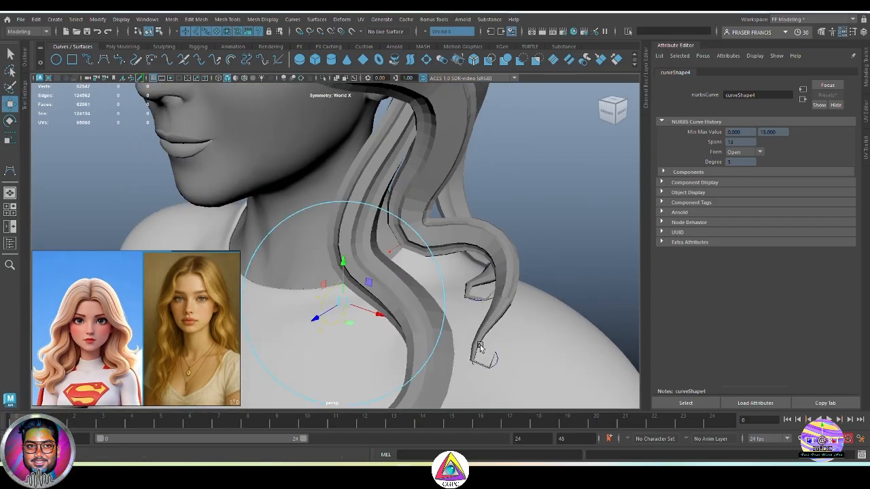
pyautogui.keyDown('alt'); pyautogui.moveTo(422, 319); pyautogui.dragTo(307, 345); pyautogui.keyUp('alt')
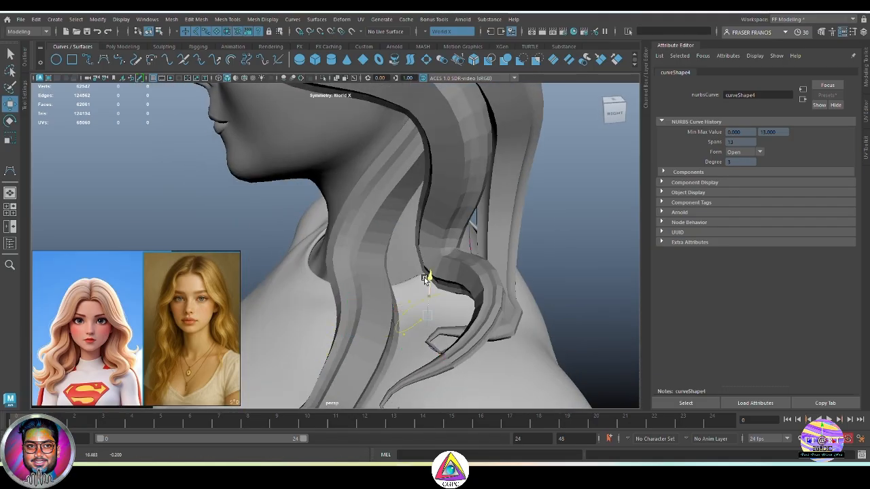
# Step: Refine the new curve's lower bend behind the second strand by repositioning its control points with soft selection toggled
pyautogui.keyDown('alt'); pyautogui.moveTo(424, 278); pyautogui.dragTo(354, 183); pyautogui.keyUp('alt')
pyautogui.moveTo(357, 170); pyautogui.dragTo(372, 184)
pyautogui.keyDown('alt'); pyautogui.moveTo(380, 318); pyautogui.dragTo(367, 190, button='middle'); pyautogui.keyUp('alt')
pyautogui.moveTo(369, 234); pyautogui.dragTo(417, 295)
pyautogui.press('b')
pyautogui.moveTo(338, 249); pyautogui.dragTo(431, 307)
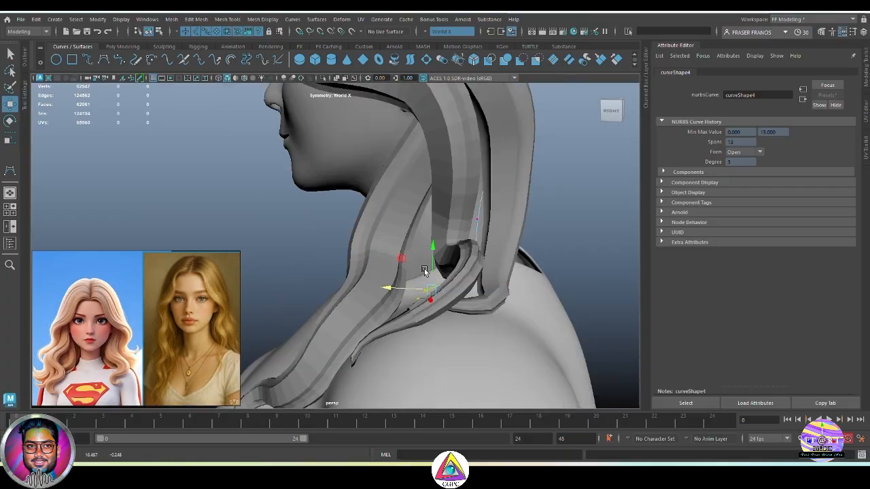
pyautogui.moveTo(396, 280)
pyautogui.keyDown('alt'); pyautogui.mouseDown()
pyautogui.moveTo(380, 289)
pyautogui.moveTo(394, 297)
pyautogui.moveTo(408, 279)
pyautogui.moveTo(387, 276)
pyautogui.moveTo(478, 303)
pyautogui.moveTo(437, 315)
pyautogui.moveTo(521, 312)
pyautogui.moveTo(501, 327)
pyautogui.moveTo(527, 306)
pyautogui.moveTo(348, 319)
pyautogui.moveTo(396, 297)
pyautogui.mouseUp(); pyautogui.keyUp('alt')
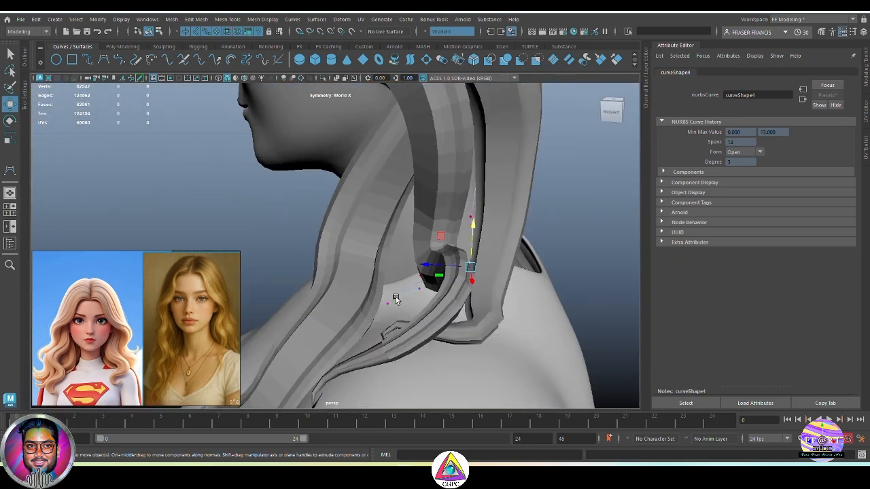
# Step: Reopen the Outliner, select curve2 and start editing its control points at the second strand's bend above the shoulder
pyautogui.click(451, 301)
pyautogui.click(25, 64)
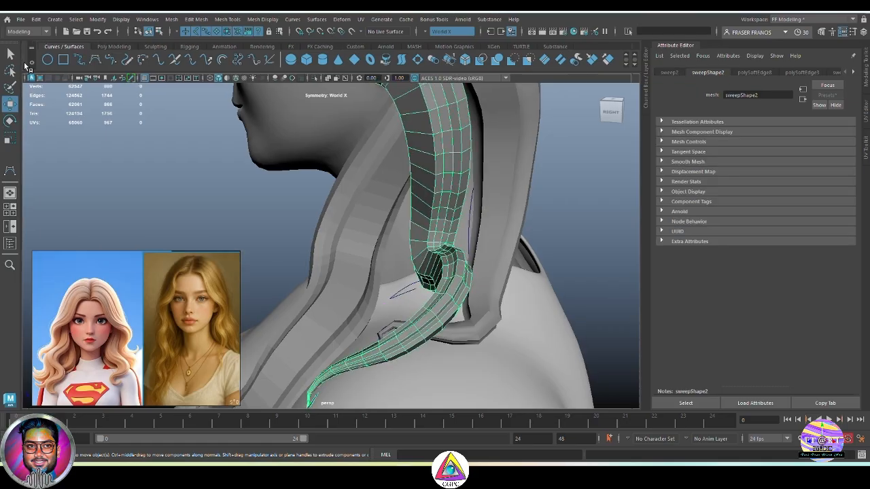
pyautogui.click(59, 130)
pyautogui.moveTo(596, 239); pyautogui.dragTo(557, 238, button='right')
pyautogui.keyDown('alt'); pyautogui.moveTo(442, 278); pyautogui.dragTo(462, 289); pyautogui.keyUp('alt')
pyautogui.click(485, 272)
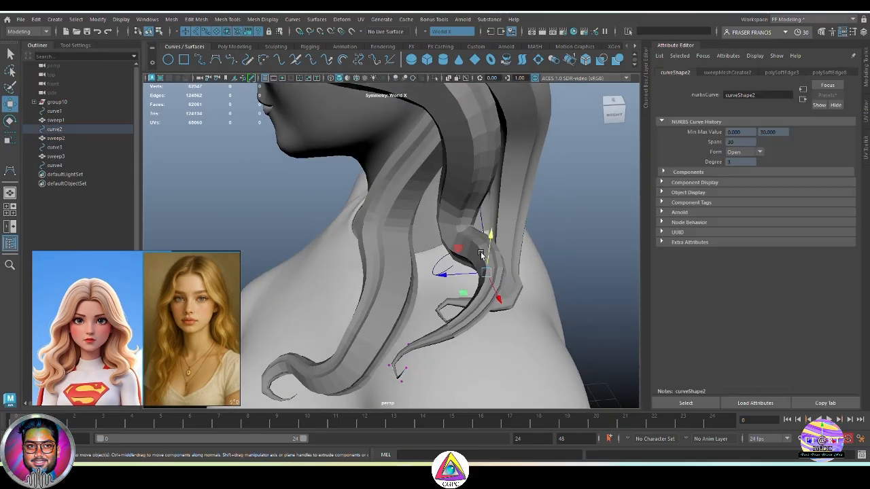
# Step: Move curve2's control points at the shoulder bend forward to smooth the second strand's sharp fold
pyautogui.keyDown('alt'); pyautogui.moveTo(480, 254); pyautogui.dragTo(498, 296); pyautogui.keyUp('alt')
pyautogui.moveTo(497, 297); pyautogui.dragTo(446, 262)
pyautogui.keyDown('alt'); pyautogui.moveTo(445, 262); pyautogui.dragTo(468, 261); pyautogui.keyUp('alt')
pyautogui.moveTo(448, 226); pyautogui.dragTo(398, 297)
# Step: Reposition curve2's lower control points so the second strand's tip lies beside the front strand
pyautogui.moveTo(339, 332); pyautogui.dragTo(338, 329)
pyautogui.moveTo(353, 365); pyautogui.dragTo(449, 339)
pyautogui.moveTo(462, 309); pyautogui.dragTo(460, 312)
pyautogui.moveTo(503, 359); pyautogui.dragTo(485, 359)
pyautogui.keyDown('alt'); pyautogui.moveTo(485, 363); pyautogui.dragTo(370, 366); pyautogui.keyUp('alt')
pyautogui.moveTo(351, 323); pyautogui.dragTo(363, 370)
pyautogui.click(338, 340)
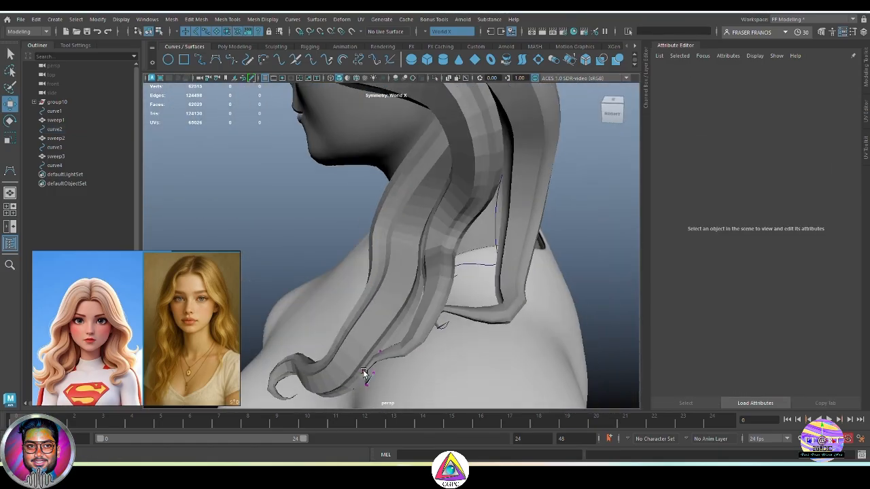
# Step: Start editing curve4's control points and reposition those at its lower bend behind the second strand
pyautogui.click(478, 266)
pyautogui.click(495, 237)
pyautogui.moveTo(576, 221); pyautogui.dragTo(529, 221, button='right')
pyautogui.moveTo(499, 296); pyautogui.dragTo(415, 250)
pyautogui.keyDown('alt'); pyautogui.moveTo(434, 254); pyautogui.dragTo(502, 282); pyautogui.keyUp('alt')
pyautogui.click(557, 260)
pyautogui.keyDown('alt'); pyautogui.moveTo(557, 258); pyautogui.dragTo(476, 270); pyautogui.keyUp('alt')
pyautogui.click(542, 252)
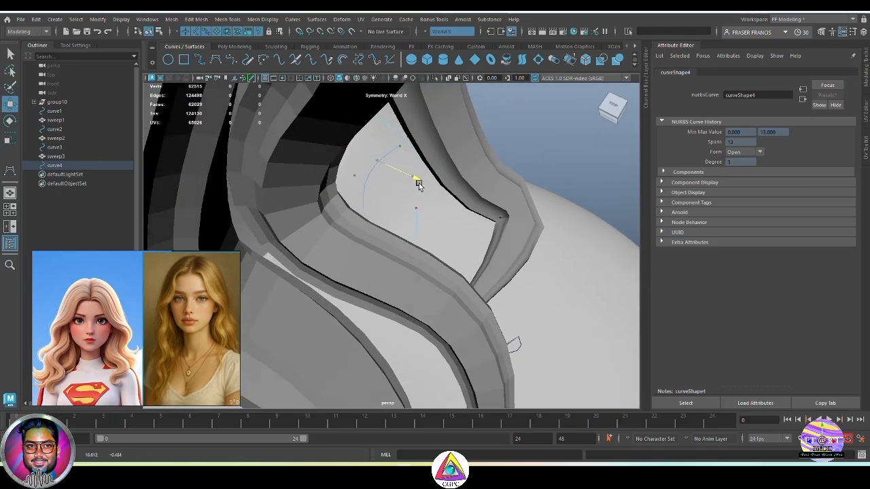
# Step: Delete a surplus control point from curve4's lower section and adjust the neck points with soft selection
pyautogui.press('Delete')
pyautogui.keyDown('alt'); pyautogui.moveTo(425, 188); pyautogui.dragTo(391, 373); pyautogui.keyUp('alt')
pyautogui.hotkey('ctrl', 'z')
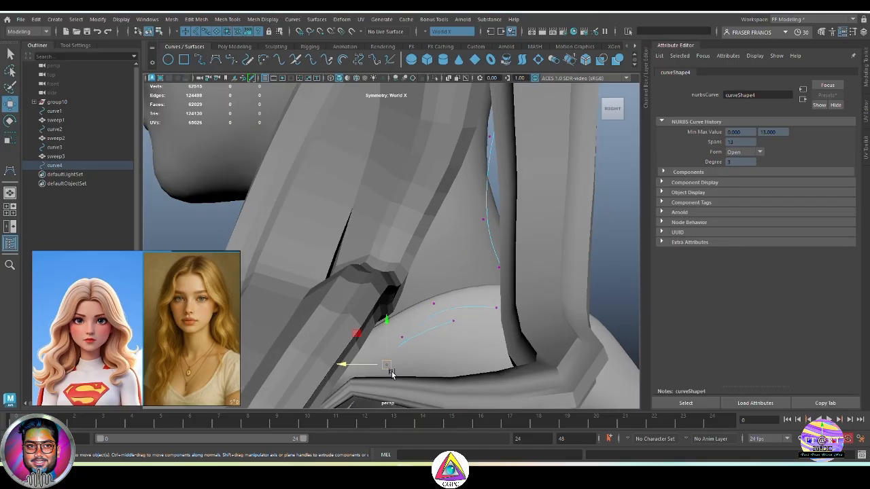
pyautogui.keyDown('alt'); pyautogui.moveTo(381, 308); pyautogui.dragTo(430, 327); pyautogui.keyUp('alt')
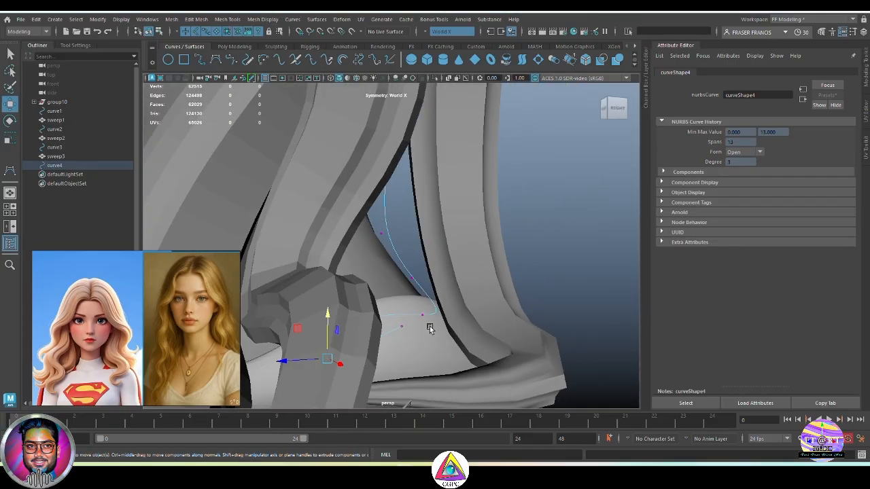
pyautogui.keyDown('alt'); pyautogui.moveTo(433, 255); pyautogui.dragTo(531, 303); pyautogui.keyUp('alt')
pyautogui.keyDown('alt'); pyautogui.moveTo(531, 303); pyautogui.dragTo(438, 301, button='right'); pyautogui.keyUp('alt')
pyautogui.click(441, 249)
pyautogui.press('b')
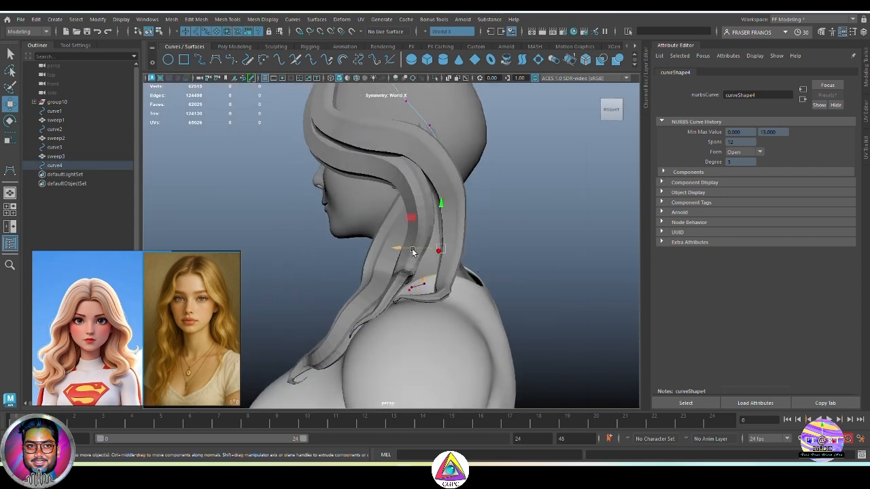
pyautogui.click(527, 263)
pyautogui.moveTo(528, 265)
pyautogui.keyDown('alt'); pyautogui.mouseDown()
pyautogui.moveTo(367, 279)
pyautogui.moveTo(540, 272)
pyautogui.mouseUp(); pyautogui.keyUp('alt')
# Step: Reposition curve4's upper control points along the side of the head to smooth its sweep towards the back
pyautogui.keyDown('alt'); pyautogui.moveTo(435, 279); pyautogui.dragTo(477, 289); pyautogui.keyUp('alt')
pyautogui.press('q')
pyautogui.scroll(2, 477, 289)
pyautogui.keyDown('alt'); pyautogui.moveTo(456, 200); pyautogui.dragTo(455, 227, button='middle'); pyautogui.keyUp('alt')
pyautogui.click(453, 227)
pyautogui.keyDown('alt'); pyautogui.moveTo(412, 230); pyautogui.dragTo(476, 197); pyautogui.keyUp('alt')
pyautogui.moveTo(526, 169); pyautogui.dragTo(473, 169, button='right')
pyautogui.moveTo(421, 192); pyautogui.dragTo(442, 207)
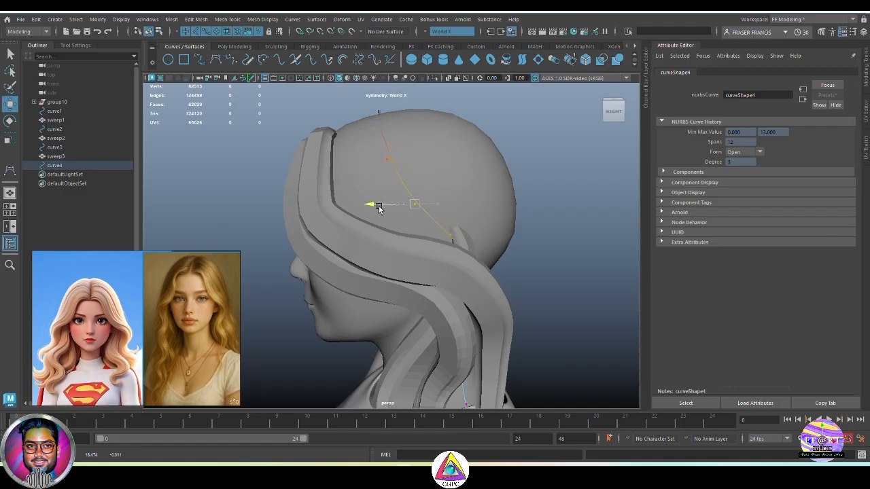
pyautogui.keyDown('alt'); pyautogui.moveTo(379, 207); pyautogui.dragTo(494, 235); pyautogui.keyUp('alt')
# Step: In the front view, reduce the soft selection falloff and pull curve4's point beside the temple closer to the head
pyautogui.press('space')
pyautogui.press('f')
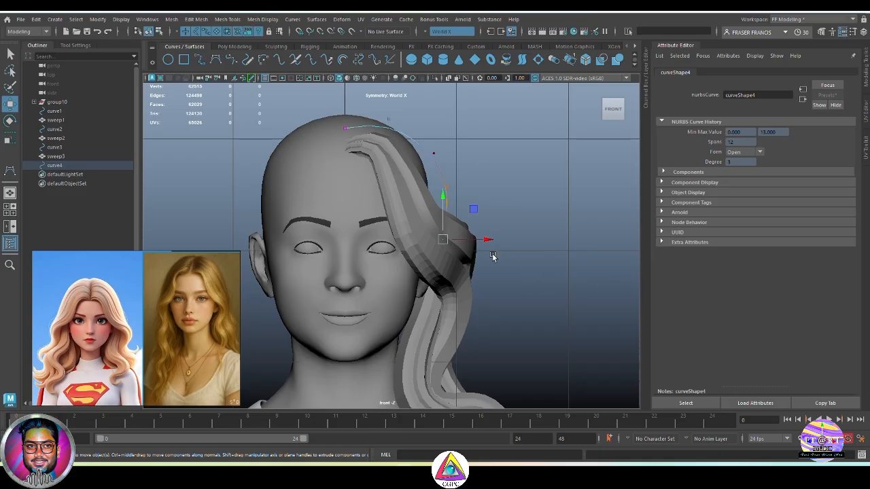
pyautogui.click(491, 229)
pyautogui.keyDown('alt'); pyautogui.moveTo(488, 228); pyautogui.dragTo(499, 293, button='middle'); pyautogui.keyUp('alt')
pyautogui.scroll(1, 476, 261)
pyautogui.moveTo(459, 240); pyautogui.dragTo(486, 255)
pyautogui.hotkey('ctrl', 'z')
pyautogui.press('b')
pyautogui.moveTo(575, 278); pyautogui.dragTo(550, 279)
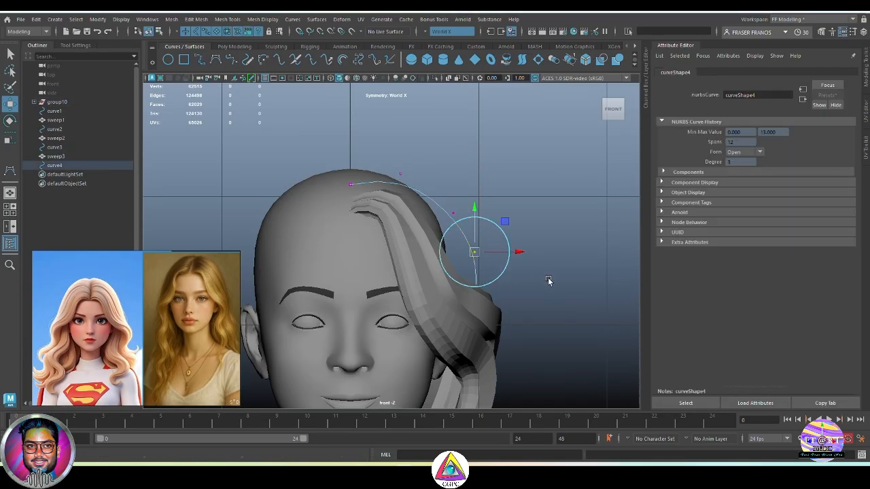
pyautogui.moveTo(521, 253); pyautogui.dragTo(517, 251)
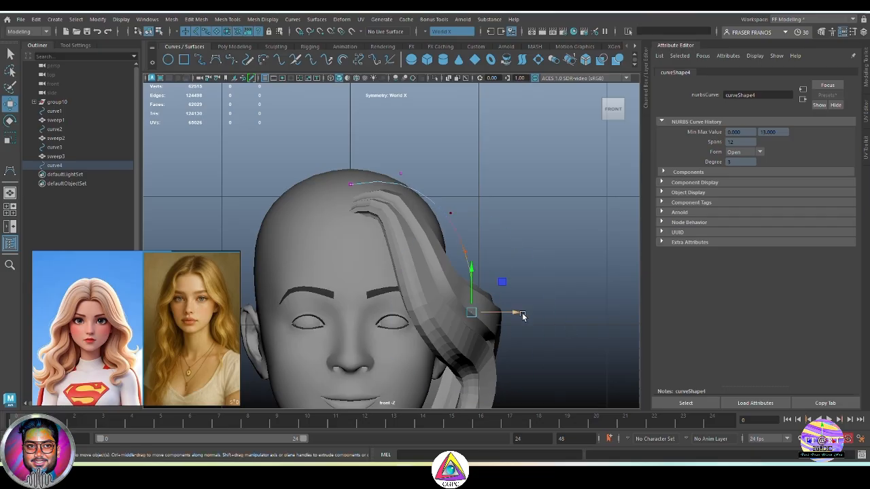
# Step: Fine-tune curve4's remaining upper control points inward to follow the skull, then return to the perspective view
pyautogui.click(522, 314)
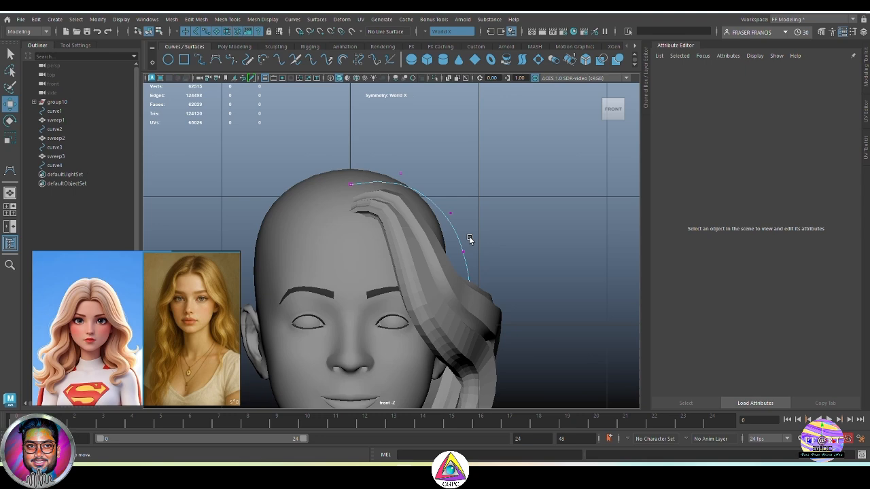
pyautogui.moveTo(435, 199); pyautogui.dragTo(466, 226)
pyautogui.moveTo(486, 212); pyautogui.dragTo(482, 213)
pyautogui.moveTo(450, 237); pyautogui.dragTo(481, 270)
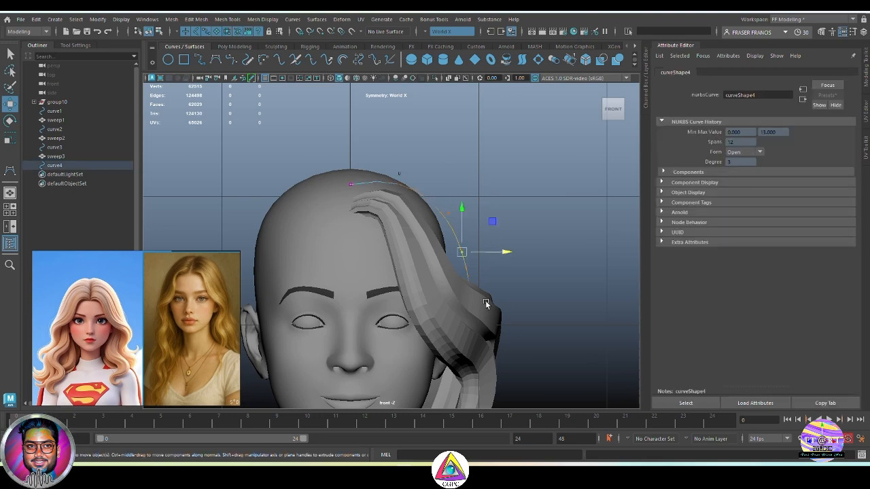
pyautogui.click(526, 294)
pyautogui.press('space')
pyautogui.press('space')
pyautogui.keyDown('alt'); pyautogui.moveTo(424, 276); pyautogui.dragTo(457, 275); pyautogui.keyUp('alt')
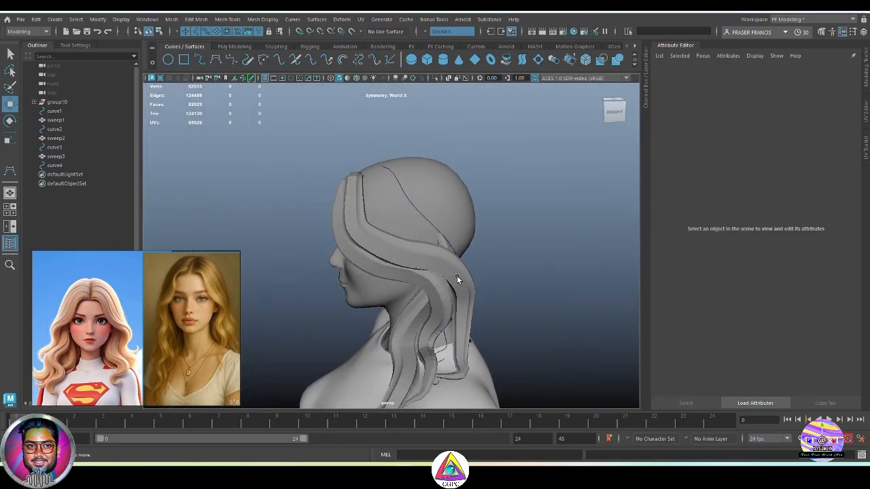
# Step: Select sweep2 and narrow its rectangular sweep profile to a width of 1.612
pyautogui.keyDown('alt'); pyautogui.moveTo(456, 276); pyautogui.dragTo(428, 294, button='right'); pyautogui.keyUp('alt')
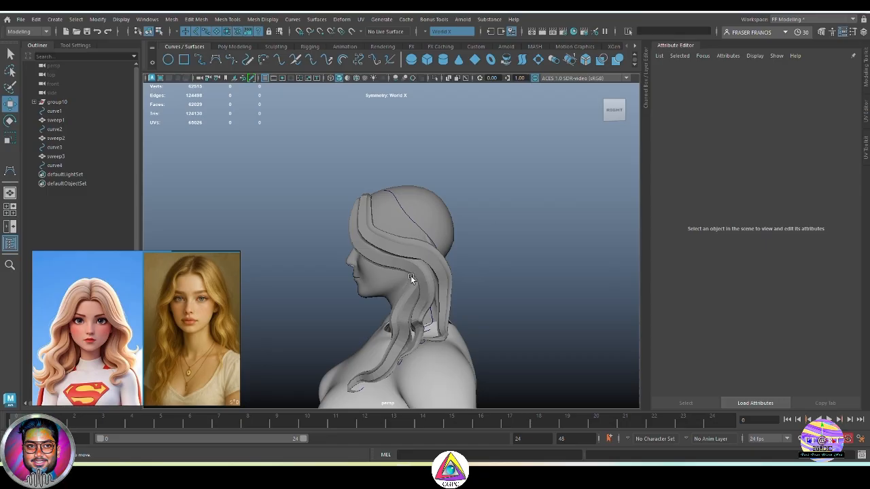
pyautogui.click(410, 279)
pyautogui.keyDown('alt'); pyautogui.moveTo(410, 279); pyautogui.dragTo(466, 295); pyautogui.keyUp('alt')
pyautogui.hotkey('ctrl', 'z')
pyautogui.keyDown('alt'); pyautogui.moveTo(466, 295); pyautogui.dragTo(447, 234, button='middle'); pyautogui.keyUp('alt')
pyautogui.click(526, 270)
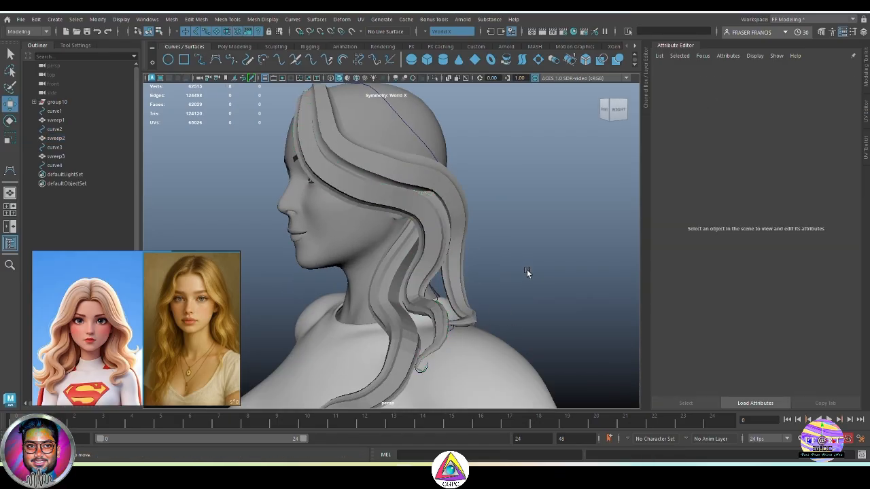
pyautogui.hotkey('ctrl', 'z')
pyautogui.keyDown('alt'); pyautogui.moveTo(487, 213); pyautogui.dragTo(507, 273, button='middle'); pyautogui.keyUp('alt')
pyautogui.click(810, 72)
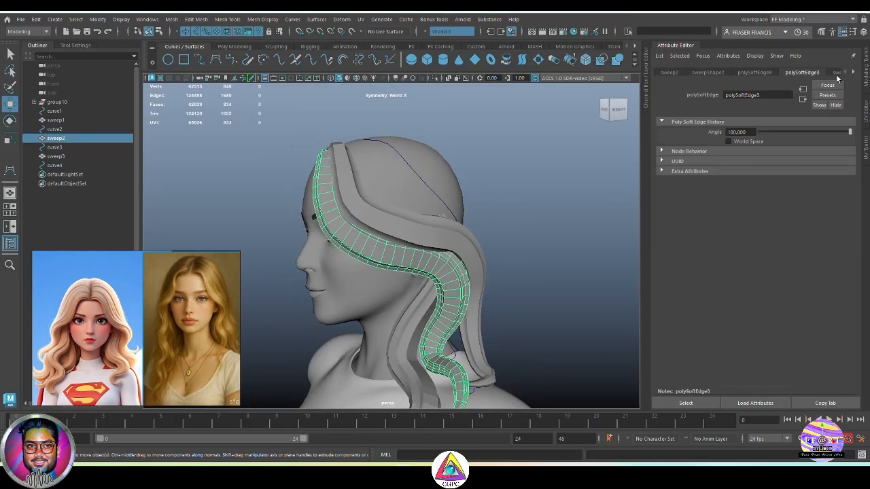
pyautogui.click(837, 73)
pyautogui.moveTo(806, 177); pyautogui.dragTo(786, 177)
pyautogui.keyDown('alt'); pyautogui.moveTo(529, 223); pyautogui.dragTo(634, 228); pyautogui.keyUp('alt')
pyautogui.moveTo(787, 176); pyautogui.dragTo(775, 175)
pyautogui.hotkey('ctrl', 'z')
# Step: Adjust the corner depth and corner radius of sweep2's profile while viewing the strand up close
pyautogui.keyDown('alt'); pyautogui.moveTo(577, 242); pyautogui.dragTo(543, 270); pyautogui.keyUp('alt')
pyautogui.click(542, 253)
pyautogui.scroll(4, 479, 224)
pyautogui.click(543, 269)
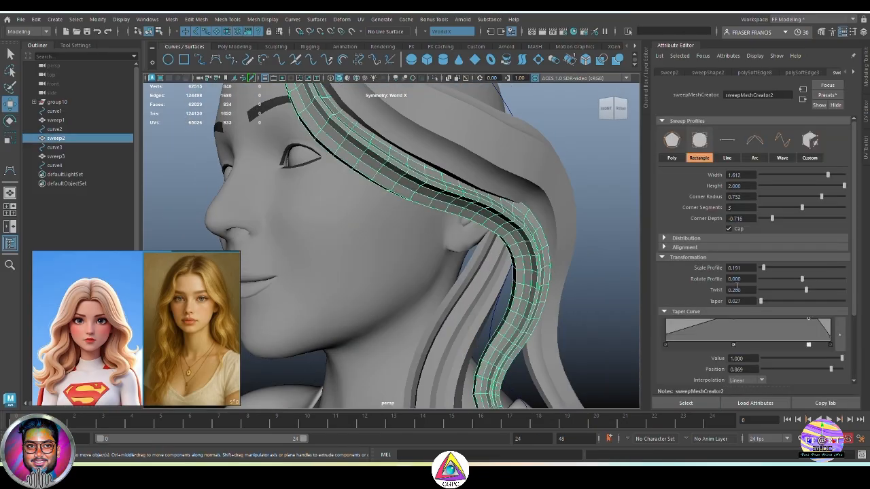
pyautogui.moveTo(772, 218); pyautogui.dragTo(822, 198)
pyautogui.click(621, 271)
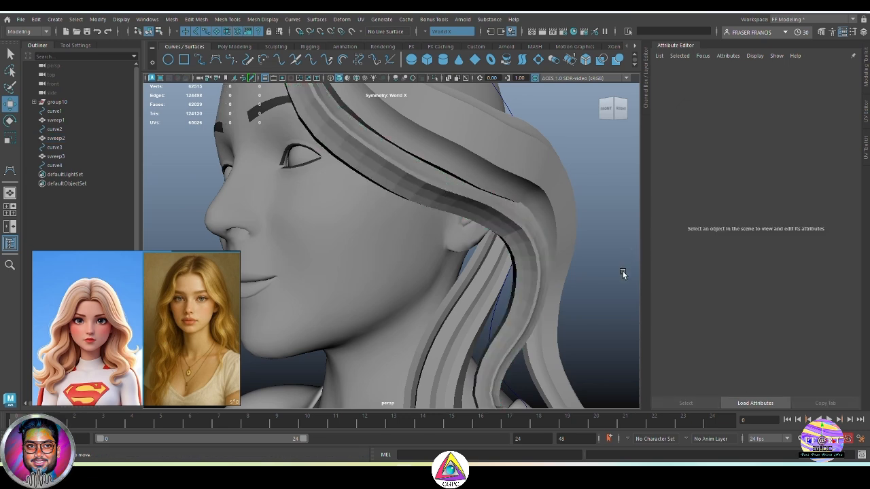
# Step: Set the corner radius of sweep3's profile to 1.000
pyautogui.keyDown('alt'); pyautogui.moveTo(621, 272); pyautogui.dragTo(417, 270); pyautogui.keyUp('alt')
pyautogui.keyDown('alt'); pyautogui.moveTo(417, 272); pyautogui.dragTo(465, 328, button='right'); pyautogui.keyUp('alt')
pyautogui.keyDown('alt'); pyautogui.moveTo(466, 327); pyautogui.dragTo(424, 294); pyautogui.keyUp('alt')
pyautogui.click(414, 256)
pyautogui.moveTo(841, 185); pyautogui.dragTo(859, 197)
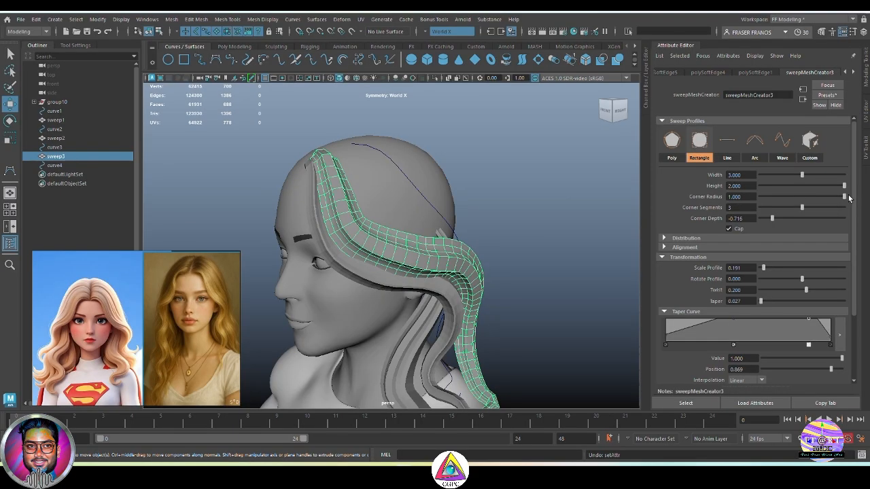
pyautogui.click(537, 258)
pyautogui.keyDown('alt'); pyautogui.moveTo(538, 258); pyautogui.dragTo(453, 312); pyautogui.keyUp('alt')
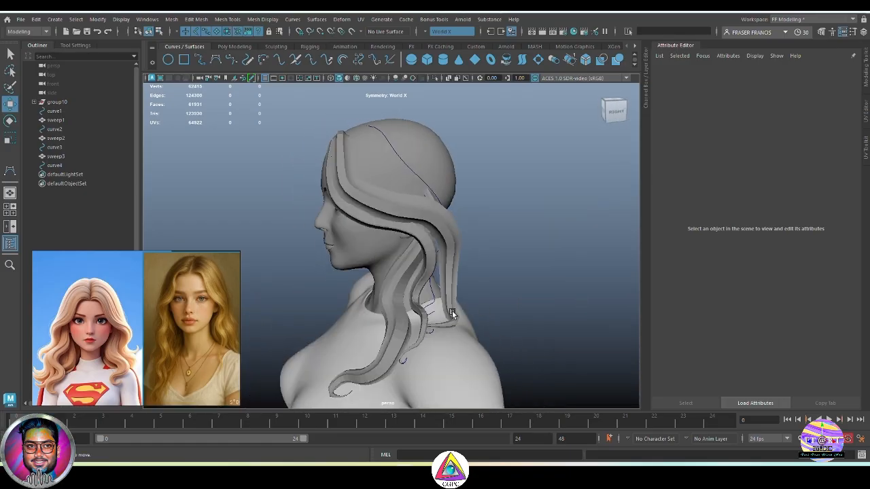
# Step: Create a sweep mesh from curve4 and apply the stylisedlonghair02 preset with Replace All Selected
pyautogui.click(433, 194)
pyautogui.keyDown('alt'); pyautogui.moveTo(433, 199); pyautogui.dragTo(477, 267); pyautogui.keyUp('alt')
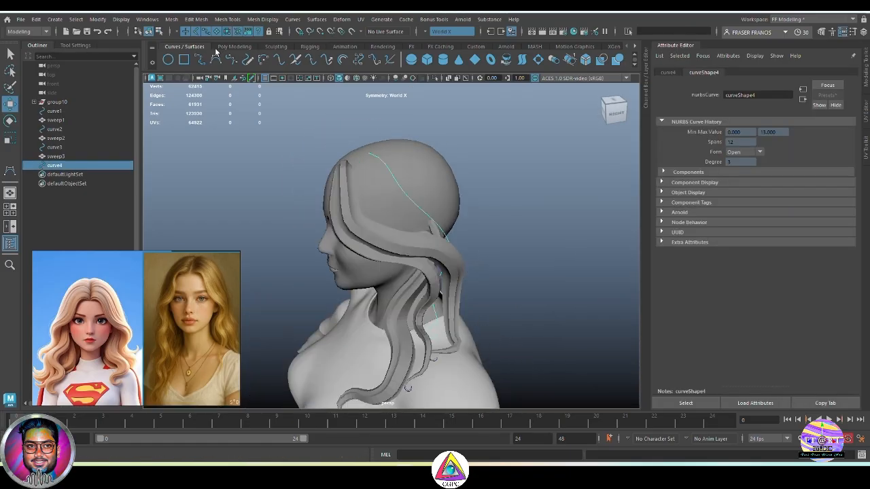
pyautogui.click(227, 48)
pyautogui.click(38, 45)
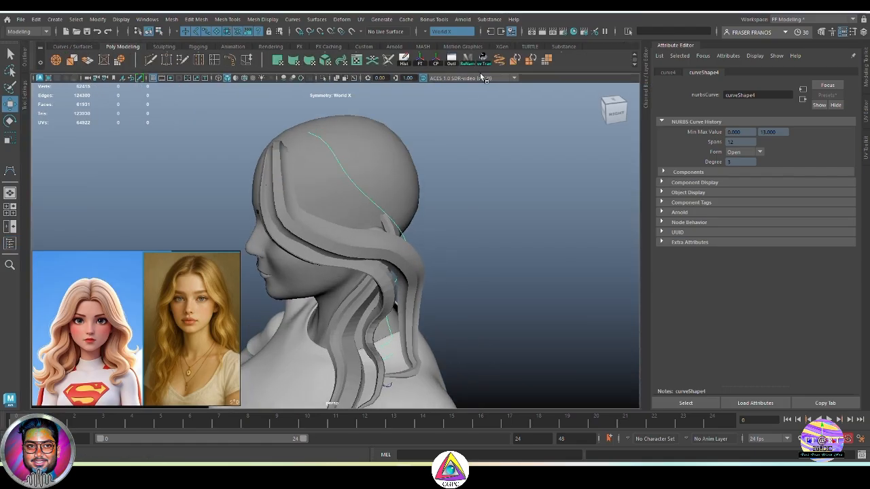
pyautogui.click(499, 60)
pyautogui.click(827, 95)
pyautogui.moveTo(815, 225)
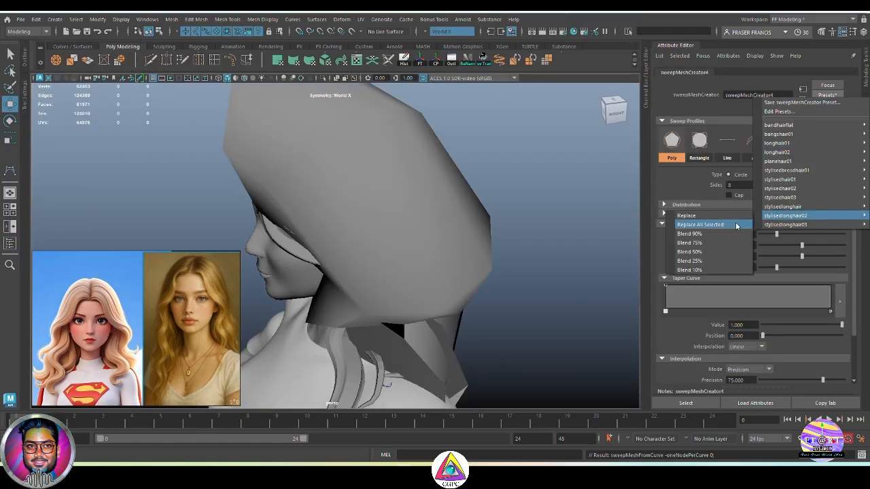
pyautogui.click(686, 225)
pyautogui.moveTo(572, 230)
pyautogui.keyDown('alt'); pyautogui.mouseDown()
pyautogui.moveTo(536, 225)
pyautogui.moveTo(417, 257)
pyautogui.moveTo(326, 247)
pyautogui.moveTo(339, 240)
pyautogui.moveTo(332, 269)
pyautogui.moveTo(319, 250)
pyautogui.moveTo(327, 244)
pyautogui.moveTo(322, 254)
pyautogui.moveTo(349, 260)
pyautogui.moveTo(327, 253)
pyautogui.moveTo(469, 251)
pyautogui.moveTo(516, 270)
pyautogui.moveTo(403, 268)
pyautogui.moveTo(484, 270)
pyautogui.moveTo(477, 279)
pyautogui.moveTo(493, 253)
pyautogui.mouseUp(); pyautogui.keyUp('alt')
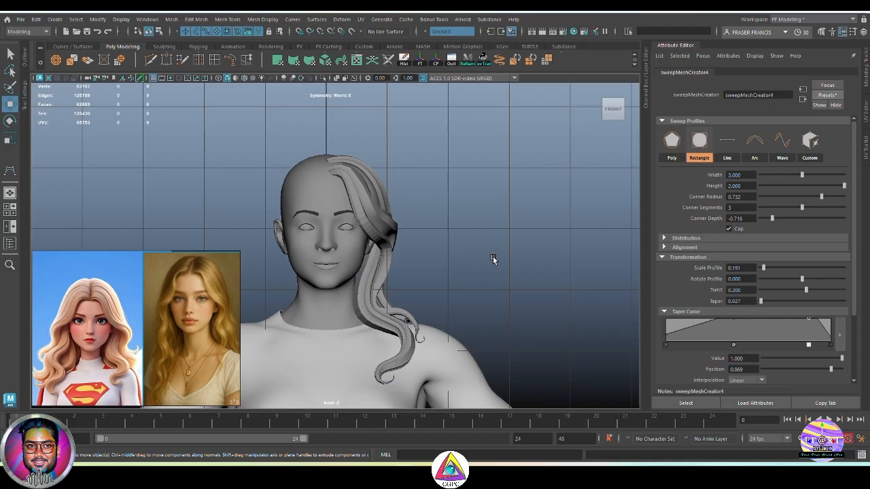
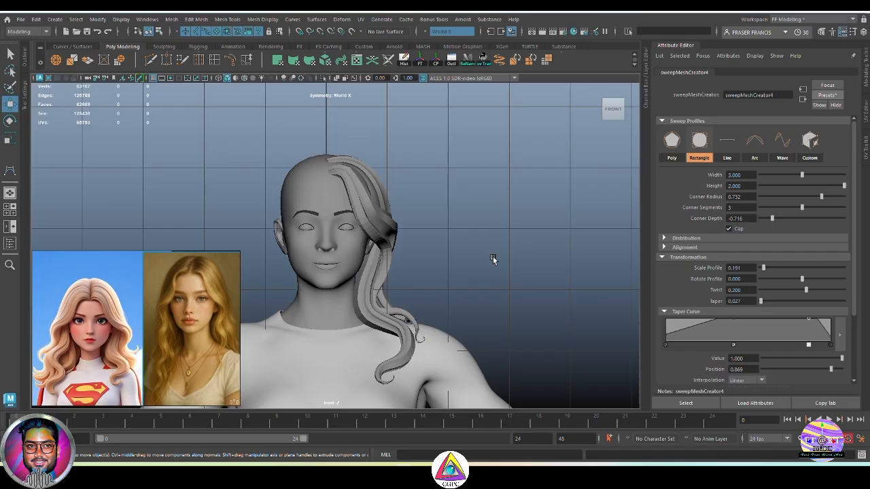
pyautogui.keyDown('alt'); pyautogui.moveTo(419, 295); pyautogui.dragTo(501, 333); pyautogui.keyUp('alt')
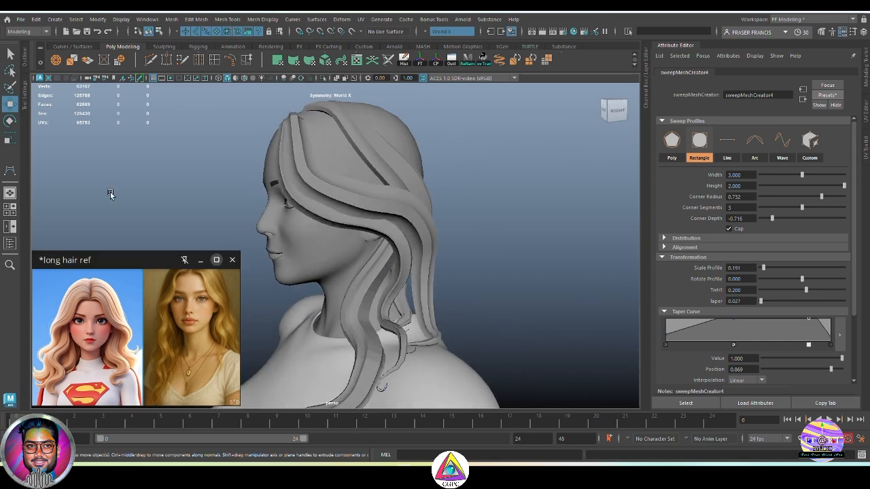
pyautogui.keyDown('alt'); pyautogui.moveTo(394, 220); pyautogui.dragTo(498, 275); pyautogui.keyUp('alt')
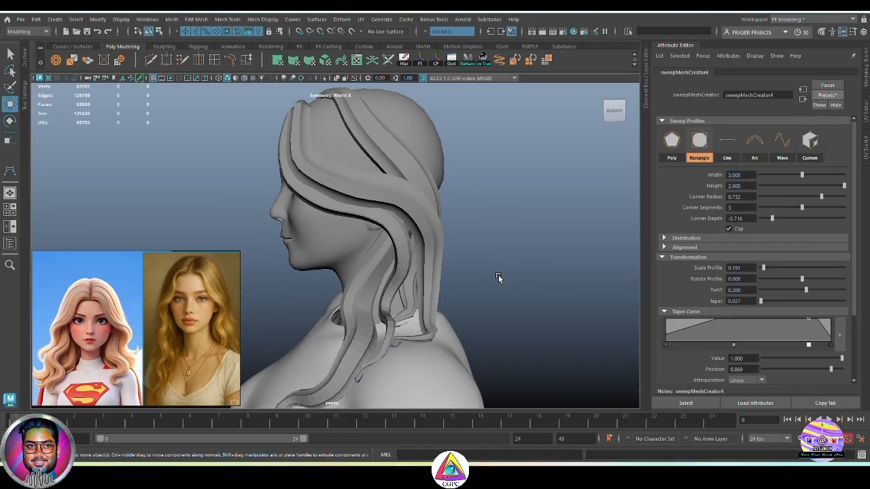
pyautogui.click(28, 61)
pyautogui.click(54, 130)
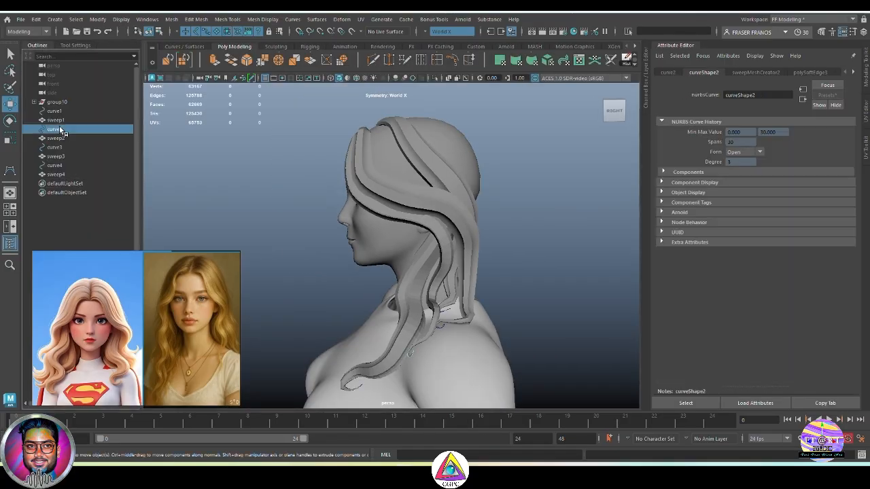
pyautogui.hotkey('ctrl', 'd')
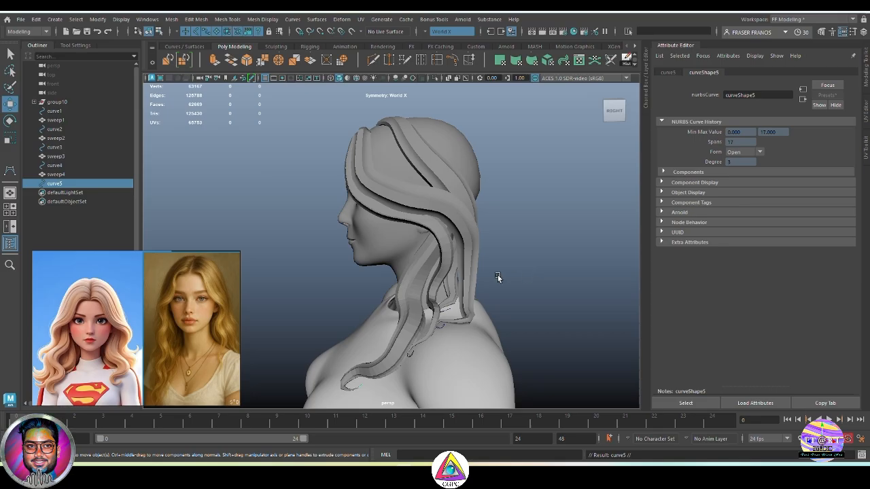
pyautogui.click(35, 46)
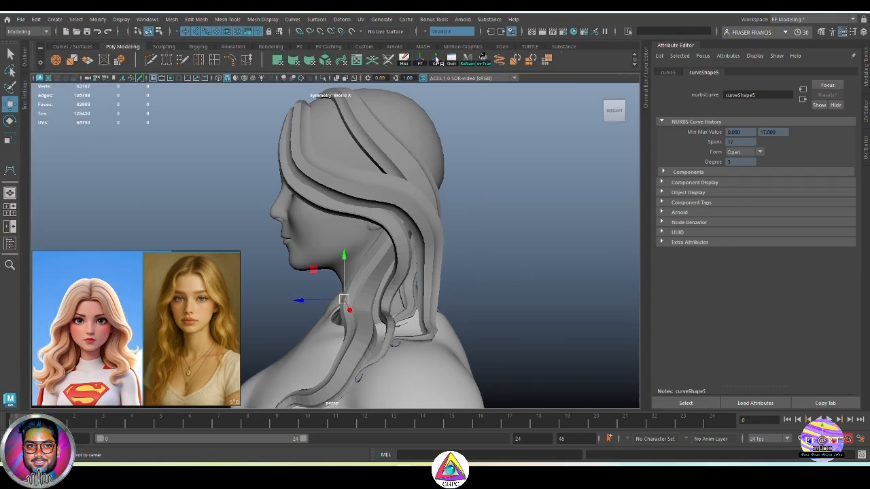
pyautogui.keyDown('alt'); pyautogui.moveTo(429, 163); pyautogui.dragTo(445, 236, button='middle'); pyautogui.keyUp('alt')
# Step: Switch to wireframe display, duplicate curve2 and centre the duplicate's pivot
pyautogui.press('4')
pyautogui.keyDown('alt'); pyautogui.moveTo(397, 309); pyautogui.dragTo(317, 258); pyautogui.keyUp('alt')
pyautogui.click(310, 251)
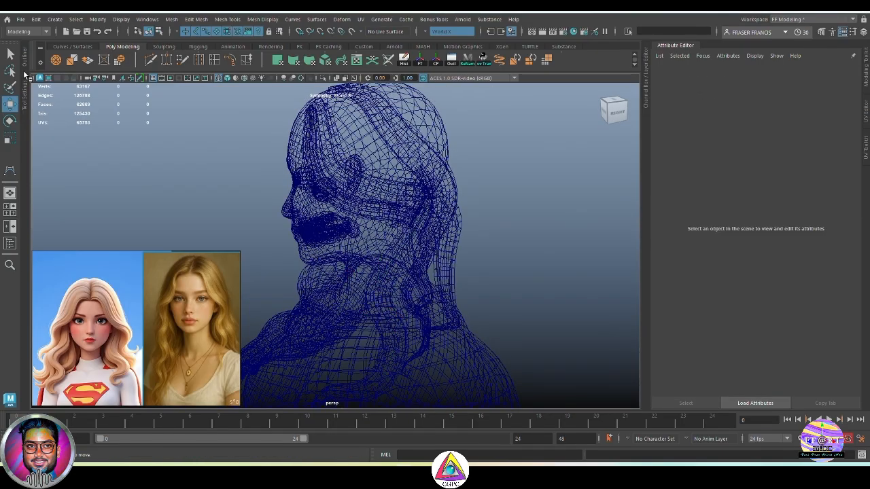
pyautogui.click(24, 69)
pyautogui.click(58, 129)
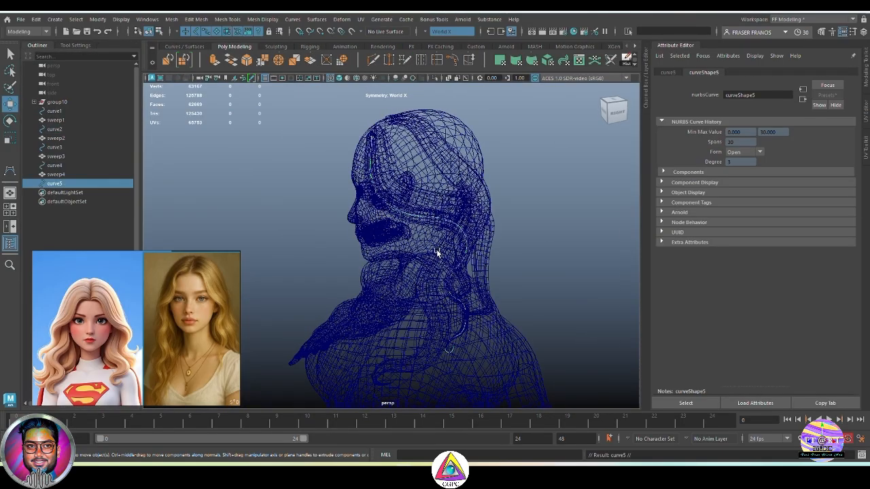
pyautogui.click(58, 45)
pyautogui.click(436, 63)
pyautogui.keyDown('alt'); pyautogui.moveTo(430, 201); pyautogui.dragTo(469, 278); pyautogui.keyUp('alt')
pyautogui.press('d')
pyautogui.press('v')
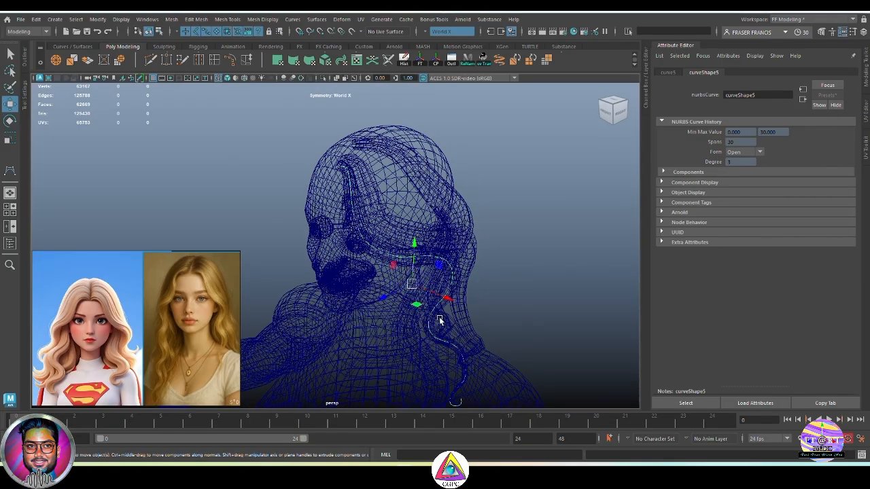
pyautogui.press('d')
pyautogui.rightClick(550, 200)
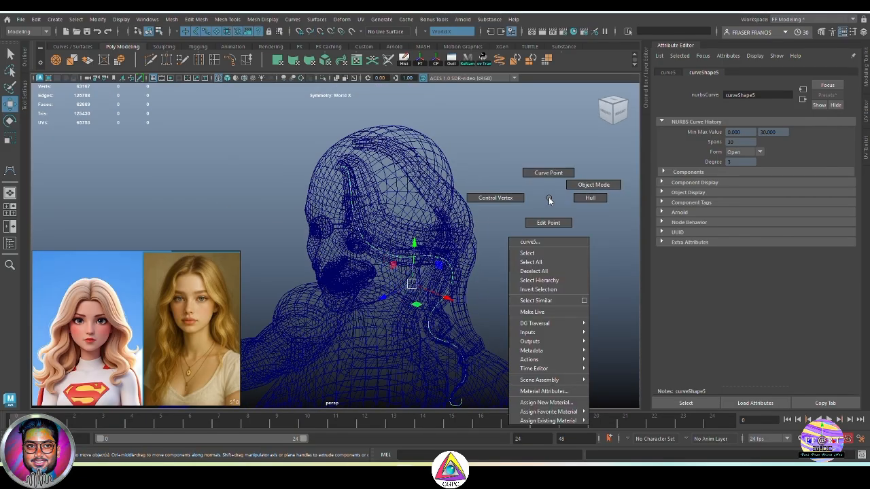
pyautogui.press('d')
pyautogui.click(415, 291)
pyautogui.press('v')
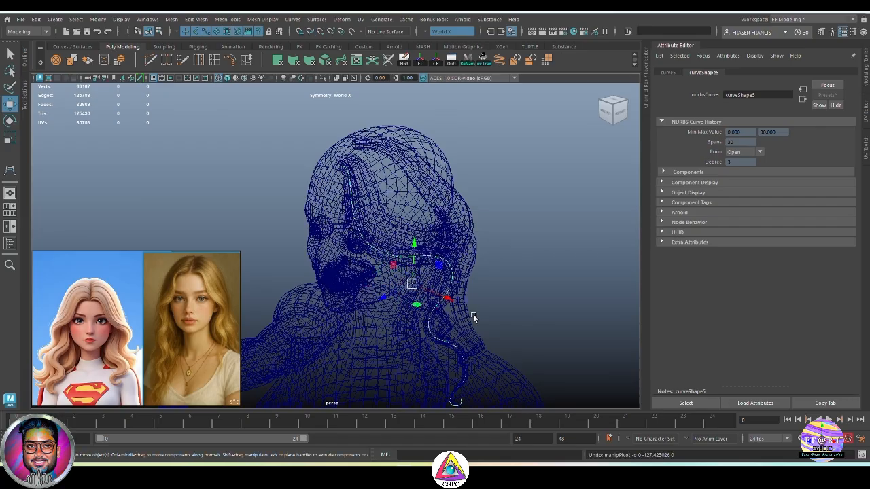
# Step: Snap curve5's pivot to the curve's starting point at the hair parting
pyautogui.press('d')
pyautogui.press('v')
pyautogui.moveTo(474, 317); pyautogui.dragTo(512, 332, button='middle')
pyautogui.keyDown('alt'); pyautogui.moveTo(406, 225); pyautogui.dragTo(456, 224); pyautogui.keyUp('alt')
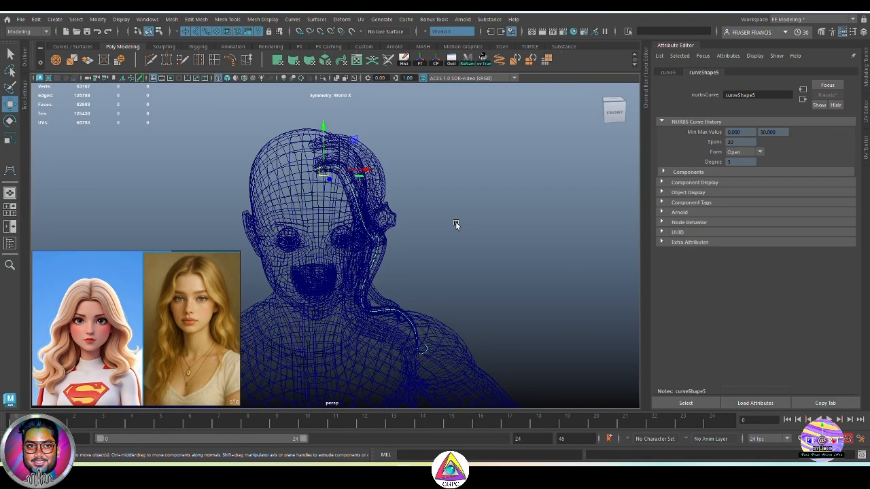
pyautogui.scroll(5, 456, 225)
pyautogui.keyDown('alt'); pyautogui.moveTo(449, 231); pyautogui.dragTo(489, 388, button='middle'); pyautogui.keyUp('alt')
pyautogui.press('d')
pyautogui.press('v')
pyautogui.moveTo(423, 193); pyautogui.dragTo(390, 185, button='middle')
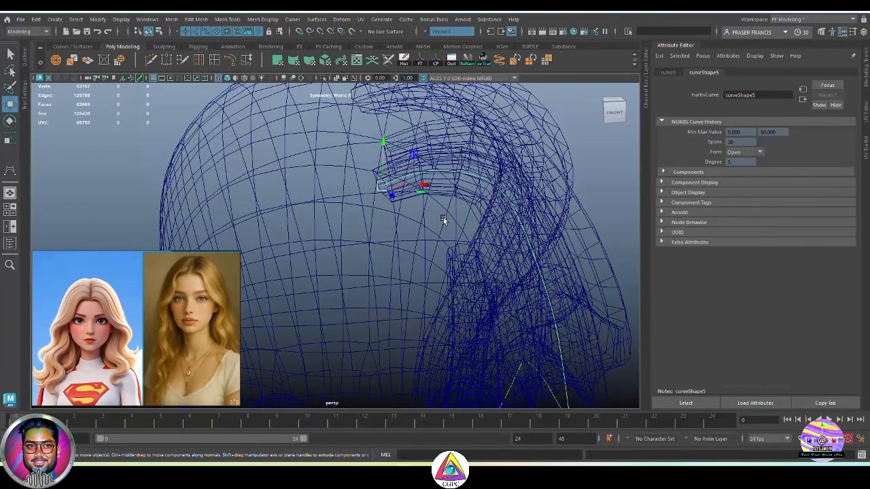
# Step: Return the viewport to shaded display and frame the head from the side with curve5 selected
pyautogui.press('5')
pyautogui.keyDown('alt'); pyautogui.moveTo(562, 242); pyautogui.dragTo(376, 285); pyautogui.keyUp('alt')
pyautogui.scroll(-8, 378, 286)
pyautogui.press('e')
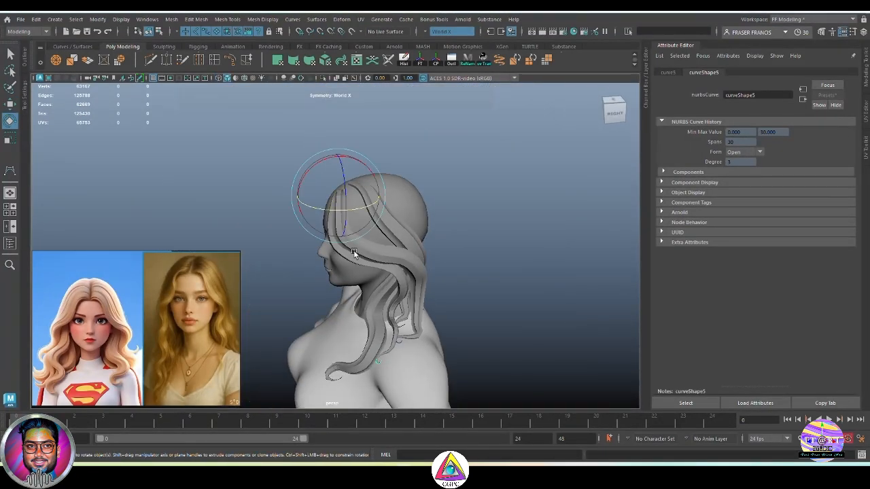
pyautogui.press('w')
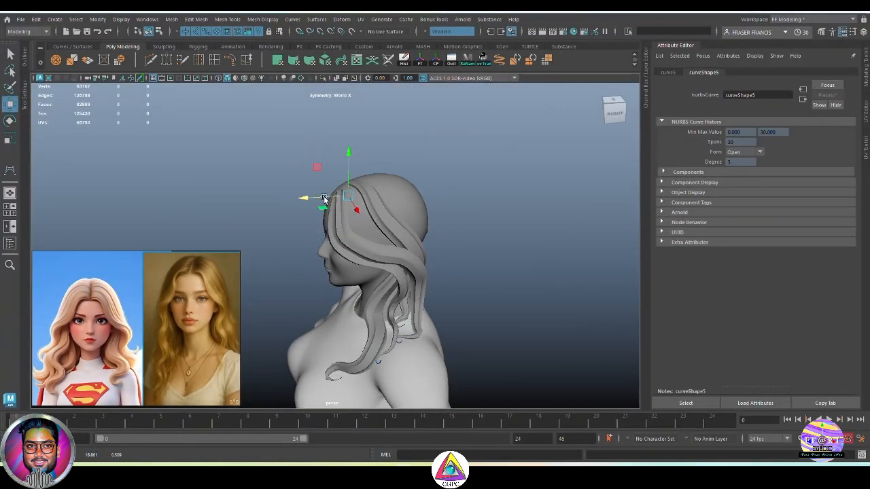
pyautogui.keyDown('alt'); pyautogui.moveTo(351, 155); pyautogui.dragTo(380, 204); pyautogui.keyUp('alt')
# Step: Scale curve5 shorter vertically and slightly wider from its pivot at the hair parting
pyautogui.press('r')
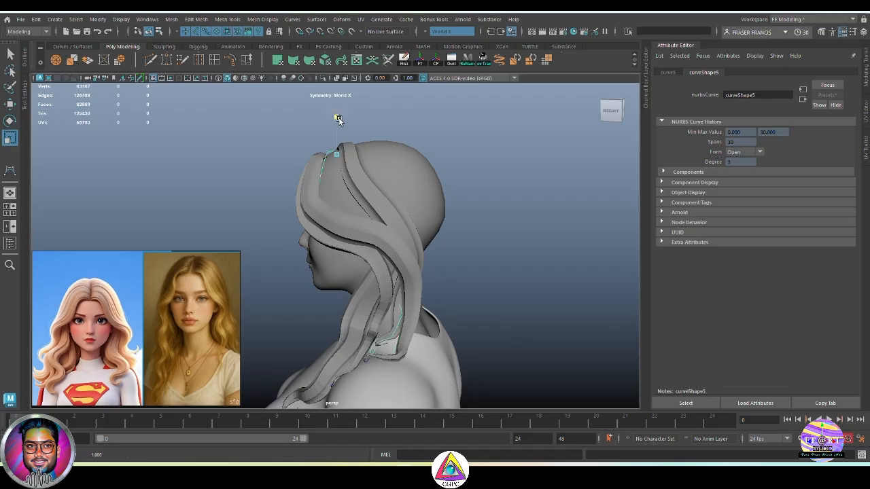
pyautogui.keyDown('alt'); pyautogui.moveTo(339, 120); pyautogui.dragTo(330, 150); pyautogui.keyUp('alt')
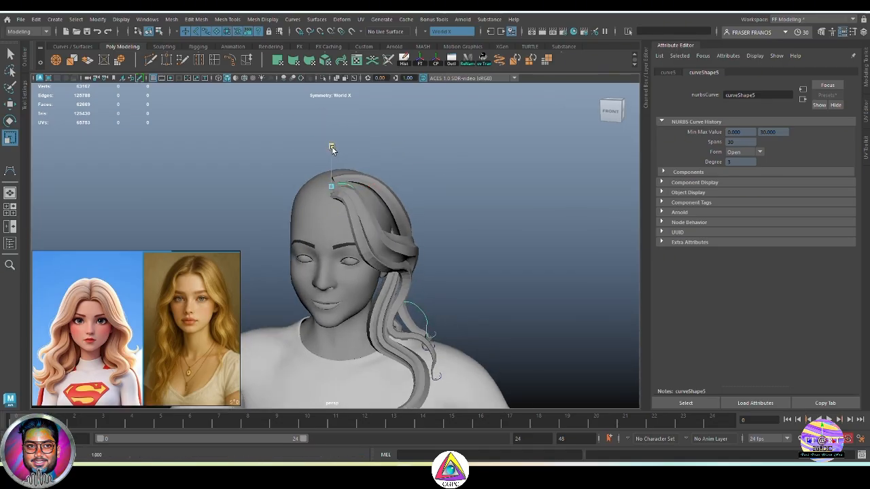
pyautogui.keyDown('alt'); pyautogui.moveTo(357, 225); pyautogui.dragTo(374, 189); pyautogui.keyUp('alt')
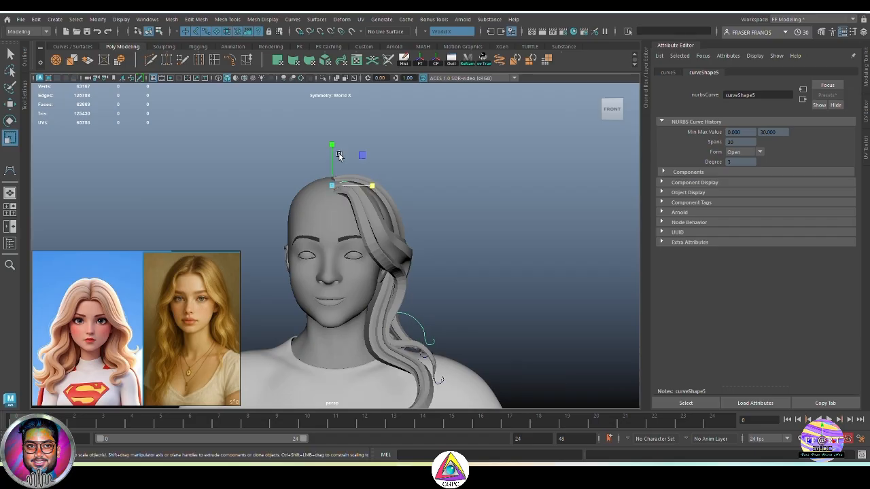
pyautogui.click(336, 154)
pyautogui.hotkey('ctrl', 'z')
pyautogui.moveTo(332, 146); pyautogui.dragTo(328, 206)
pyautogui.press('r')
pyautogui.moveTo(351, 217); pyautogui.dragTo(357, 219)
pyautogui.keyDown('alt'); pyautogui.moveTo(356, 218); pyautogui.dragTo(438, 272); pyautogui.keyUp('alt')
# Step: Show curve5's control vertices in the front view and move its lower tip inward toward the neck
pyautogui.press('space')
pyautogui.keyDown('alt'); pyautogui.moveTo(462, 253); pyautogui.dragTo(460, 241, button='middle'); pyautogui.keyUp('alt')
pyautogui.moveTo(466, 221); pyautogui.dragTo(414, 222, button='right')
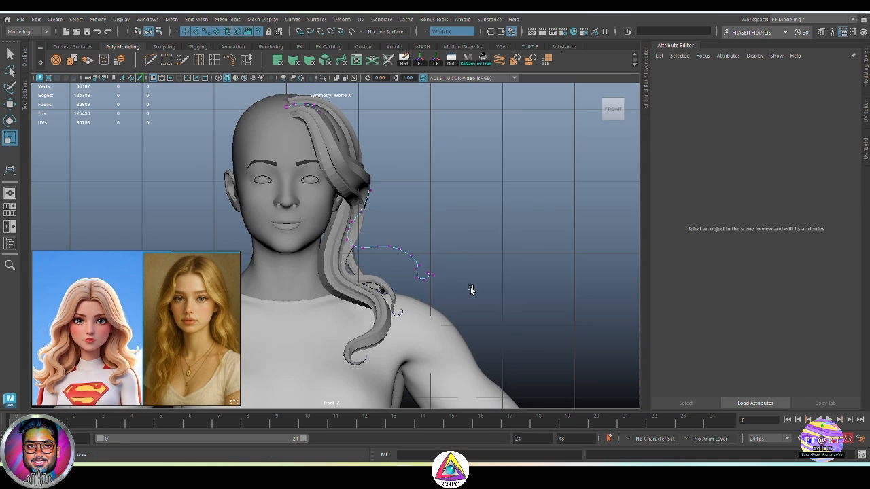
pyautogui.moveTo(470, 288); pyautogui.dragTo(410, 253)
pyautogui.press('e')
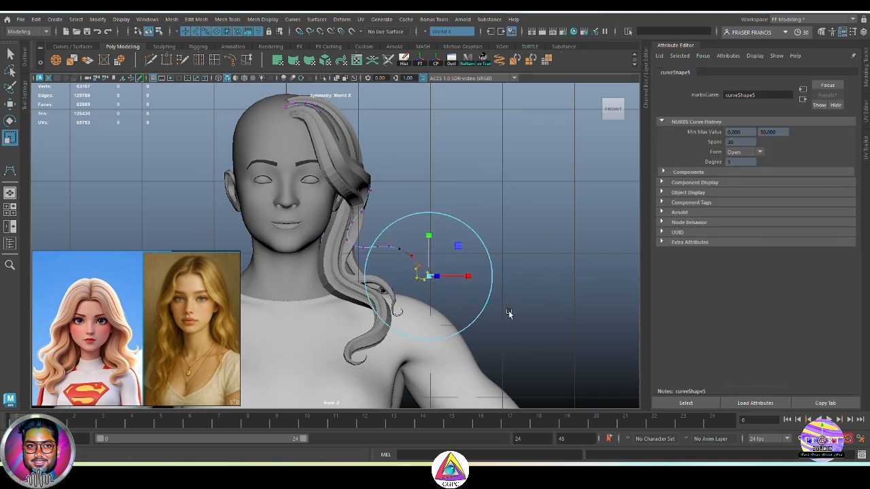
pyautogui.press('w')
pyautogui.moveTo(478, 276); pyautogui.dragTo(447, 277)
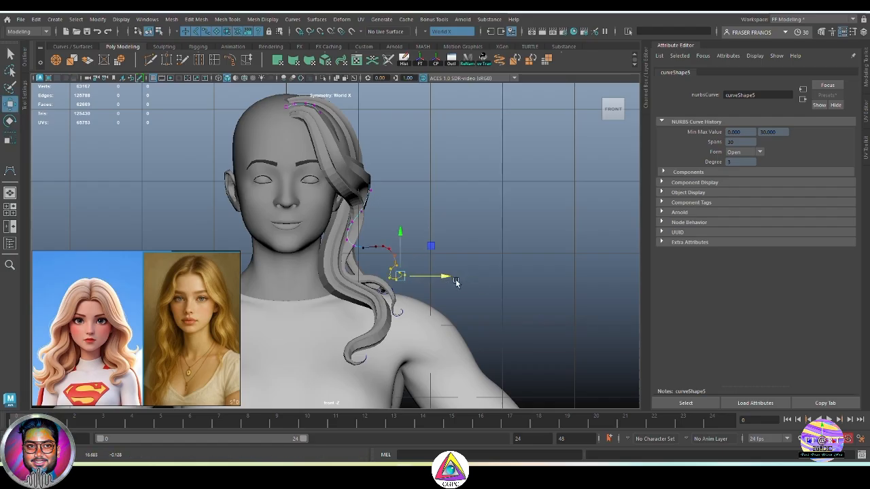
# Step: Bow curve5 outward beside the cheek and pull its lower bend toward the neck in the front view
pyautogui.moveTo(456, 282); pyautogui.dragTo(371, 241)
pyautogui.moveTo(460, 299); pyautogui.dragTo(340, 244)
pyautogui.moveTo(418, 260); pyautogui.dragTo(428, 260)
pyautogui.moveTo(435, 298); pyautogui.dragTo(343, 195)
pyautogui.moveTo(429, 235); pyautogui.dragTo(430, 235)
pyautogui.moveTo(436, 294); pyautogui.dragTo(396, 257)
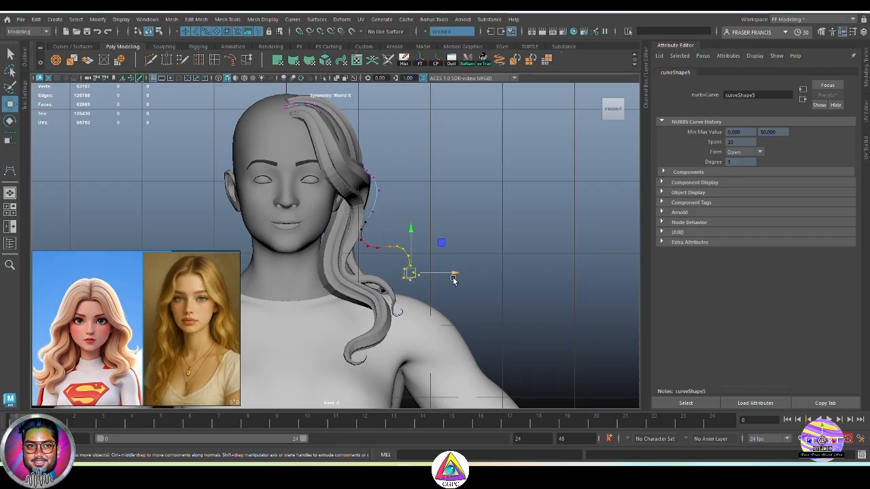
pyautogui.moveTo(453, 278); pyautogui.dragTo(499, 291)
pyautogui.hotkey('ctrl', 'z')
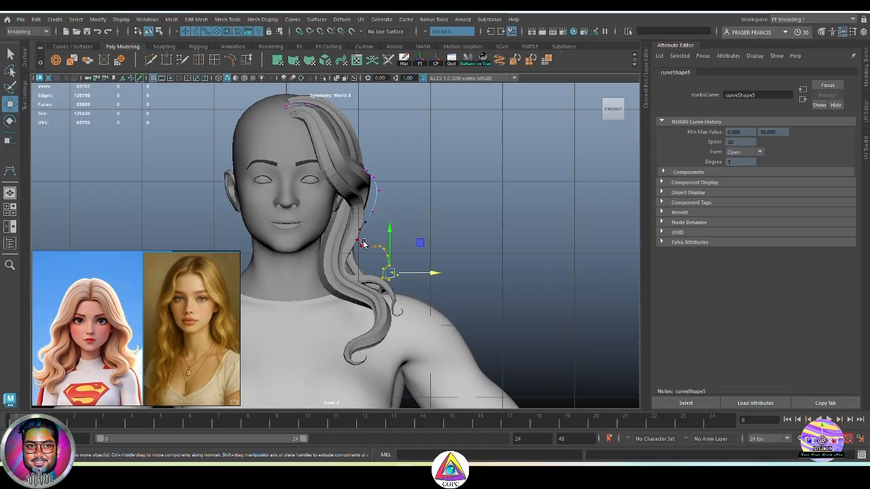
# Step: Lower curve5's bottom bend and tip toward the shoulder and adjust the tip's control vertices
pyautogui.moveTo(362, 242); pyautogui.dragTo(363, 242)
pyautogui.moveTo(382, 222); pyautogui.dragTo(382, 238)
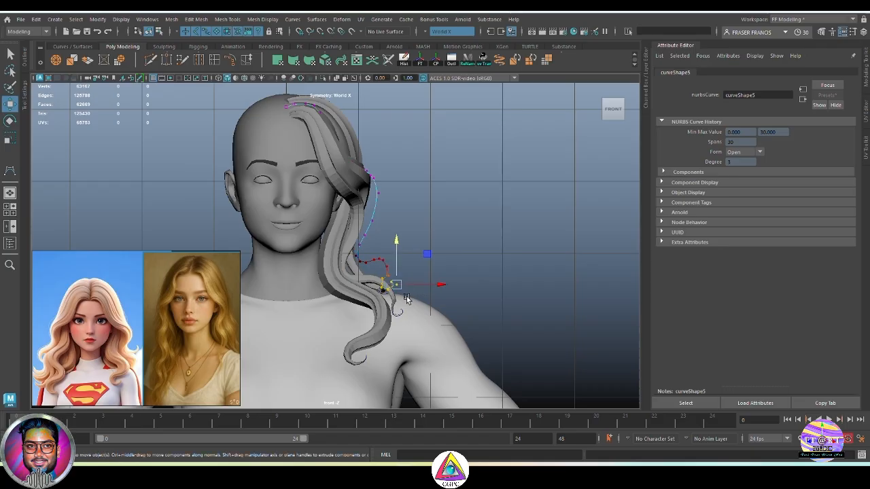
pyautogui.moveTo(407, 299); pyautogui.dragTo(395, 242)
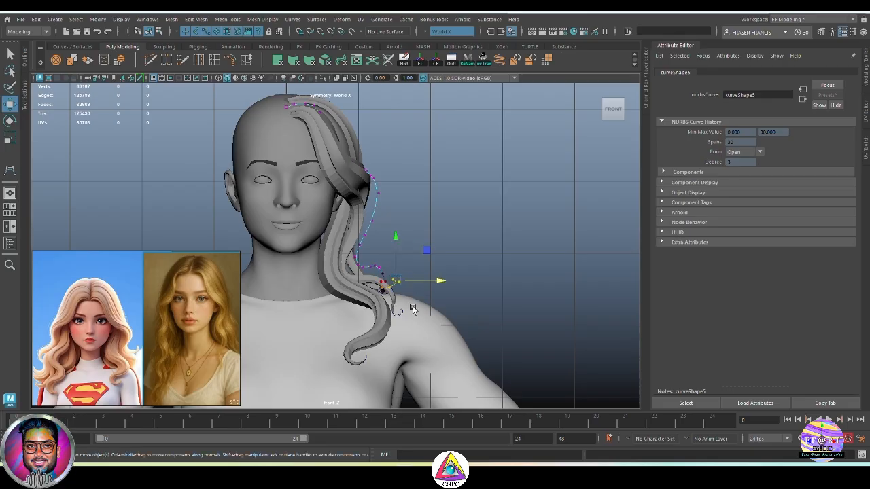
# Step: Reposition the control vertices of curve5's lower section from the side, along the strands beside the neck
pyautogui.keyDown('alt'); pyautogui.moveTo(413, 310); pyautogui.dragTo(560, 267); pyautogui.keyUp('alt')
pyautogui.moveTo(403, 286); pyautogui.dragTo(579, 280)
pyautogui.moveTo(323, 274); pyautogui.dragTo(348, 271)
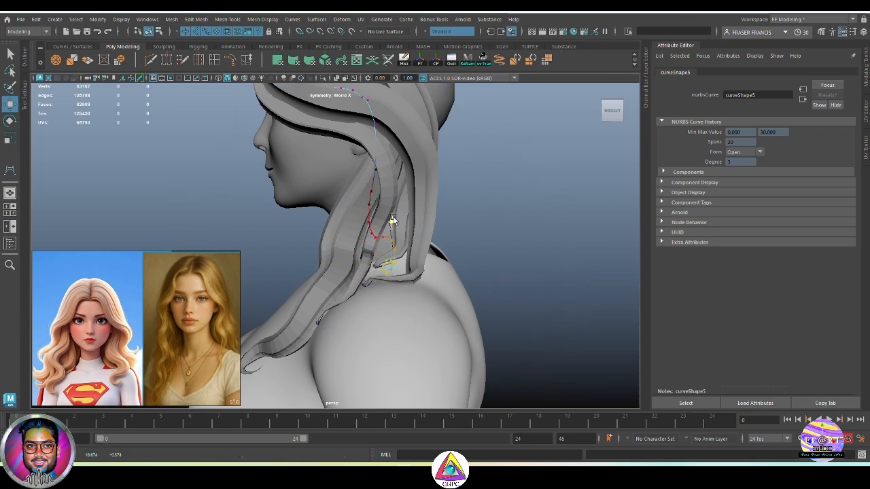
pyautogui.keyDown('alt'); pyautogui.moveTo(394, 224); pyautogui.dragTo(530, 235); pyautogui.keyUp('alt')
pyautogui.click(532, 233)
pyautogui.scroll(4, 523, 234)
pyautogui.keyDown('alt'); pyautogui.moveTo(476, 235); pyautogui.dragTo(495, 243); pyautogui.keyUp('alt')
pyautogui.click(377, 264)
pyautogui.scroll(-4, 469, 294)
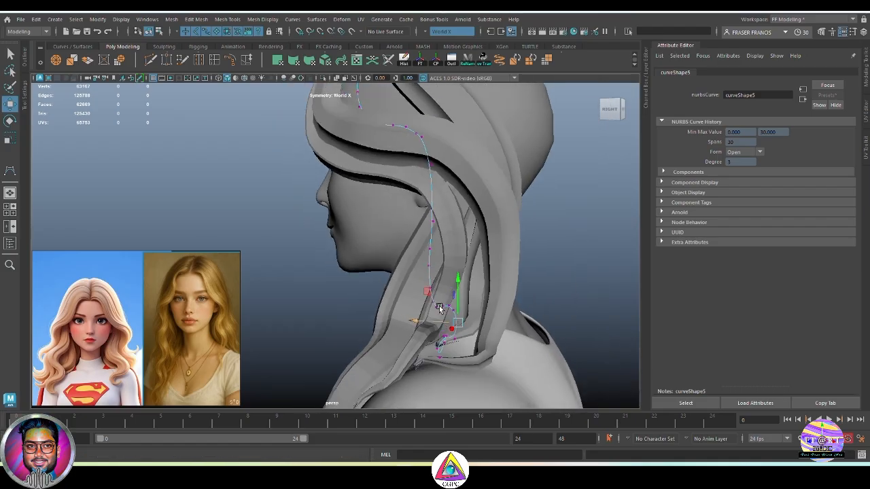
# Step: Reshape curve5's upper section from the side into a smooth flow from the parting across the temple
pyautogui.scroll(3, 381, 224)
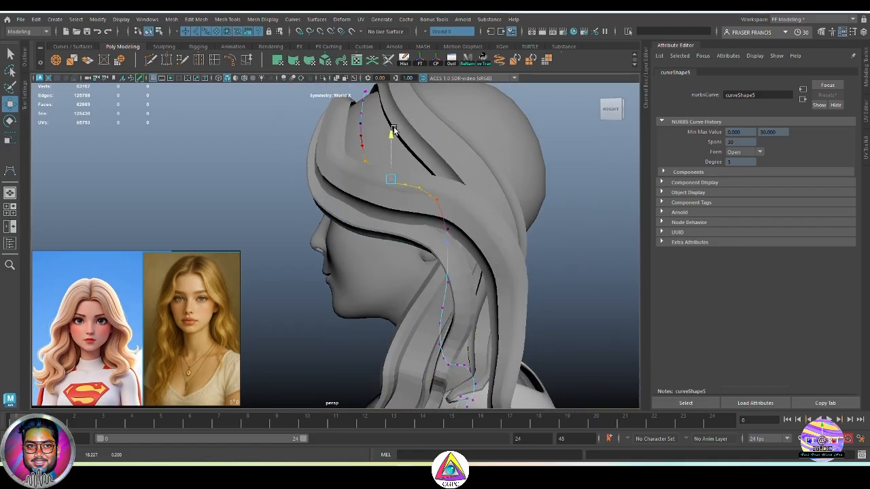
pyautogui.keyDown('alt'); pyautogui.moveTo(346, 177); pyautogui.dragTo(324, 213); pyautogui.keyUp('alt')
pyautogui.click(354, 261)
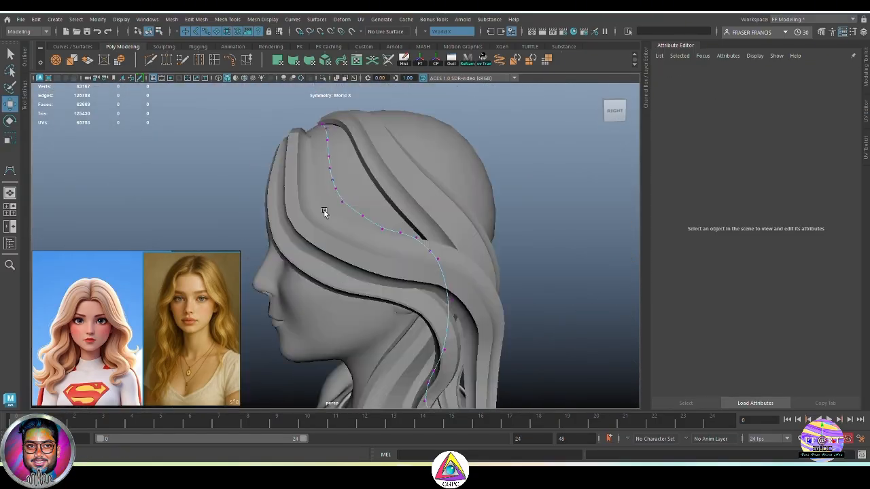
pyautogui.keyDown('alt'); pyautogui.moveTo(324, 214); pyautogui.dragTo(351, 216, button='right'); pyautogui.keyUp('alt')
pyautogui.moveTo(380, 225); pyautogui.dragTo(379, 224)
pyautogui.moveTo(396, 191); pyautogui.dragTo(322, 191)
pyautogui.click(507, 210)
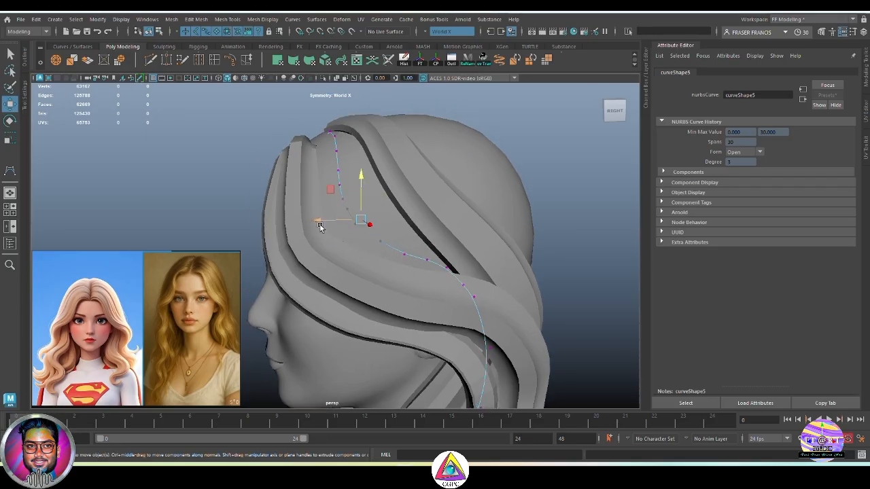
pyautogui.keyDown('alt'); pyautogui.moveTo(323, 224); pyautogui.dragTo(403, 206); pyautogui.keyUp('alt')
pyautogui.click(466, 272)
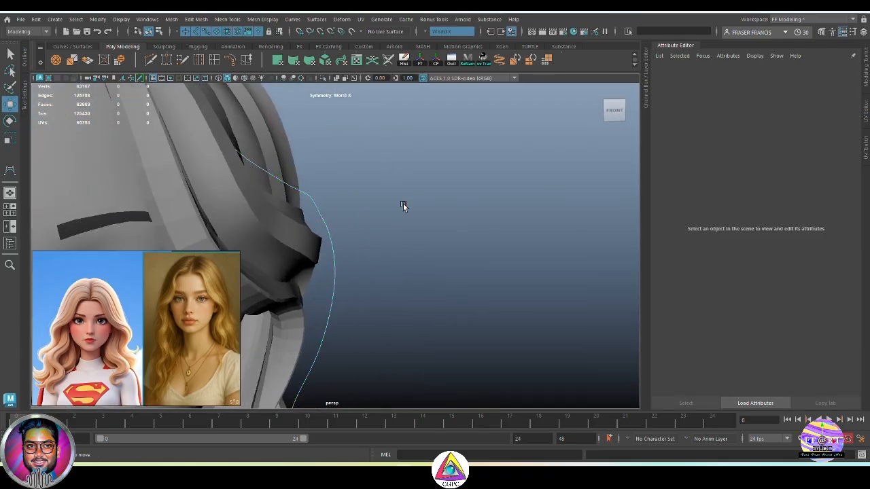
# Step: Rebuild curve5 and apply the curve Smooth operation to it
pyautogui.click(336, 267)
pyautogui.click(292, 19)
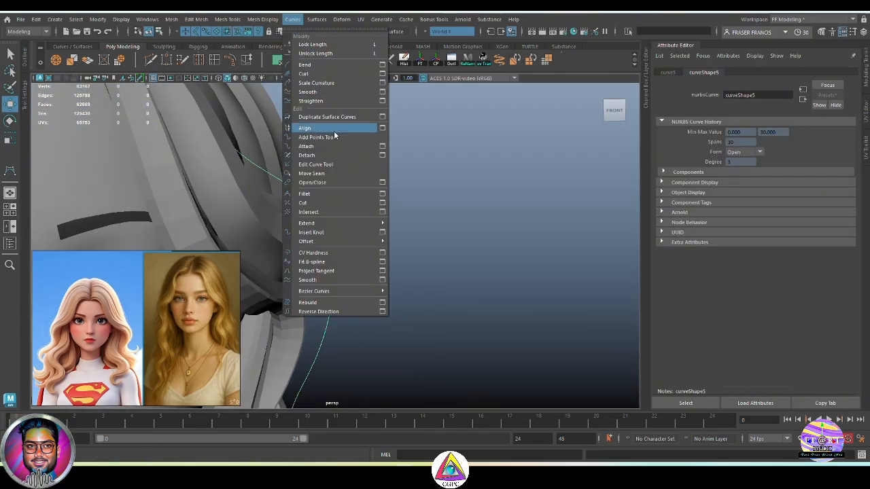
pyautogui.click(344, 304)
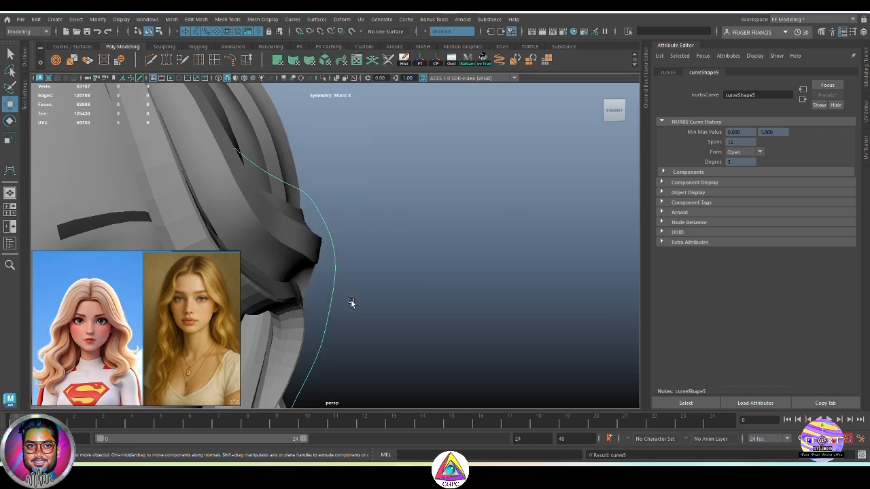
pyautogui.click(293, 19)
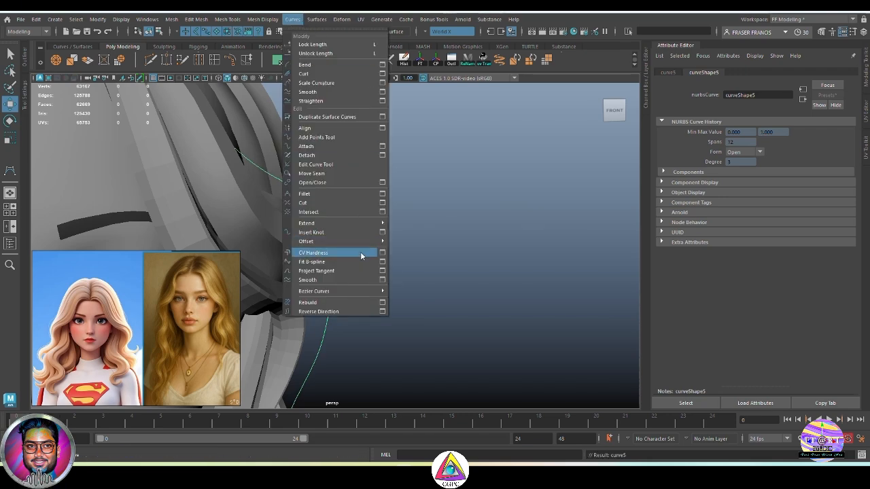
pyautogui.click(371, 280)
# Step: Move the control vertices near the rebuilt curve5's lower end inward toward the shoulder strands in the front view
pyautogui.keyDown('alt'); pyautogui.moveTo(383, 282); pyautogui.dragTo(333, 305, button='right'); pyautogui.keyUp('alt')
pyautogui.keyDown('alt'); pyautogui.moveTo(333, 304); pyautogui.dragTo(355, 260, button='middle'); pyautogui.keyUp('alt')
pyautogui.keyDown('alt'); pyautogui.moveTo(355, 260); pyautogui.dragTo(394, 301); pyautogui.keyUp('alt')
pyautogui.press('space')
pyautogui.keyDown('alt'); pyautogui.moveTo(396, 255); pyautogui.dragTo(401, 248, button='middle'); pyautogui.keyUp('alt')
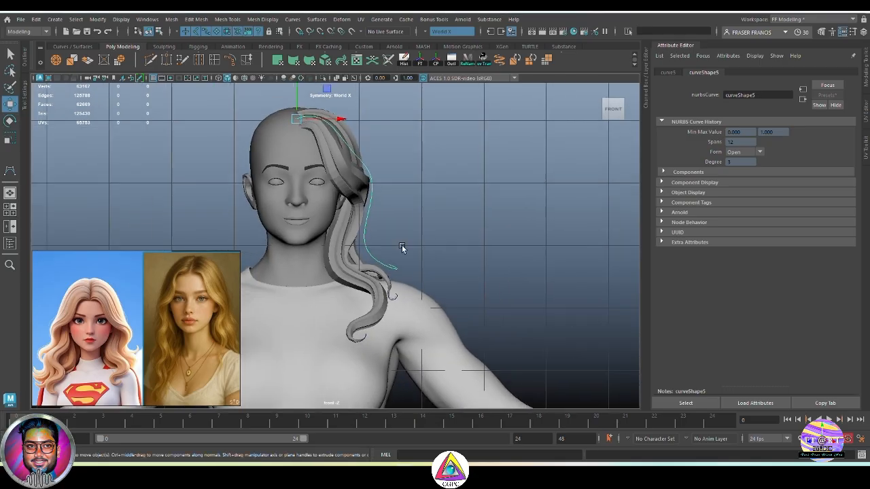
pyautogui.click(449, 218)
pyautogui.keyDown('alt'); pyautogui.moveTo(401, 248); pyautogui.dragTo(510, 343, button='right'); pyautogui.keyUp('alt')
pyautogui.click(404, 267)
pyautogui.keyDown('alt'); pyautogui.moveTo(510, 343); pyautogui.dragTo(468, 298, button='middle'); pyautogui.keyUp('alt')
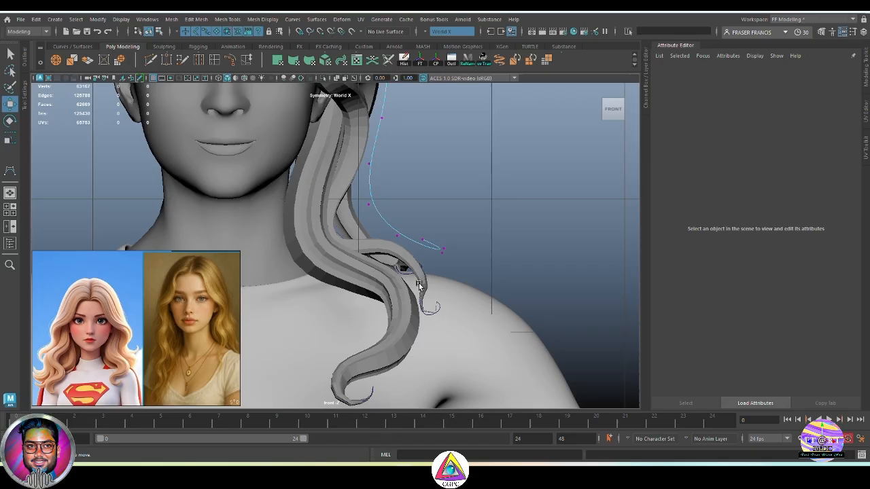
pyautogui.click(405, 232)
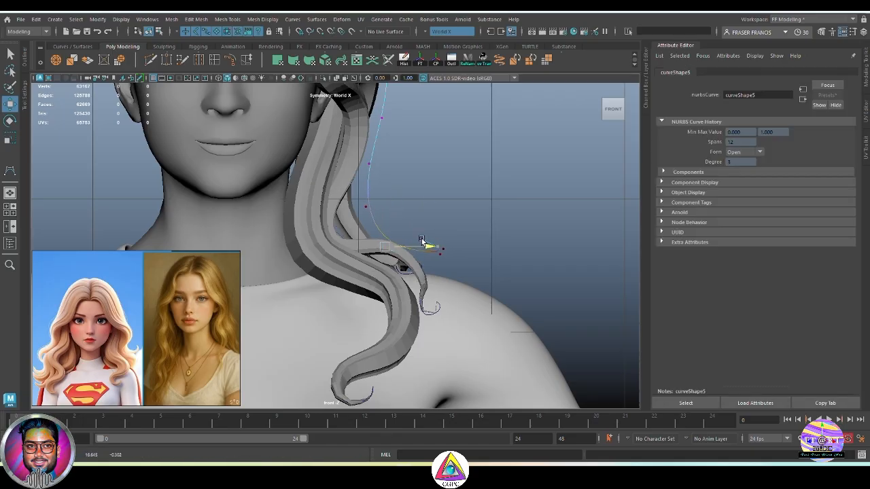
pyautogui.click(454, 270)
pyautogui.moveTo(432, 239); pyautogui.dragTo(451, 261)
pyautogui.moveTo(485, 252); pyautogui.dragTo(472, 253)
# Step: Raise and adjust curve5's end control vertices into an upward curl, and reselect the curve in the perspective view
pyautogui.click(433, 217)
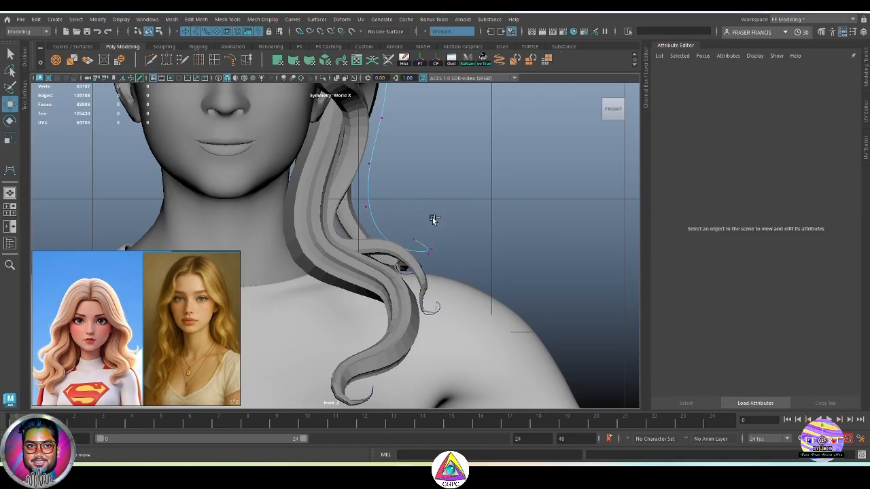
pyautogui.hotkey('ctrl', 'z')
pyautogui.moveTo(432, 214); pyautogui.dragTo(433, 202)
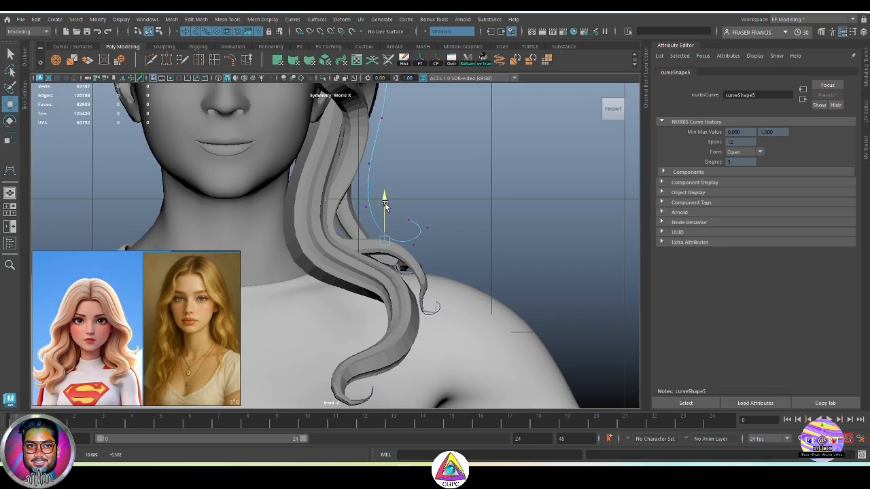
pyautogui.click(436, 241)
pyautogui.moveTo(401, 214); pyautogui.dragTo(437, 275)
pyautogui.click(446, 234)
pyautogui.scroll(-5, 444, 237)
pyautogui.press('space')
pyautogui.press('space')
pyautogui.click(405, 276)
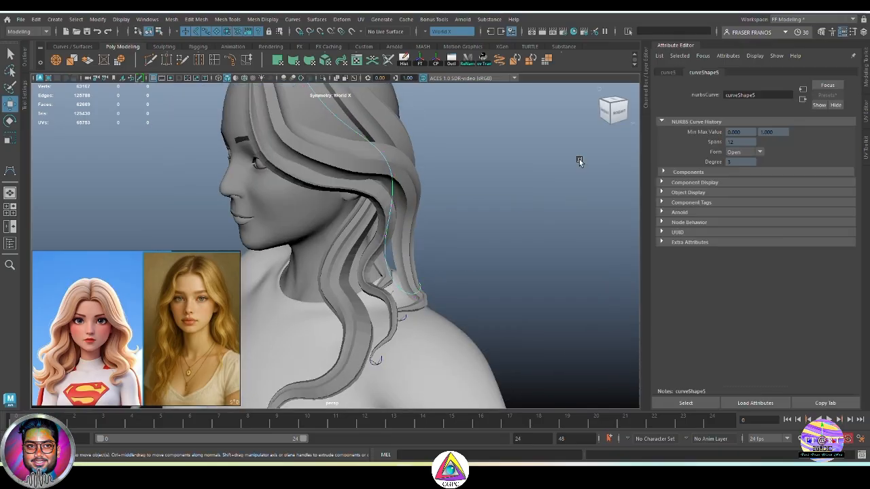
# Step: Try a value of 3 for the point at position 0.8685 in sweepMeshCreator2's enlarged taper curve
pyautogui.click(390, 302)
pyautogui.click(793, 72)
pyautogui.click(834, 73)
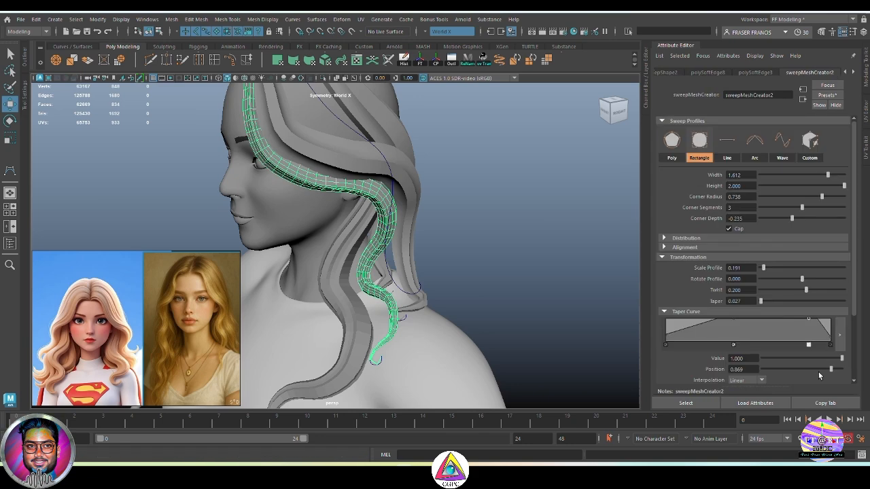
pyautogui.click(839, 334)
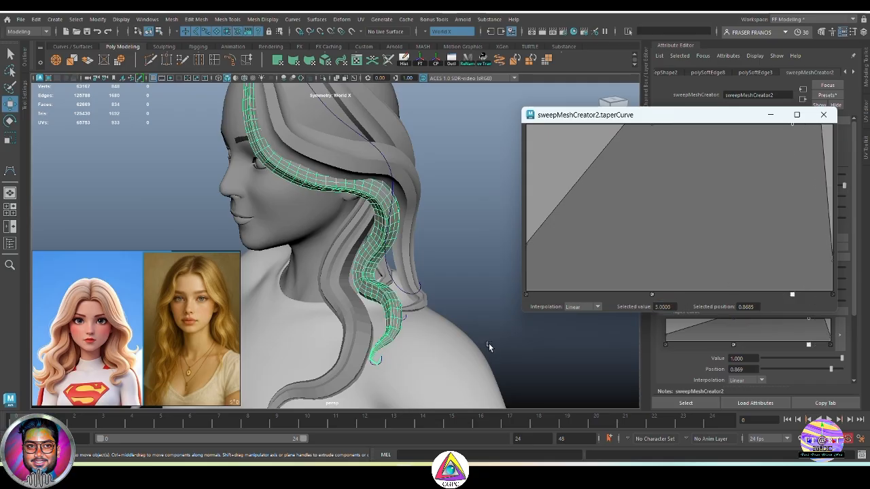
pyautogui.keyDown('alt'); pyautogui.moveTo(488, 343); pyautogui.dragTo(366, 318); pyautogui.keyUp('alt')
pyautogui.hotkey('ctrl', 'z')
pyautogui.press('Return')
# Step: Check the neighbouring strands' thickness and close the enlarged taper curve editor
pyautogui.click(386, 327)
pyautogui.click(369, 321)
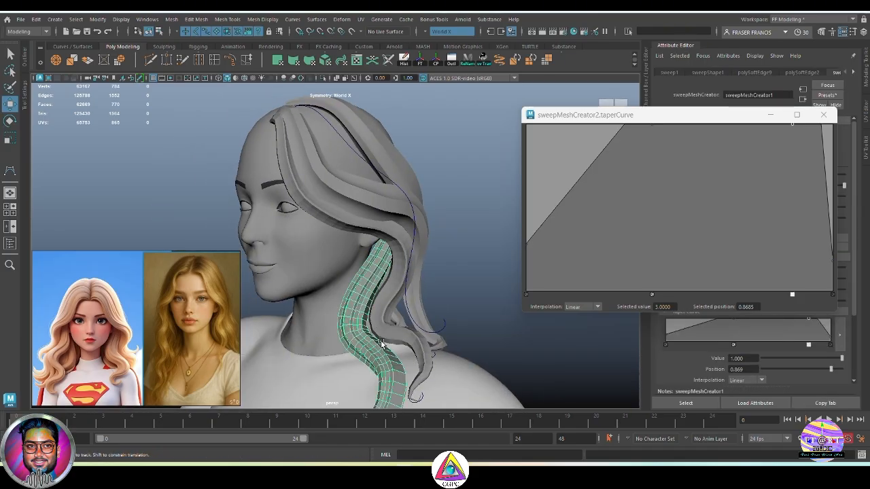
pyautogui.keyDown('alt'); pyautogui.moveTo(371, 319); pyautogui.dragTo(381, 263, button='middle'); pyautogui.keyUp('alt')
pyautogui.click(450, 265)
pyautogui.keyDown('alt'); pyautogui.moveTo(451, 265); pyautogui.dragTo(421, 196); pyautogui.keyUp('alt')
pyautogui.click(446, 279)
pyautogui.click(823, 115)
pyautogui.click(612, 244)
# Step: Create a sweep mesh from curve5 and replace its settings with a saved hair preset
pyautogui.keyDown('alt'); pyautogui.moveTo(397, 224); pyautogui.dragTo(456, 249); pyautogui.keyUp('alt')
pyautogui.click(423, 215)
pyautogui.click(406, 187)
pyautogui.click(341, 182)
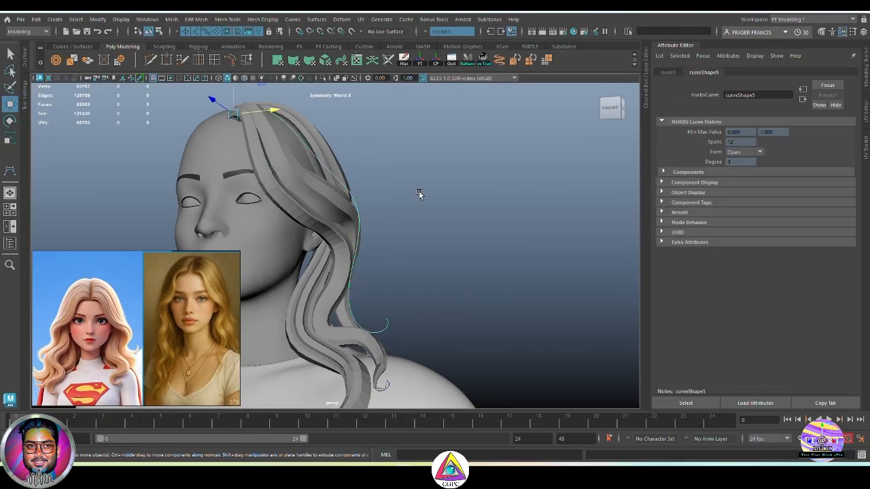
pyautogui.click(485, 64)
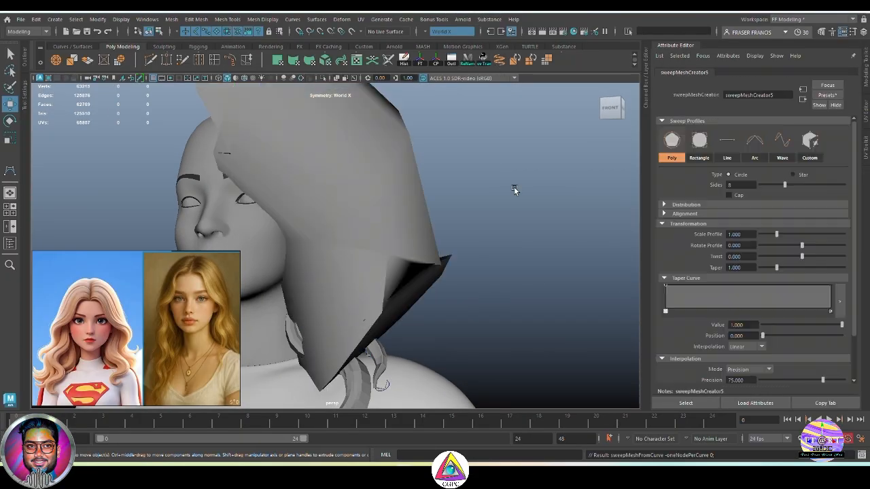
pyautogui.click(840, 97)
pyautogui.moveTo(836, 212)
pyautogui.click(735, 214)
# Step: Examine how the new strand sits against its neighbours from several angles, and select the sweep3 strand
pyautogui.keyDown('alt'); pyautogui.moveTo(489, 234); pyautogui.dragTo(514, 256); pyautogui.keyUp('alt')
pyautogui.keyDown('alt'); pyautogui.moveTo(488, 260); pyautogui.dragTo(496, 273, button='middle'); pyautogui.keyUp('alt')
pyautogui.keyDown('alt'); pyautogui.moveTo(415, 255); pyautogui.dragTo(391, 252); pyautogui.keyUp('alt')
pyautogui.keyDown('alt'); pyautogui.moveTo(390, 252); pyautogui.dragTo(472, 215, button='right'); pyautogui.keyUp('alt')
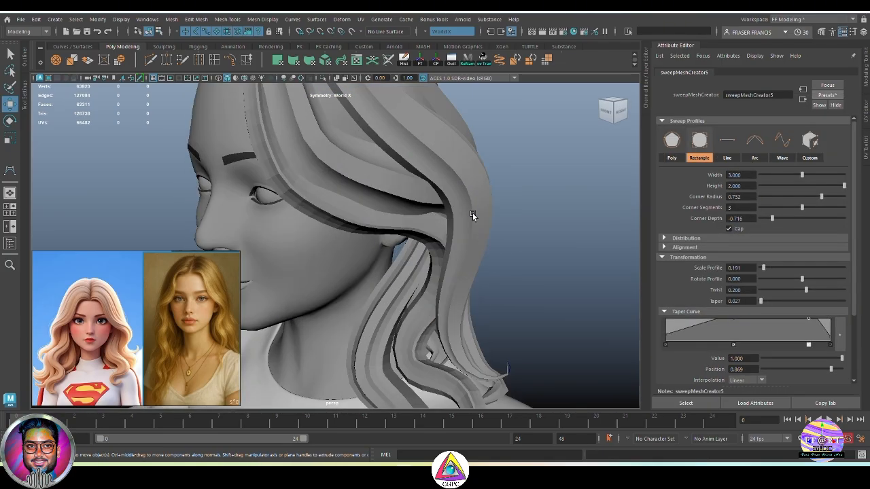
pyautogui.click(473, 215)
pyautogui.keyDown('alt'); pyautogui.moveTo(473, 218); pyautogui.dragTo(512, 293); pyautogui.keyUp('alt')
pyautogui.click(511, 293)
pyautogui.keyDown('alt'); pyautogui.moveTo(512, 293); pyautogui.dragTo(401, 253, button='right'); pyautogui.keyUp('alt')
pyautogui.keyDown('alt'); pyautogui.moveTo(401, 253); pyautogui.dragTo(429, 278); pyautogui.keyUp('alt')
pyautogui.keyDown('alt'); pyautogui.moveTo(428, 279); pyautogui.dragTo(502, 309, button='right'); pyautogui.keyUp('alt')
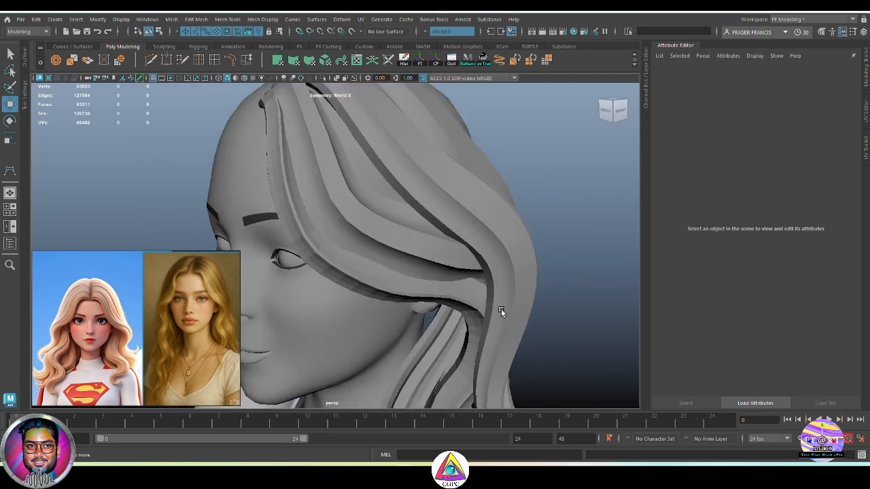
pyautogui.keyDown('alt'); pyautogui.moveTo(500, 308); pyautogui.dragTo(414, 254); pyautogui.keyUp('alt')
pyautogui.click(414, 255)
pyautogui.keyDown('alt'); pyautogui.moveTo(486, 279); pyautogui.dragTo(432, 257, button='right'); pyautogui.keyUp('alt')
pyautogui.keyDown('alt'); pyautogui.moveTo(503, 337); pyautogui.dragTo(489, 277, button='middle'); pyautogui.keyUp('alt')
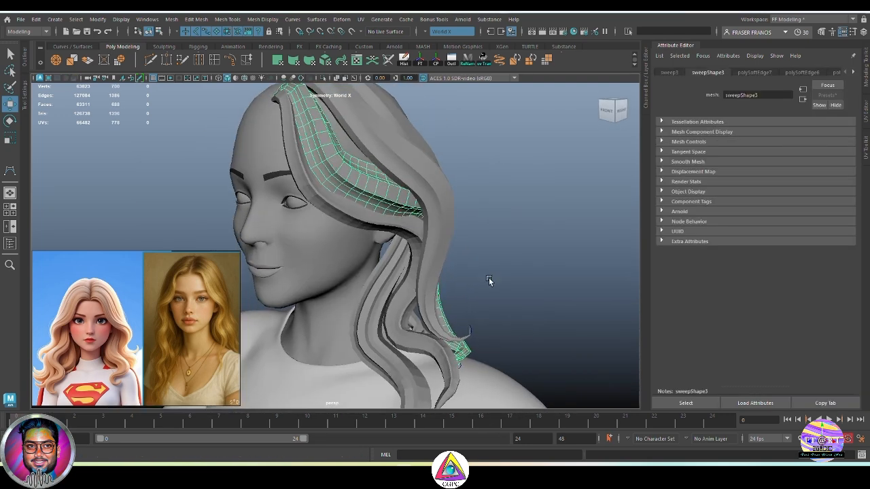
# Step: Delete the sweep2 hair strand that runs from beside the eye past the ear
pyautogui.keyDown('alt'); pyautogui.moveTo(489, 279); pyautogui.dragTo(506, 275); pyautogui.keyUp('alt')
pyautogui.click(559, 285)
pyautogui.keyDown('alt'); pyautogui.moveTo(364, 214); pyautogui.dragTo(438, 238, button='right'); pyautogui.keyUp('alt')
pyautogui.click(326, 193)
pyautogui.press('F10')
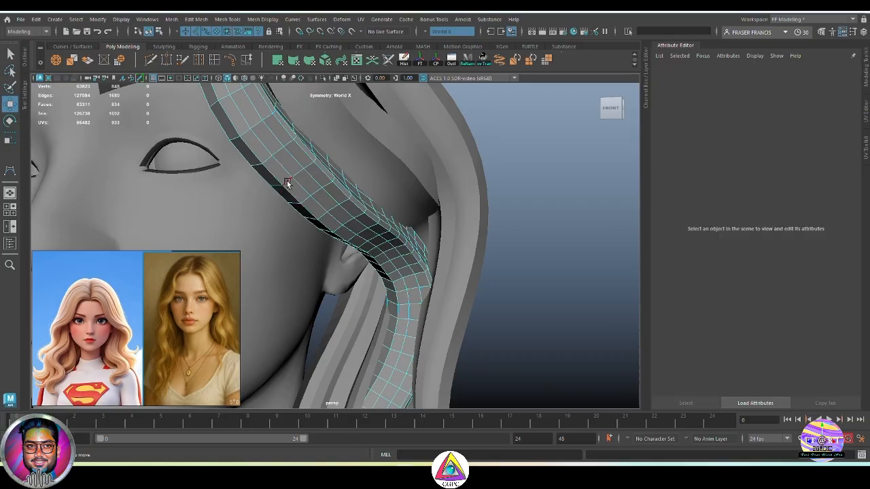
pyautogui.click(314, 201)
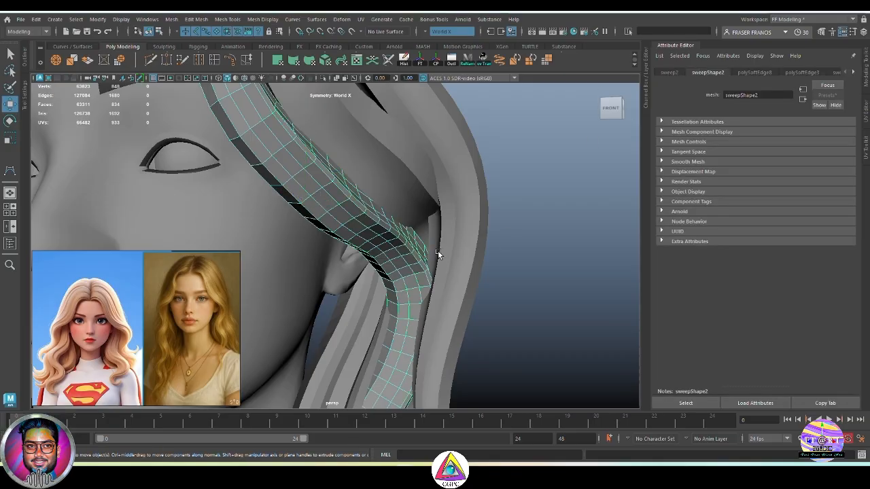
pyautogui.press('Delete')
# Step: Create a new sweep mesh from curve2 and replace its settings with a saved hair preset
pyautogui.click(390, 250)
pyautogui.click(402, 259)
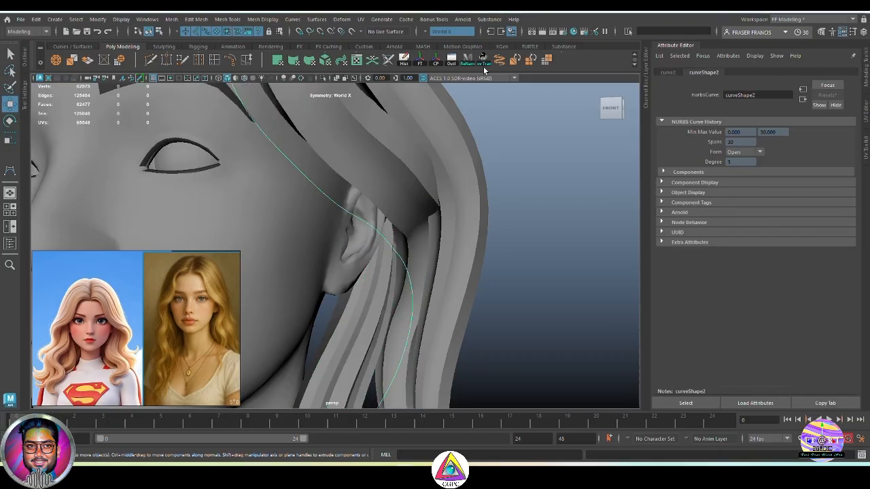
pyautogui.click(499, 60)
pyautogui.click(827, 95)
pyautogui.moveTo(782, 211)
pyautogui.click(743, 214)
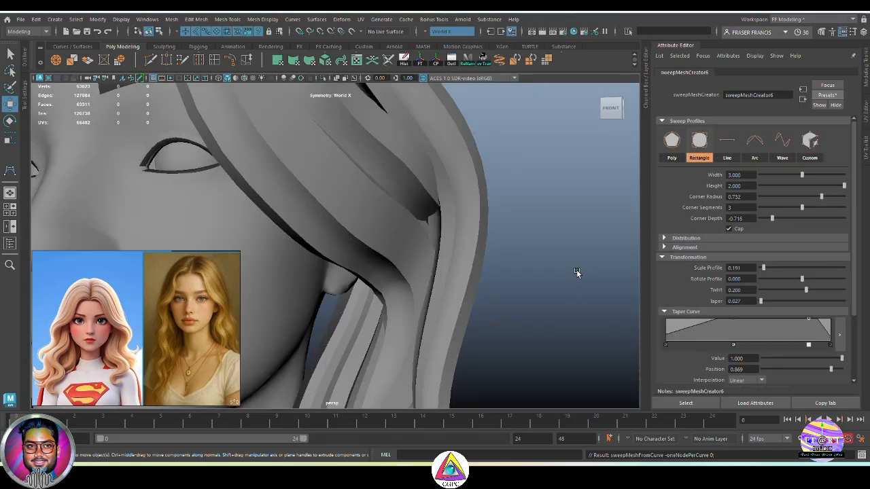
# Step: Select the new sweep6 strand and examine how it falls along the face and shoulder
pyautogui.scroll(-5, 577, 273)
pyautogui.click(384, 251)
pyautogui.click(517, 289)
pyautogui.scroll(-8, 518, 288)
pyautogui.keyDown('alt'); pyautogui.moveTo(295, 258); pyautogui.dragTo(369, 231); pyautogui.keyUp('alt')
pyautogui.click(369, 232)
pyautogui.scroll(5, 412, 285)
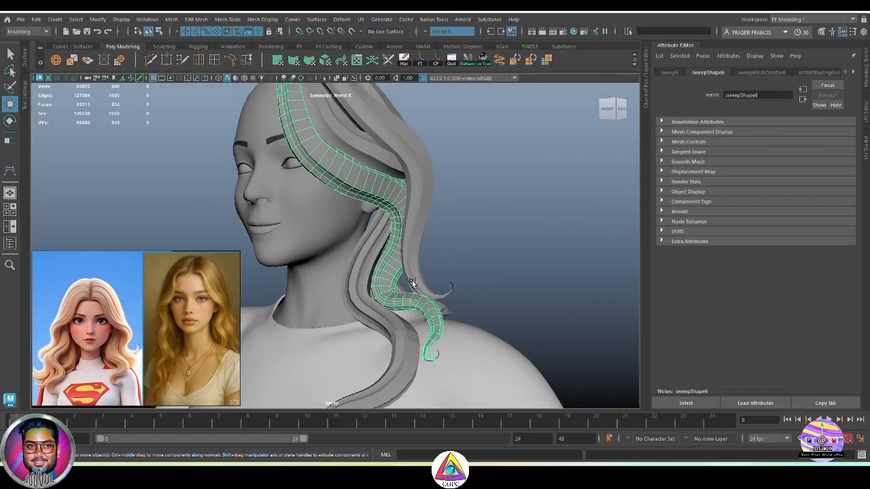
pyautogui.keyDown('alt'); pyautogui.moveTo(411, 285); pyautogui.dragTo(537, 279); pyautogui.keyUp('alt')
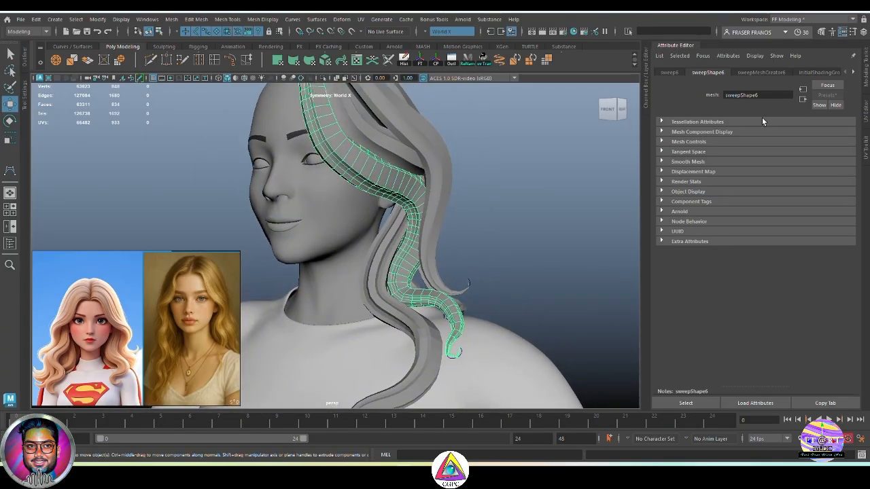
# Step: Try a profile height of 1.749 on the sweep6 strand, undo it, and set the profile width to 1.934
pyautogui.click(761, 72)
pyautogui.click(833, 186)
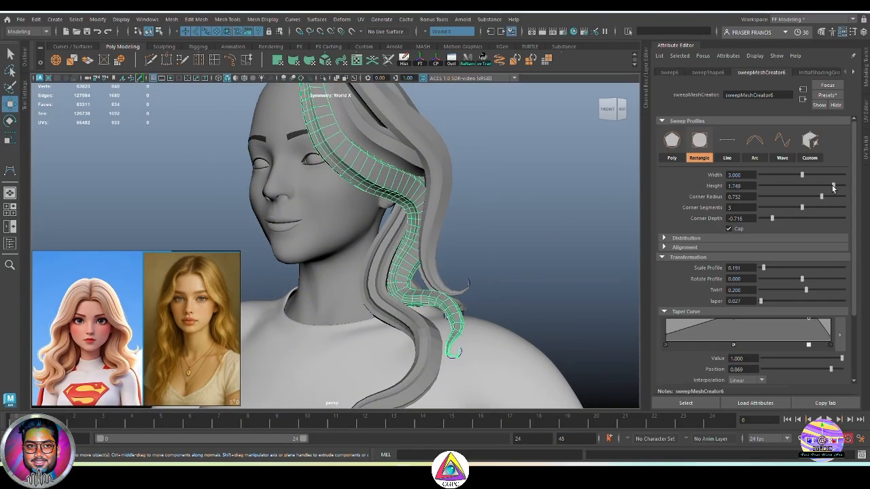
pyautogui.hotkey('ctrl', 'z')
pyautogui.moveTo(802, 175); pyautogui.dragTo(789, 176)
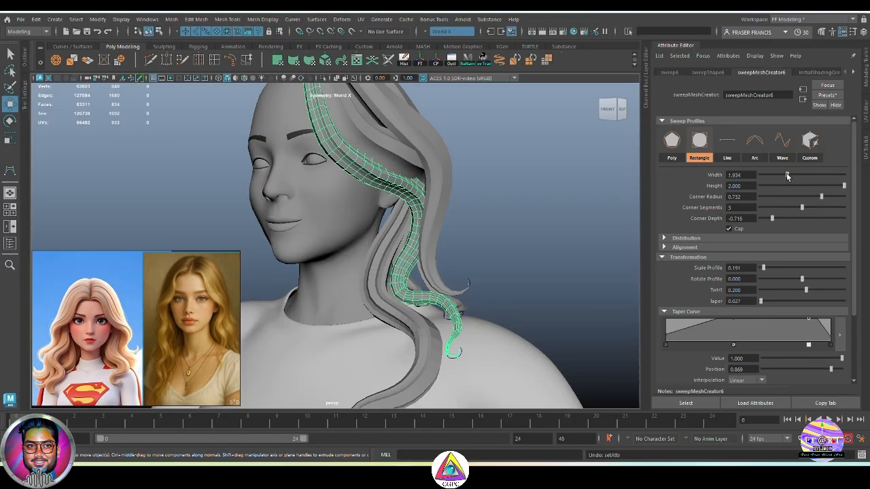
pyautogui.keyDown('alt'); pyautogui.moveTo(516, 244); pyautogui.dragTo(589, 323); pyautogui.keyUp('alt')
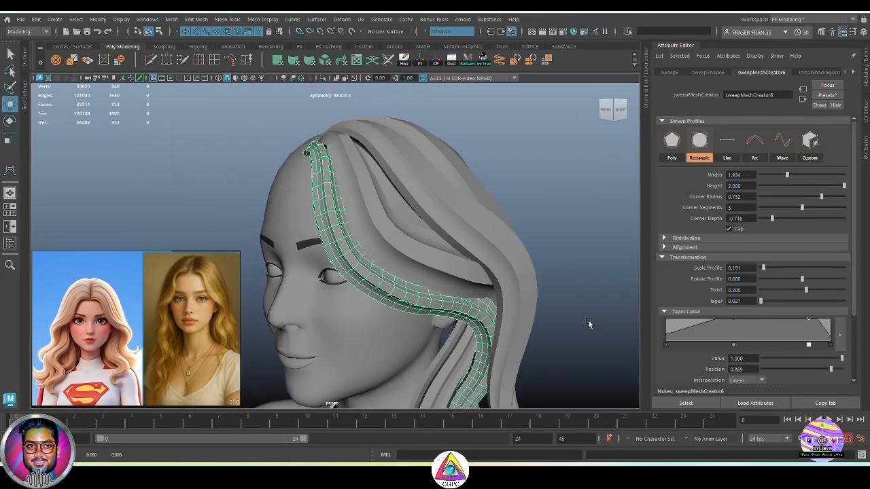
pyautogui.hotkey('ctrl', 'z')
pyautogui.moveTo(787, 175)
pyautogui.mouseDown()
pyautogui.moveTo(778, 172)
pyautogui.moveTo(786, 175)
pyautogui.mouseUp()
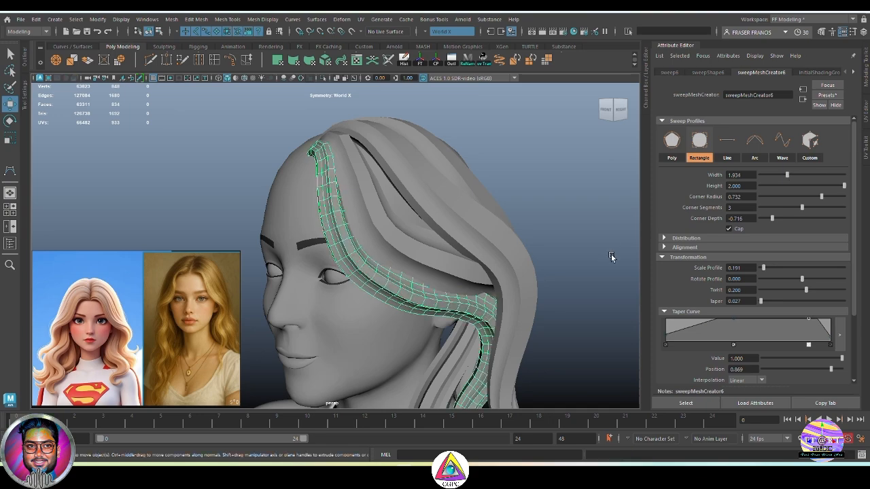
# Step: Examine the narrowed strand's shape and fit against the neighbouring strands from several angles
pyautogui.click(611, 256)
pyautogui.keyDown('alt'); pyautogui.moveTo(611, 257); pyautogui.dragTo(424, 274); pyautogui.keyUp('alt')
pyautogui.click(463, 284)
pyautogui.click(550, 288)
pyautogui.click(485, 285)
pyautogui.click(485, 277)
pyautogui.click(459, 340)
pyautogui.click(555, 237)
pyautogui.click(424, 274)
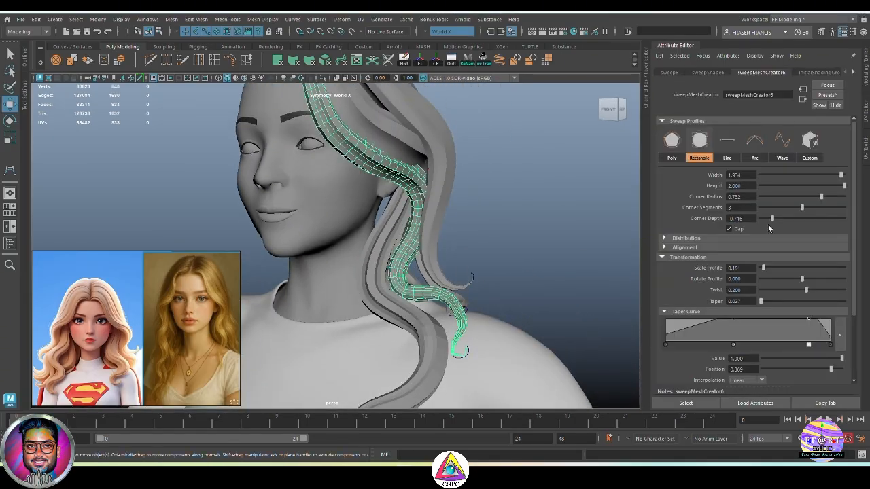
# Step: Raise the value of the point at position 0.8685 in sweepMeshCreator6's enlarged taper curve and check the strand from the side
pyautogui.click(837, 335)
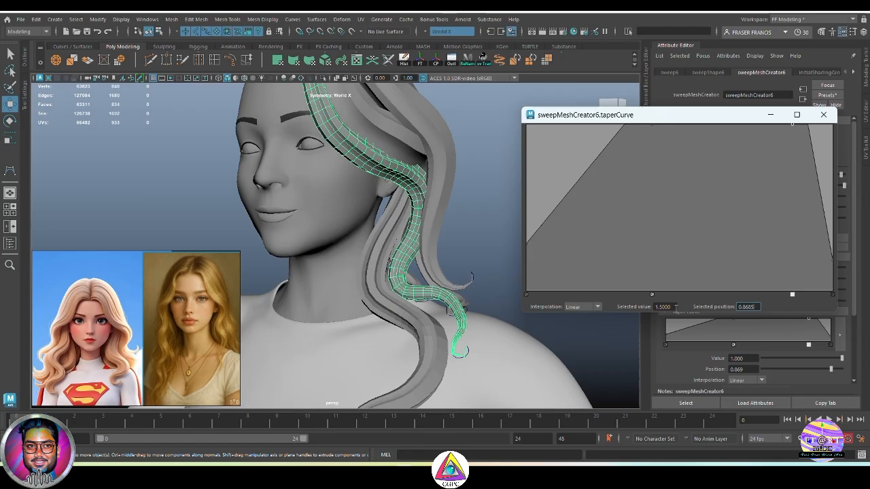
pyautogui.press('Return')
pyautogui.click(827, 117)
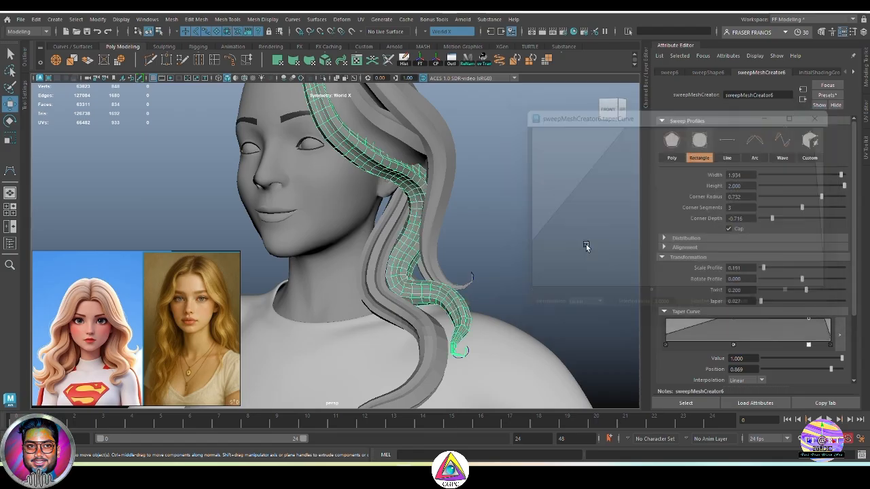
pyautogui.click(586, 250)
pyautogui.keyDown('alt'); pyautogui.moveTo(585, 288); pyautogui.dragTo(465, 342); pyautogui.keyUp('alt')
pyautogui.click(418, 232)
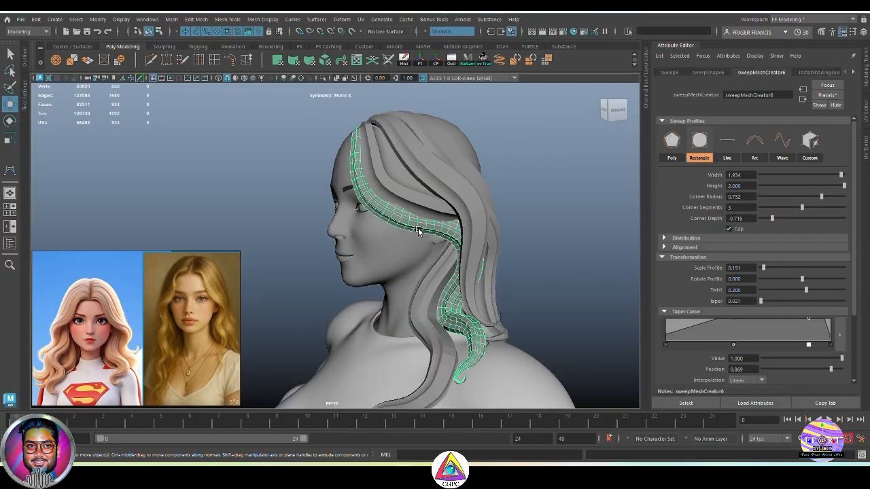
# Step: Set the face-framing strand's sweep profile to a width of 1.574 and a height of 1.552
pyautogui.keyDown('alt'); pyautogui.moveTo(527, 228); pyautogui.dragTo(720, 218); pyautogui.keyUp('alt')
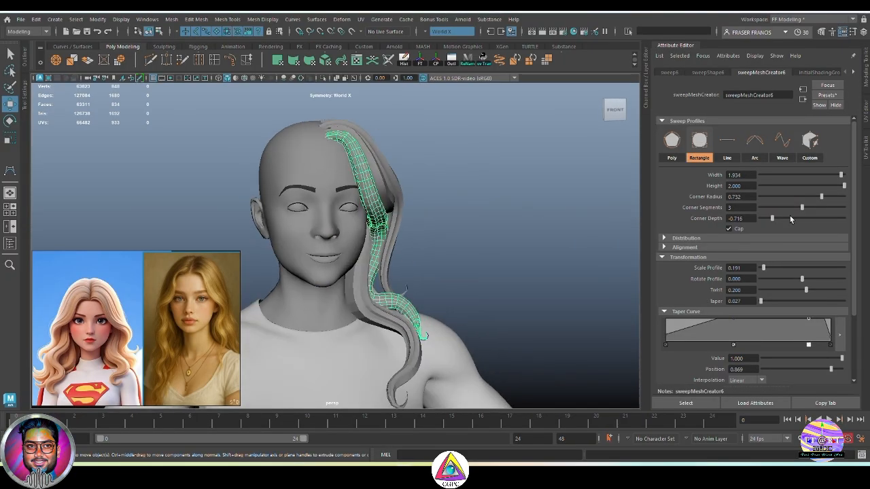
pyautogui.click(538, 253)
pyautogui.scroll(6, 538, 253)
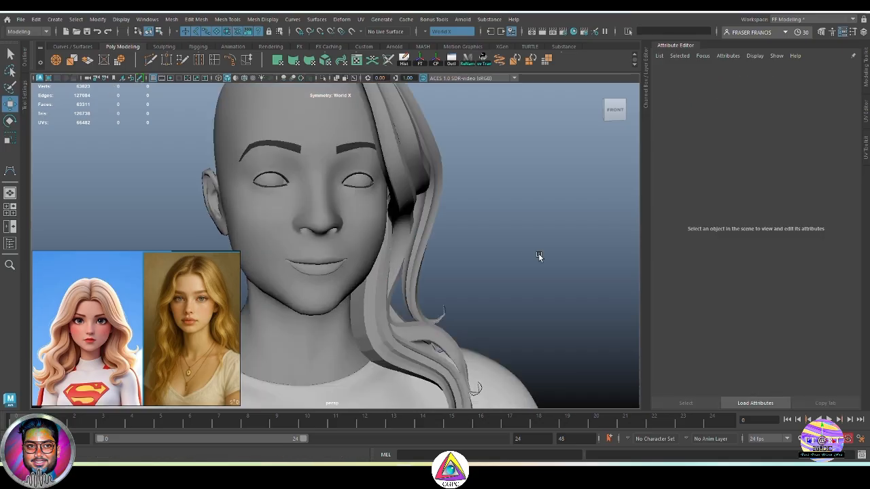
pyautogui.keyDown('alt'); pyautogui.moveTo(538, 253); pyautogui.dragTo(463, 187); pyautogui.keyUp('alt')
pyautogui.click(463, 188)
pyautogui.keyDown('alt'); pyautogui.moveTo(373, 212); pyautogui.dragTo(430, 214); pyautogui.keyUp('alt')
pyautogui.moveTo(836, 177)
pyautogui.mouseDown()
pyautogui.moveTo(817, 182)
pyautogui.moveTo(827, 182)
pyautogui.mouseUp()
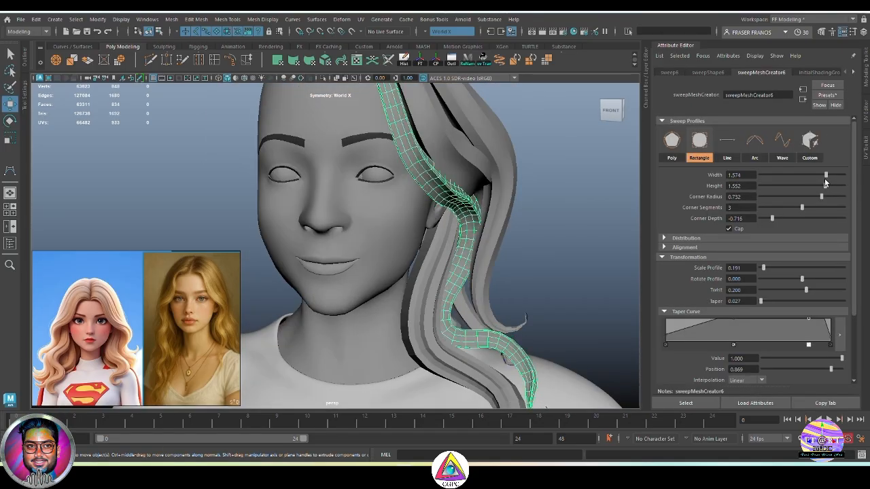
pyautogui.click(593, 255)
pyautogui.keyDown('alt'); pyautogui.moveTo(593, 254); pyautogui.dragTo(546, 254); pyautogui.keyUp('alt')
pyautogui.keyDown('alt'); pyautogui.moveTo(546, 286); pyautogui.dragTo(521, 254, button='middle'); pyautogui.keyUp('alt')
pyautogui.click(521, 252)
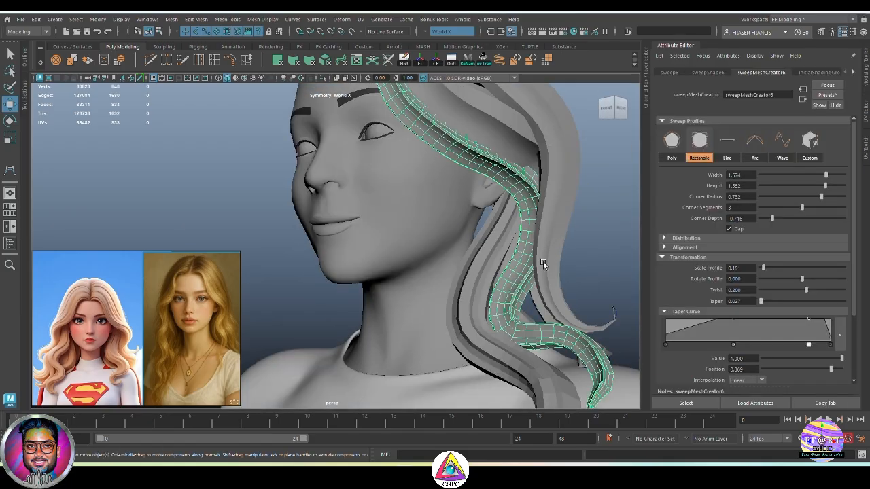
# Step: Undo the last width change and set the face-framing strand's Scale Profile to 0.109
pyautogui.hotkey('ctrl', 'z')
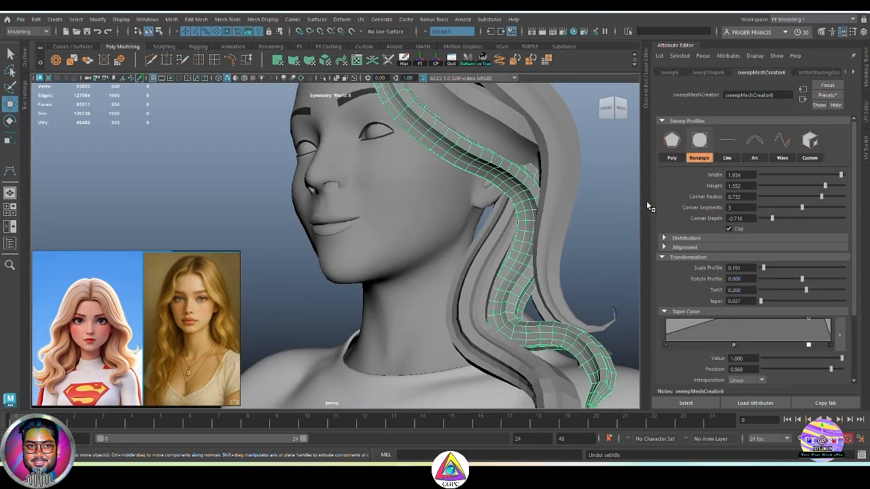
pyautogui.moveTo(763, 269); pyautogui.dragTo(762, 269)
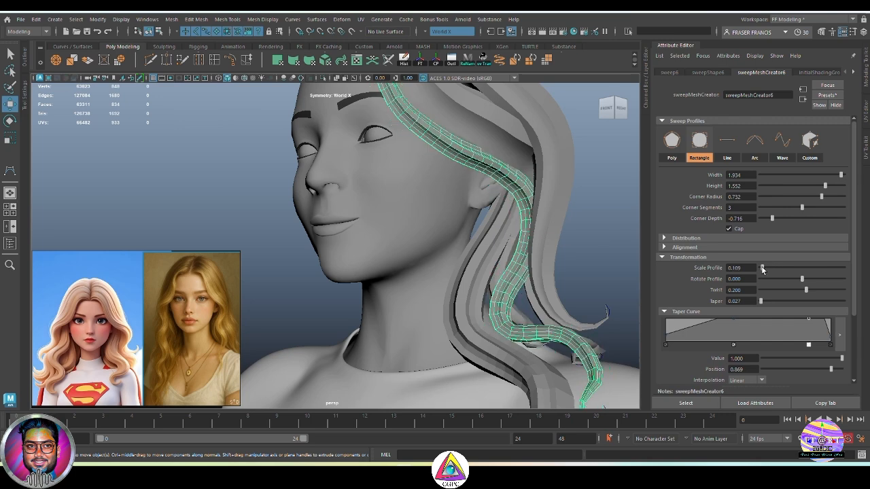
pyautogui.click(606, 262)
pyautogui.keyDown('alt'); pyautogui.moveTo(606, 262); pyautogui.dragTo(540, 277, button='right'); pyautogui.keyUp('alt')
pyautogui.keyDown('alt'); pyautogui.moveTo(541, 277); pyautogui.dragTo(511, 270); pyautogui.keyUp('alt')
pyautogui.click(501, 273)
# Step: Set the selected taper curve point's value to 3.0 for the face-framing strand
pyautogui.click(838, 335)
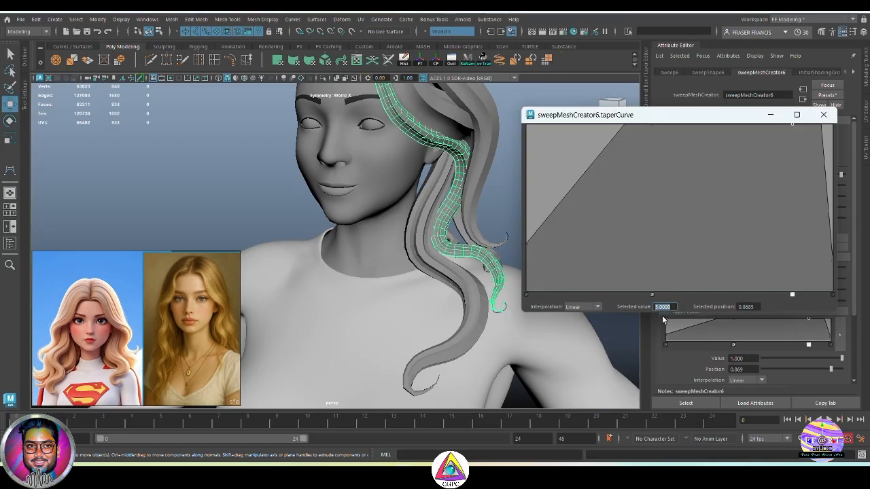
pyautogui.click(832, 115)
pyautogui.click(580, 223)
# Step: Delete the sweep mesh of the long front strand that falls over the chest
pyautogui.keyDown('alt'); pyautogui.moveTo(580, 234); pyautogui.dragTo(536, 272); pyautogui.keyUp('alt')
pyautogui.keyDown('alt'); pyautogui.moveTo(536, 272); pyautogui.dragTo(500, 303, button='right'); pyautogui.keyUp('alt')
pyautogui.keyDown('alt'); pyautogui.moveTo(500, 303); pyautogui.dragTo(482, 292); pyautogui.keyUp('alt')
pyautogui.click(468, 326)
pyautogui.press('Delete')
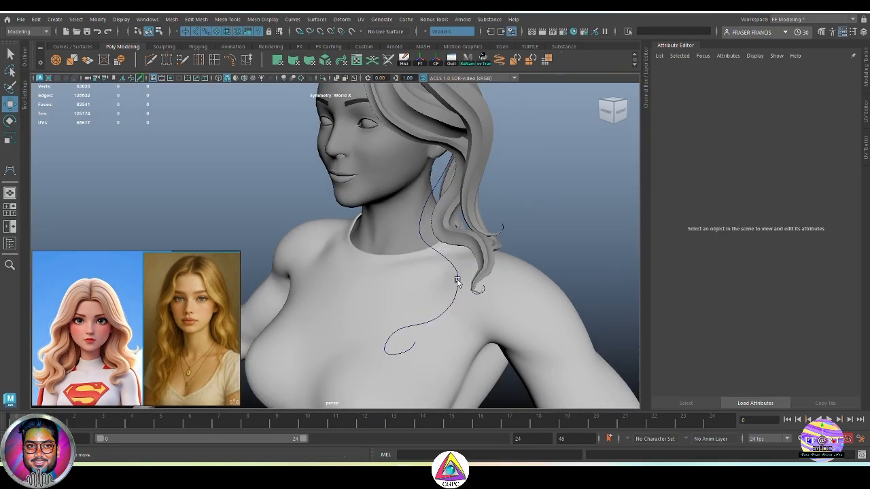
pyautogui.click(457, 280)
pyautogui.click(500, 62)
pyautogui.click(825, 101)
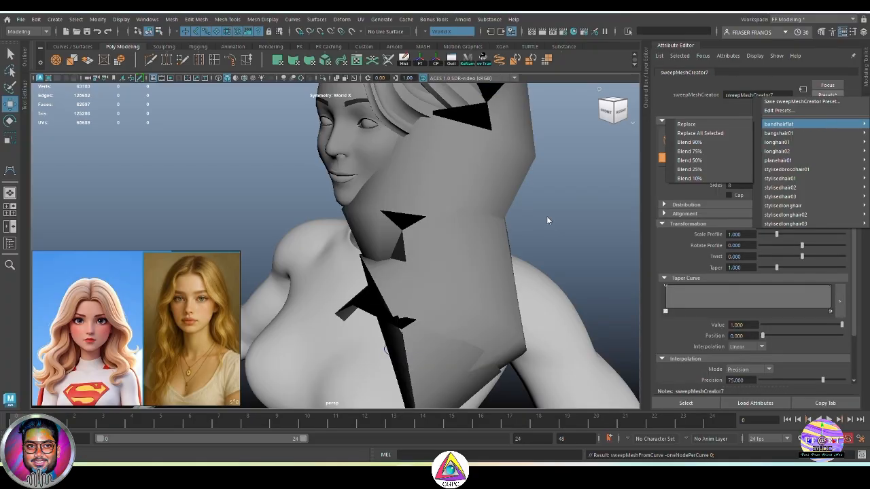
pyautogui.click(676, 121)
pyautogui.click(467, 252)
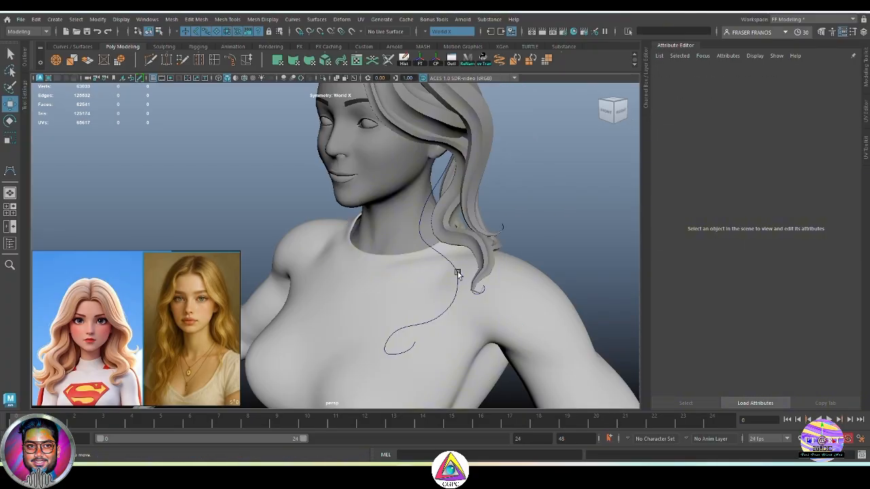
# Step: Rebuild the bare guide curve of the long front strand over the chest
pyautogui.click(458, 273)
pyautogui.click(467, 266)
pyautogui.click(297, 20)
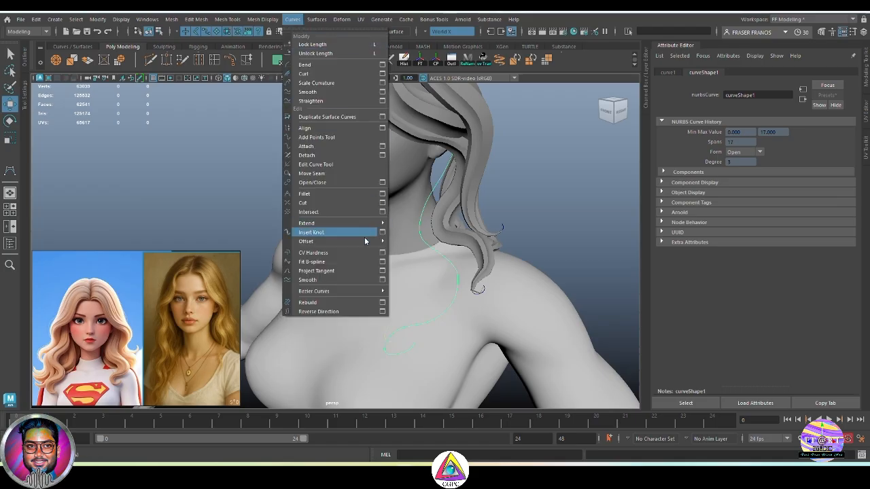
pyautogui.click(365, 303)
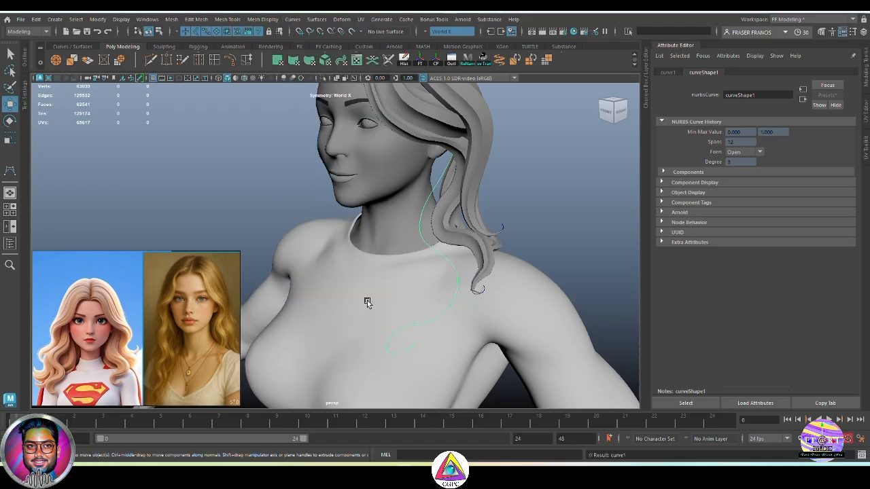
pyautogui.click(551, 220)
pyautogui.click(460, 274)
pyautogui.moveTo(546, 186); pyautogui.dragTo(496, 187, button='right')
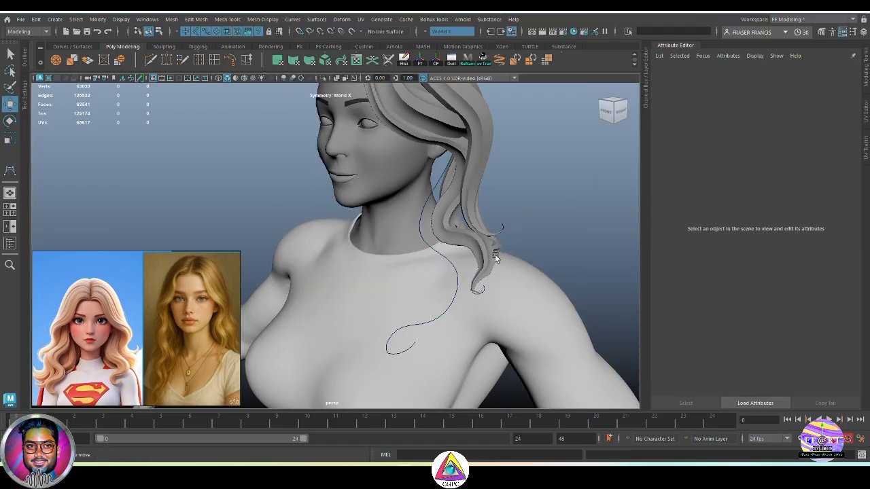
# Step: Create a sweep mesh on the rebuilt chest-strand curve and replace its settings with the stylisedlonghair02 preset
pyautogui.click(457, 274)
pyautogui.click(500, 60)
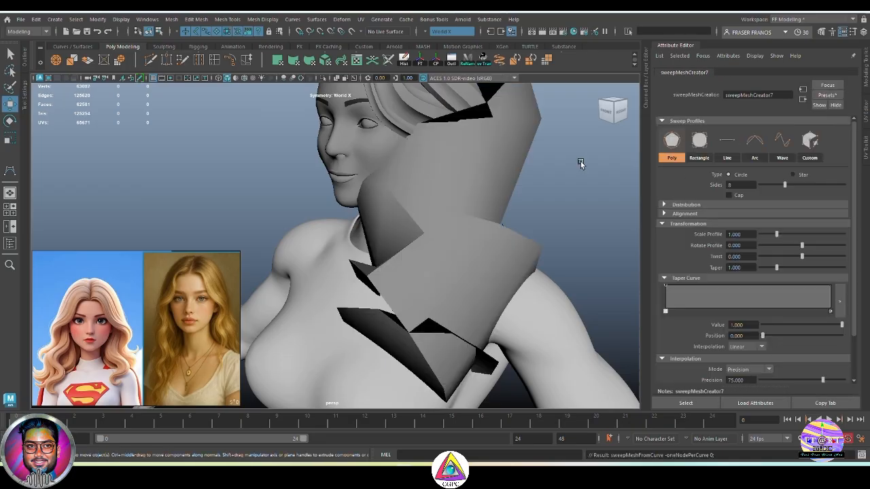
pyautogui.click(828, 95)
pyautogui.moveTo(823, 215)
pyautogui.click(686, 217)
# Step: Delete the sweep mesh of the face-framing strand running past the ear
pyautogui.keyDown('alt'); pyautogui.moveTo(565, 216); pyautogui.dragTo(442, 248); pyautogui.keyUp('alt')
pyautogui.click(510, 267)
pyautogui.click(394, 212)
pyautogui.scroll(4, 449, 252)
pyautogui.press('Delete')
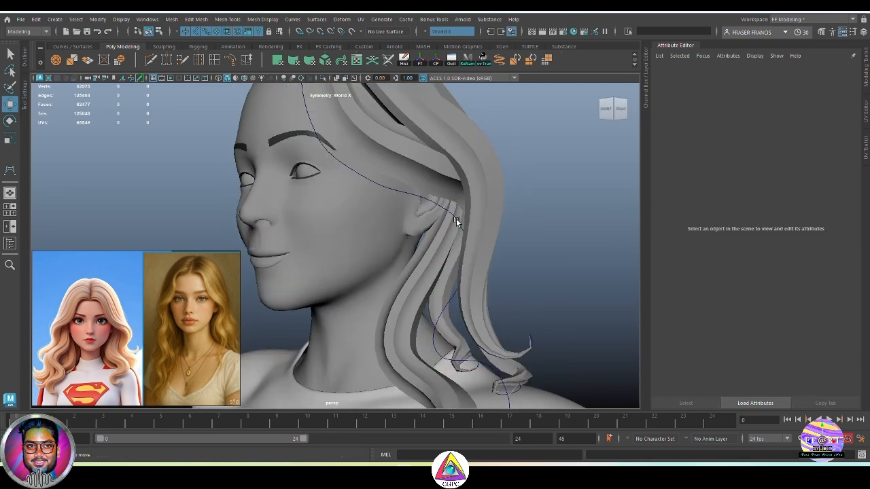
# Step: Rebuild the face-framing strand's guide curve
pyautogui.click(456, 218)
pyautogui.click(293, 19)
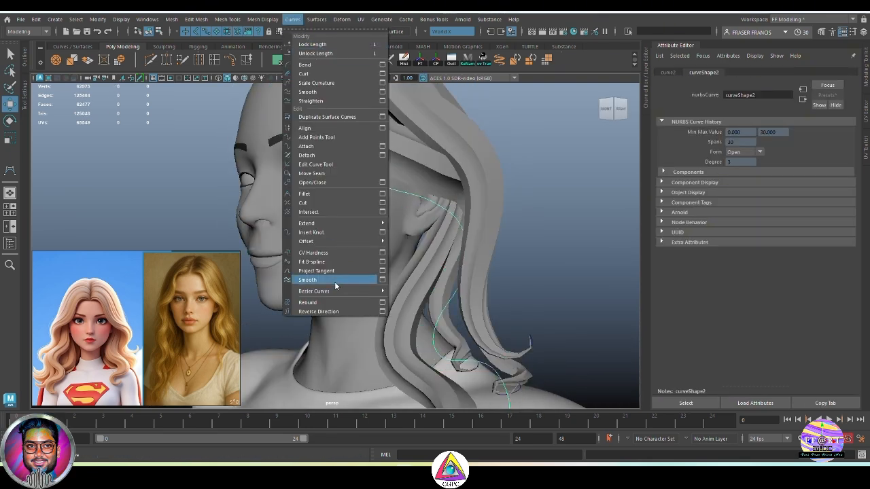
pyautogui.click(336, 301)
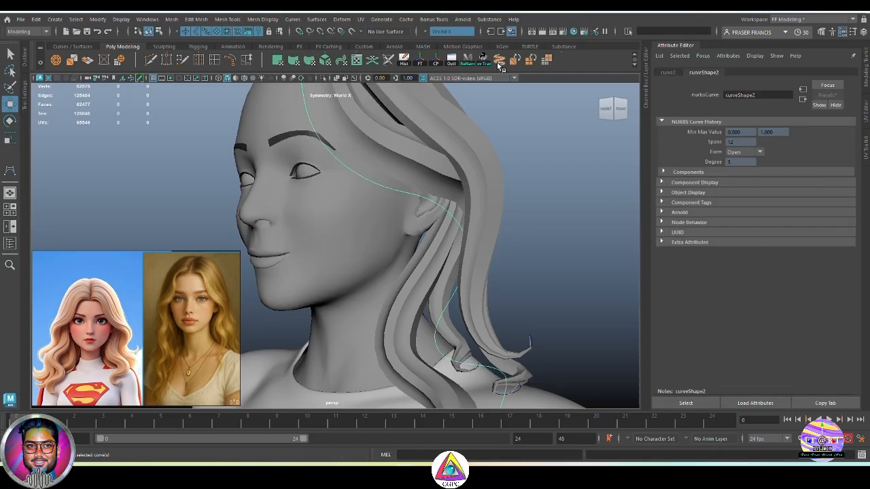
# Step: Create a sweep mesh on the face-framing curve and replace its settings with the stylisedlonghair02 preset
pyautogui.click(498, 60)
pyautogui.click(827, 96)
pyautogui.moveTo(833, 207)
pyautogui.click(726, 215)
# Step: Set the new face-framing strand's sweep profile to a width of 1.803 and a height of 1.694
pyautogui.keyDown('alt'); pyautogui.moveTo(517, 228); pyautogui.dragTo(454, 249); pyautogui.keyUp('alt')
pyautogui.click(432, 228)
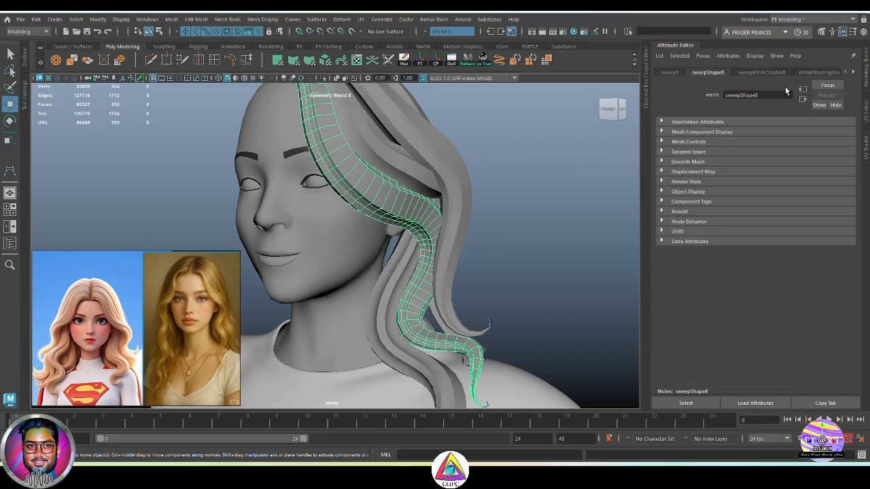
pyautogui.moveTo(802, 175); pyautogui.dragTo(785, 178)
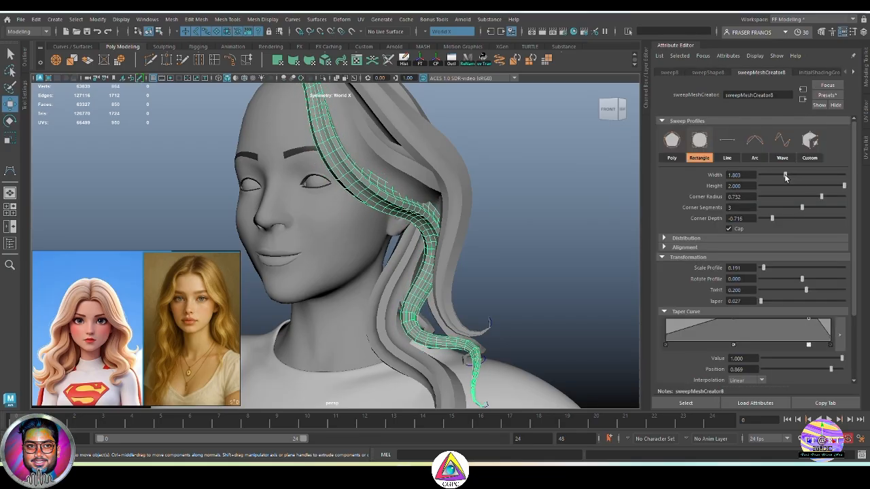
pyautogui.moveTo(599, 275)
pyautogui.keyDown('alt'); pyautogui.mouseDown()
pyautogui.moveTo(578, 254)
pyautogui.moveTo(590, 270)
pyautogui.mouseUp(); pyautogui.keyUp('alt')
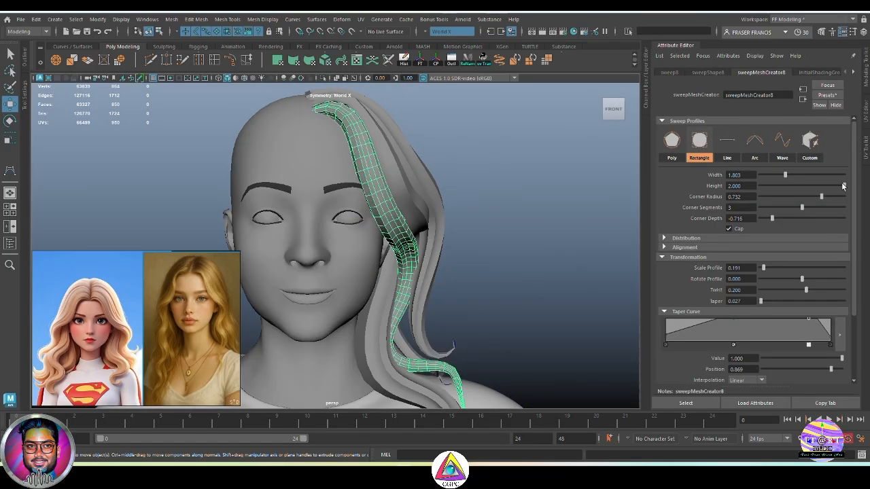
pyautogui.moveTo(842, 186); pyautogui.dragTo(825, 187)
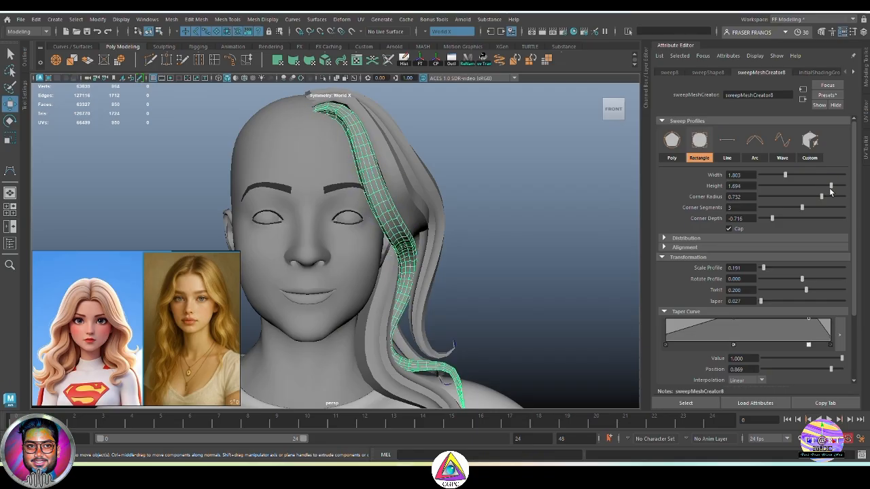
pyautogui.click(511, 219)
pyautogui.keyDown('alt'); pyautogui.moveTo(511, 219); pyautogui.dragTo(470, 265); pyautogui.keyUp('alt')
pyautogui.keyDown('alt'); pyautogui.moveTo(470, 265); pyautogui.dragTo(483, 232, button='middle'); pyautogui.keyUp('alt')
pyautogui.click(463, 242)
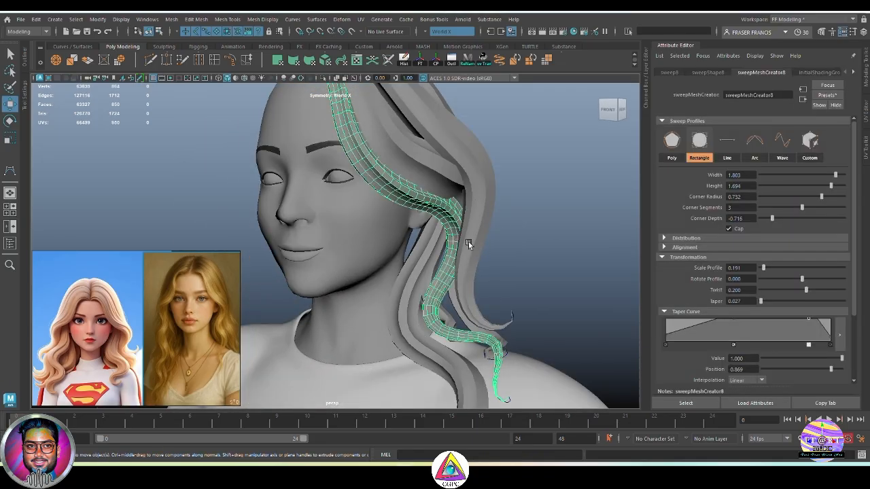
# Step: Set the selected point of the face-framing strand's taper curve to a value of 1.5
pyautogui.click(839, 334)
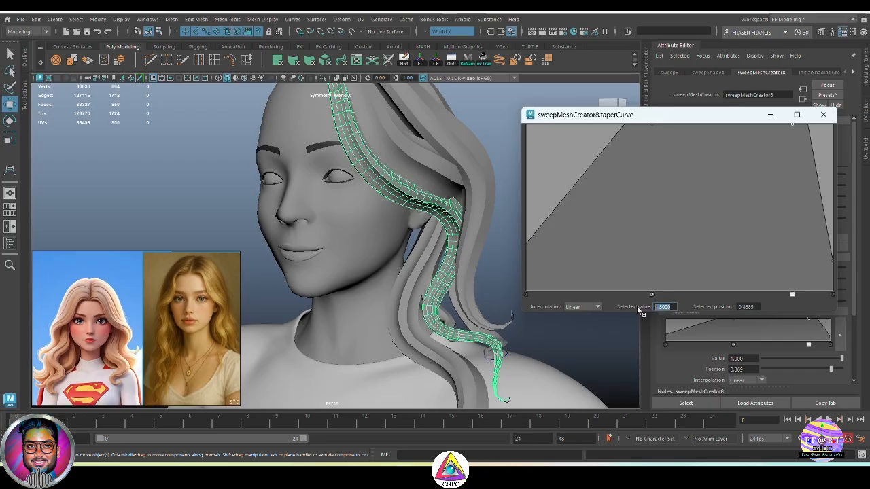
pyautogui.click(626, 336)
pyautogui.click(824, 114)
# Step: Delete the sweep mesh of the strand just above the face-framing one on the side of the head
pyautogui.keyDown('alt'); pyautogui.moveTo(613, 268); pyautogui.dragTo(562, 317, button='right'); pyautogui.keyUp('alt')
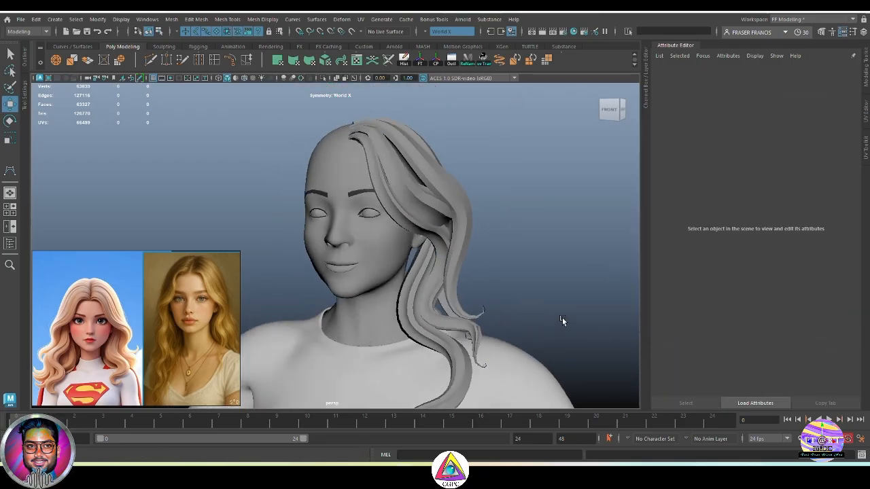
pyautogui.keyDown('alt'); pyautogui.moveTo(562, 317); pyautogui.dragTo(573, 316); pyautogui.keyUp('alt')
pyautogui.keyDown('alt'); pyautogui.moveTo(573, 317); pyautogui.dragTo(536, 264, button='middle'); pyautogui.keyUp('alt')
pyautogui.keyDown('alt'); pyautogui.moveTo(536, 263); pyautogui.dragTo(410, 210); pyautogui.keyUp('alt')
pyautogui.click(439, 235)
pyautogui.keyDown('alt'); pyautogui.moveTo(410, 210); pyautogui.dragTo(454, 258, button='right'); pyautogui.keyUp('alt')
pyautogui.keyDown('alt'); pyautogui.moveTo(454, 258); pyautogui.dragTo(437, 303); pyautogui.keyUp('alt')
pyautogui.press('Delete')
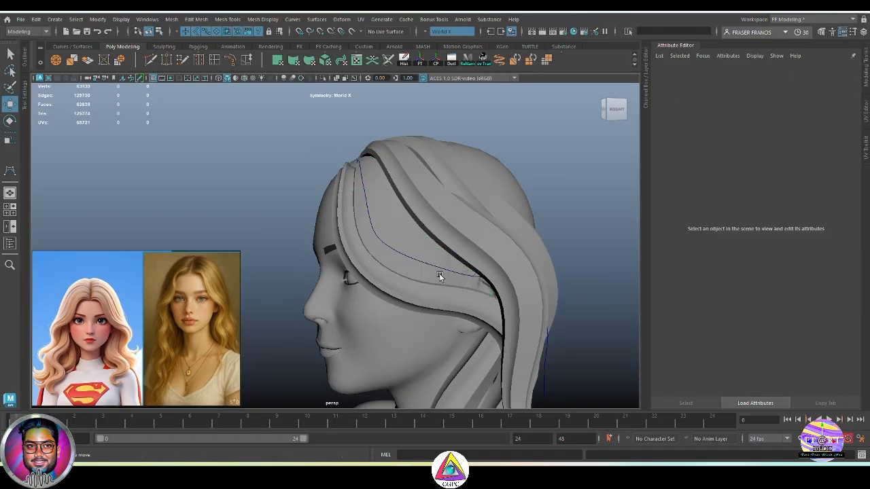
# Step: Rebuild the exposed guide curve above the face-framing strand
pyautogui.click(445, 269)
pyautogui.click(292, 19)
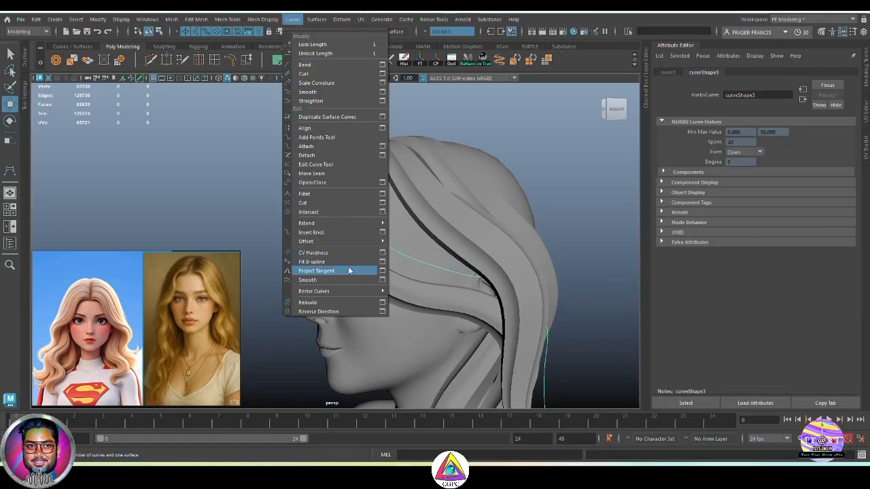
pyautogui.click(348, 266)
# Step: Create a sweep mesh on the curve above the face-framing strand and replace its settings with the stylisedlonghair02 preset
pyautogui.scroll(-3, 523, 307)
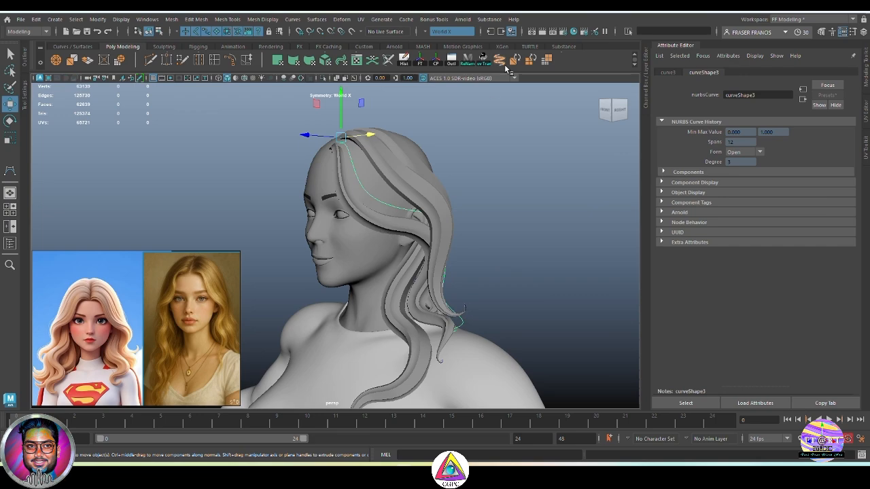
pyautogui.click(500, 60)
pyautogui.click(827, 95)
pyautogui.moveTo(832, 207)
pyautogui.click(738, 215)
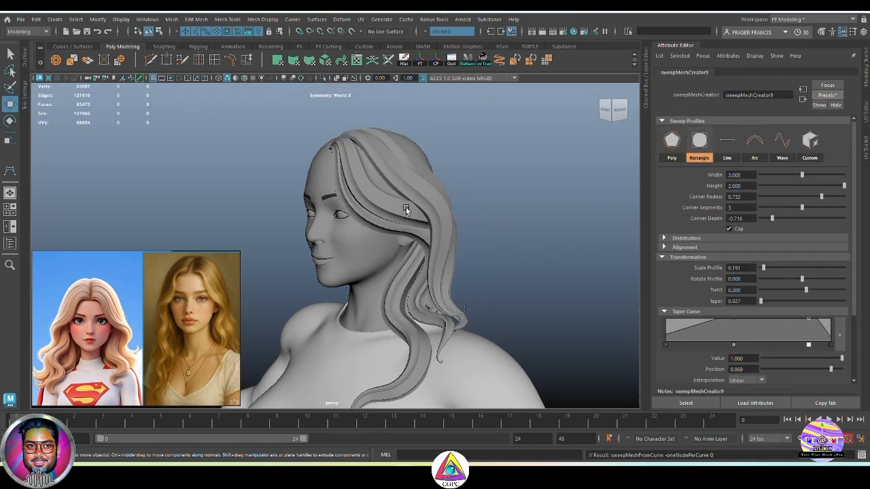
# Step: Examine the hair strands from the side and in the front orthographic view against the reference images
pyautogui.click(406, 208)
pyautogui.keyDown('alt'); pyautogui.moveTo(472, 225); pyautogui.dragTo(537, 239, button='right'); pyautogui.keyUp('alt')
pyautogui.keyDown('alt'); pyautogui.moveTo(537, 239); pyautogui.dragTo(487, 297); pyautogui.keyUp('alt')
pyautogui.click(538, 258)
pyautogui.click(449, 233)
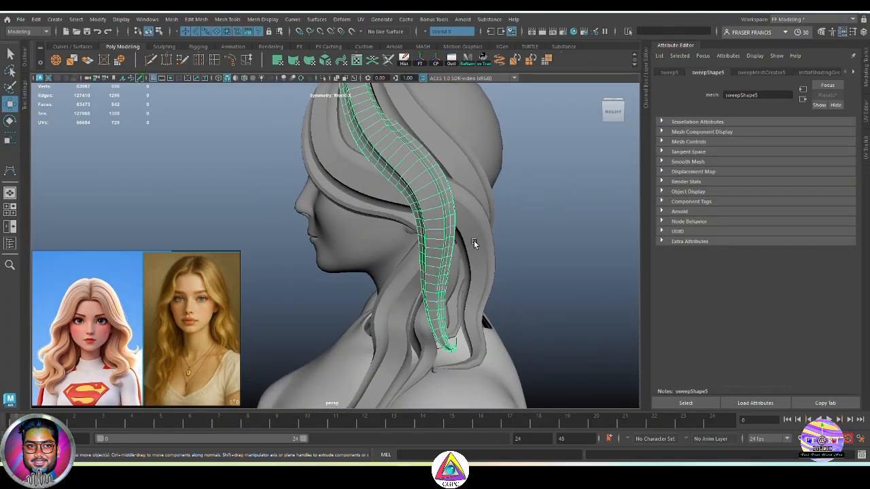
pyautogui.keyDown('alt'); pyautogui.moveTo(473, 242); pyautogui.dragTo(511, 250); pyautogui.keyUp('alt')
pyautogui.click(492, 239)
pyautogui.press('space')
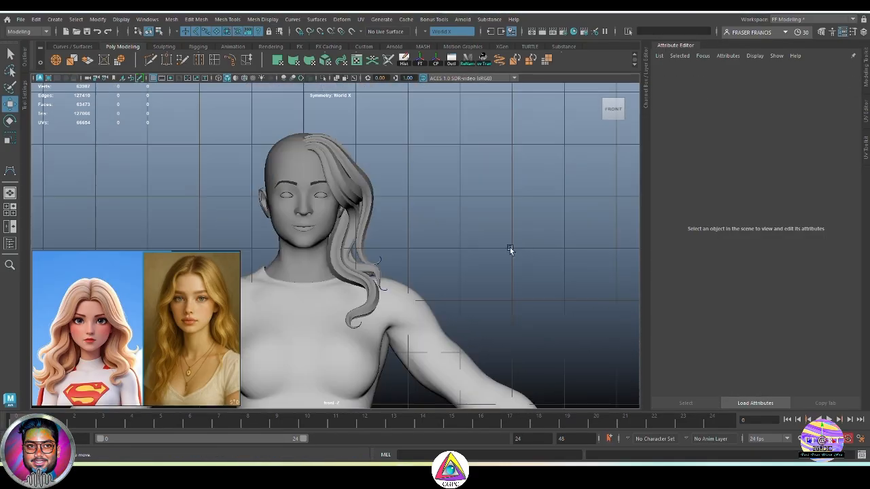
pyautogui.keyDown('alt'); pyautogui.moveTo(464, 228); pyautogui.dragTo(481, 251, button='middle'); pyautogui.keyUp('alt')
pyautogui.keyDown('alt'); pyautogui.moveTo(480, 252); pyautogui.dragTo(508, 266, button='right'); pyautogui.keyUp('alt')
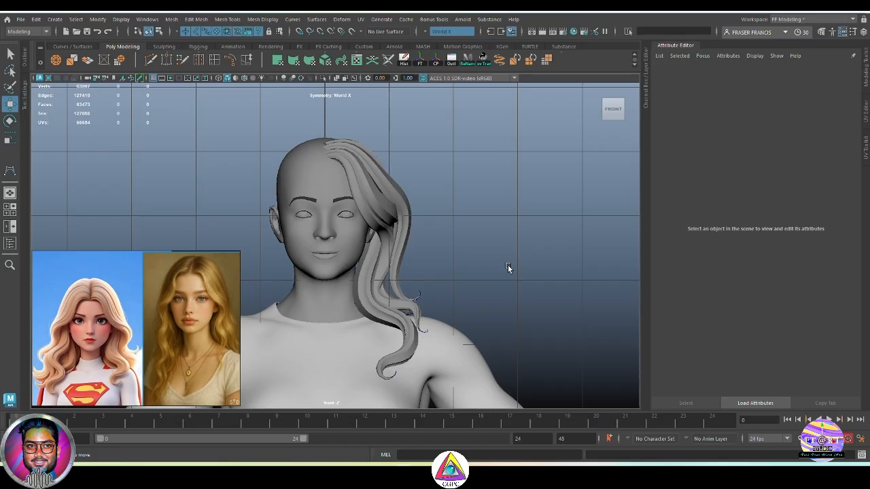
# Step: Narrow the sweep profile of the outer side strand to a width of 2.393
pyautogui.click(406, 221)
pyautogui.press('space')
pyautogui.moveTo(446, 241); pyautogui.dragTo(440, 266)
pyautogui.keyDown('alt'); pyautogui.moveTo(440, 266); pyautogui.dragTo(468, 273, button='right'); pyautogui.keyUp('alt')
pyautogui.keyDown('alt'); pyautogui.moveTo(467, 274); pyautogui.dragTo(474, 298, button='middle'); pyautogui.keyUp('alt')
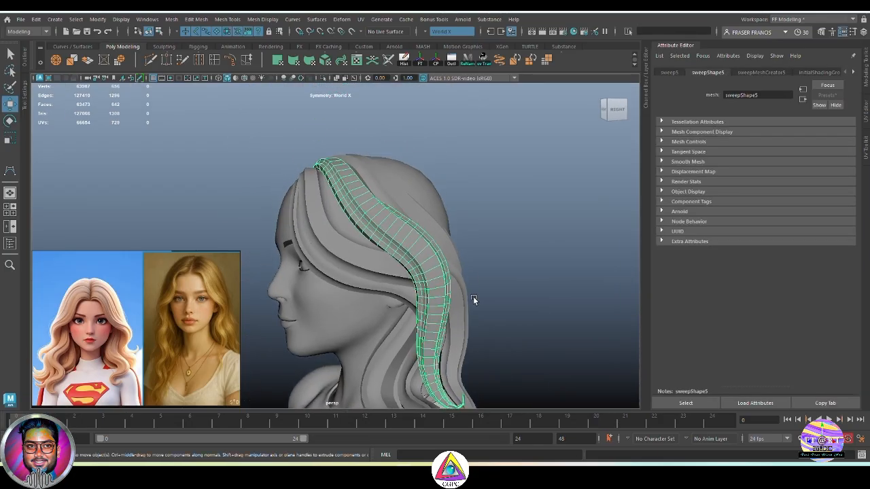
pyautogui.keyDown('alt'); pyautogui.moveTo(473, 297); pyautogui.dragTo(514, 293); pyautogui.keyUp('alt')
pyautogui.click(762, 73)
pyautogui.keyDown('alt'); pyautogui.moveTo(521, 254); pyautogui.dragTo(585, 238); pyautogui.keyUp('alt')
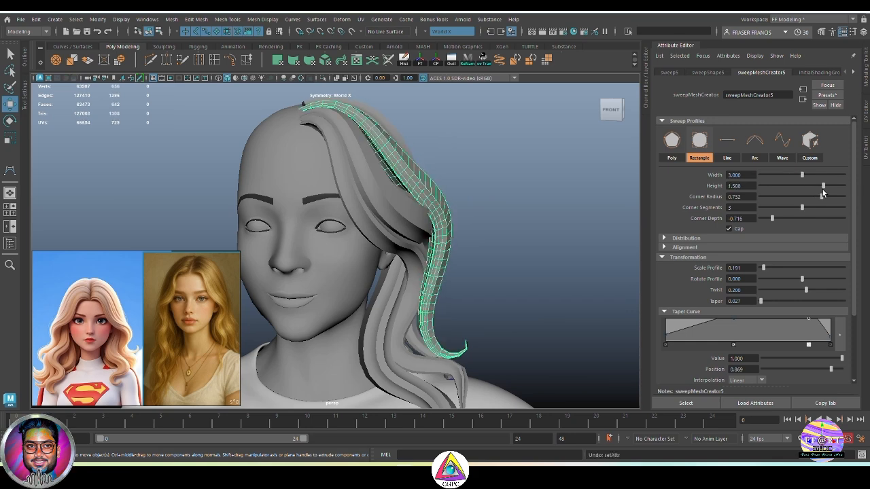
pyautogui.moveTo(766, 270); pyautogui.dragTo(761, 268)
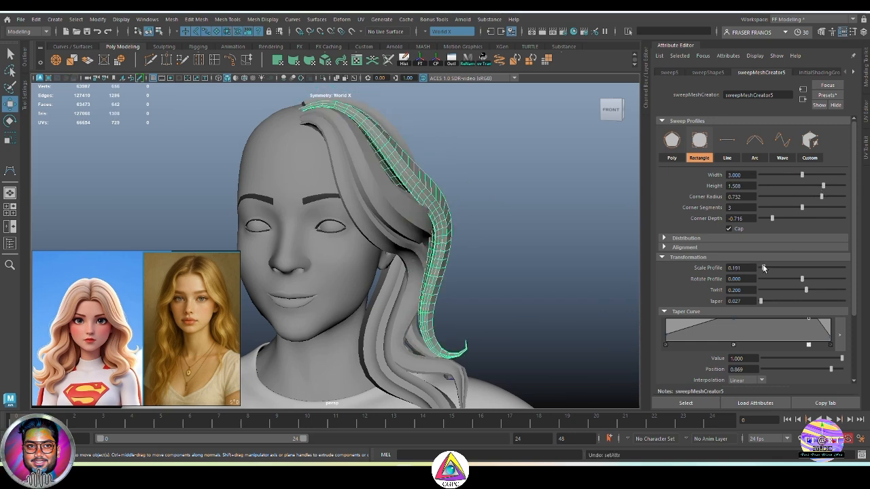
pyautogui.click(511, 216)
pyautogui.click(445, 211)
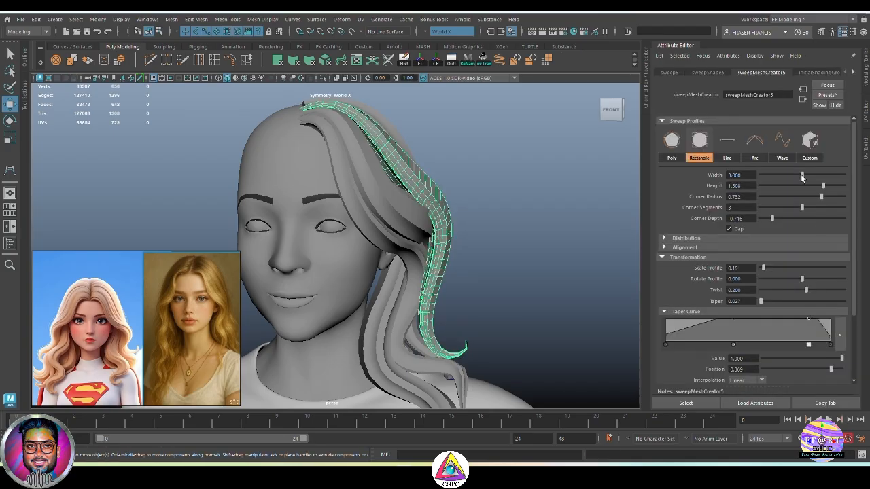
pyautogui.moveTo(793, 182); pyautogui.dragTo(792, 182)
pyautogui.keyDown('alt'); pyautogui.moveTo(574, 250); pyautogui.dragTo(595, 256); pyautogui.keyUp('alt')
pyautogui.click(548, 246)
# Step: Set the strand above the face-framing one to width 2.623, height 1.538 and corner radius 0.764, and adjust its profile scale
pyautogui.click(406, 212)
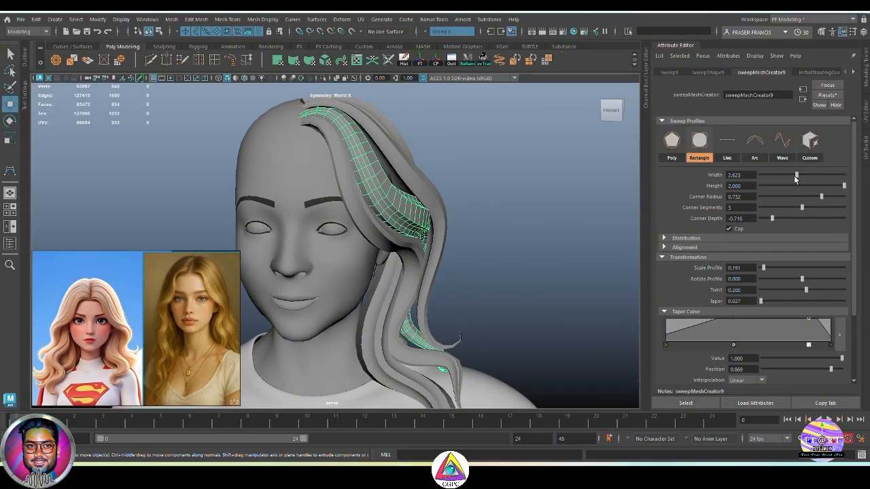
pyautogui.keyDown('alt'); pyautogui.moveTo(608, 258); pyautogui.dragTo(506, 264); pyautogui.keyUp('alt')
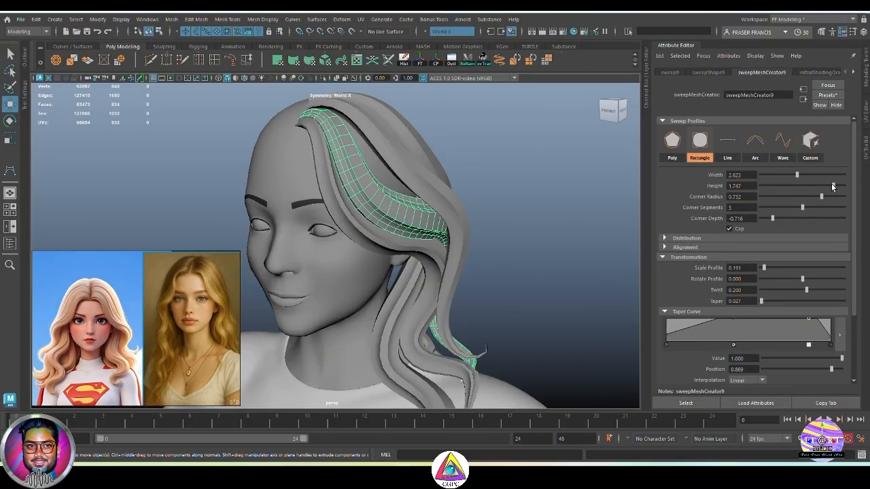
pyautogui.click(554, 284)
pyautogui.keyDown('alt'); pyautogui.moveTo(554, 284); pyautogui.dragTo(469, 258); pyautogui.keyUp('alt')
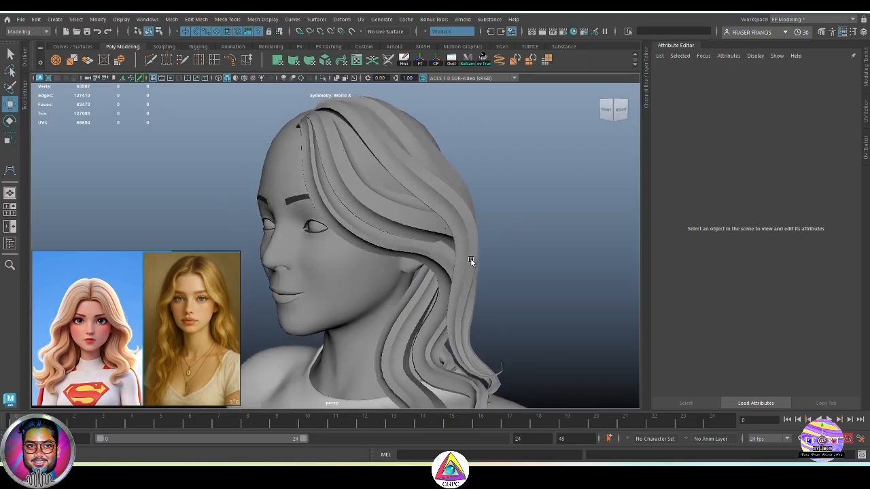
pyautogui.click(415, 239)
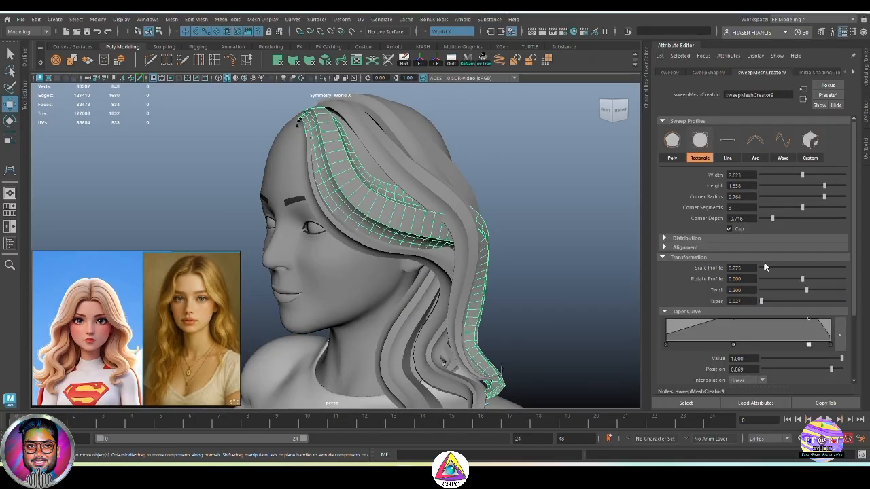
pyautogui.moveTo(765, 267); pyautogui.dragTo(760, 267)
pyautogui.click(522, 336)
pyautogui.keyDown('alt'); pyautogui.moveTo(522, 336); pyautogui.dragTo(457, 257); pyautogui.keyUp('alt')
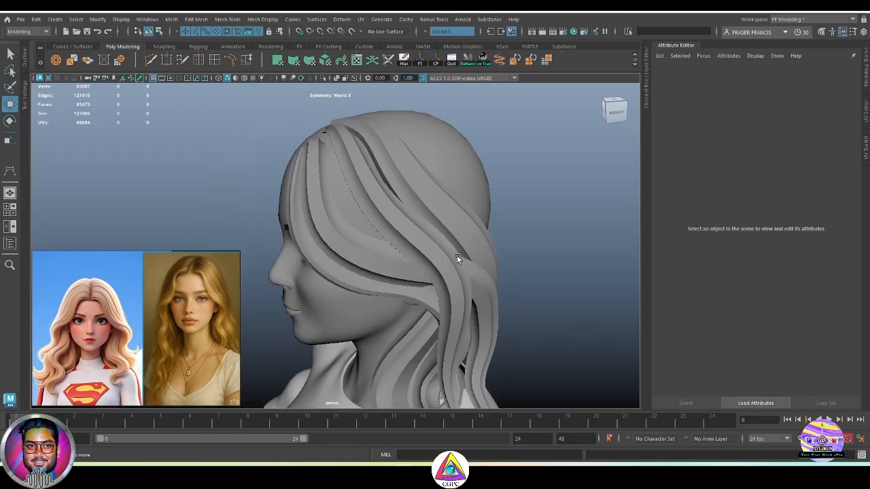
# Step: Check the resized strands from the side and close up in the front orthographic view
pyautogui.click(460, 253)
pyautogui.moveTo(503, 292)
pyautogui.keyDown('alt'); pyautogui.mouseDown()
pyautogui.moveTo(449, 311)
pyautogui.moveTo(479, 295)
pyautogui.moveTo(497, 318)
pyautogui.moveTo(429, 301)
pyautogui.moveTo(515, 300)
pyautogui.mouseUp(); pyautogui.keyUp('alt')
pyautogui.click(484, 297)
pyautogui.press('space')
pyautogui.moveTo(499, 264); pyautogui.dragTo(512, 307)
pyautogui.press('space')
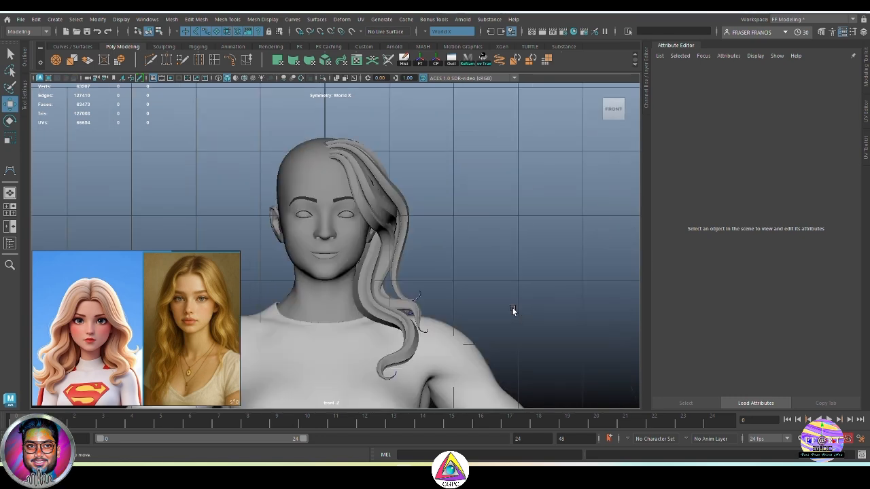
pyautogui.scroll(5, 473, 239)
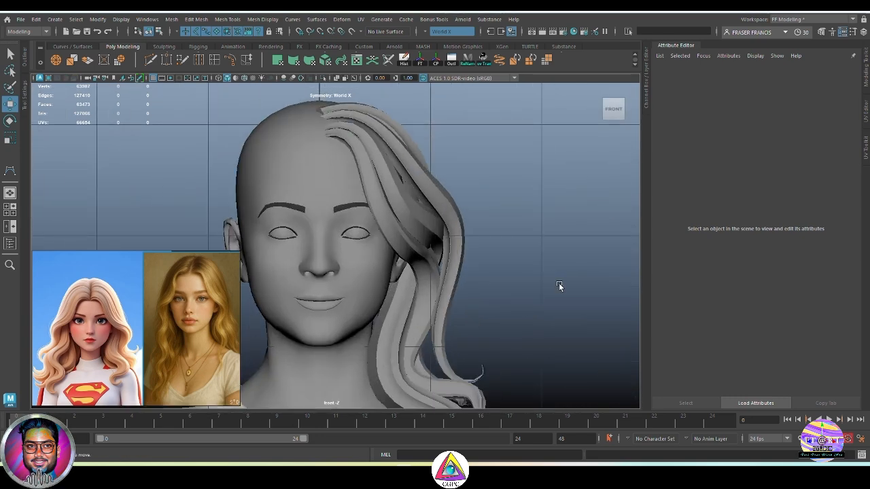
# Step: Try hiding the outer side strand's sweep mesh to expose its guide curve
pyautogui.click(456, 233)
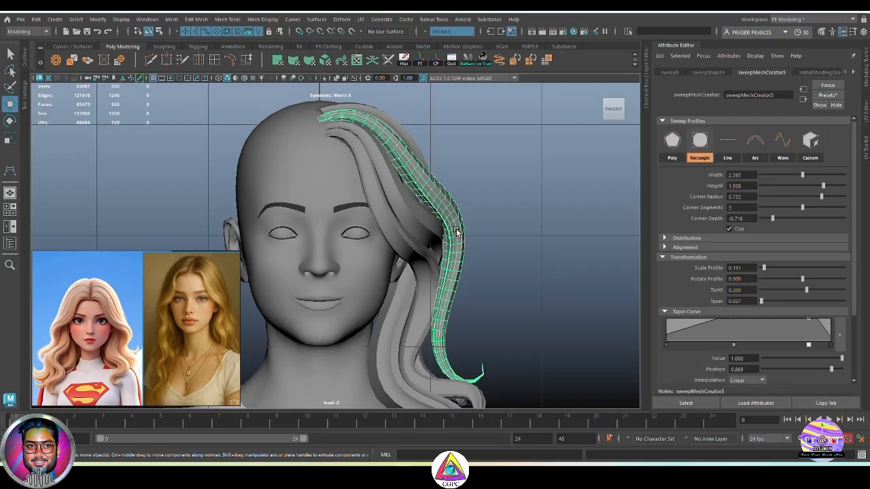
pyautogui.press('space')
pyautogui.moveTo(484, 250); pyautogui.dragTo(549, 254)
pyautogui.click(557, 266)
pyautogui.press('space')
pyautogui.moveTo(501, 242); pyautogui.dragTo(501, 261)
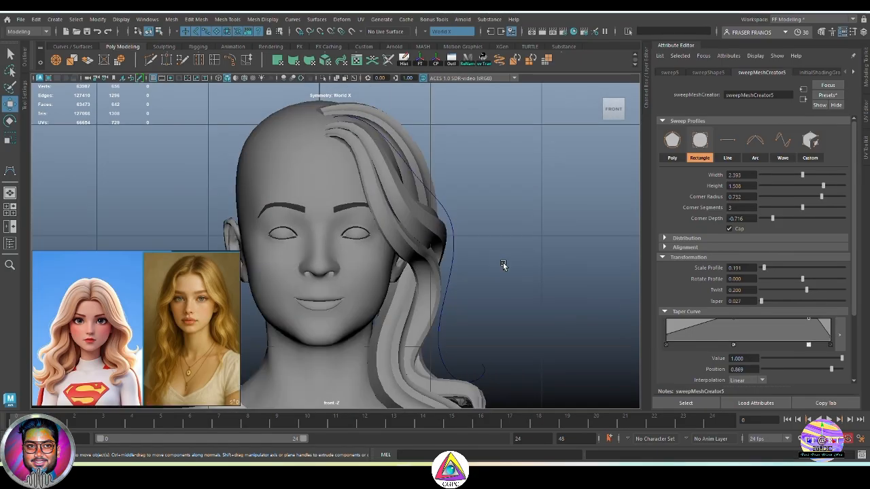
pyautogui.hotkey('ctrl', 'h')
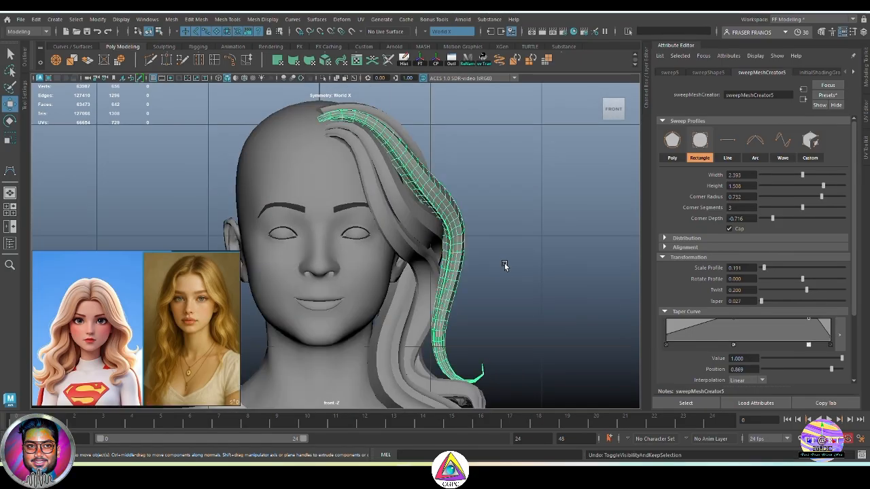
# Step: Show curve5's control vertices, adjust the soft selection falloff and shift the middle of the curve along the side of the head
pyautogui.click(24, 67)
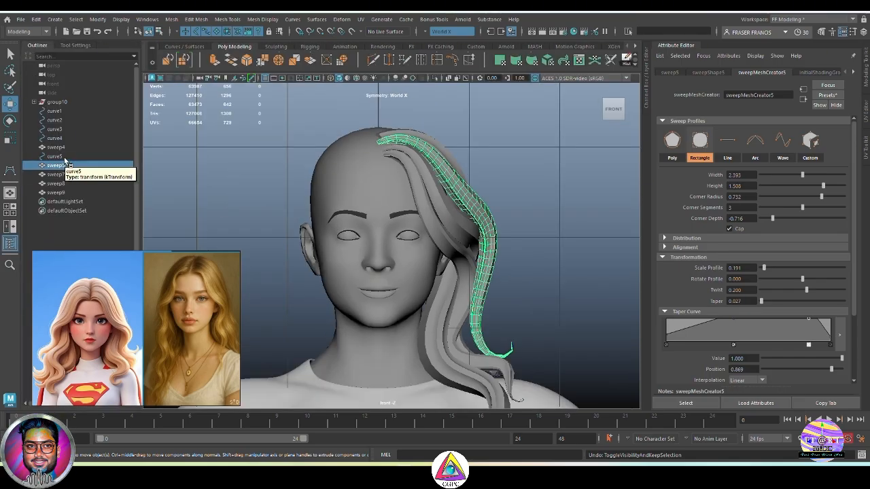
pyautogui.click(65, 158)
pyautogui.moveTo(510, 235); pyautogui.dragTo(525, 263, button='right')
pyautogui.keyDown('alt'); pyautogui.moveTo(526, 278); pyautogui.dragTo(547, 247); pyautogui.keyUp('alt')
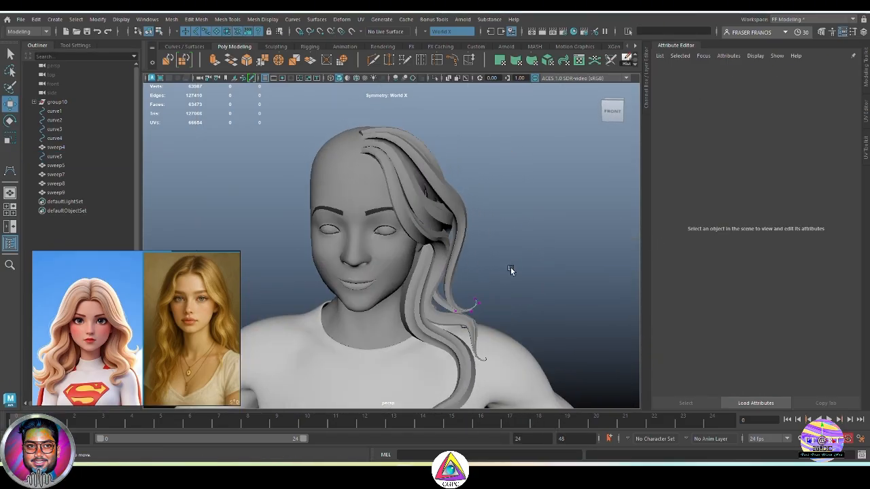
pyautogui.moveTo(511, 269); pyautogui.dragTo(439, 193)
pyautogui.press('4')
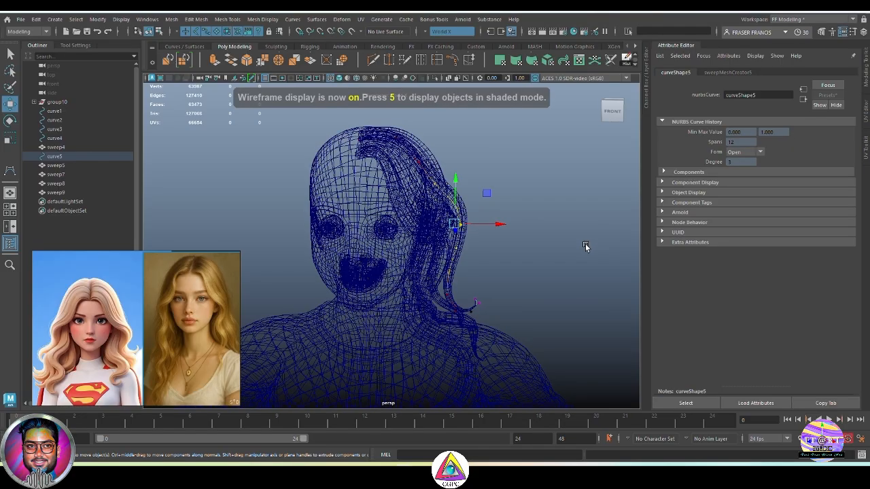
pyautogui.press('b')
pyautogui.moveTo(562, 282)
pyautogui.mouseDown()
pyautogui.moveTo(602, 275)
pyautogui.moveTo(521, 299)
pyautogui.moveTo(558, 292)
pyautogui.mouseUp()
pyautogui.press('5')
pyautogui.scroll(5, 602, 276)
pyautogui.moveTo(573, 246); pyautogui.dragTo(468, 222)
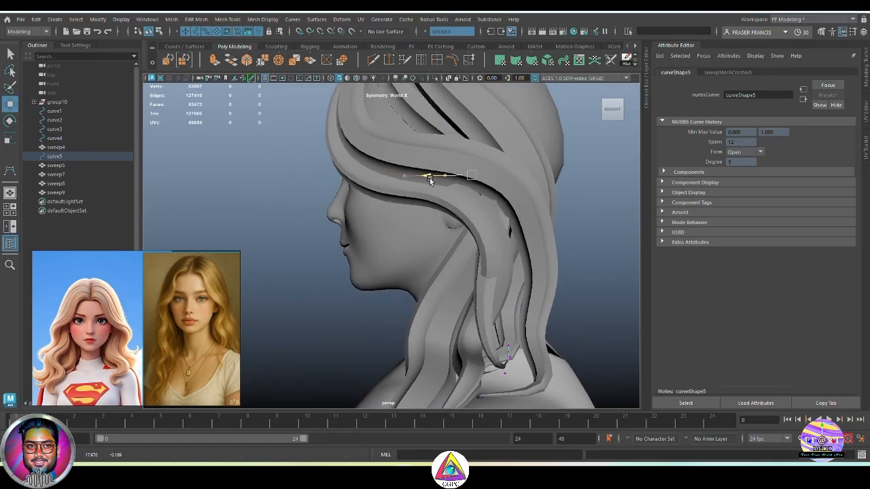
# Step: Reposition further control vertices of curve5 so the outer strand lies closer to the head and its neighbouring strands
pyautogui.keyDown('alt'); pyautogui.moveTo(403, 182); pyautogui.dragTo(404, 230); pyautogui.keyUp('alt')
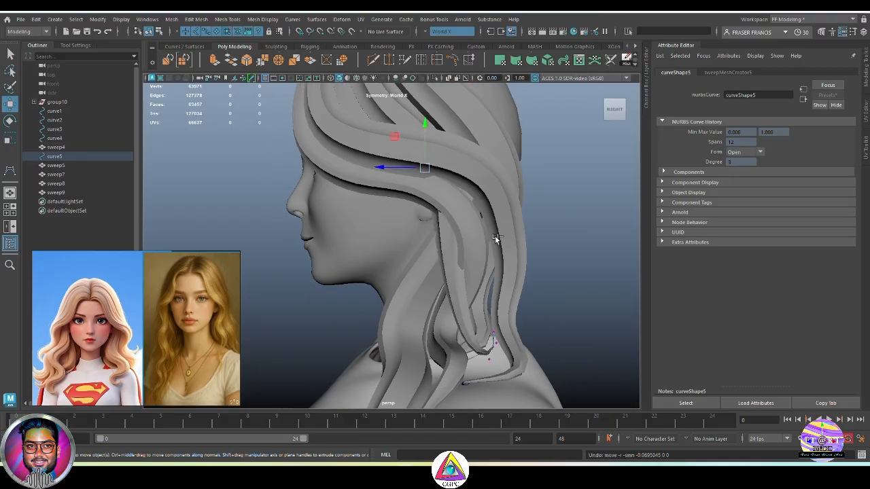
pyautogui.keyDown('alt'); pyautogui.moveTo(496, 238); pyautogui.dragTo(537, 310); pyautogui.keyUp('alt')
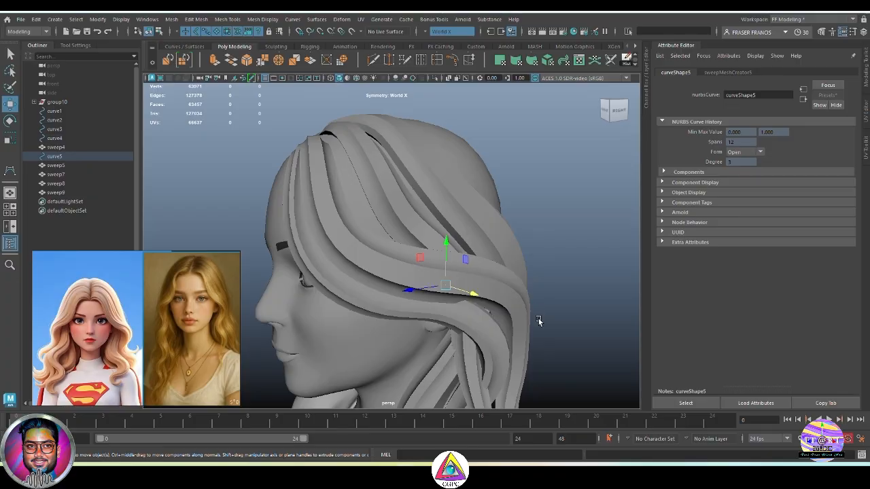
pyautogui.keyDown('alt'); pyautogui.moveTo(536, 326); pyautogui.dragTo(413, 259); pyautogui.keyUp('alt')
pyautogui.moveTo(334, 255); pyautogui.dragTo(333, 256)
pyautogui.keyDown('alt'); pyautogui.moveTo(339, 254); pyautogui.dragTo(380, 262); pyautogui.keyUp('alt')
pyautogui.moveTo(355, 204); pyautogui.dragTo(422, 263)
pyautogui.keyDown('alt'); pyautogui.moveTo(343, 244); pyautogui.dragTo(387, 237); pyautogui.keyUp('alt')
pyautogui.keyDown('alt'); pyautogui.moveTo(422, 248); pyautogui.dragTo(441, 293); pyautogui.keyUp('alt')
pyautogui.moveTo(530, 306); pyautogui.dragTo(435, 310)
pyautogui.click(581, 282)
pyautogui.keyDown('alt'); pyautogui.moveTo(581, 282); pyautogui.dragTo(506, 306); pyautogui.keyUp('alt')
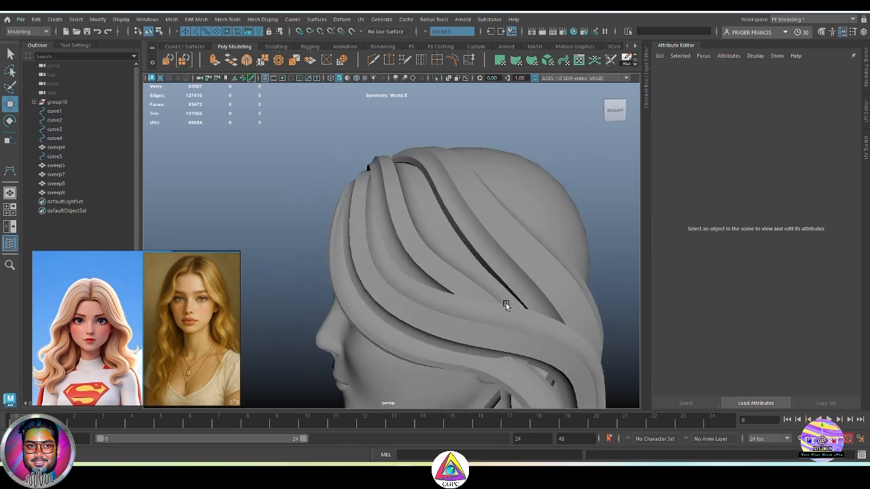
# Step: Show curve4's control vertices and reposition those along the upper part of the crown strand
pyautogui.click(514, 261)
pyautogui.click(62, 138)
pyautogui.moveTo(582, 164); pyautogui.dragTo(530, 164, button='right')
pyautogui.keyDown('alt'); pyautogui.moveTo(466, 214); pyautogui.dragTo(482, 278); pyautogui.keyUp('alt')
pyautogui.click(455, 233)
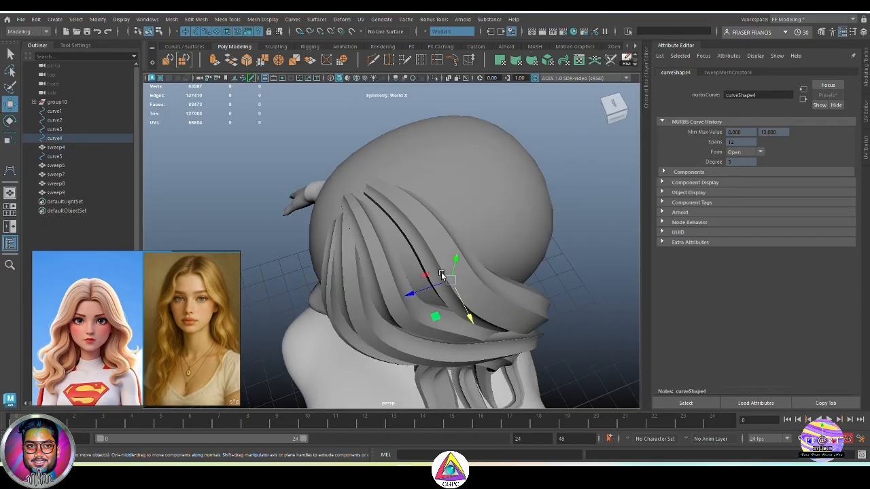
pyautogui.keyDown('alt'); pyautogui.moveTo(380, 229); pyautogui.dragTo(347, 191); pyautogui.keyUp('alt')
pyautogui.press('5')
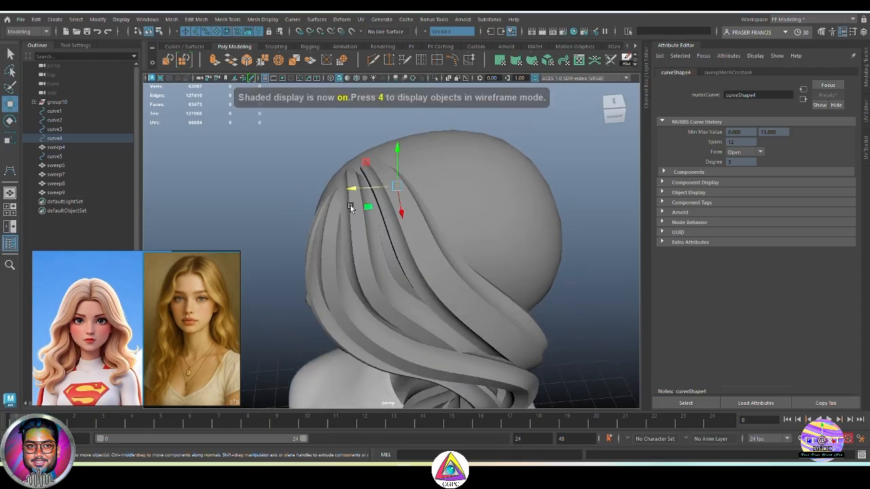
pyautogui.click(395, 252)
pyautogui.click(395, 252)
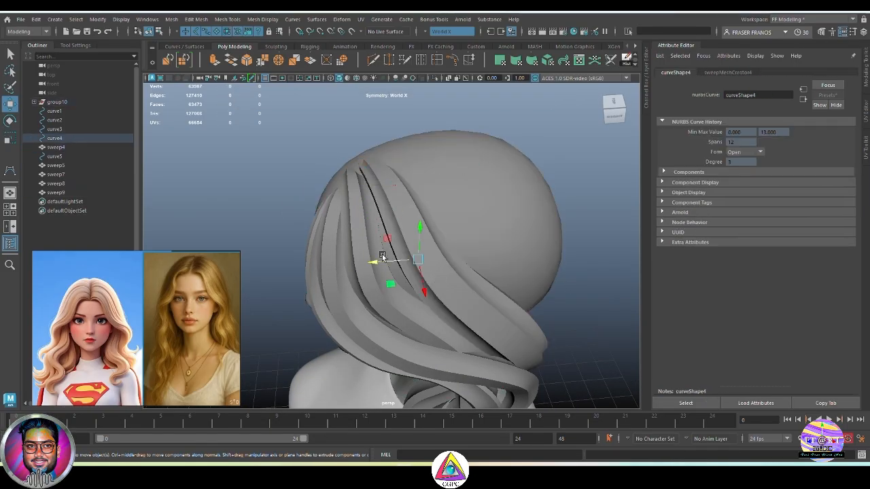
# Step: Adjust the height of curve4's crown control vertices in the front view and pick the vertices at its lower tip
pyautogui.keyDown('alt'); pyautogui.moveTo(395, 252); pyautogui.dragTo(470, 239); pyautogui.keyUp('alt')
pyautogui.press('space')
pyautogui.keyDown('alt'); pyautogui.moveTo(470, 239); pyautogui.dragTo(500, 196, button='right'); pyautogui.keyUp('alt')
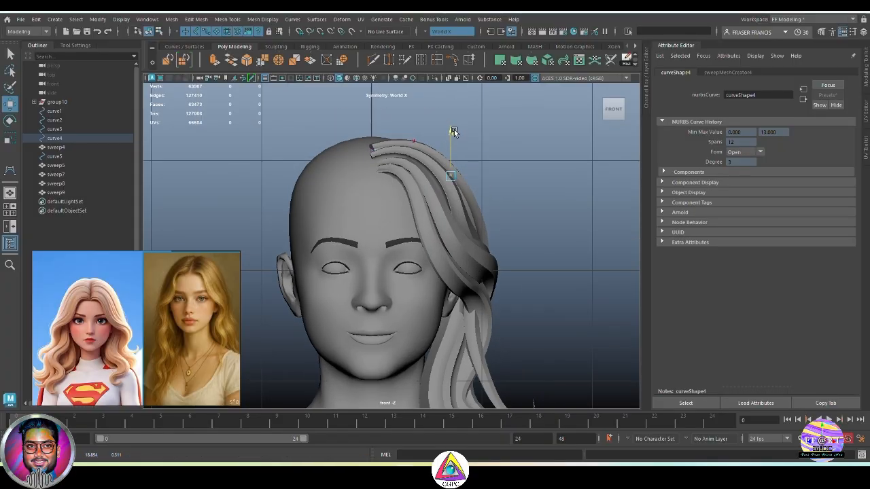
pyautogui.press('space')
pyautogui.moveTo(520, 251); pyautogui.dragTo(455, 248)
pyautogui.scroll(-5, 455, 248)
pyautogui.click(527, 275)
pyautogui.keyDown('alt'); pyautogui.moveTo(527, 275); pyautogui.dragTo(483, 305); pyautogui.keyUp('alt')
pyautogui.click(437, 368)
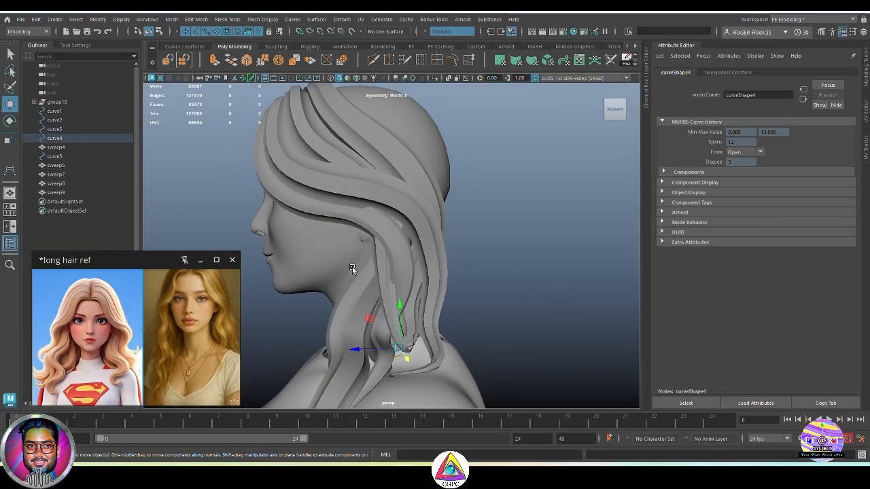
# Step: Move the control vertices at curve5's lower tip toward the back of the shoulder
pyautogui.click(55, 165)
pyautogui.click(61, 157)
pyautogui.moveTo(499, 218); pyautogui.dragTo(462, 220, button='right')
pyautogui.moveTo(438, 365); pyautogui.dragTo(457, 330)
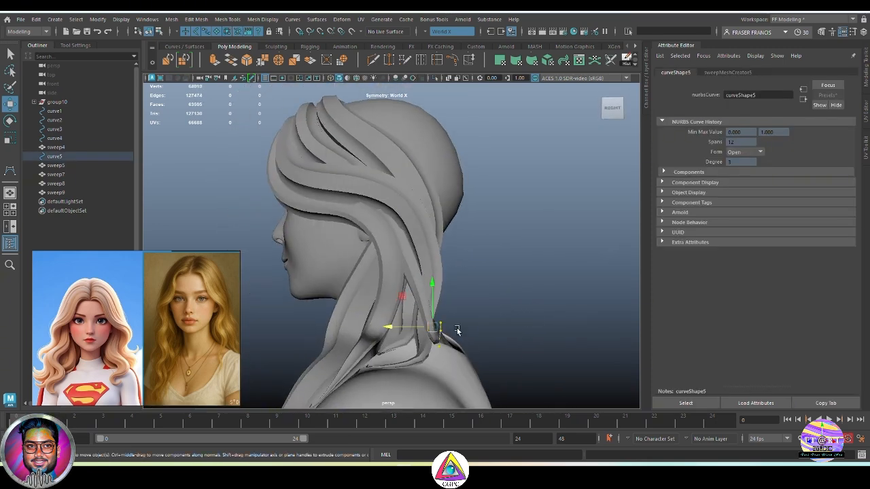
pyautogui.click(489, 292)
pyautogui.keyDown('alt'); pyautogui.moveTo(490, 292); pyautogui.dragTo(439, 274); pyautogui.keyUp('alt')
# Step: Reposition curve2's control vertices beside the neck to reshape the wave of the face-framing strand
pyautogui.click(439, 275)
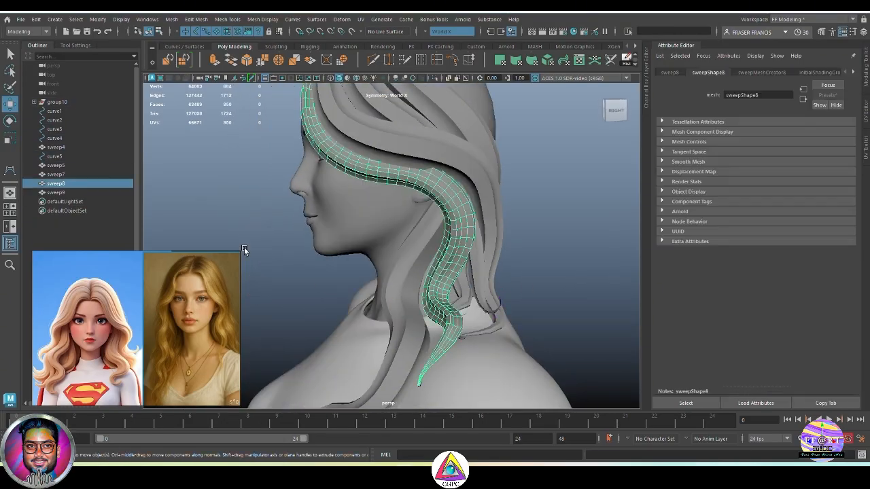
pyautogui.click(63, 122)
pyautogui.moveTo(568, 205); pyautogui.dragTo(514, 205, button='right')
pyautogui.moveTo(519, 371); pyautogui.dragTo(397, 257)
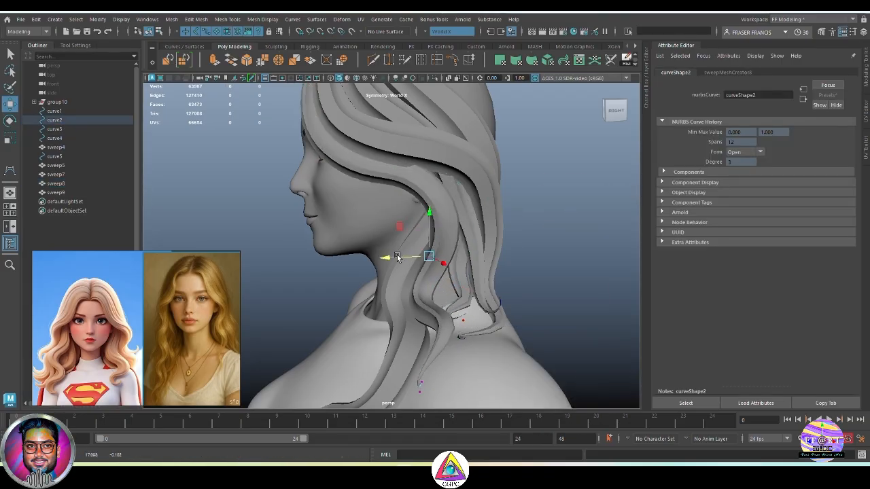
pyautogui.keyDown('alt'); pyautogui.moveTo(429, 223); pyautogui.dragTo(445, 351); pyautogui.keyUp('alt')
pyautogui.moveTo(445, 350); pyautogui.dragTo(386, 312)
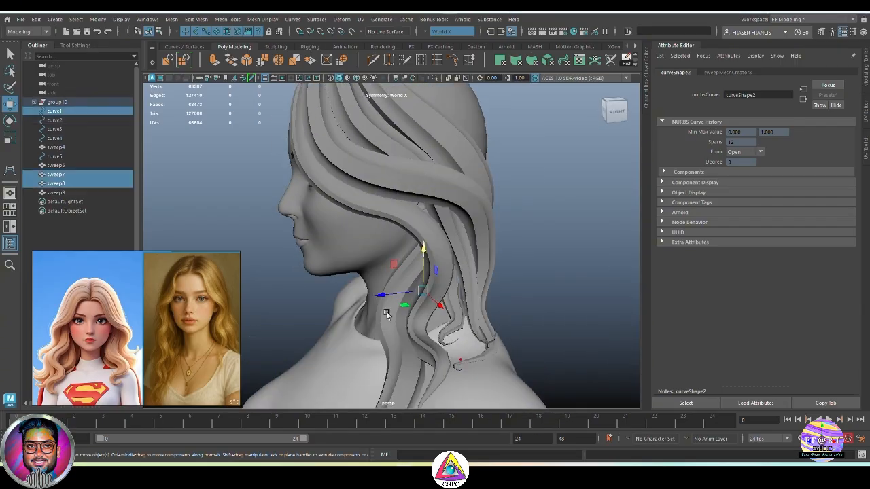
pyautogui.hotkey('ctrl', 'z')
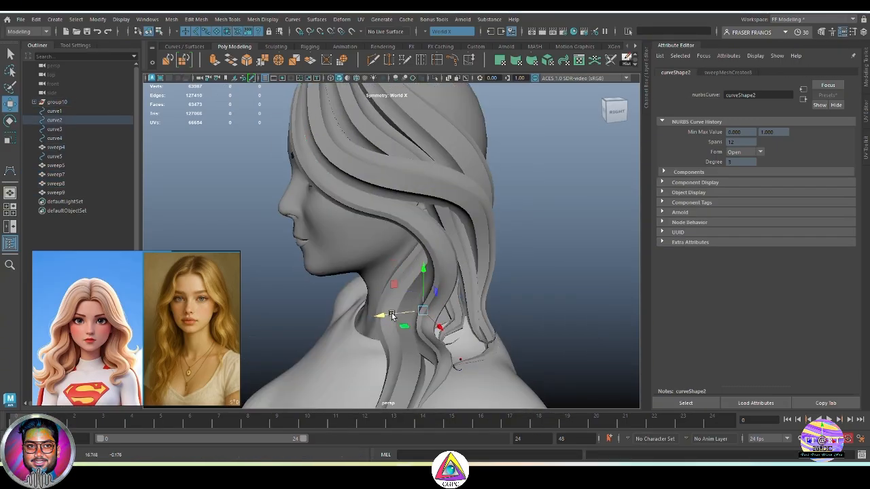
pyautogui.click(533, 292)
# Step: Show curve3's control vertices and reposition those at the strand's rear bend behind the ear
pyautogui.moveTo(533, 292)
pyautogui.keyDown('alt'); pyautogui.mouseDown()
pyautogui.moveTo(500, 297)
pyautogui.moveTo(560, 294)
pyautogui.moveTo(523, 296)
pyautogui.mouseUp(); pyautogui.keyUp('alt')
pyautogui.keyDown('alt'); pyautogui.moveTo(492, 233); pyautogui.dragTo(489, 264, button='middle'); pyautogui.keyUp('alt')
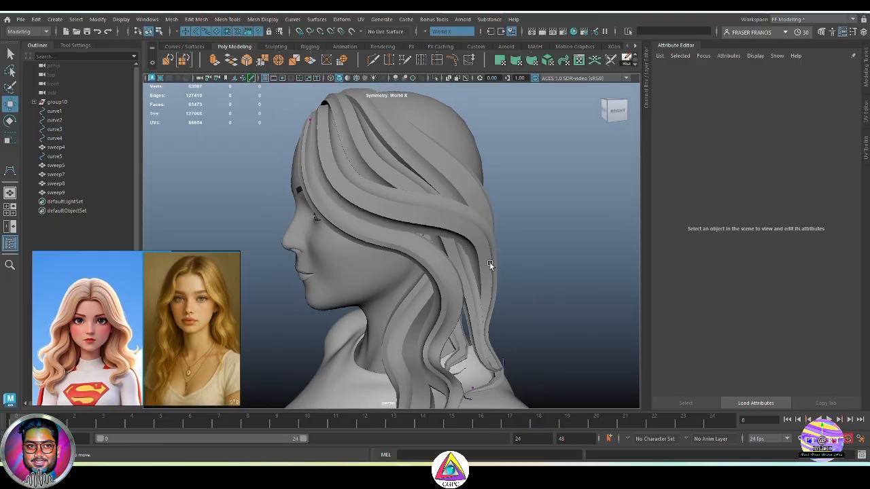
pyautogui.click(489, 264)
pyautogui.click(58, 129)
pyautogui.moveTo(521, 201); pyautogui.dragTo(473, 204, button='right')
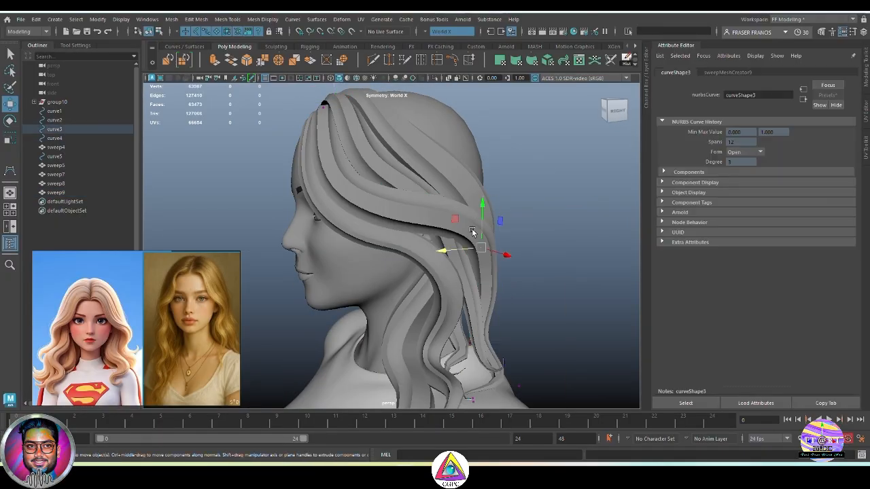
pyautogui.moveTo(493, 263); pyautogui.dragTo(502, 266)
pyautogui.keyDown('alt'); pyautogui.moveTo(501, 266); pyautogui.dragTo(445, 246); pyautogui.keyUp('alt')
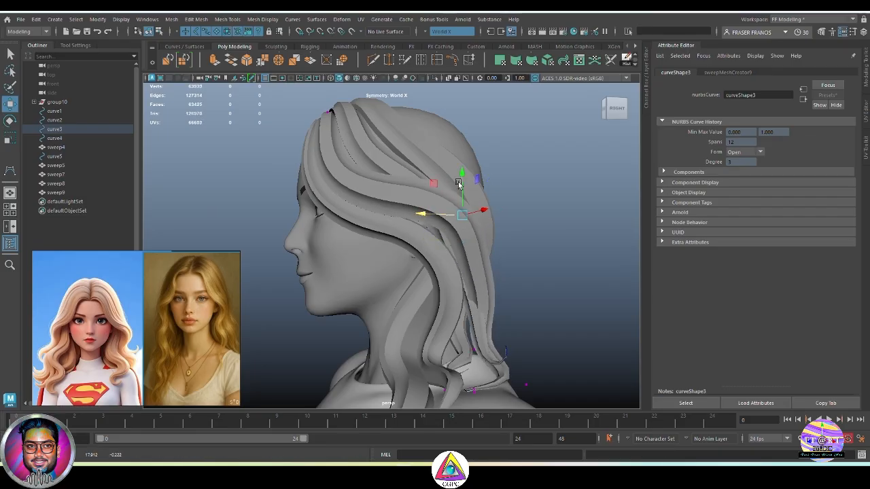
pyautogui.keyDown('alt'); pyautogui.moveTo(504, 322); pyautogui.dragTo(491, 394); pyautogui.keyUp('alt')
pyautogui.keyDown('alt'); pyautogui.moveTo(492, 395); pyautogui.dragTo(494, 337, button='middle'); pyautogui.keyUp('alt')
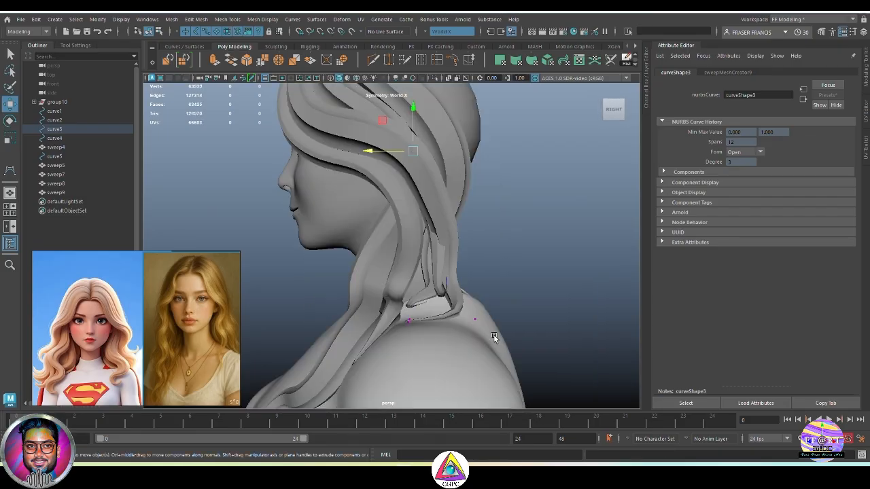
# Step: Move curve3's control vertices at the widest part of the wave inward toward the head in the front view
pyautogui.keyDown('alt'); pyautogui.moveTo(388, 259); pyautogui.dragTo(367, 335); pyautogui.keyUp('alt')
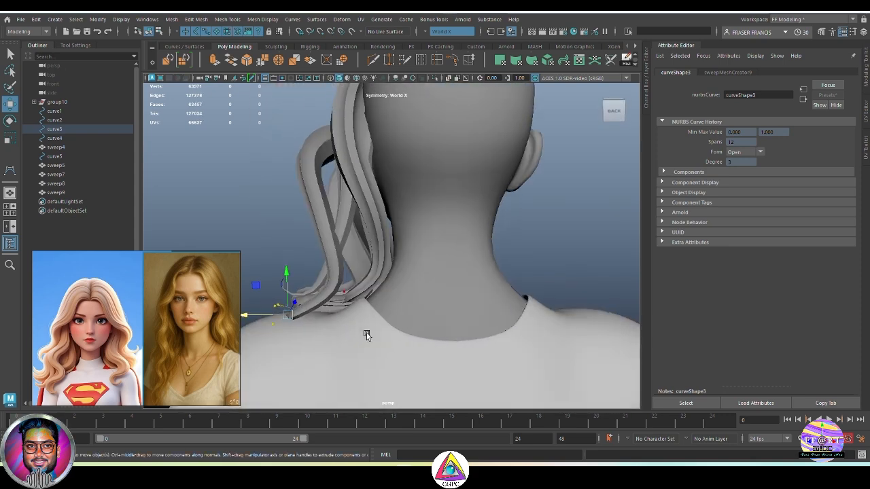
pyautogui.keyDown('alt'); pyautogui.moveTo(289, 289); pyautogui.dragTo(517, 240); pyautogui.keyUp('alt')
pyautogui.press('space')
pyautogui.moveTo(517, 239); pyautogui.dragTo(524, 269)
pyautogui.keyDown('alt'); pyautogui.moveTo(520, 231); pyautogui.dragTo(480, 163, button='middle'); pyautogui.keyUp('alt')
pyautogui.keyDown('alt'); pyautogui.moveTo(480, 163); pyautogui.dragTo(515, 238, button='right'); pyautogui.keyUp('alt')
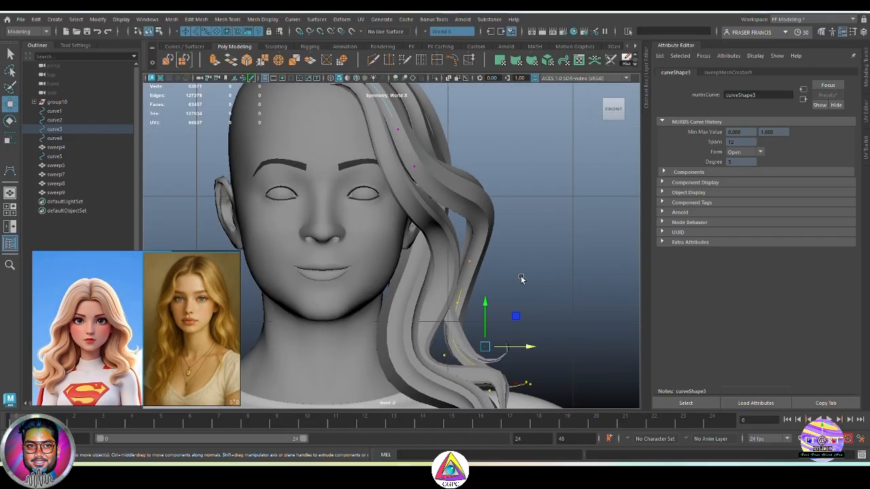
pyautogui.keyDown('alt'); pyautogui.moveTo(520, 278); pyautogui.dragTo(524, 301, button='middle'); pyautogui.keyUp('alt')
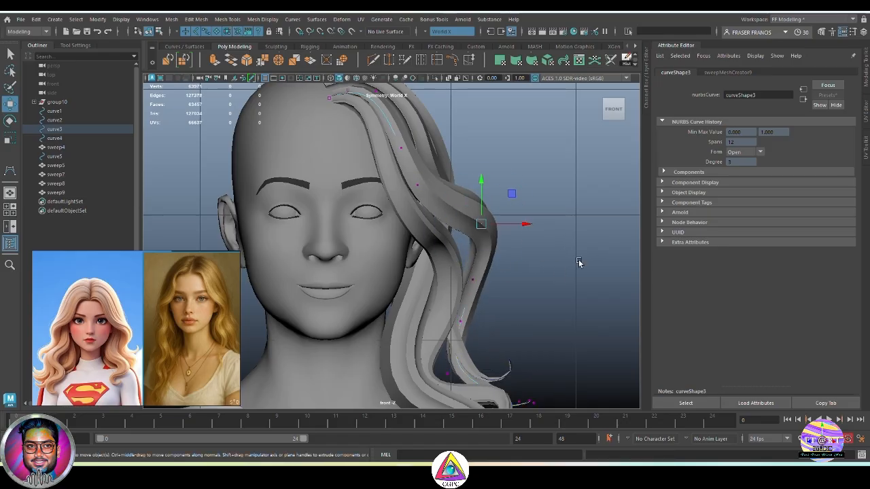
pyautogui.keyDown('alt'); pyautogui.moveTo(499, 272); pyautogui.dragTo(511, 242, button='middle'); pyautogui.keyUp('alt')
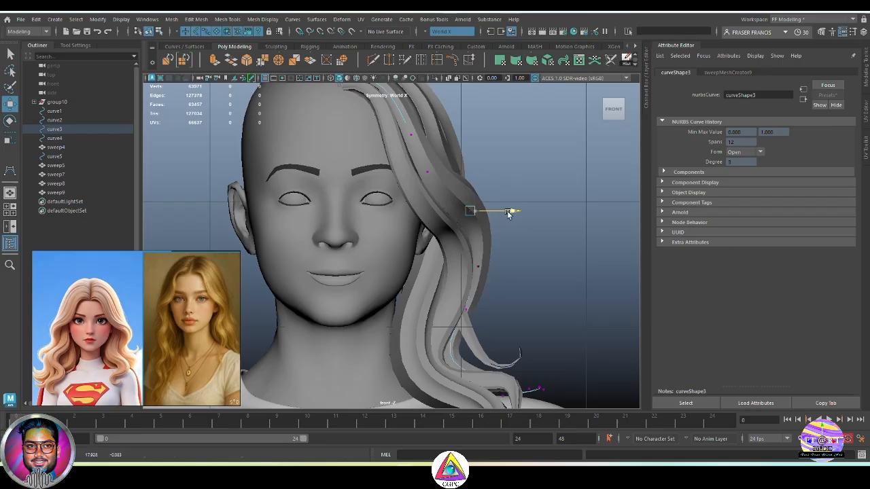
# Step: Move the control vertices along curve3's lower end forward over the shoulder
pyautogui.keyDown('alt'); pyautogui.moveTo(514, 239); pyautogui.dragTo(466, 328); pyautogui.keyUp('alt')
pyautogui.click(443, 171)
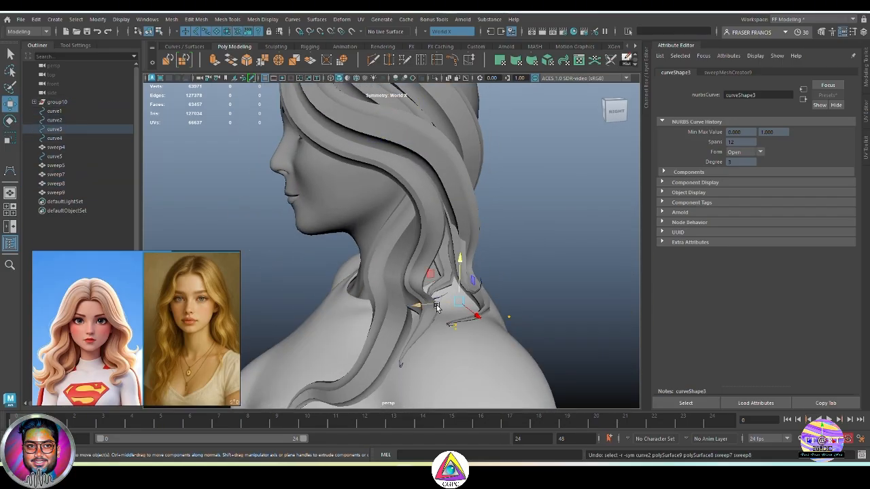
pyautogui.moveTo(419, 305); pyautogui.dragTo(393, 308)
pyautogui.moveTo(394, 308)
pyautogui.keyDown('alt'); pyautogui.mouseDown()
pyautogui.moveTo(372, 313)
pyautogui.moveTo(392, 313)
pyautogui.mouseUp(); pyautogui.keyUp('alt')
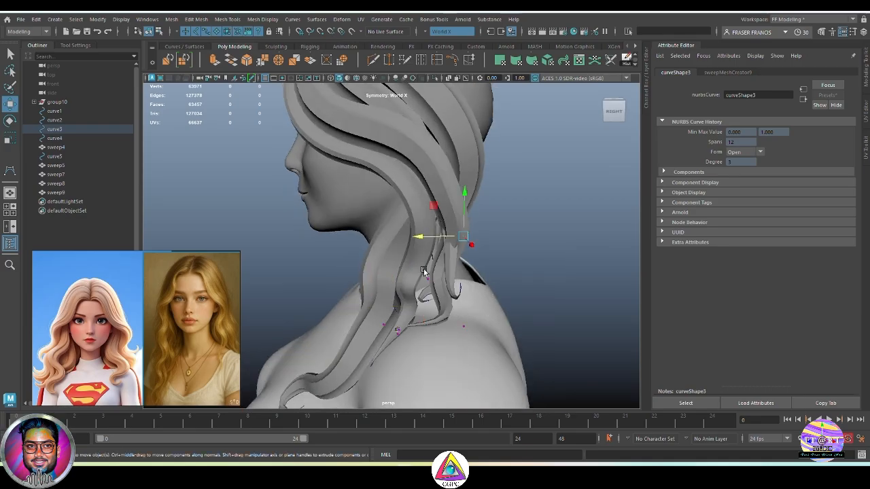
pyautogui.moveTo(419, 237); pyautogui.dragTo(410, 238)
pyautogui.moveTo(463, 335); pyautogui.dragTo(398, 326)
pyautogui.keyDown('alt'); pyautogui.moveTo(493, 319); pyautogui.dragTo(479, 330); pyautogui.keyUp('alt')
# Step: Show curve5's control vertices and adjust the soft selection radius for editing the lower end of the strand
pyautogui.click(531, 307)
pyautogui.click(95, 165)
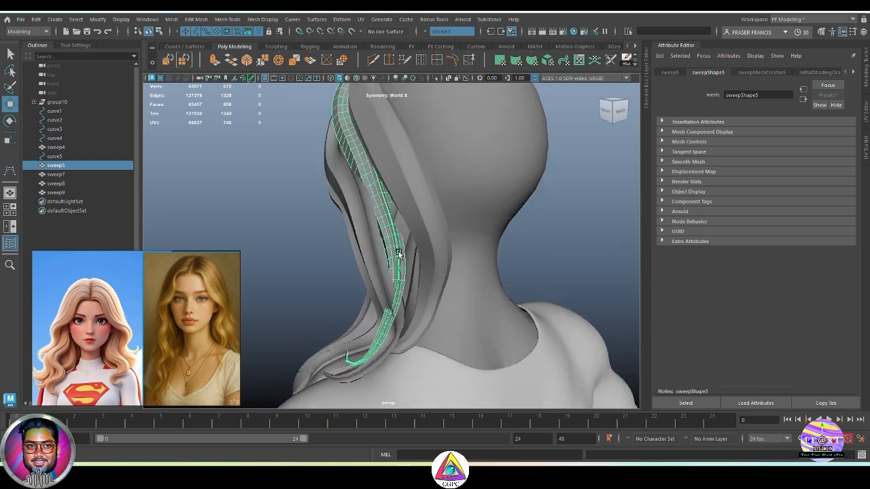
pyautogui.click(79, 157)
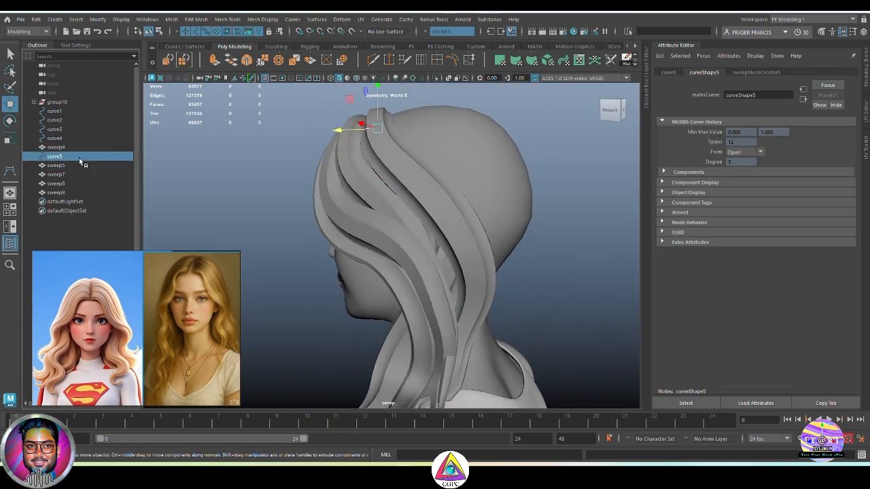
pyautogui.keyDown('alt'); pyautogui.moveTo(361, 234); pyautogui.dragTo(316, 204); pyautogui.keyUp('alt')
pyautogui.moveTo(501, 227); pyautogui.dragTo(451, 228, button='right')
pyautogui.keyDown('alt'); pyautogui.moveTo(447, 273); pyautogui.dragTo(414, 341); pyautogui.keyUp('alt')
pyautogui.keyDown('alt'); pyautogui.moveTo(414, 341); pyautogui.dragTo(405, 340); pyautogui.keyUp('alt')
pyautogui.press('b')
pyautogui.moveTo(507, 354); pyautogui.dragTo(532, 358)
pyautogui.moveTo(373, 322); pyautogui.dragTo(371, 323)
# Step: Reposition curve5's control vertices along the side and back of the head to smooth the strand's bend
pyautogui.keyDown('alt'); pyautogui.moveTo(380, 289); pyautogui.dragTo(474, 257); pyautogui.keyUp('alt')
pyautogui.moveTo(356, 161); pyautogui.dragTo(407, 225)
pyautogui.moveTo(421, 214); pyautogui.dragTo(433, 218)
pyautogui.keyDown('alt'); pyautogui.moveTo(432, 299); pyautogui.dragTo(398, 240); pyautogui.keyUp('alt')
pyautogui.moveTo(430, 220)
pyautogui.mouseDown()
pyautogui.moveTo(431, 198)
pyautogui.moveTo(420, 210)
pyautogui.mouseUp()
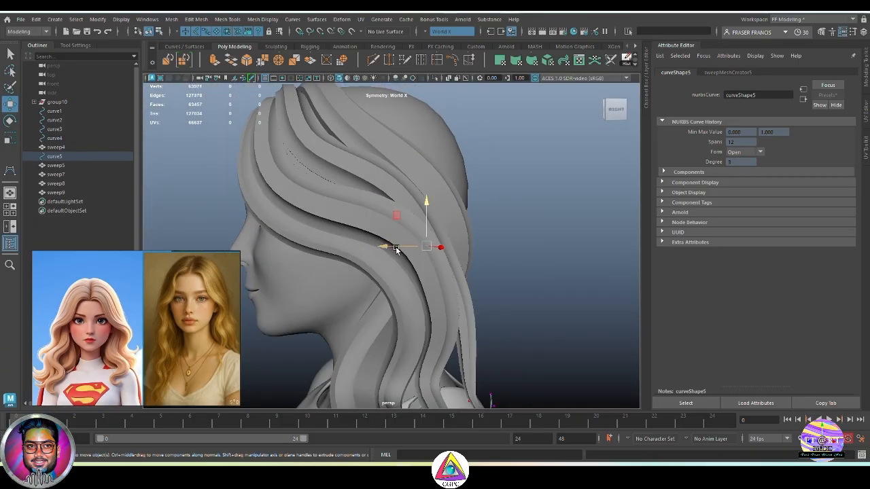
pyautogui.moveTo(395, 246); pyautogui.dragTo(392, 247)
pyautogui.moveTo(463, 257); pyautogui.dragTo(415, 261)
pyautogui.moveTo(456, 216); pyautogui.dragTo(456, 207)
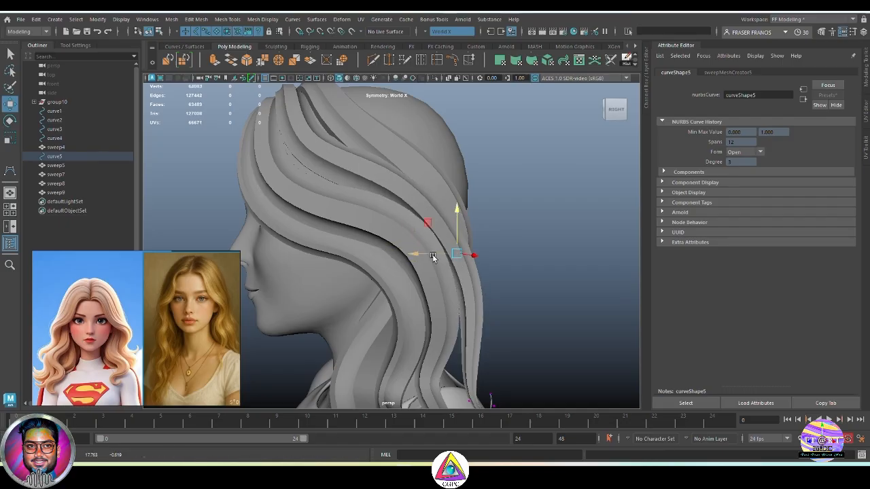
pyautogui.moveTo(414, 254); pyautogui.dragTo(417, 254)
# Step: Try to move curve5's control vertices beside the neck forward
pyautogui.keyDown('alt'); pyautogui.moveTo(442, 297); pyautogui.dragTo(425, 216, button='middle'); pyautogui.keyUp('alt')
pyautogui.moveTo(490, 324); pyautogui.dragTo(422, 250)
pyautogui.moveTo(427, 284); pyautogui.dragTo(409, 283)
pyautogui.hotkey('ctrl', 'z')
pyautogui.click(484, 312)
# Step: Move curve5's control vertices behind the neck inward toward the head, working from the back
pyautogui.keyDown('alt'); pyautogui.moveTo(486, 311); pyautogui.dragTo(422, 304); pyautogui.keyUp('alt')
pyautogui.keyDown('alt'); pyautogui.moveTo(423, 304); pyautogui.dragTo(464, 341, button='middle'); pyautogui.keyUp('alt')
pyautogui.keyDown('alt'); pyautogui.moveTo(413, 326); pyautogui.dragTo(389, 325); pyautogui.keyUp('alt')
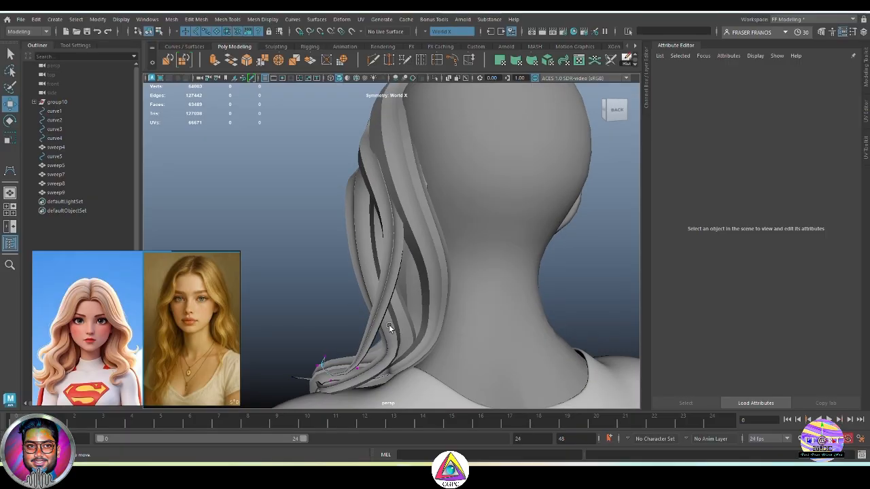
pyautogui.keyDown('alt'); pyautogui.moveTo(389, 324); pyautogui.dragTo(372, 291, button='middle'); pyautogui.keyUp('alt')
pyautogui.moveTo(360, 238); pyautogui.dragTo(350, 191)
pyautogui.hotkey('ctrl', 'z')
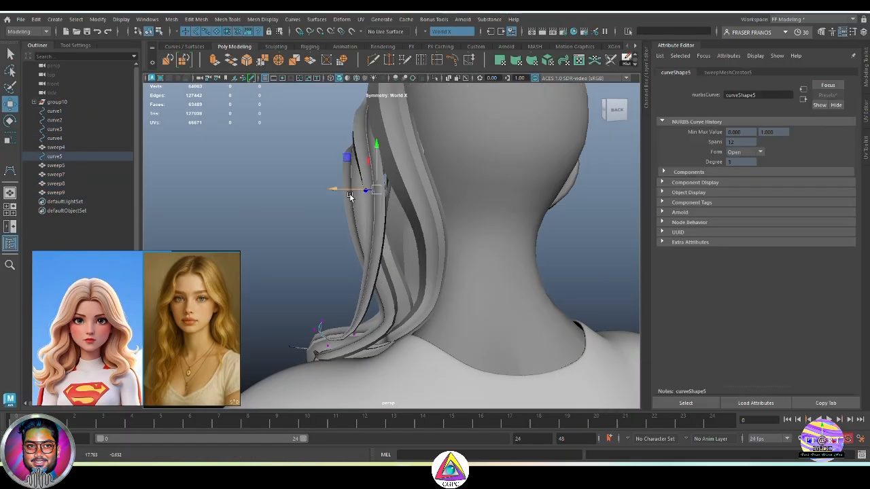
pyautogui.keyDown('alt'); pyautogui.moveTo(350, 192); pyautogui.dragTo(342, 160, button='middle'); pyautogui.keyUp('alt')
pyautogui.moveTo(350, 187); pyautogui.dragTo(373, 239)
pyautogui.moveTo(329, 212); pyautogui.dragTo(341, 214)
pyautogui.keyDown('alt'); pyautogui.moveTo(340, 214); pyautogui.dragTo(334, 187, button='middle'); pyautogui.keyUp('alt')
# Step: Move curve5's lower control vertices inward toward the neck in the front view
pyautogui.moveTo(330, 228); pyautogui.dragTo(500, 258)
pyautogui.press('space')
pyautogui.moveTo(505, 259); pyautogui.dragTo(505, 289)
pyautogui.keyDown('alt'); pyautogui.moveTo(524, 301); pyautogui.dragTo(510, 259, button='middle'); pyautogui.keyUp('alt')
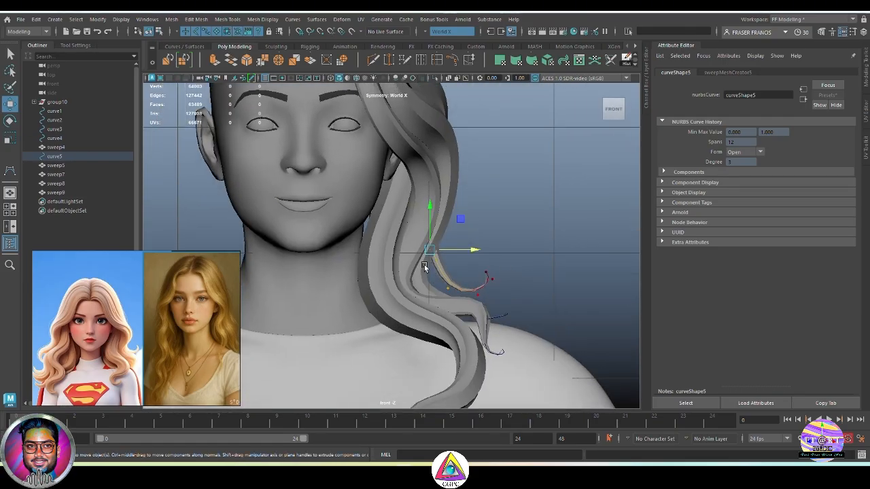
pyautogui.click(448, 288)
pyautogui.moveTo(448, 288); pyautogui.dragTo(444, 288)
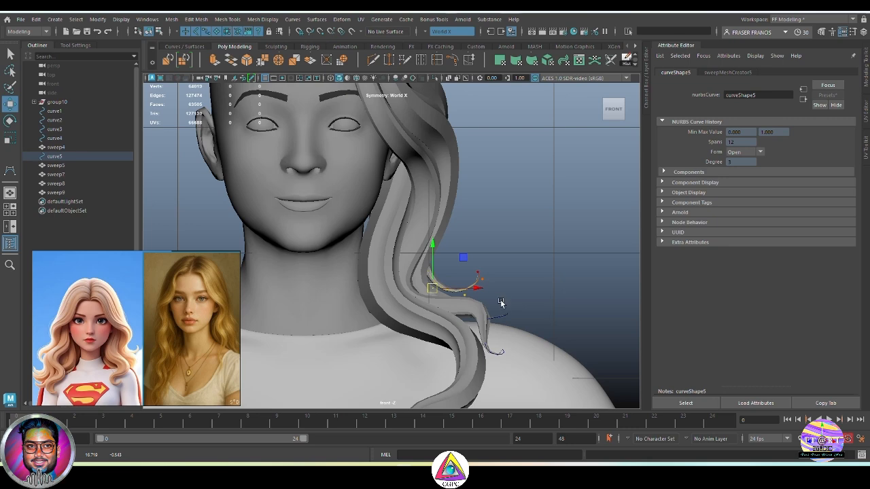
pyautogui.moveTo(479, 292); pyautogui.dragTo(460, 261)
# Step: Show the control vertices of curve2, the guide of the strand that bends onto the shoulder
pyautogui.click(478, 311)
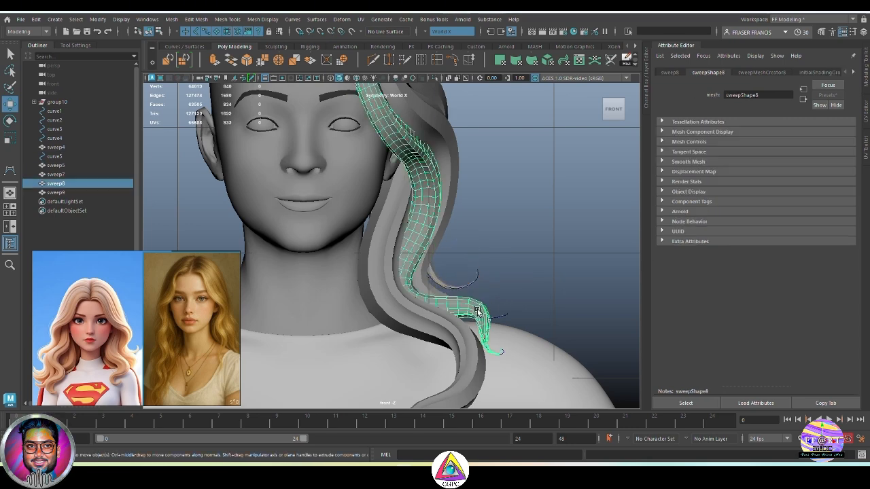
pyautogui.click(426, 289)
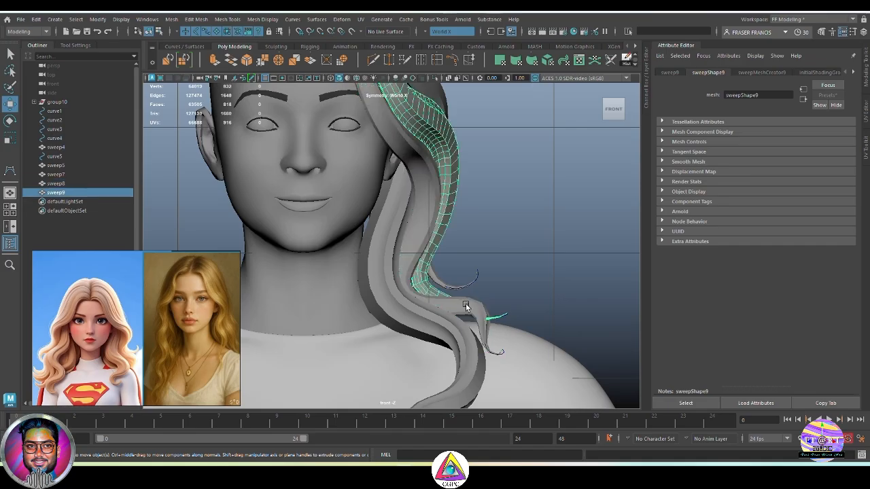
pyautogui.click(466, 306)
pyautogui.click(59, 122)
pyautogui.moveTo(498, 267); pyautogui.dragTo(447, 235, button='right')
pyautogui.click(450, 291)
pyautogui.hotkey('ctrl', 'z')
pyautogui.click(496, 297)
pyautogui.moveTo(503, 299); pyautogui.dragTo(498, 286)
pyautogui.hotkey('ctrl', 'z')
# Step: Move curve2's control vertices at the outer bend above the shoulder inward and slightly down
pyautogui.click(417, 292)
pyautogui.moveTo(417, 250); pyautogui.dragTo(419, 264)
pyautogui.moveTo(459, 308); pyautogui.dragTo(477, 313)
pyautogui.click(500, 294)
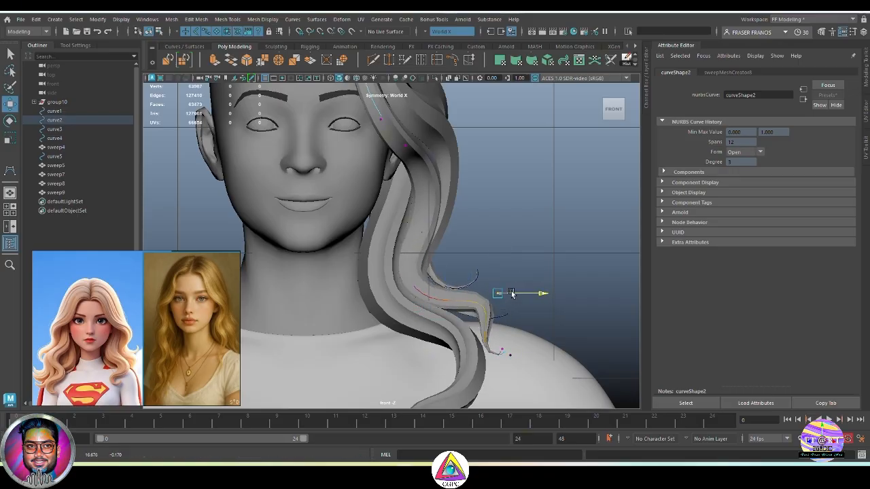
pyautogui.moveTo(527, 294); pyautogui.dragTo(508, 294)
pyautogui.moveTo(475, 258); pyautogui.dragTo(474, 262)
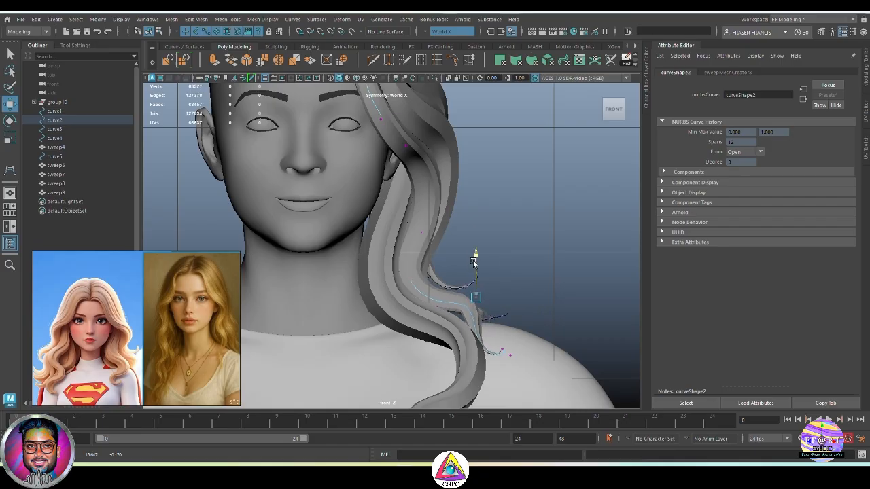
# Step: Show curve5's control vertices and adjust those at its curled lower tip in the front view
pyautogui.click(455, 286)
pyautogui.click(64, 156)
pyautogui.moveTo(494, 272); pyautogui.dragTo(445, 271, button='right')
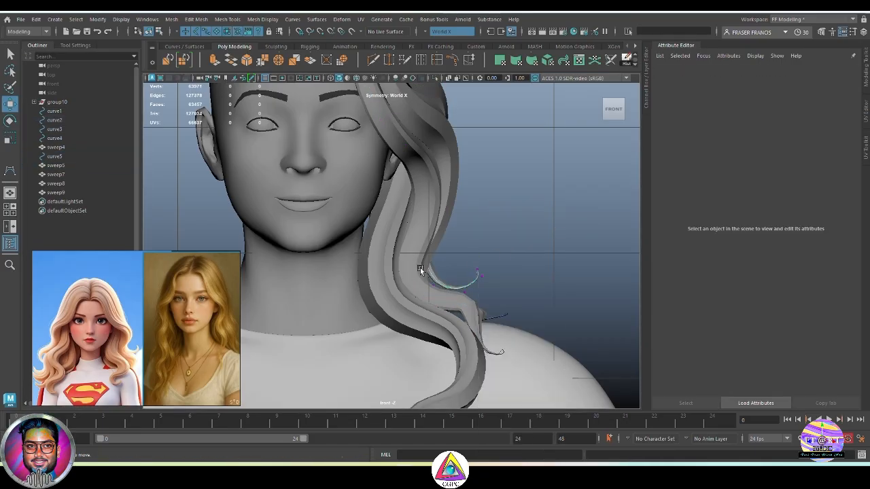
pyautogui.click(433, 286)
pyautogui.moveTo(433, 245); pyautogui.dragTo(491, 282)
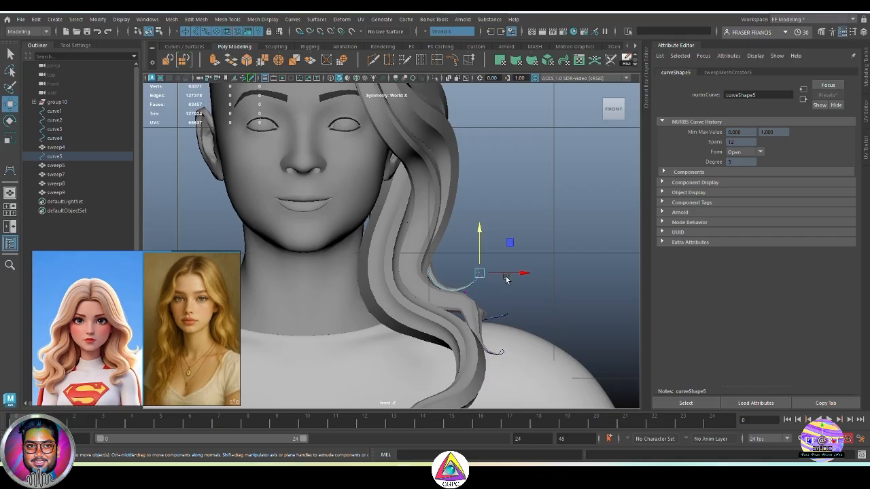
pyautogui.click(498, 303)
pyautogui.keyDown('alt'); pyautogui.moveTo(489, 332); pyautogui.dragTo(446, 351); pyautogui.keyUp('alt')
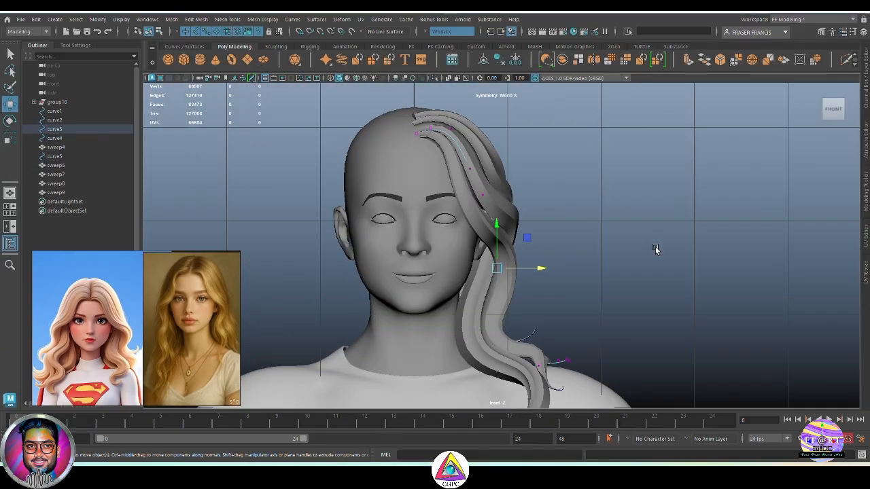
# Step: Move curve3's control vertices beside the cheek inward toward the face in the front view
pyautogui.moveTo(655, 250); pyautogui.dragTo(657, 254, button='middle')
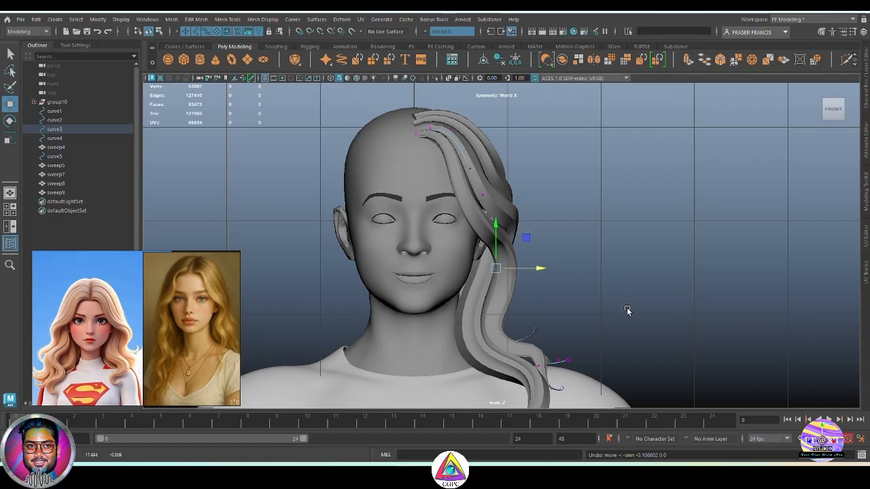
pyautogui.keyDown('alt'); pyautogui.moveTo(561, 385); pyautogui.dragTo(531, 364, button='middle'); pyautogui.keyUp('alt')
pyautogui.moveTo(545, 296); pyautogui.dragTo(456, 214)
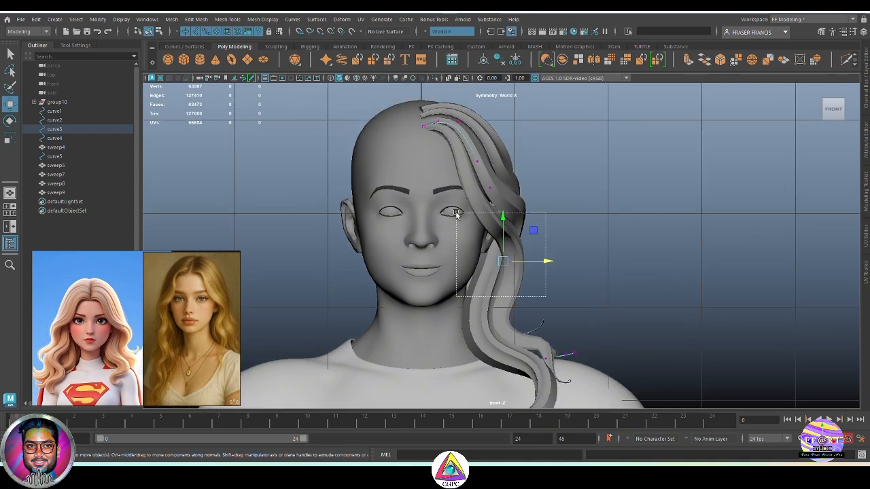
pyautogui.moveTo(541, 247); pyautogui.dragTo(536, 246, button='middle')
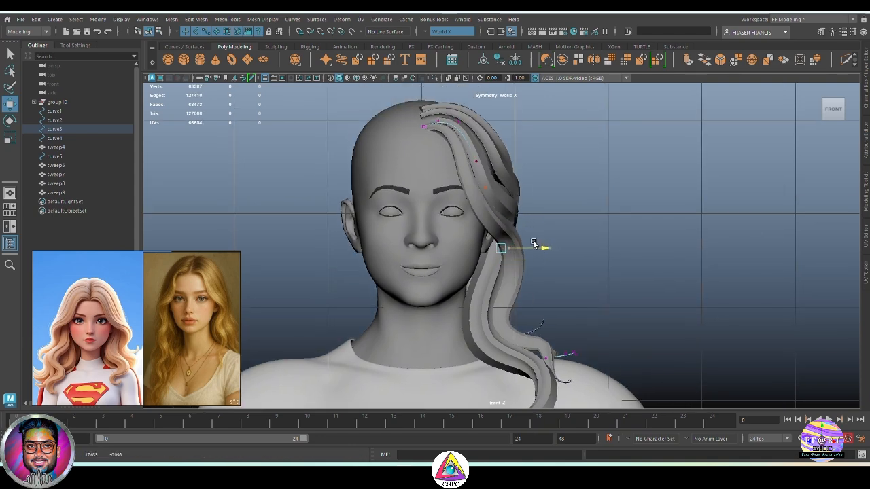
# Step: Pick the sweep8 strand and select its guide curve2 to check the hair from behind
pyautogui.keyDown('alt'); pyautogui.moveTo(564, 276); pyautogui.dragTo(531, 269); pyautogui.keyUp('alt')
pyautogui.click(56, 183)
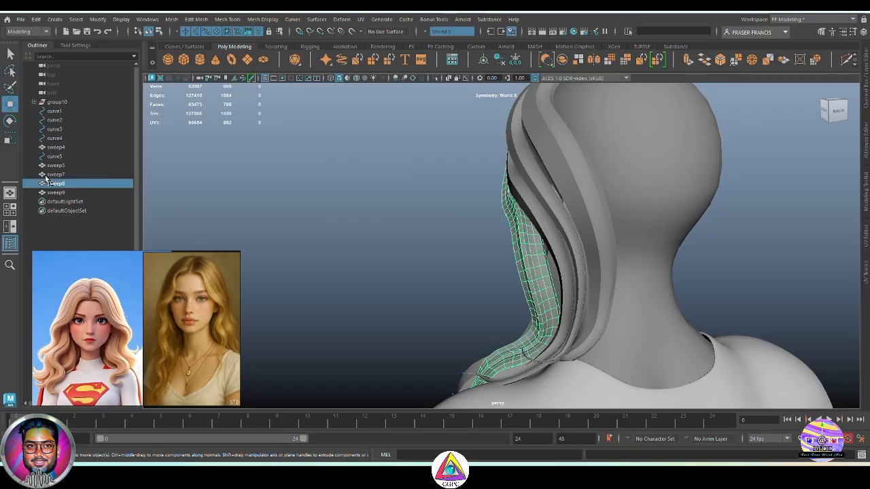
pyautogui.click(70, 122)
pyautogui.moveTo(481, 297)
pyautogui.keyDown('alt'); pyautogui.mouseDown()
pyautogui.moveTo(425, 233)
pyautogui.moveTo(606, 262)
pyautogui.moveTo(615, 296)
pyautogui.moveTo(504, 302)
pyautogui.moveTo(645, 287)
pyautogui.moveTo(506, 302)
pyautogui.moveTo(464, 318)
pyautogui.moveTo(488, 307)
pyautogui.mouseUp(); pyautogui.keyUp('alt')
pyautogui.click(514, 229)
pyautogui.keyDown('alt'); pyautogui.moveTo(508, 241); pyautogui.dragTo(485, 229); pyautogui.keyUp('alt')
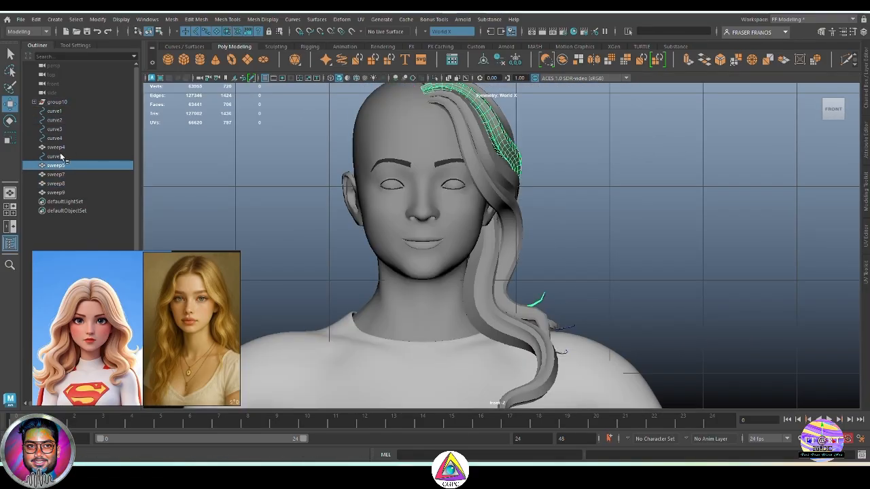
# Step: Show curve5's control vertices and adjust the height of those at its lower tip in the front view
pyautogui.click(57, 156)
pyautogui.press('F9')
pyautogui.moveTo(491, 326); pyautogui.dragTo(564, 278)
pyautogui.moveTo(522, 257); pyautogui.dragTo(522, 253)
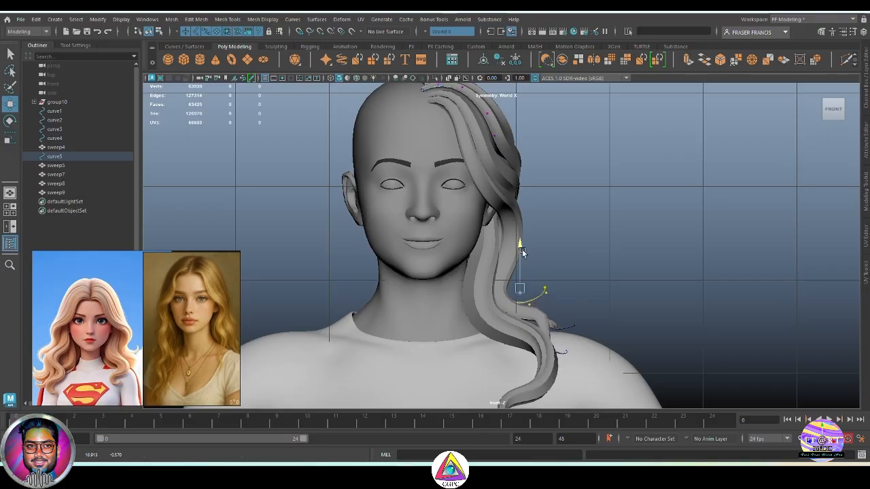
pyautogui.click(566, 291)
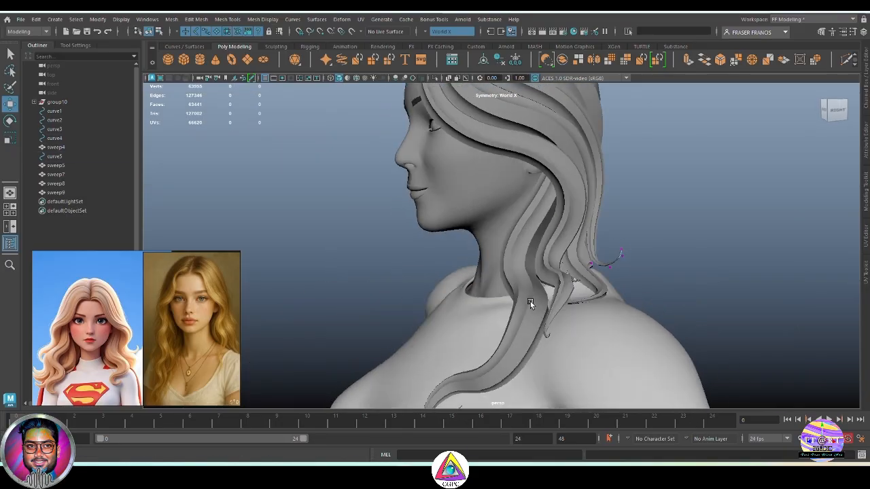
pyautogui.keyDown('alt'); pyautogui.moveTo(530, 301); pyautogui.dragTo(665, 312); pyautogui.keyUp('alt')
pyautogui.hotkey('ctrl', 'z')
pyautogui.click(666, 310)
# Step: Make the head mesh a live surface for drawing curves
pyautogui.keyDown('alt'); pyautogui.moveTo(777, 188); pyautogui.dragTo(656, 249); pyautogui.keyUp('alt')
pyautogui.press('q')
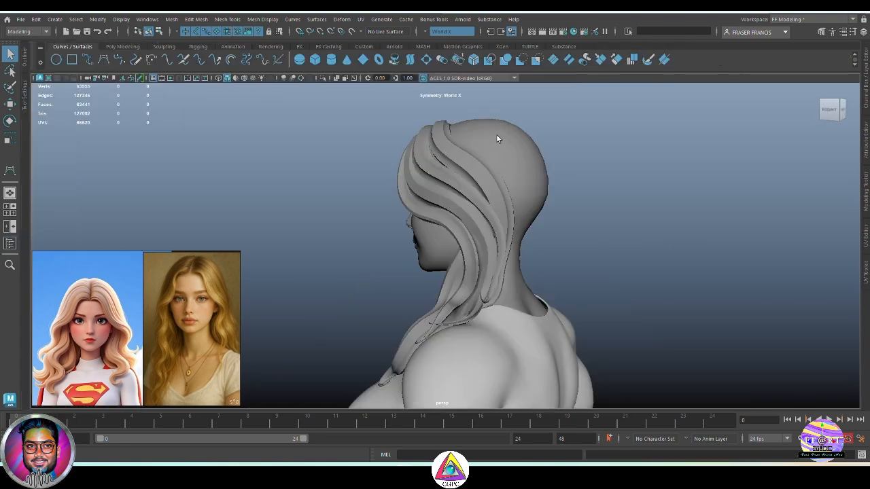
pyautogui.click(497, 136)
pyautogui.click(352, 32)
# Step: Draw a CV curve on the live surface in the side view, from the crown down the back of the head past the neck
pyautogui.press('space')
pyautogui.moveTo(633, 211); pyautogui.dragTo(659, 219)
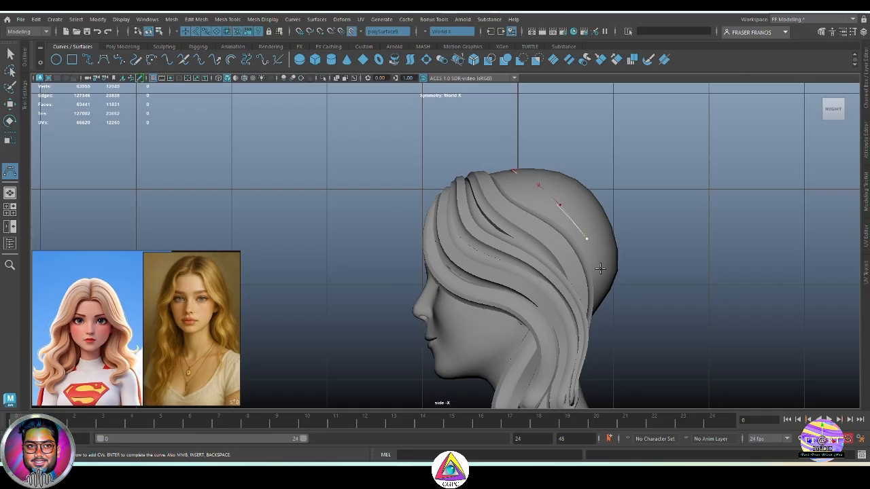
pyautogui.click(600, 227)
pyautogui.keyDown('alt'); pyautogui.moveTo(600, 269); pyautogui.dragTo(602, 234, button='middle'); pyautogui.keyUp('alt')
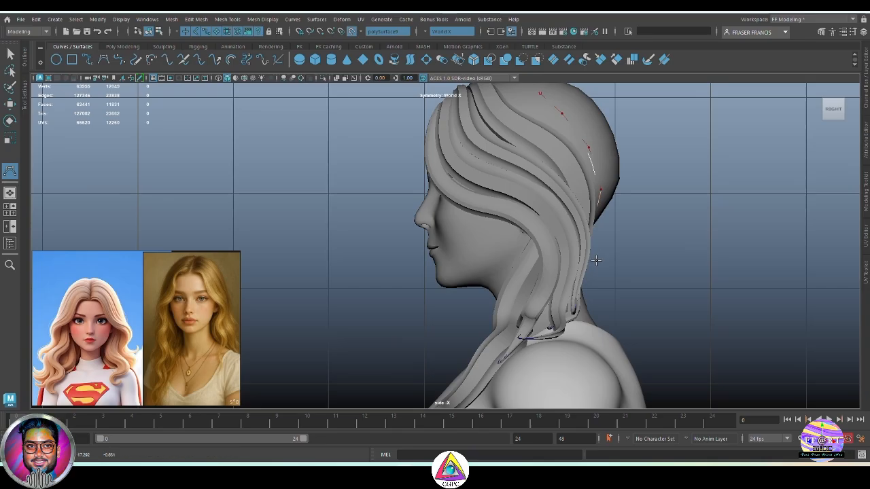
pyautogui.keyDown('alt'); pyautogui.moveTo(623, 355); pyautogui.dragTo(630, 292, button='middle'); pyautogui.keyUp('alt')
pyautogui.click(626, 307)
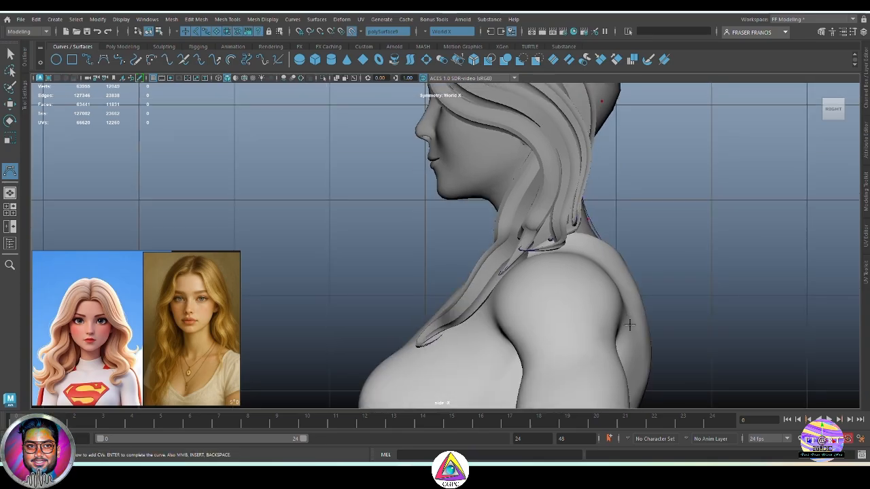
pyautogui.press('space')
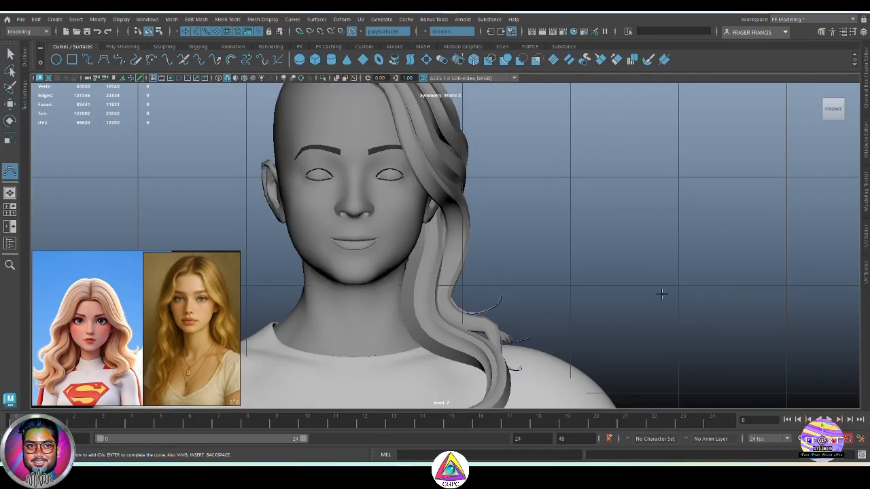
pyautogui.press('Return')
# Step: Show the new curve's control vertices in the front wireframe view, with the live surface and symmetry turned off
pyautogui.moveTo(653, 228); pyautogui.dragTo(599, 228, button='right')
pyautogui.press('4')
pyautogui.scroll(-5, 551, 276)
pyautogui.keyDown('alt'); pyautogui.moveTo(551, 276); pyautogui.dragTo(589, 278, button='middle'); pyautogui.keyUp('alt')
pyautogui.scroll(1, 538, 280)
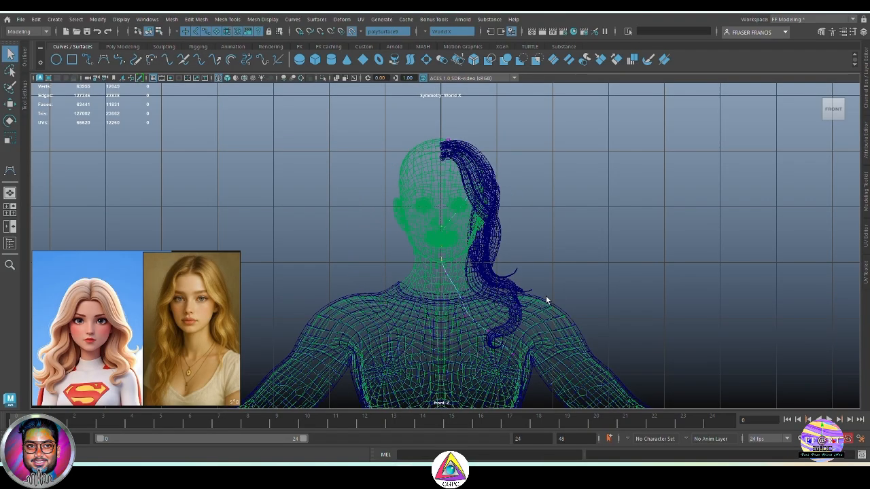
pyautogui.press('w')
pyautogui.click(353, 31)
pyautogui.press('q')
pyautogui.keyDown('ctrl'); pyautogui.keyDown('shift'); pyautogui.moveTo(590, 227); pyautogui.dragTo(566, 207, button='right'); pyautogui.keyUp('shift'); pyautogui.keyUp('ctrl')
# Step: Shift the new curve's neck-level vertices outward toward the hair and reposition those at its lower tip from behind
pyautogui.press('w')
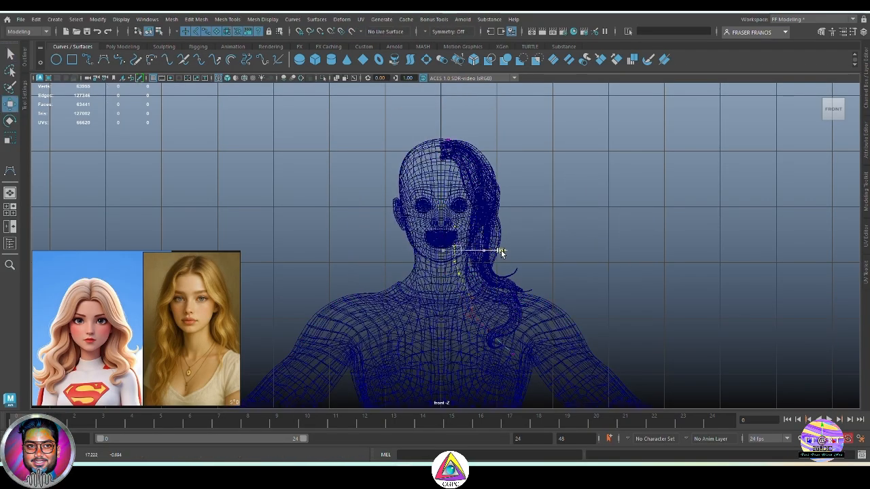
pyautogui.press('5')
pyautogui.moveTo(539, 270)
pyautogui.keyDown('alt'); pyautogui.mouseDown()
pyautogui.moveTo(561, 235)
pyautogui.moveTo(523, 278)
pyautogui.moveTo(567, 334)
pyautogui.moveTo(499, 238)
pyautogui.moveTo(480, 227)
pyautogui.moveTo(461, 189)
pyautogui.moveTo(443, 249)
pyautogui.moveTo(398, 233)
pyautogui.moveTo(395, 274)
pyautogui.moveTo(524, 246)
pyautogui.moveTo(563, 278)
pyautogui.moveTo(462, 286)
pyautogui.moveTo(489, 283)
pyautogui.moveTo(487, 253)
pyautogui.moveTo(437, 251)
pyautogui.moveTo(467, 273)
pyautogui.moveTo(490, 369)
pyautogui.mouseUp(); pyautogui.keyUp('alt')
pyautogui.click(358, 227)
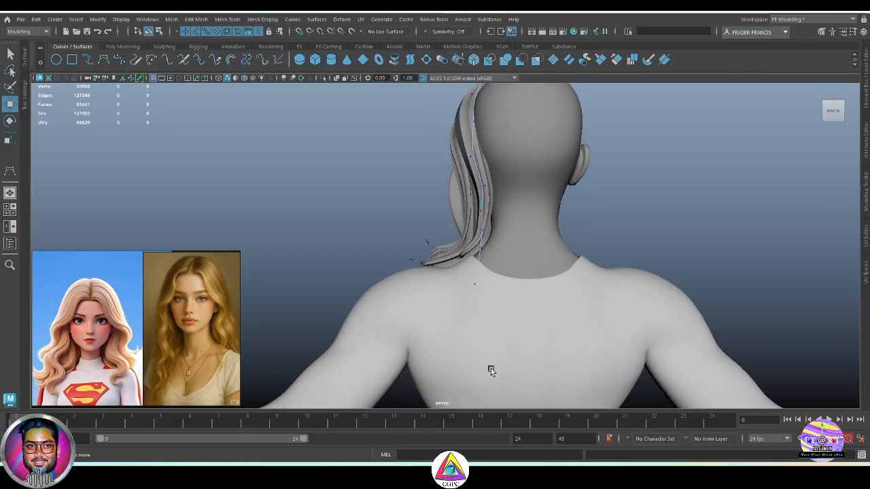
pyautogui.moveTo(412, 332); pyautogui.dragTo(407, 332)
pyautogui.keyDown('alt'); pyautogui.moveTo(407, 332); pyautogui.dragTo(485, 293); pyautogui.keyUp('alt')
pyautogui.click(580, 320)
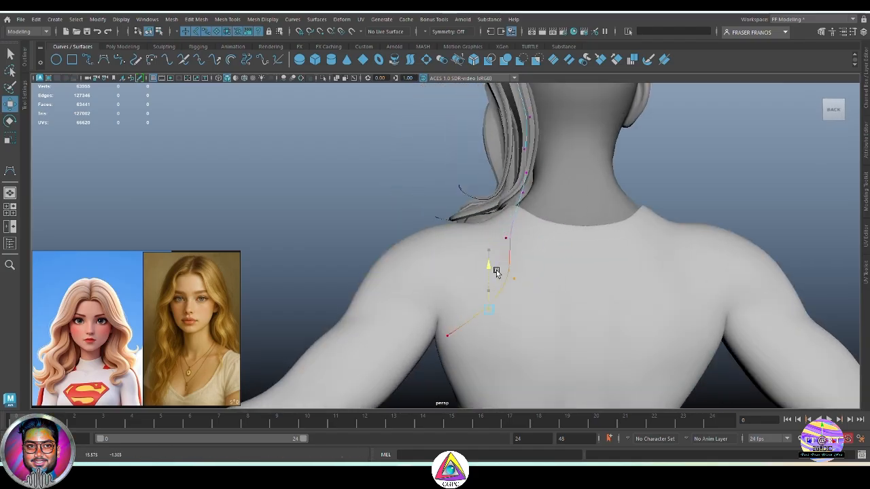
pyautogui.click(447, 334)
pyautogui.moveTo(483, 265); pyautogui.dragTo(515, 340)
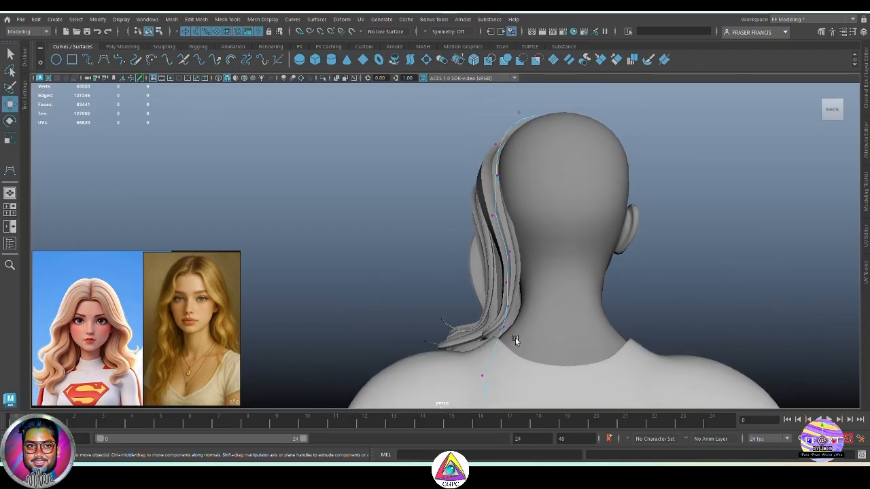
# Step: Nudge the new curve's vertices beside the back of the head sideways to follow the neighbouring strands
pyautogui.keyDown('alt'); pyautogui.moveTo(507, 249); pyautogui.dragTo(510, 287, button='middle'); pyautogui.keyUp('alt')
pyautogui.click(498, 214)
pyautogui.moveTo(474, 212); pyautogui.dragTo(470, 212)
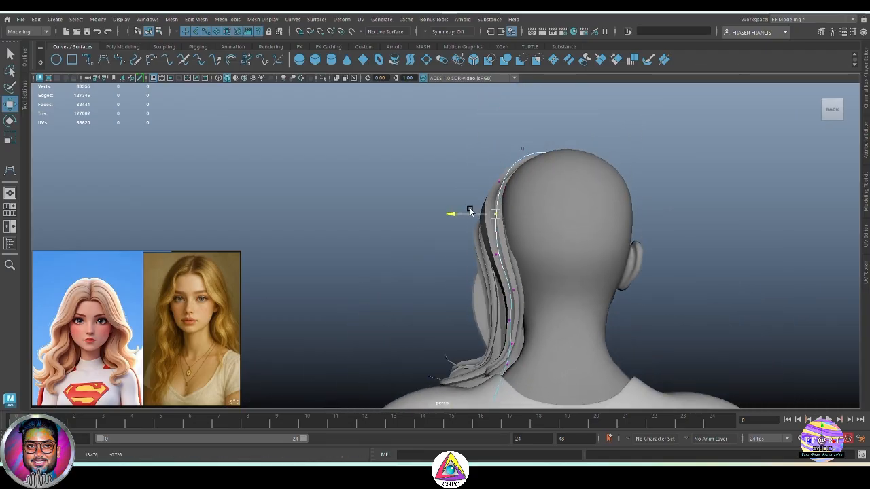
pyautogui.keyDown('alt'); pyautogui.moveTo(503, 297); pyautogui.dragTo(508, 225, button='middle'); pyautogui.keyUp('alt')
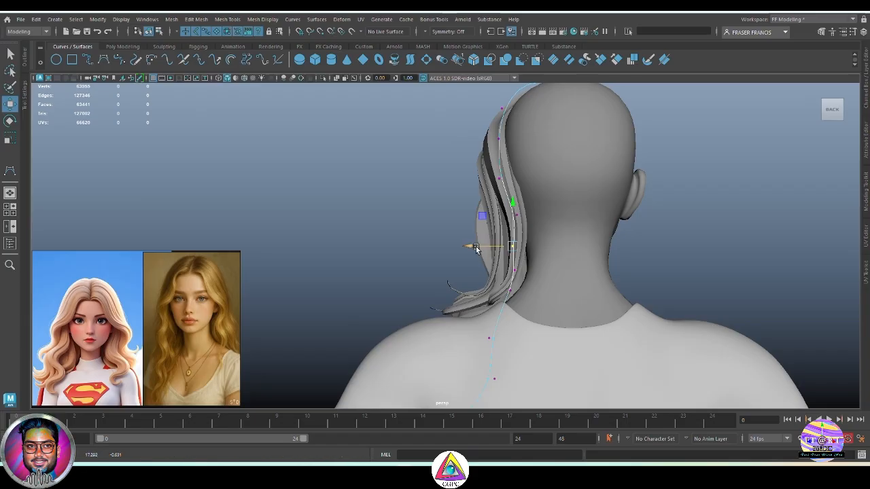
pyautogui.keyDown('alt'); pyautogui.moveTo(477, 251); pyautogui.dragTo(473, 203, button='middle'); pyautogui.keyUp('alt')
pyautogui.keyDown('alt'); pyautogui.moveTo(496, 224); pyautogui.dragTo(593, 241); pyautogui.keyUp('alt')
# Step: Create a sweep mesh from the new curve and apply the saved rectangular strand preset to it
pyautogui.click(122, 46)
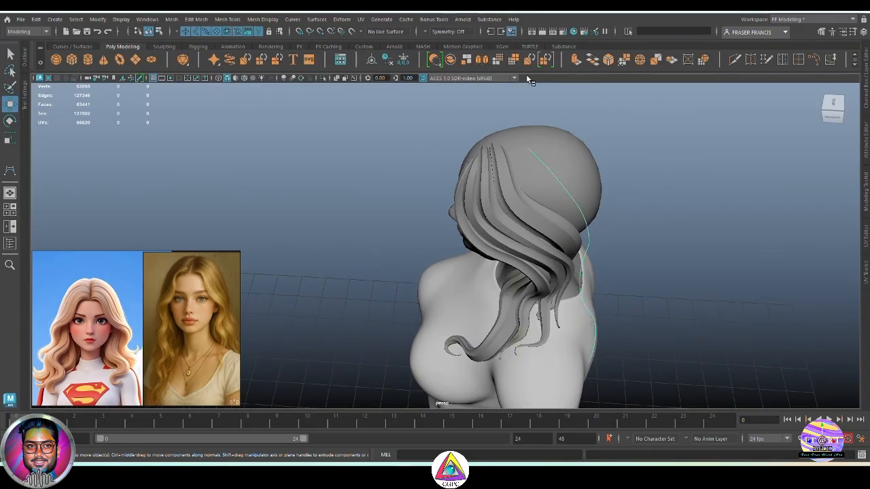
pyautogui.click(265, 62)
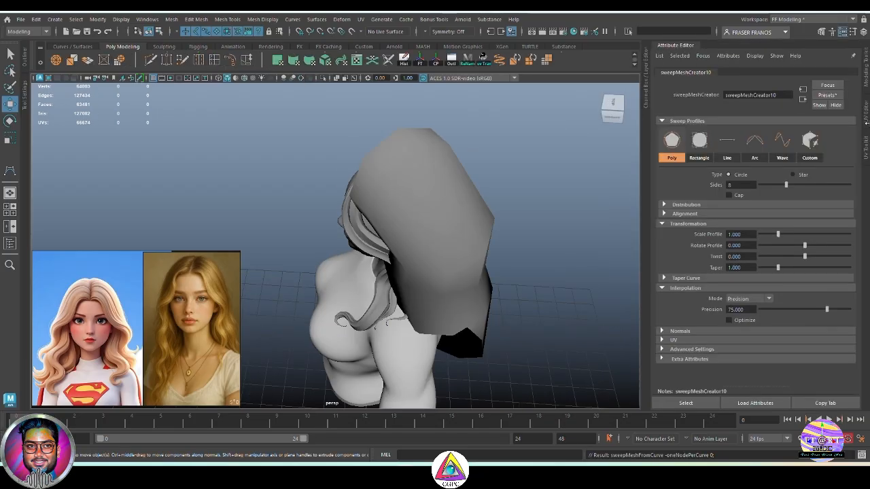
pyautogui.click(830, 95)
pyautogui.moveTo(830, 211)
pyautogui.click(694, 213)
# Step: Inspect the new strand from the front and from above, picking its sweep10 mesh at the crown
pyautogui.keyDown('alt'); pyautogui.moveTo(546, 242); pyautogui.dragTo(482, 221); pyautogui.keyUp('alt')
pyautogui.press('space')
pyautogui.keyDown('alt'); pyautogui.moveTo(453, 224); pyautogui.dragTo(583, 289, button='right'); pyautogui.keyUp('alt')
pyautogui.keyDown('alt'); pyautogui.moveTo(552, 167); pyautogui.dragTo(532, 268, button='middle'); pyautogui.keyUp('alt')
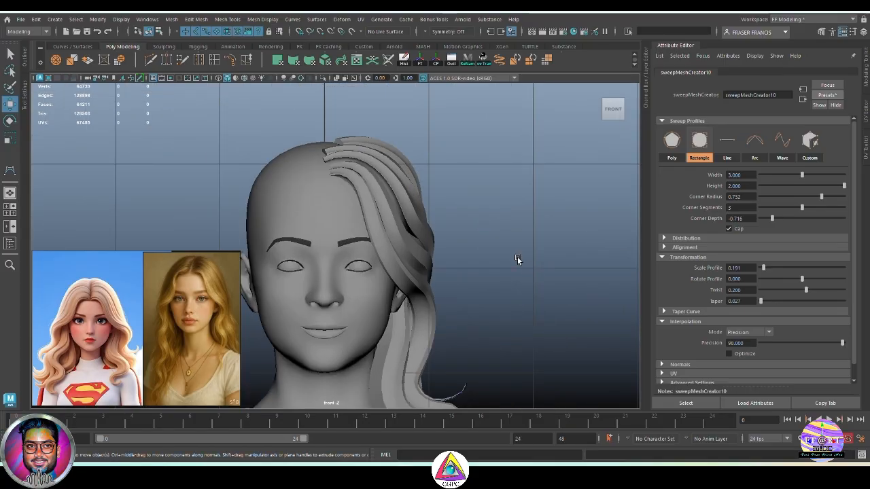
pyautogui.press('space')
pyautogui.moveTo(518, 260); pyautogui.dragTo(517, 221)
pyautogui.keyDown('alt'); pyautogui.moveTo(516, 221); pyautogui.dragTo(508, 251); pyautogui.keyUp('alt')
pyautogui.click(350, 156)
pyautogui.keyDown('alt'); pyautogui.moveTo(352, 161); pyautogui.dragTo(441, 219); pyautogui.keyUp('alt')
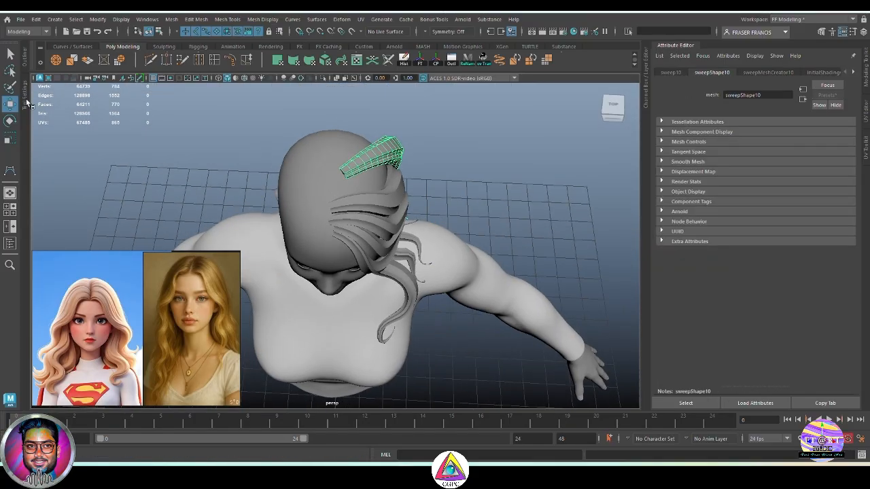
# Step: Select curve6 in the Outliner, show its control vertices and move those at its root toward the head's centre
pyautogui.click(25, 63)
pyautogui.click(68, 203)
pyautogui.moveTo(479, 163); pyautogui.dragTo(389, 166, button='right')
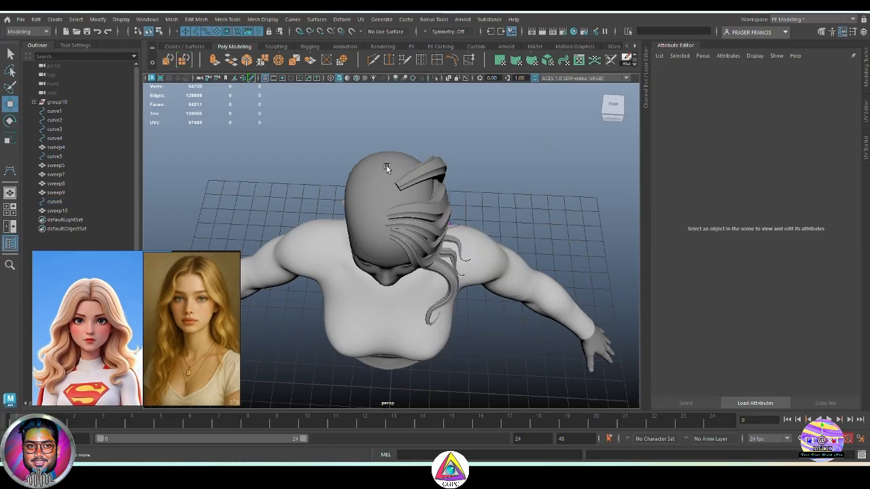
pyautogui.moveTo(387, 166); pyautogui.dragTo(413, 197)
pyautogui.keyDown('alt'); pyautogui.moveTo(421, 200); pyautogui.dragTo(519, 239, button='right'); pyautogui.keyUp('alt')
pyautogui.keyDown('alt'); pyautogui.moveTo(484, 157); pyautogui.dragTo(473, 238, button='middle'); pyautogui.keyUp('alt')
pyautogui.moveTo(446, 178); pyautogui.dragTo(428, 182)
pyautogui.keyDown('alt'); pyautogui.moveTo(428, 234); pyautogui.dragTo(450, 180); pyautogui.keyUp('alt')
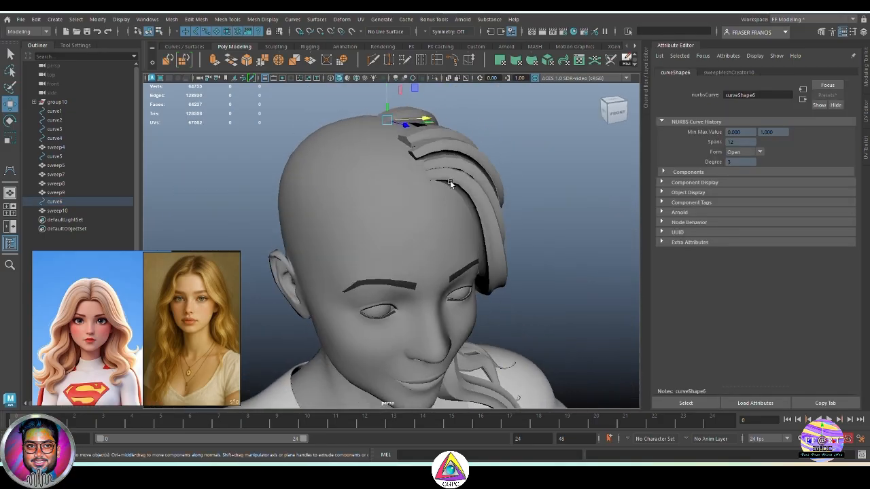
# Step: Align curve6's root with the centre line of the scalp, using the wireframe overlay as a guide
pyautogui.keyDown('alt'); pyautogui.moveTo(384, 93); pyautogui.dragTo(388, 157); pyautogui.keyUp('alt')
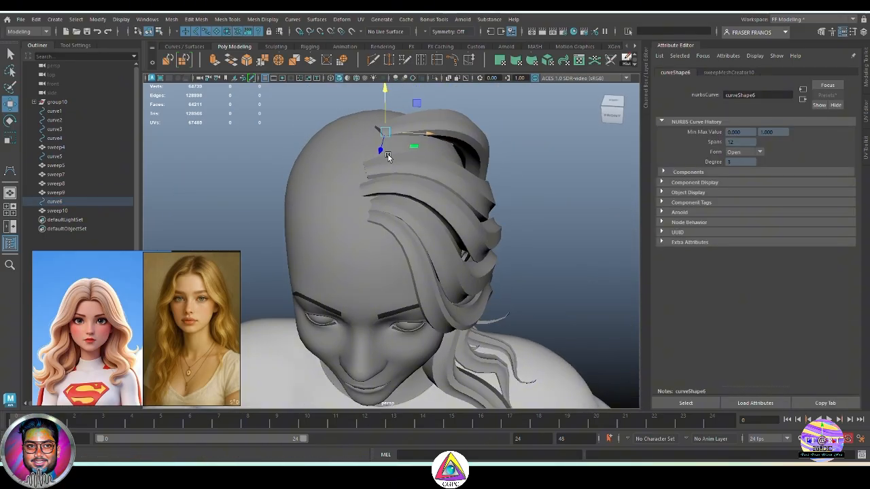
pyautogui.click(355, 79)
pyautogui.moveTo(385, 119)
pyautogui.keyDown('alt'); pyautogui.mouseDown()
pyautogui.moveTo(389, 144)
pyautogui.moveTo(404, 150)
pyautogui.mouseUp(); pyautogui.keyUp('alt')
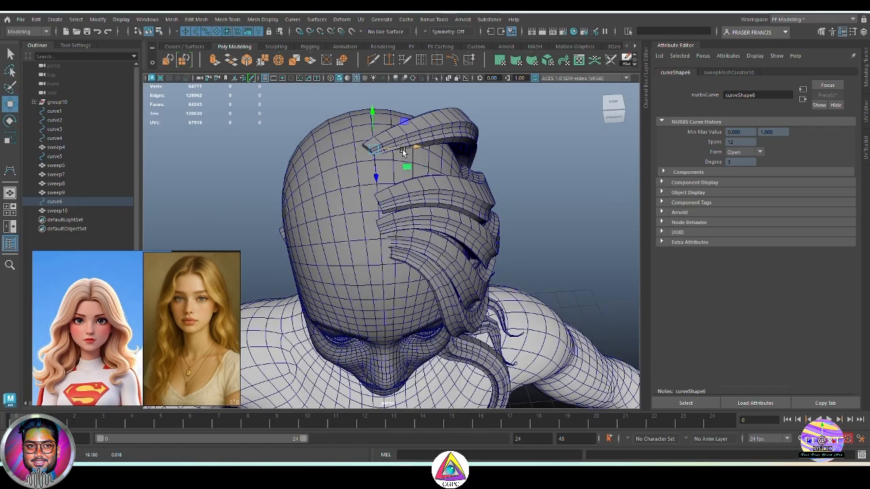
pyautogui.press('e')
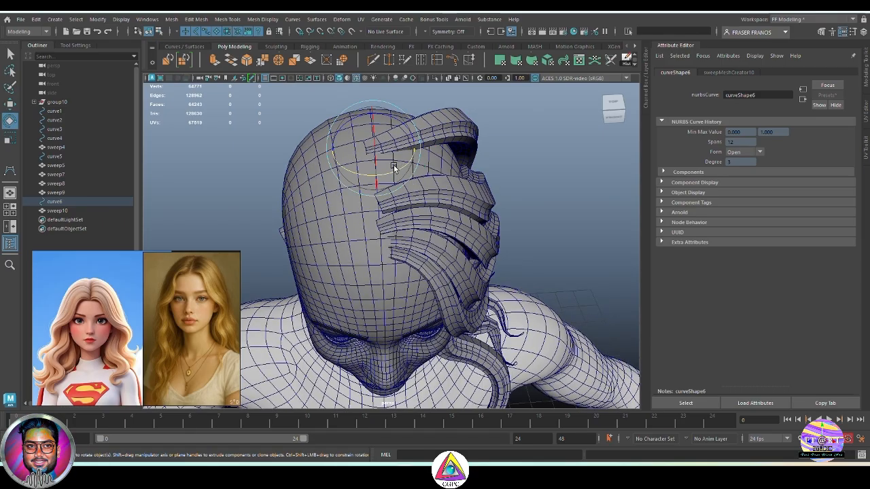
pyautogui.press('w')
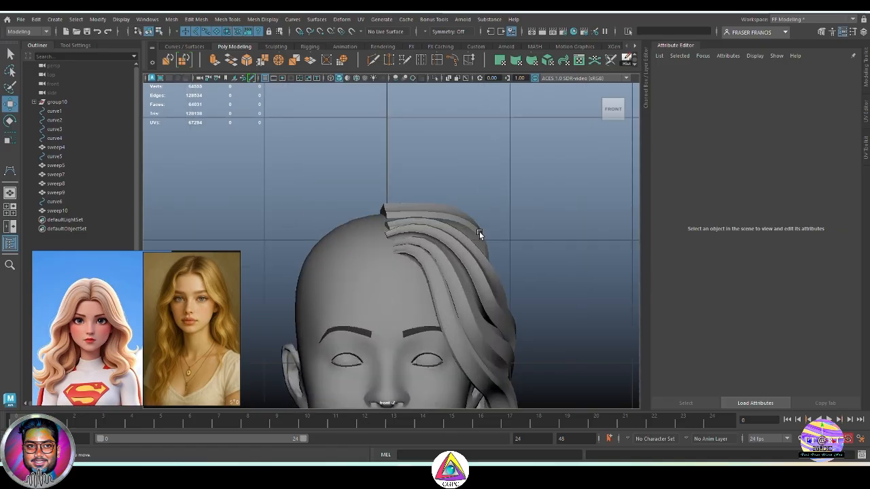
# Step: Adjust curve6's root and crown vertices in the front view so the strand follows the scalp, undoing one stray vertical move
pyautogui.click(53, 203)
pyautogui.moveTo(473, 161); pyautogui.dragTo(424, 161, button='right')
pyautogui.moveTo(371, 187); pyautogui.dragTo(397, 233)
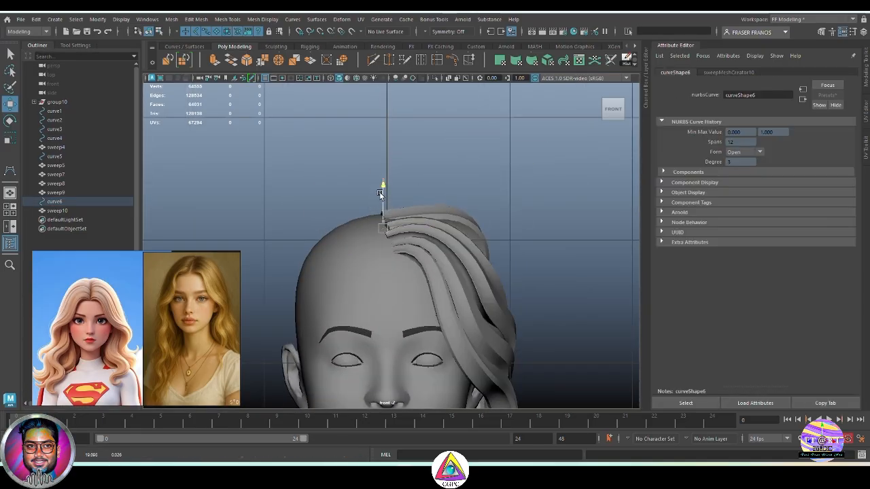
pyautogui.moveTo(448, 224); pyautogui.dragTo(428, 230)
pyautogui.moveTo(440, 181); pyautogui.dragTo(438, 180)
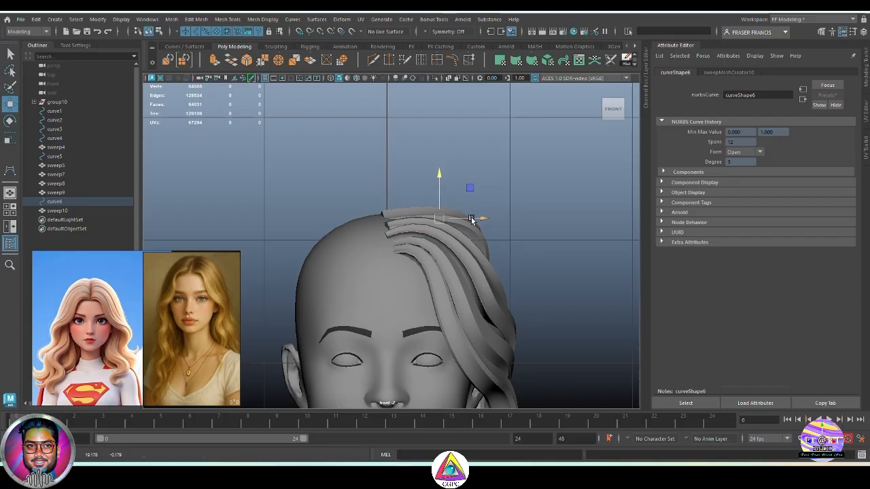
pyautogui.hotkey('ctrl', 'z')
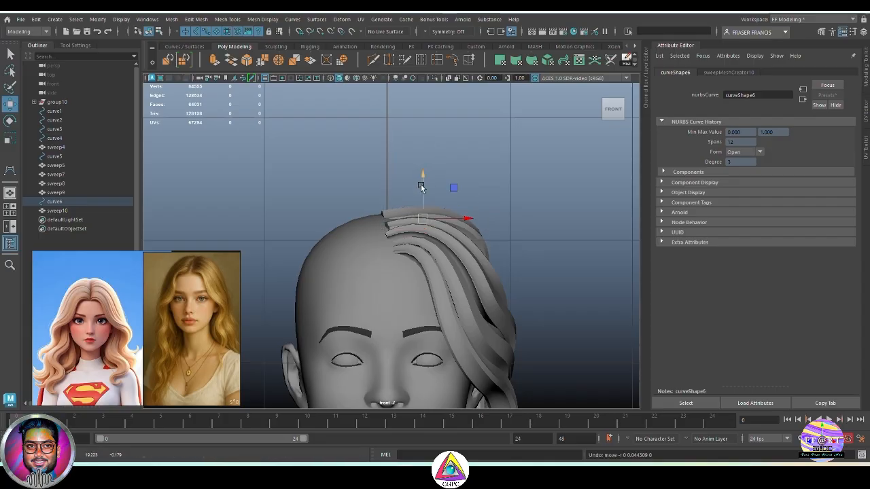
pyautogui.moveTo(517, 256); pyautogui.dragTo(473, 206)
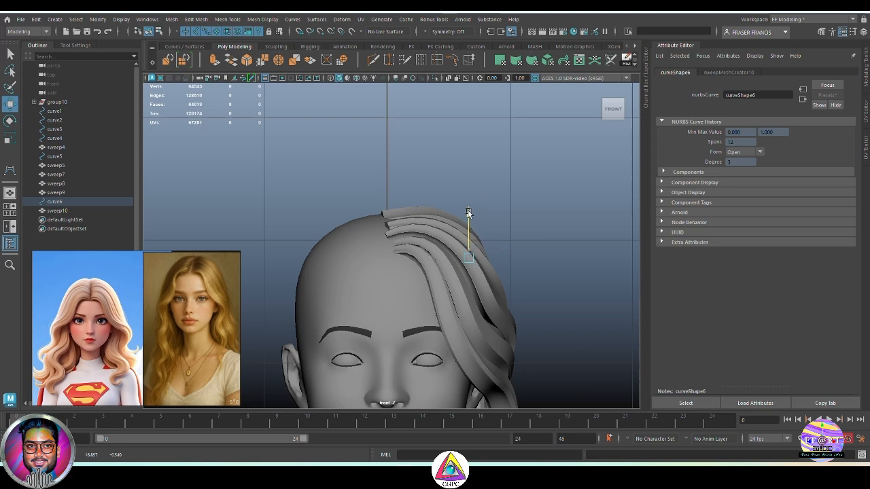
# Step: Reposition curve6's crown vertices in the side view to fit the strand around the top of the head
pyautogui.press('space')
pyautogui.press('space')
pyautogui.moveTo(406, 141); pyautogui.dragTo(439, 206)
pyautogui.moveTo(464, 157); pyautogui.dragTo(412, 171)
pyautogui.click(550, 215)
pyautogui.keyDown('alt'); pyautogui.moveTo(522, 278); pyautogui.dragTo(553, 177, button='middle'); pyautogui.keyUp('alt')
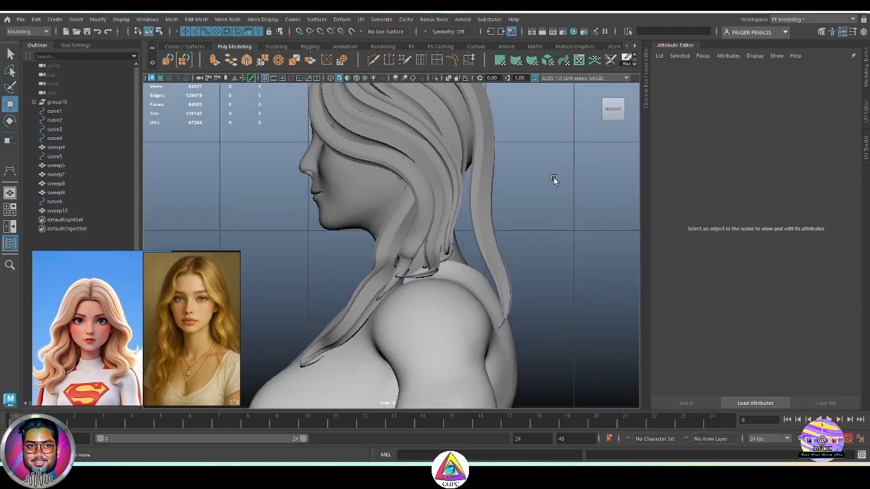
# Step: Reselect curve6 and move its lower vertices down and forward toward the upper back in the side view
pyautogui.moveTo(554, 288); pyautogui.dragTo(457, 352)
pyautogui.hotkey('ctrl', 'z')
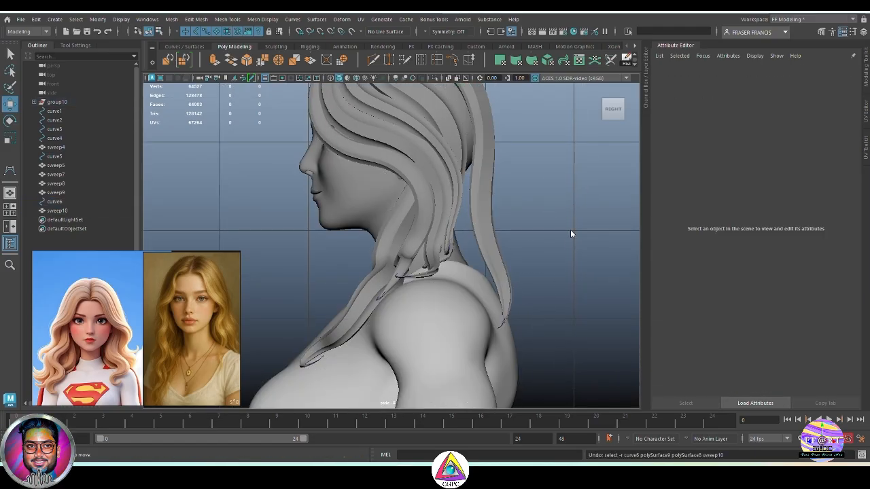
pyautogui.click(59, 201)
pyautogui.moveTo(495, 234); pyautogui.dragTo(495, 261)
pyautogui.moveTo(452, 305); pyautogui.dragTo(448, 305)
pyautogui.moveTo(492, 262); pyautogui.dragTo(492, 267)
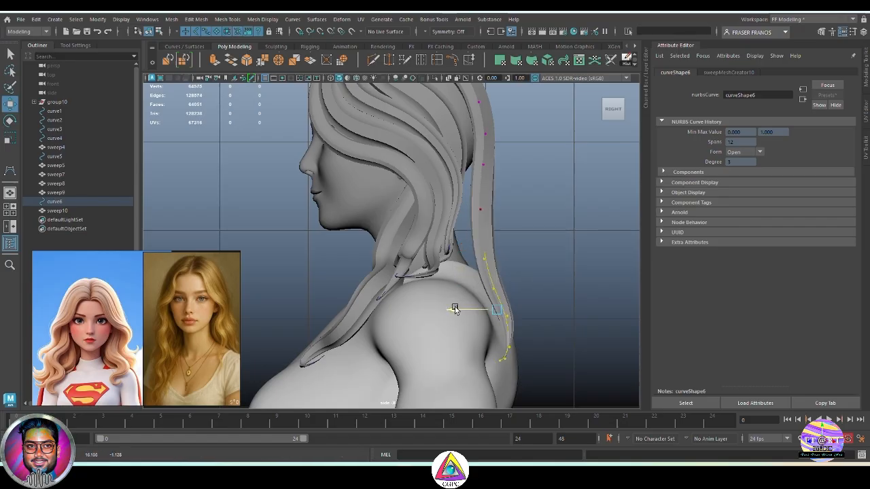
# Step: Move curve6's shoulder-level vertices outward from behind and adjust the height of its lower tip
pyautogui.keyDown('alt'); pyautogui.moveTo(458, 306); pyautogui.dragTo(398, 282); pyautogui.keyUp('alt')
pyautogui.moveTo(361, 229); pyautogui.dragTo(351, 228)
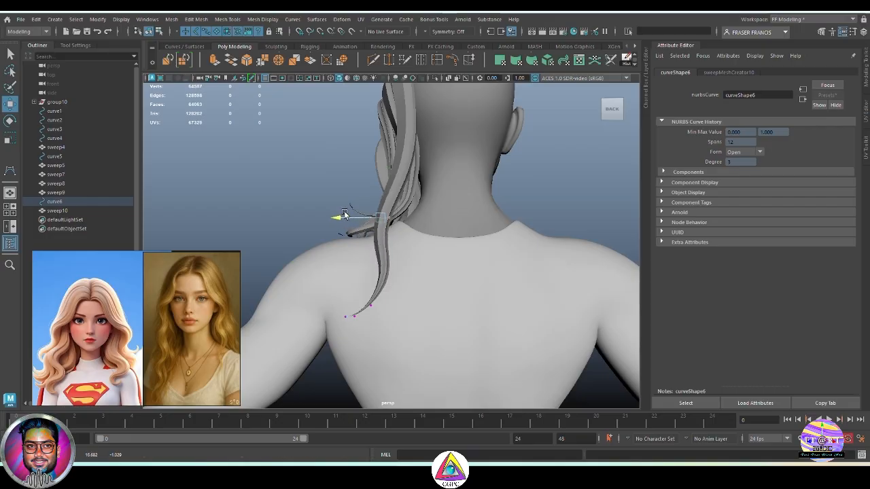
pyautogui.keyDown('alt'); pyautogui.moveTo(386, 275); pyautogui.dragTo(409, 276); pyautogui.keyUp('alt')
pyautogui.moveTo(348, 329); pyautogui.dragTo(399, 363)
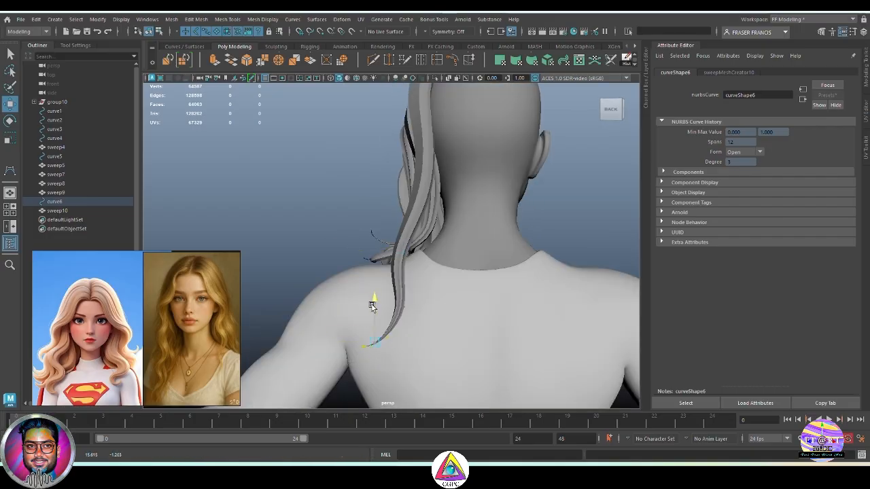
pyautogui.moveTo(372, 307); pyautogui.dragTo(544, 310)
pyautogui.click(544, 310)
pyautogui.keyDown('alt'); pyautogui.moveTo(545, 310); pyautogui.dragTo(457, 311, button='right'); pyautogui.keyUp('alt')
pyautogui.moveTo(421, 255); pyautogui.dragTo(394, 265)
# Step: Examine how the back strand sits against the head and shoulder from the side and from behind
pyautogui.click(456, 279)
pyautogui.keyDown('alt'); pyautogui.moveTo(457, 279); pyautogui.dragTo(437, 282); pyautogui.keyUp('alt')
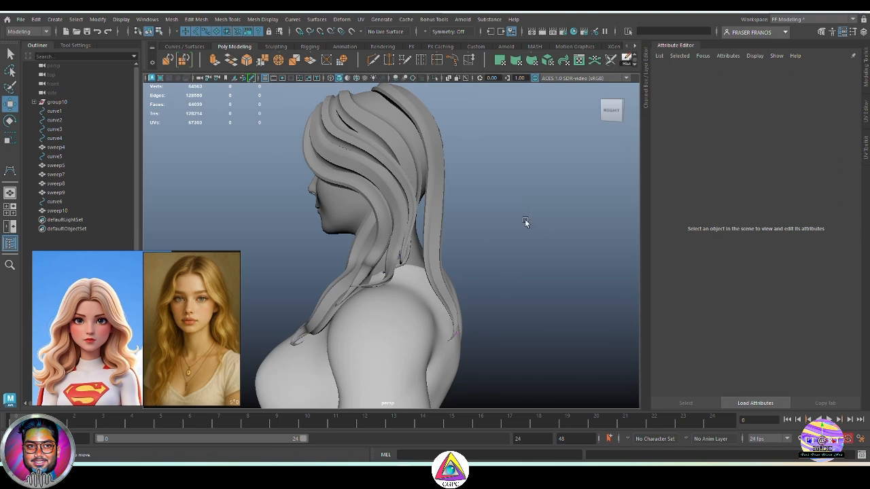
pyautogui.keyDown('alt'); pyautogui.moveTo(524, 221); pyautogui.dragTo(496, 274); pyautogui.keyUp('alt')
pyautogui.press('q')
pyautogui.keyDown('alt'); pyautogui.moveTo(495, 275); pyautogui.dragTo(477, 274, button='middle'); pyautogui.keyUp('alt')
pyautogui.moveTo(477, 274)
pyautogui.keyDown('alt'); pyautogui.mouseDown()
pyautogui.moveTo(446, 265)
pyautogui.moveTo(478, 276)
pyautogui.mouseUp(); pyautogui.keyUp('alt')
pyautogui.keyDown('alt'); pyautogui.moveTo(479, 276); pyautogui.dragTo(496, 301, button='middle'); pyautogui.keyUp('alt')
pyautogui.keyDown('alt'); pyautogui.moveTo(495, 301); pyautogui.dragTo(475, 299); pyautogui.keyUp('alt')
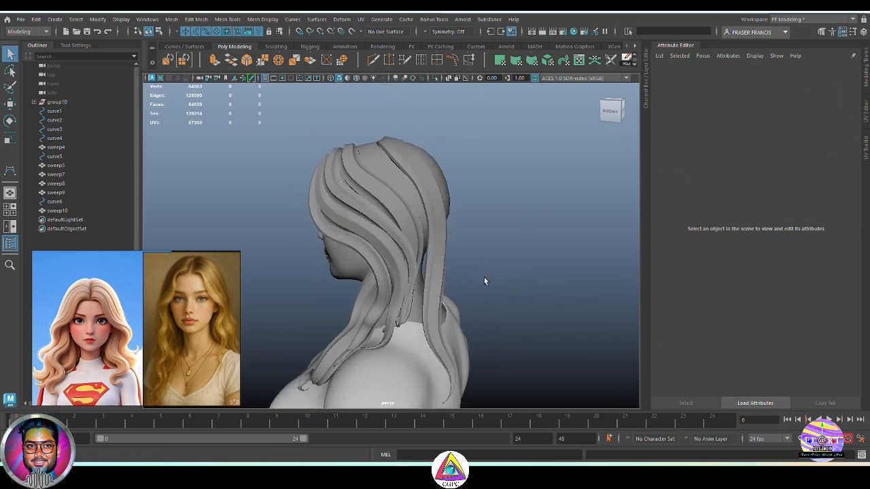
# Step: Duplicate curve6 and center the copy's pivot
pyautogui.click(55, 202)
pyautogui.hotkey('ctrl', 'd')
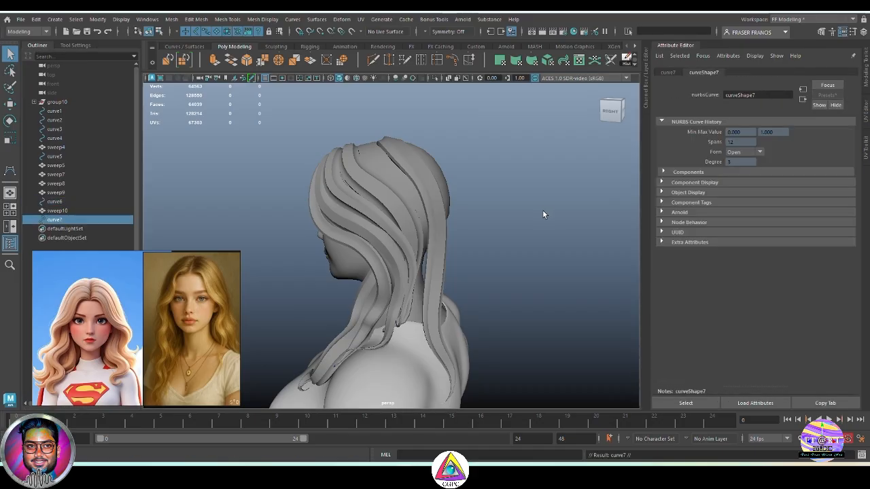
pyautogui.press('w')
pyautogui.scroll(-1, 590, 64)
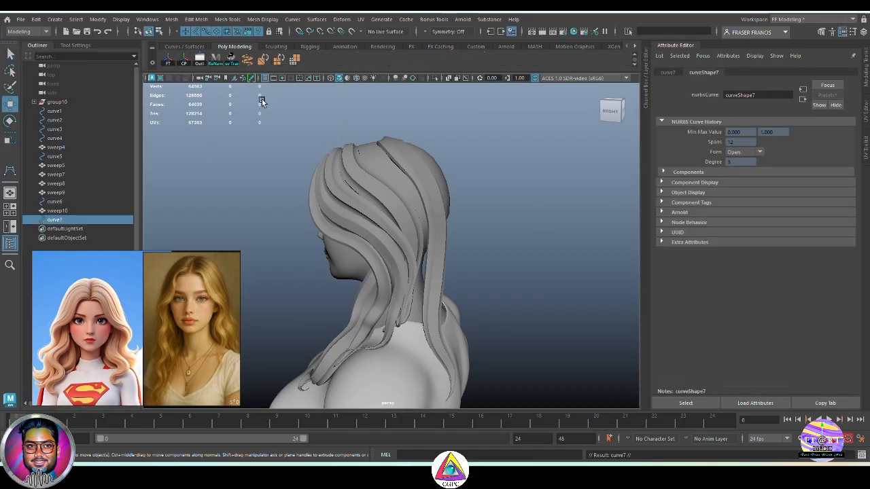
pyautogui.click(184, 63)
pyautogui.keyDown('alt'); pyautogui.moveTo(416, 285); pyautogui.dragTo(362, 265); pyautogui.keyUp('alt')
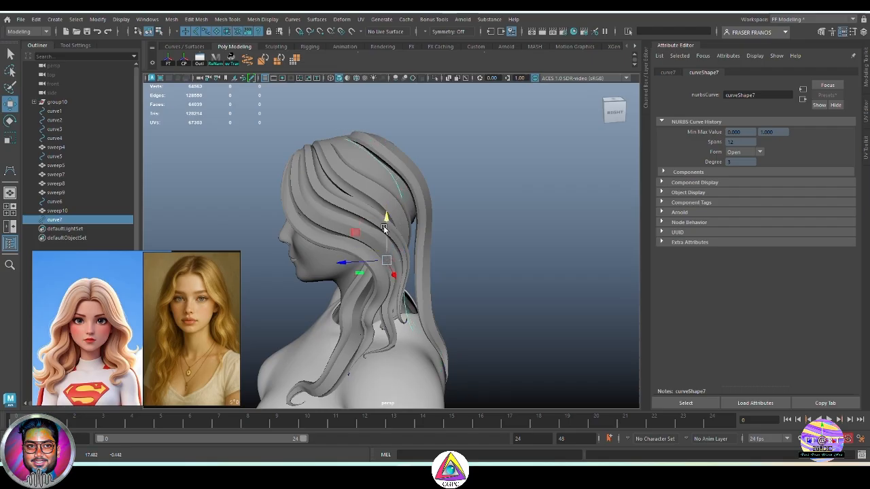
# Step: Relocate the pivot of curve7 to the curve's root end on the crown of the head
pyautogui.keyDown('alt'); pyautogui.moveTo(384, 229); pyautogui.dragTo(394, 219); pyautogui.keyUp('alt')
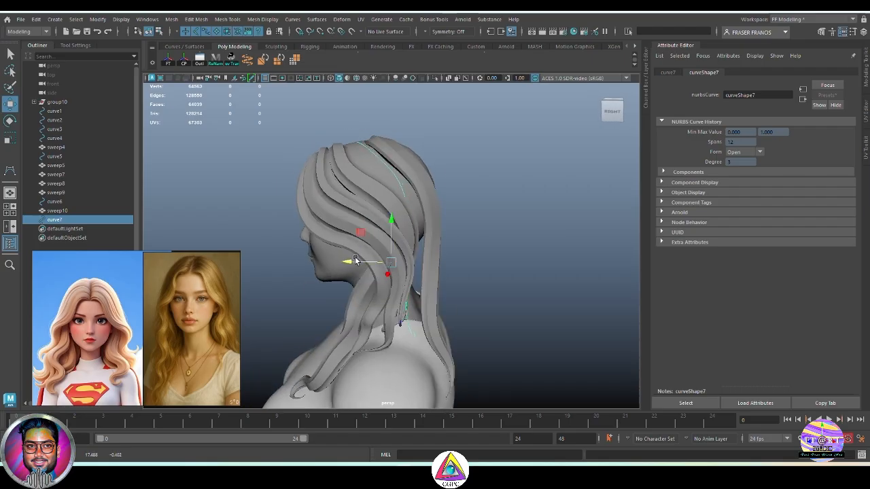
pyautogui.keyDown('alt'); pyautogui.moveTo(355, 260); pyautogui.dragTo(438, 266); pyautogui.keyUp('alt')
pyautogui.click(339, 148)
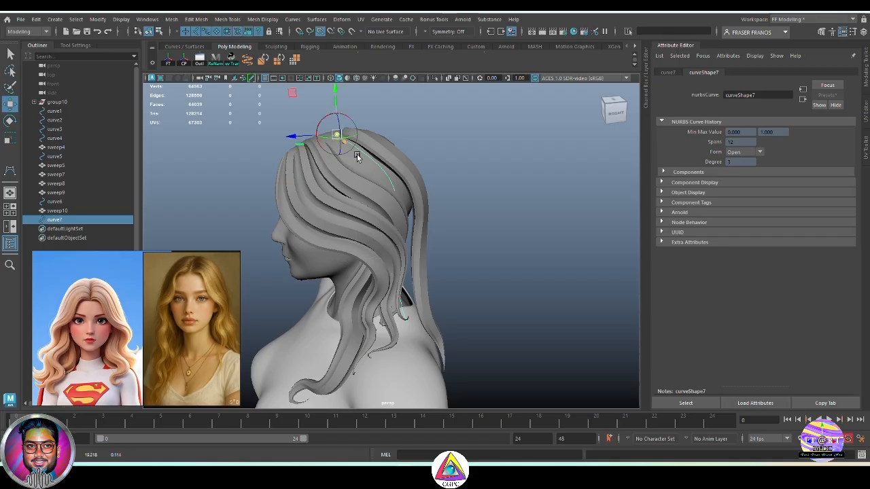
pyautogui.keyDown('alt'); pyautogui.moveTo(357, 156); pyautogui.dragTo(493, 211); pyautogui.keyUp('alt')
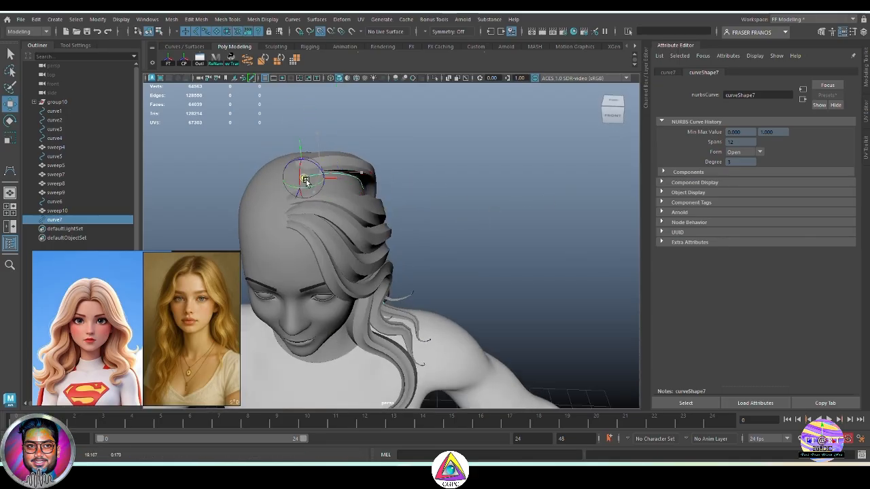
pyautogui.moveTo(300, 149); pyautogui.dragTo(389, 229)
# Step: Rotate curve7 about its crown root to lay it along the side of the head
pyautogui.press('e')
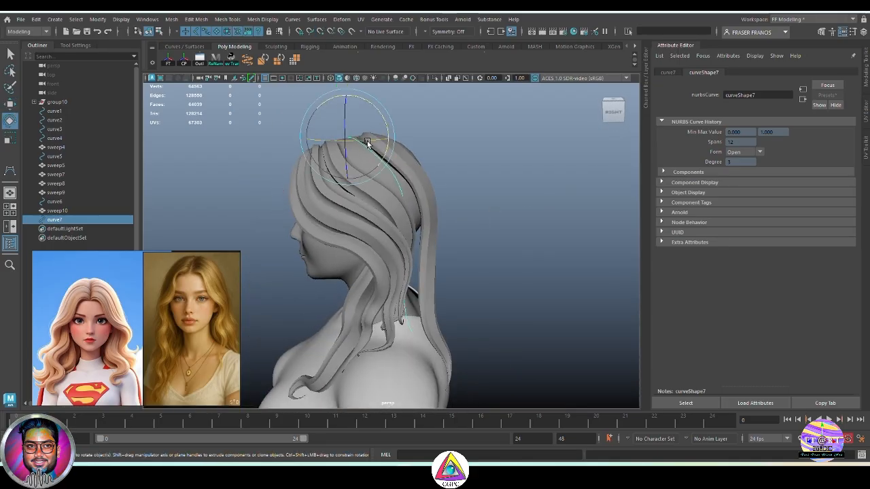
pyautogui.keyDown('alt'); pyautogui.moveTo(435, 211); pyautogui.dragTo(421, 184); pyautogui.keyUp('alt')
pyautogui.moveTo(334, 163); pyautogui.dragTo(334, 156)
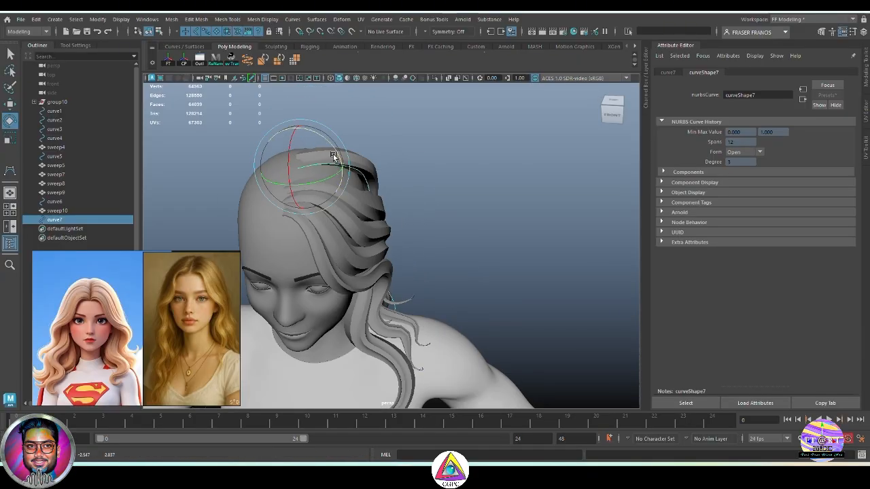
pyautogui.keyDown('alt'); pyautogui.moveTo(441, 234); pyautogui.dragTo(346, 203); pyautogui.keyUp('alt')
# Step: Move curve7's upper vertices at the crown and shift its neck-level vertices backward in the side view
pyautogui.moveTo(506, 216); pyautogui.dragTo(454, 216, button='right')
pyautogui.keyDown('alt'); pyautogui.moveTo(431, 216); pyautogui.dragTo(395, 229); pyautogui.keyUp('alt')
pyautogui.click(351, 154)
pyautogui.press('w')
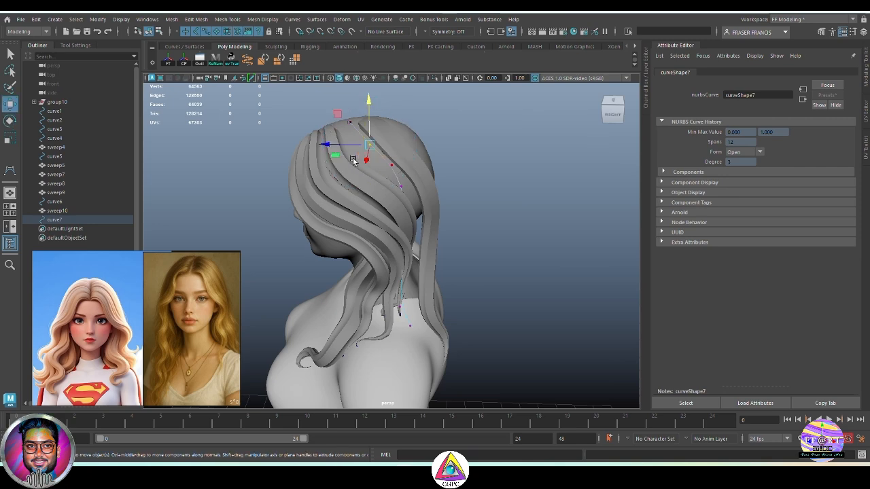
pyautogui.keyDown('alt'); pyautogui.moveTo(351, 155); pyautogui.dragTo(408, 219); pyautogui.keyUp('alt')
pyautogui.keyDown('alt'); pyautogui.moveTo(409, 219); pyautogui.dragTo(400, 178, button='middle'); pyautogui.keyUp('alt')
pyautogui.keyDown('alt'); pyautogui.moveTo(394, 224); pyautogui.dragTo(390, 207); pyautogui.keyUp('alt')
pyautogui.moveTo(389, 206); pyautogui.dragTo(403, 235)
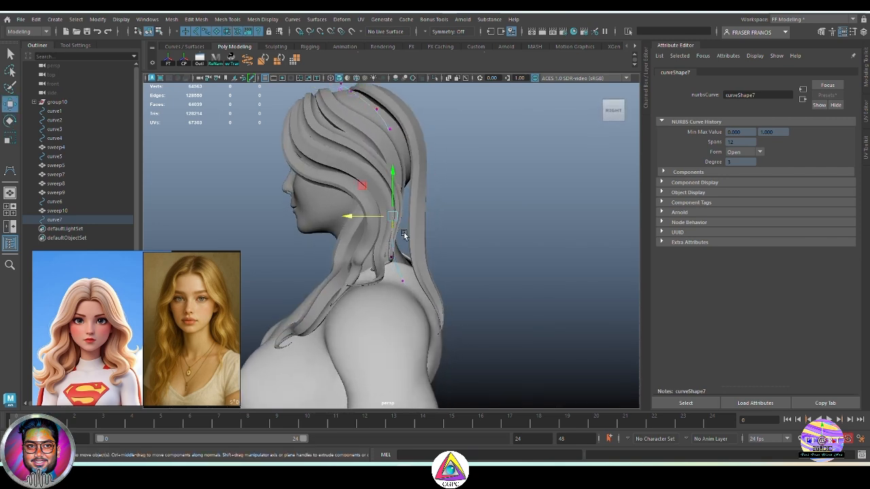
pyautogui.moveTo(358, 217); pyautogui.dragTo(373, 217)
# Step: Undo the last vertex edits and reposition curve7's vertices around the back of the head with soft selection
pyautogui.moveTo(435, 163); pyautogui.dragTo(396, 207)
pyautogui.press('b')
pyautogui.hotkey('ctrl', 'z')
pyautogui.hotkey('ctrl', 'z')
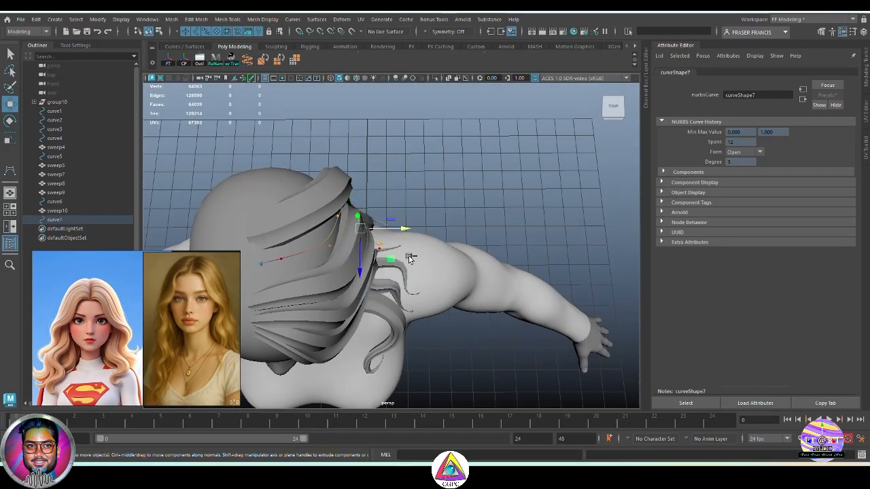
pyautogui.press('space')
pyautogui.keyDown('alt'); pyautogui.moveTo(430, 157); pyautogui.dragTo(372, 317); pyautogui.keyUp('alt')
pyautogui.moveTo(386, 270); pyautogui.dragTo(385, 248)
# Step: Raise curve7's lower tip above the shoulder and adjust the vertices where the curve meets the upper back
pyautogui.moveTo(380, 333)
pyautogui.keyDown('alt'); pyautogui.mouseDown()
pyautogui.moveTo(339, 309)
pyautogui.moveTo(452, 301)
pyautogui.moveTo(405, 316)
pyautogui.moveTo(354, 301)
pyautogui.moveTo(351, 281)
pyautogui.moveTo(395, 327)
pyautogui.mouseUp(); pyautogui.keyUp('alt')
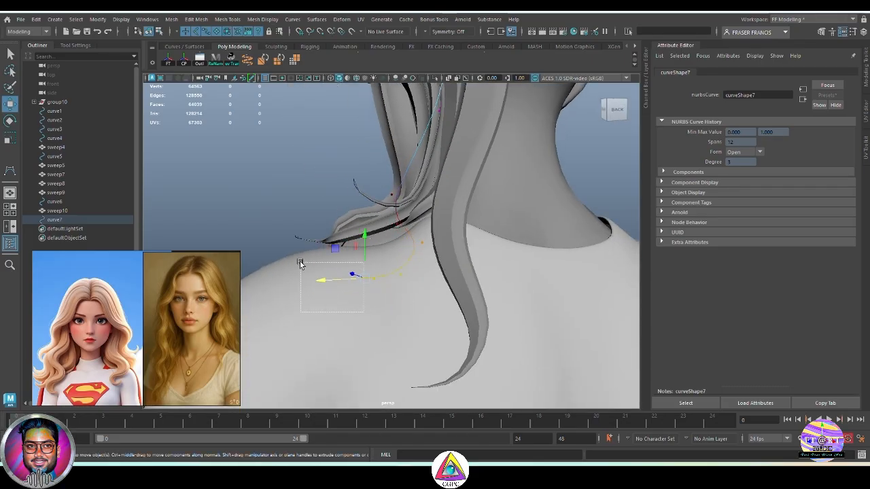
pyautogui.keyDown('alt'); pyautogui.moveTo(353, 233); pyautogui.dragTo(367, 254); pyautogui.keyUp('alt')
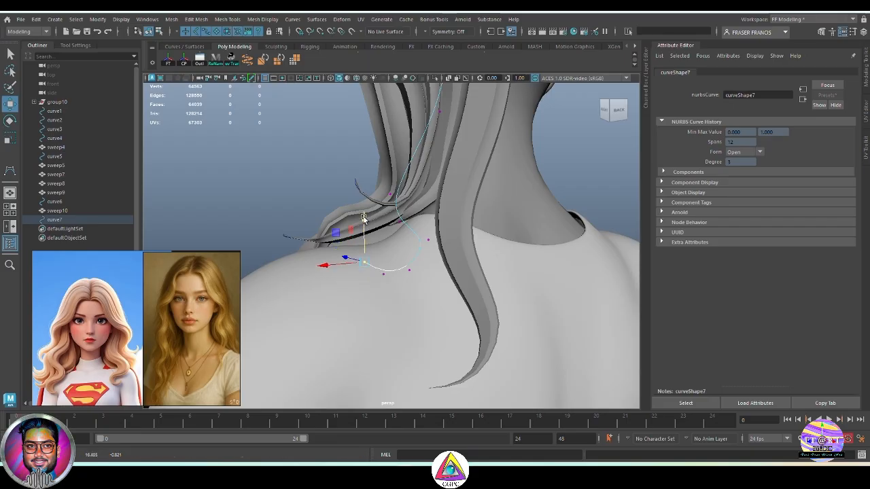
pyautogui.keyDown('alt'); pyautogui.moveTo(364, 217); pyautogui.dragTo(434, 287); pyautogui.keyUp('alt')
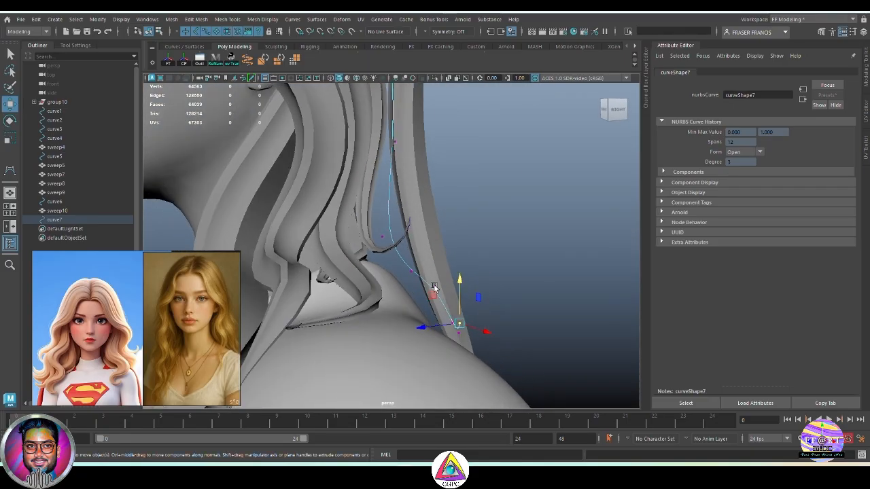
pyautogui.moveTo(435, 247); pyautogui.dragTo(405, 318)
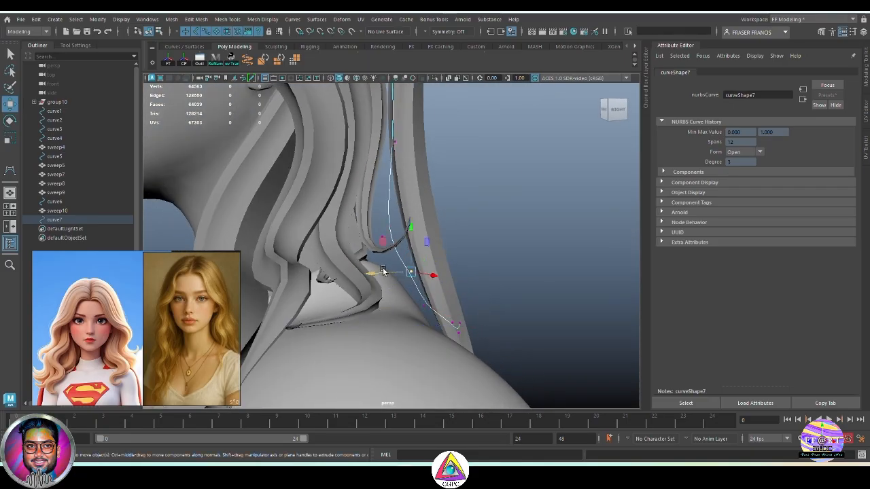
pyautogui.moveTo(383, 271); pyautogui.dragTo(384, 307)
# Step: Refine curve7's vertices behind the head with soft selection and return the curve to object mode
pyautogui.keyDown('alt'); pyautogui.moveTo(432, 332); pyautogui.dragTo(407, 349); pyautogui.keyUp('alt')
pyautogui.click(408, 349)
pyautogui.keyDown('alt'); pyautogui.moveTo(408, 349); pyautogui.dragTo(418, 380, button='middle'); pyautogui.keyUp('alt')
pyautogui.keyDown('alt'); pyautogui.moveTo(418, 379); pyautogui.dragTo(476, 340); pyautogui.keyUp('alt')
pyautogui.click(411, 168)
pyautogui.keyDown('alt'); pyautogui.moveTo(411, 167); pyautogui.dragTo(369, 287); pyautogui.keyUp('alt')
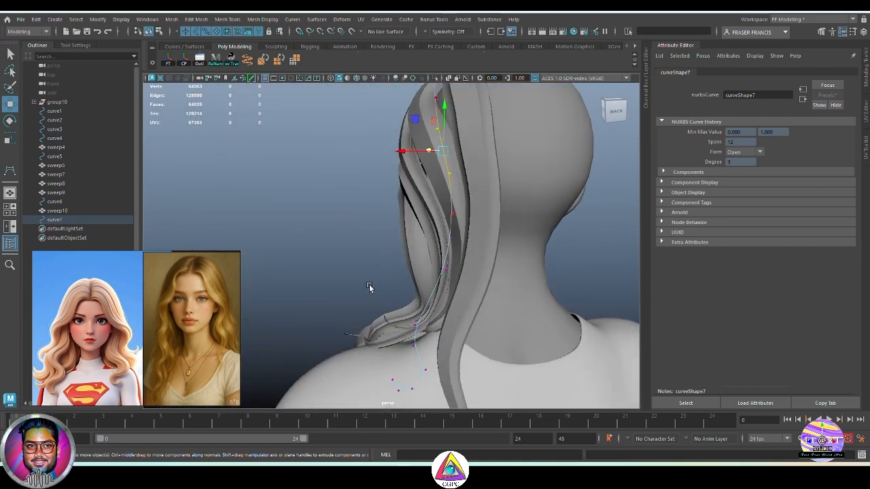
pyautogui.click(622, 167)
pyautogui.keyDown('alt'); pyautogui.moveTo(622, 167); pyautogui.dragTo(352, 204); pyautogui.keyUp('alt')
pyautogui.click(333, 221)
pyautogui.keyDown('alt'); pyautogui.moveTo(397, 224); pyautogui.dragTo(358, 205); pyautogui.keyUp('alt')
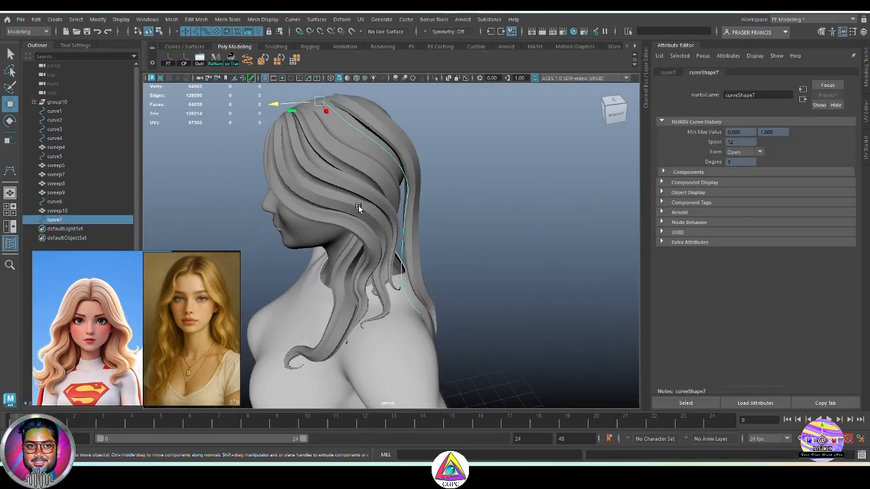
# Step: Rebuild curve7, check its control vertices and reselect the whole curve
pyautogui.click(295, 20)
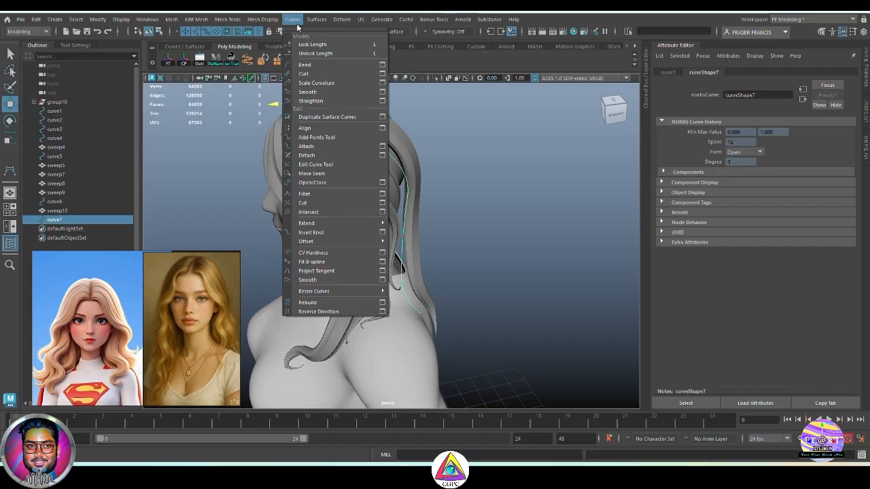
pyautogui.click(346, 304)
pyautogui.keyDown('alt'); pyautogui.moveTo(425, 268); pyautogui.dragTo(452, 265); pyautogui.keyUp('alt')
pyautogui.click(463, 246)
pyautogui.moveTo(410, 216); pyautogui.dragTo(381, 215, button='right')
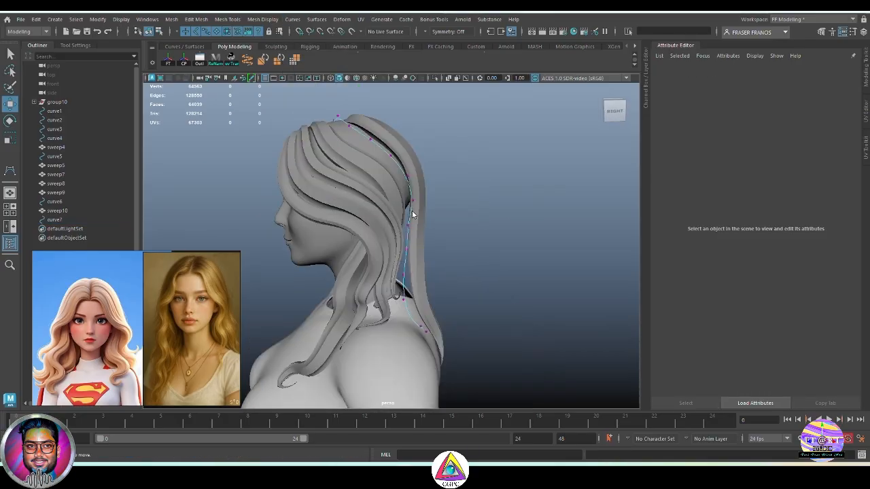
pyautogui.press('F8')
pyautogui.click(410, 237)
pyautogui.keyDown('alt'); pyautogui.moveTo(410, 237); pyautogui.dragTo(443, 260); pyautogui.keyUp('alt')
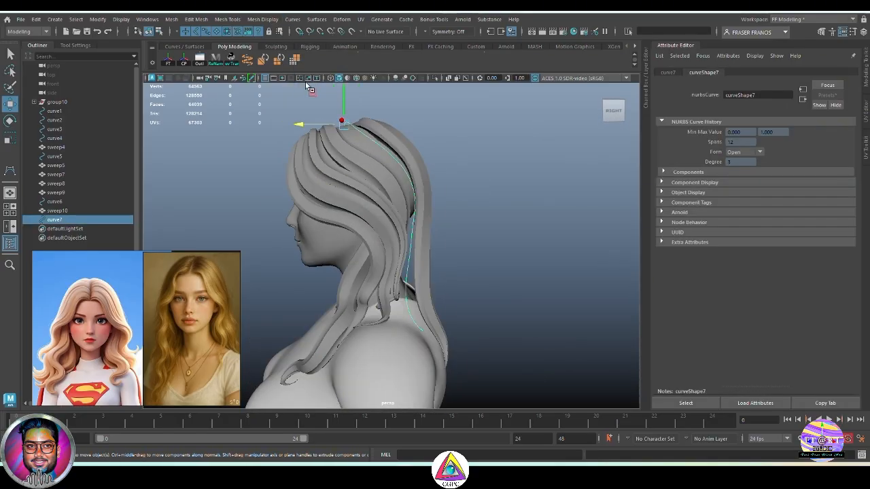
# Step: Create a sweep mesh from curve7 and replace its settings with the stylisedlonghair02 preset
pyautogui.click(248, 60)
pyautogui.click(827, 95)
pyautogui.moveTo(832, 214)
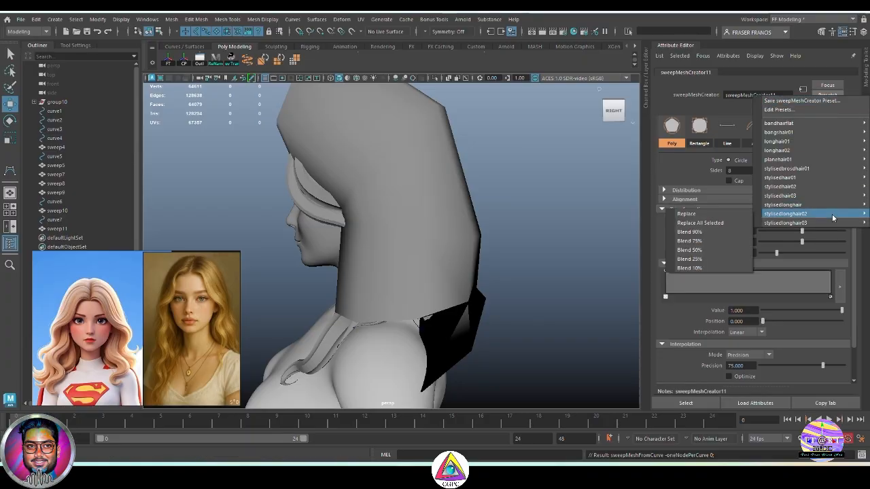
pyautogui.click(687, 214)
# Step: Open the enlarged taper curve of the new sweep11 strand and set its starting point's value to 0.5
pyautogui.keyDown('alt'); pyautogui.moveTo(503, 227); pyautogui.dragTo(516, 289); pyautogui.keyUp('alt')
pyautogui.click(489, 282)
pyautogui.click(768, 72)
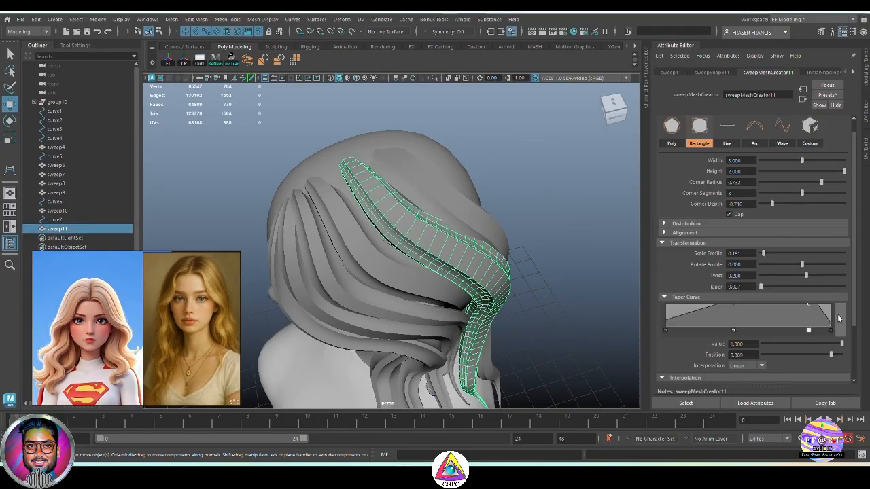
pyautogui.click(839, 317)
pyautogui.moveTo(525, 259); pyautogui.dragTo(522, 240)
pyautogui.keyDown('alt'); pyautogui.moveTo(367, 272); pyautogui.dragTo(404, 245); pyautogui.keyUp('alt')
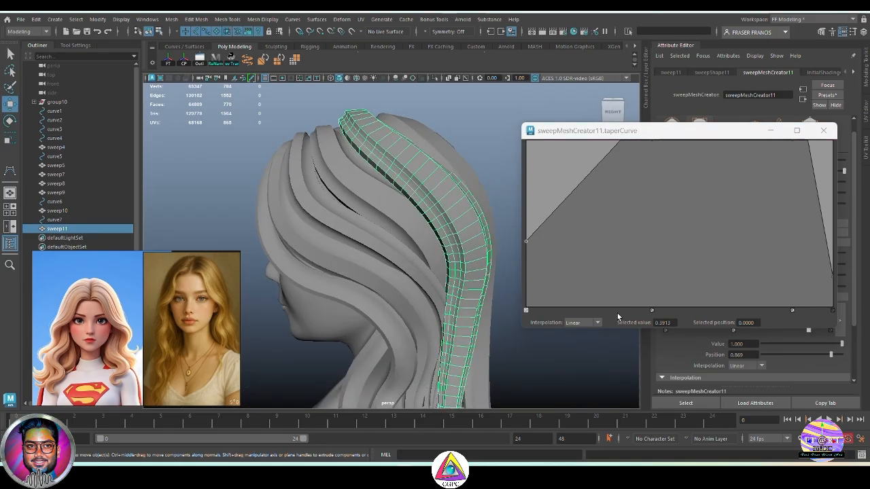
pyautogui.moveTo(678, 324); pyautogui.dragTo(631, 324)
pyautogui.write('0.5')
pyautogui.press('Return')
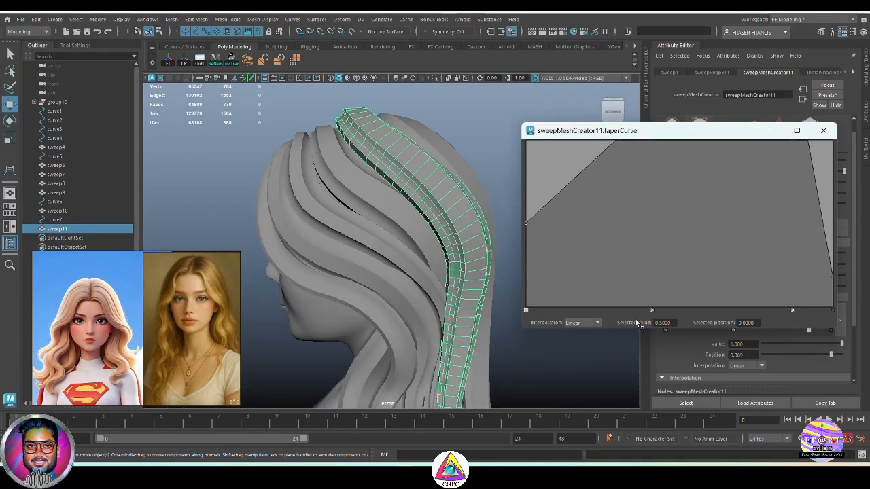
pyautogui.keyDown('alt'); pyautogui.moveTo(447, 246); pyautogui.dragTo(414, 254); pyautogui.keyUp('alt')
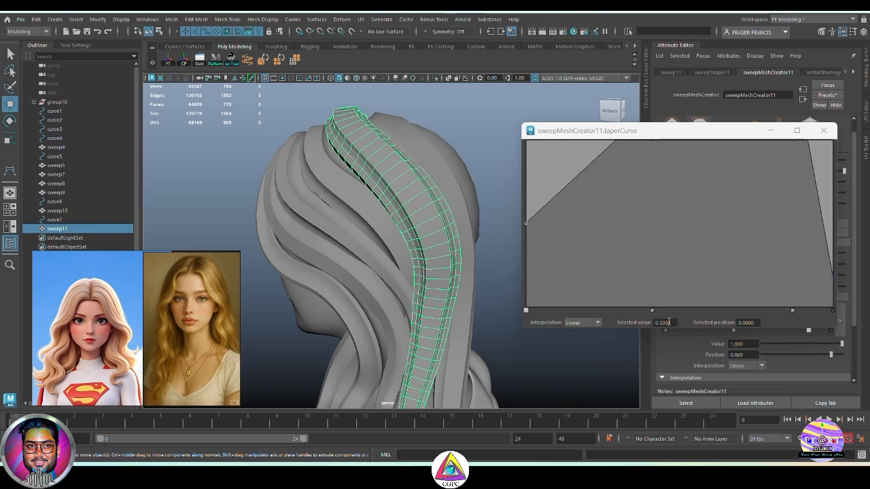
# Step: Try a value of 1.5 for the middle point of sweep11's taper curve
pyautogui.click(633, 141)
pyautogui.hotkey('ctrl', 'z')
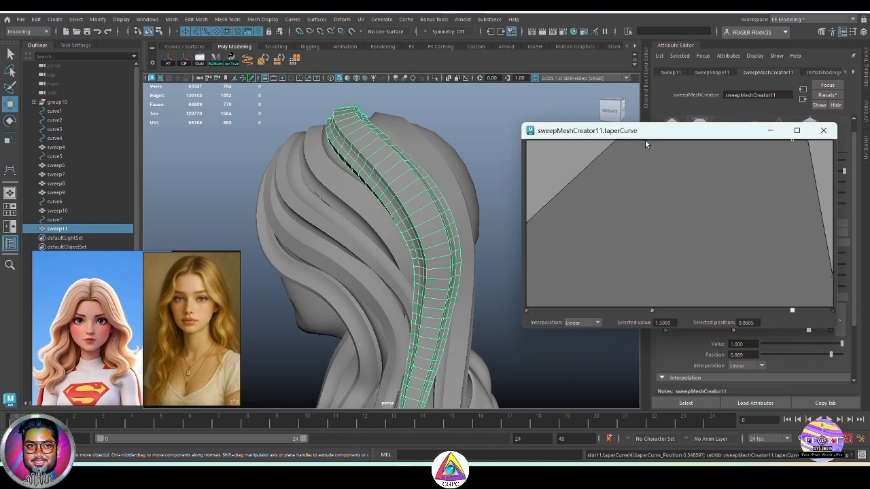
pyautogui.click(652, 139)
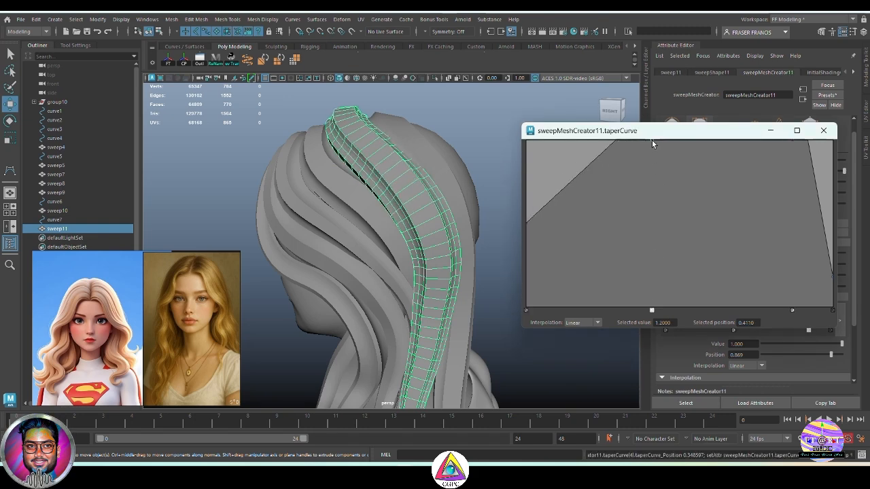
pyautogui.write('1.5')
pyautogui.press('Return')
pyautogui.keyDown('alt'); pyautogui.moveTo(413, 238); pyautogui.dragTo(428, 258); pyautogui.keyUp('alt')
pyautogui.keyDown('alt'); pyautogui.moveTo(370, 263); pyautogui.dragTo(419, 236); pyautogui.keyUp('alt')
pyautogui.keyDown('alt'); pyautogui.moveTo(457, 343); pyautogui.dragTo(489, 320); pyautogui.keyUp('alt')
# Step: Set the value of the taper curve point near the strand's tip to 2
pyautogui.click(792, 310)
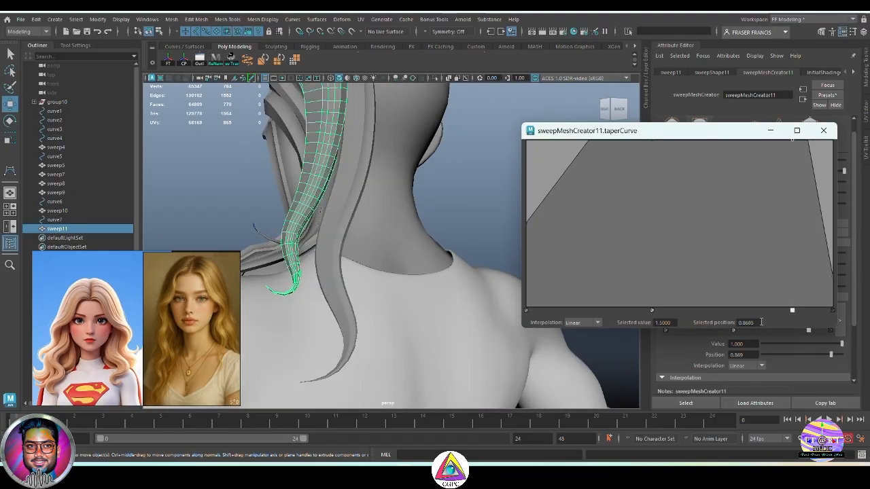
pyautogui.write('2')
pyautogui.press('Return')
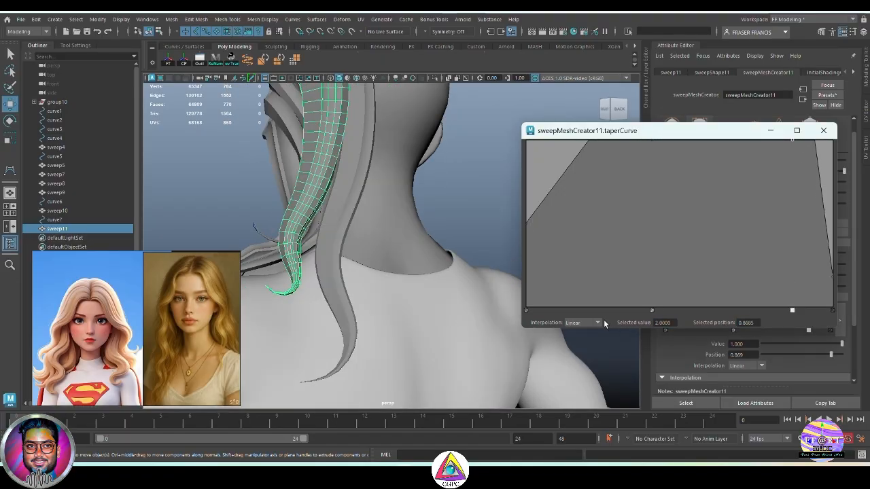
# Step: Set the middle taper point's value to 1.2 and close the enlarged taper curve
pyautogui.keyDown('alt'); pyautogui.moveTo(307, 329); pyautogui.dragTo(445, 325); pyautogui.keyUp('alt')
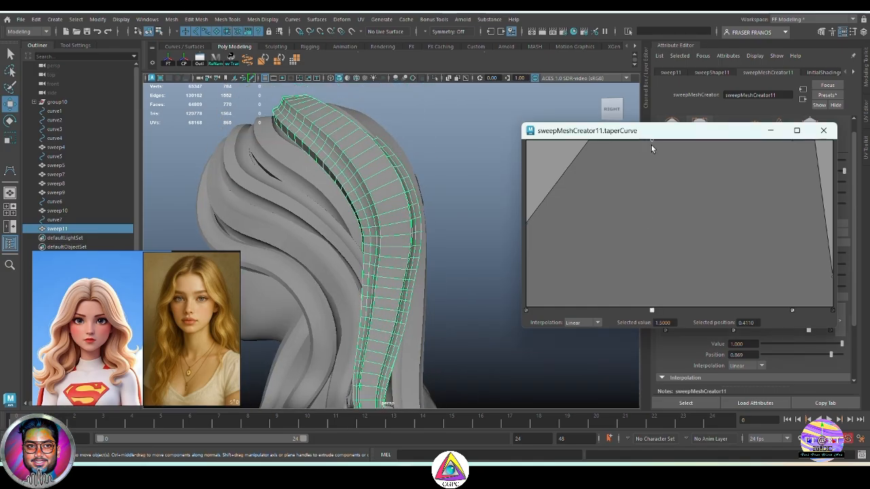
pyautogui.write('1.2')
pyautogui.press('Return')
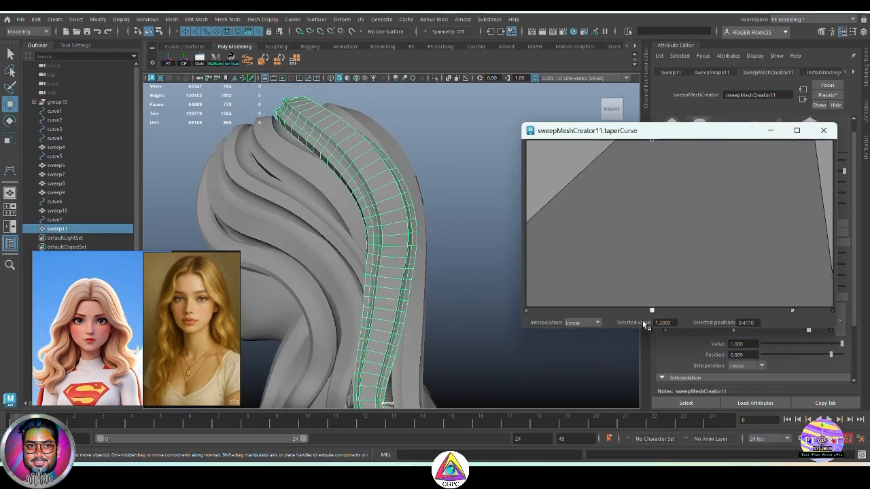
pyautogui.keyDown('alt'); pyautogui.moveTo(489, 319); pyautogui.dragTo(380, 254); pyautogui.keyUp('alt')
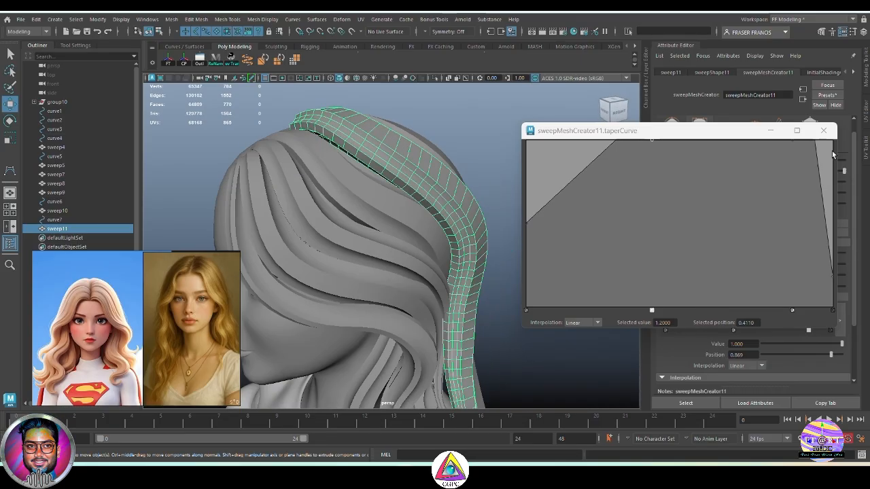
pyautogui.click(824, 130)
# Step: Slim sweep11 by setting its profile scale to about 0.137, width to about 2.72 and height to about 1.7
pyautogui.keyDown('alt'); pyautogui.moveTo(534, 313); pyautogui.dragTo(597, 302); pyautogui.keyUp('alt')
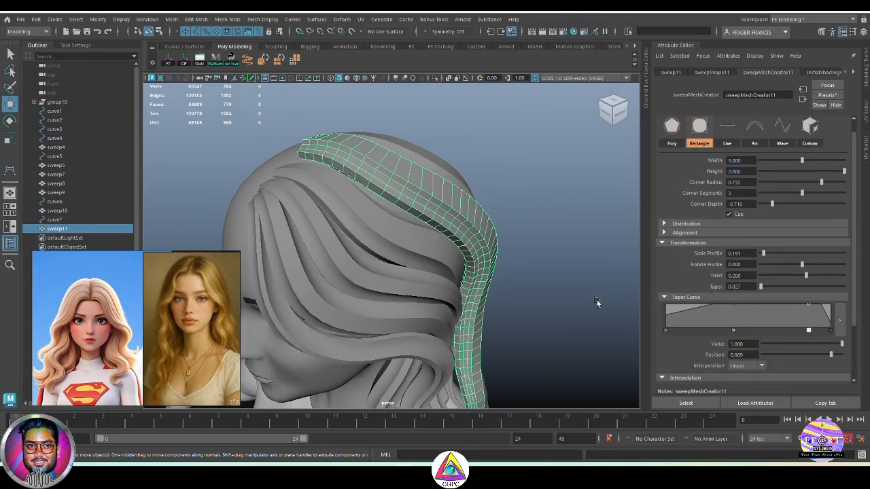
pyautogui.moveTo(843, 171)
pyautogui.mouseDown()
pyautogui.moveTo(820, 174)
pyautogui.moveTo(841, 173)
pyautogui.mouseUp()
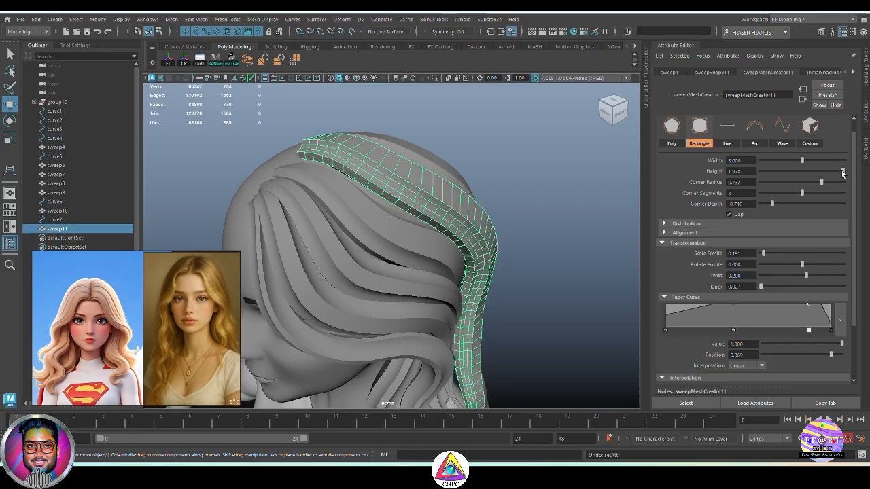
pyautogui.moveTo(763, 253); pyautogui.dragTo(763, 253)
pyautogui.keyDown('alt'); pyautogui.moveTo(340, 272); pyautogui.dragTo(486, 286); pyautogui.keyUp('alt')
pyautogui.moveTo(801, 161); pyautogui.dragTo(792, 160)
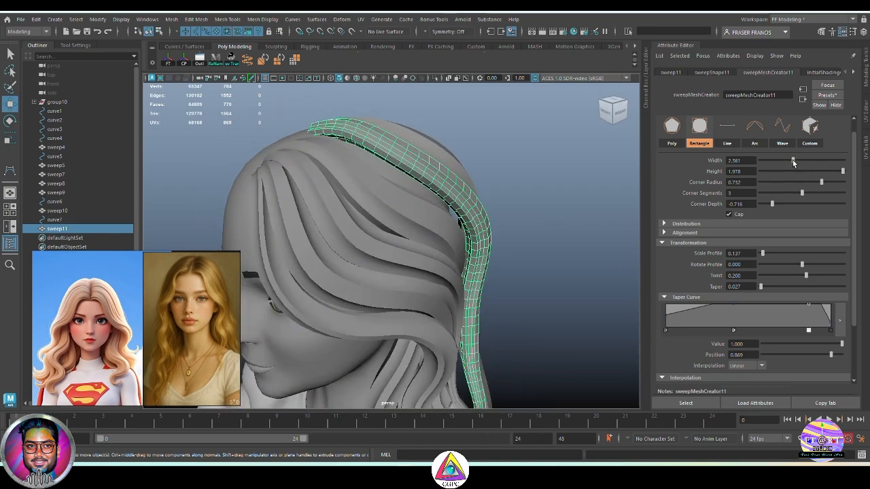
pyautogui.moveTo(843, 171); pyautogui.dragTo(830, 170)
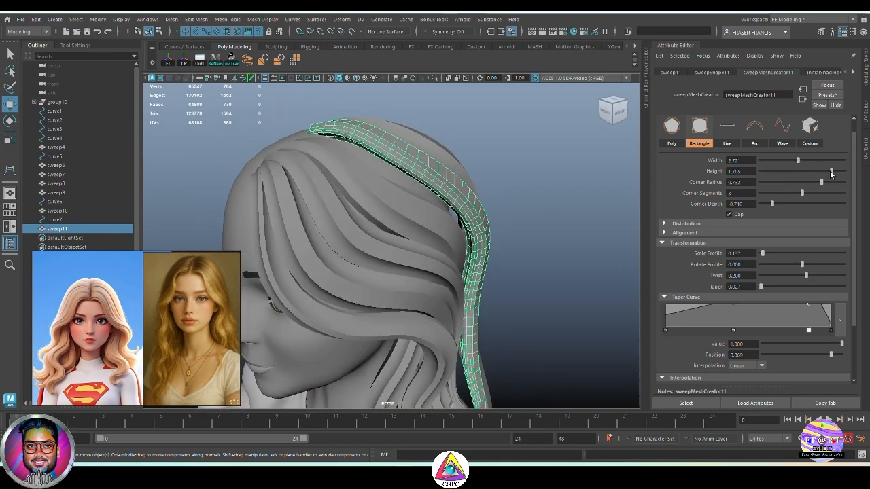
# Step: Deselect the strand and examine the hair silhouette in the orthographic side view
pyautogui.click(559, 225)
pyautogui.keyDown('alt'); pyautogui.moveTo(558, 225); pyautogui.dragTo(530, 214); pyautogui.keyUp('alt')
pyautogui.press('space')
pyautogui.moveTo(531, 264); pyautogui.dragTo(550, 247)
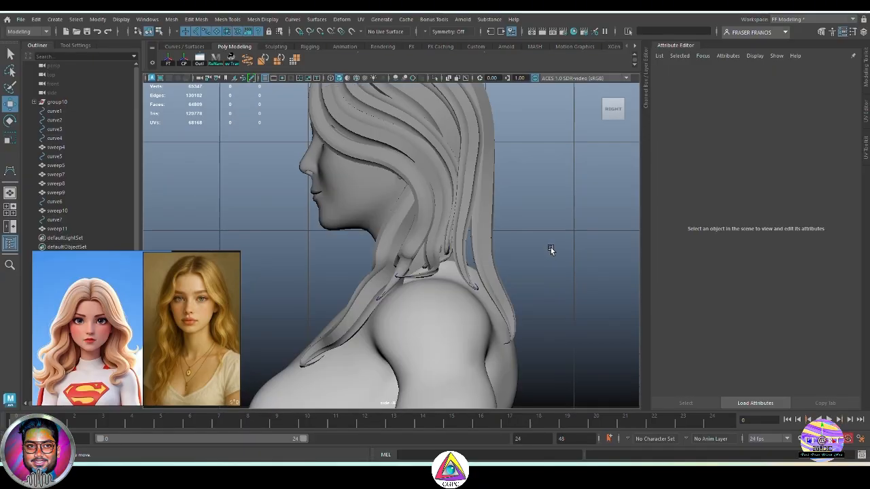
pyautogui.keyDown('alt'); pyautogui.moveTo(550, 247); pyautogui.dragTo(544, 270, button='middle'); pyautogui.keyUp('alt')
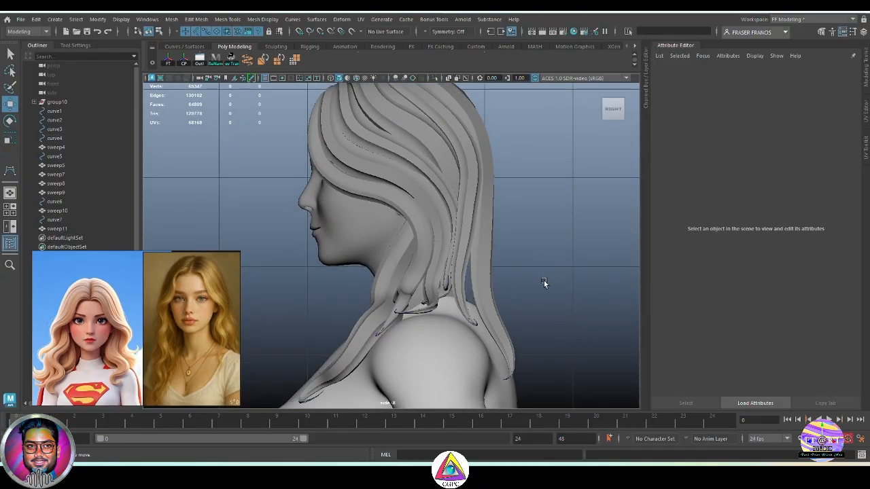
# Step: Show the control vertices of curve7 and select those along the lower part of the strand
pyautogui.keyDown('alt'); pyautogui.moveTo(523, 210); pyautogui.dragTo(538, 281, button='middle'); pyautogui.keyUp('alt')
pyautogui.click(62, 221)
pyautogui.moveTo(534, 239); pyautogui.dragTo(183, 162, button='right')
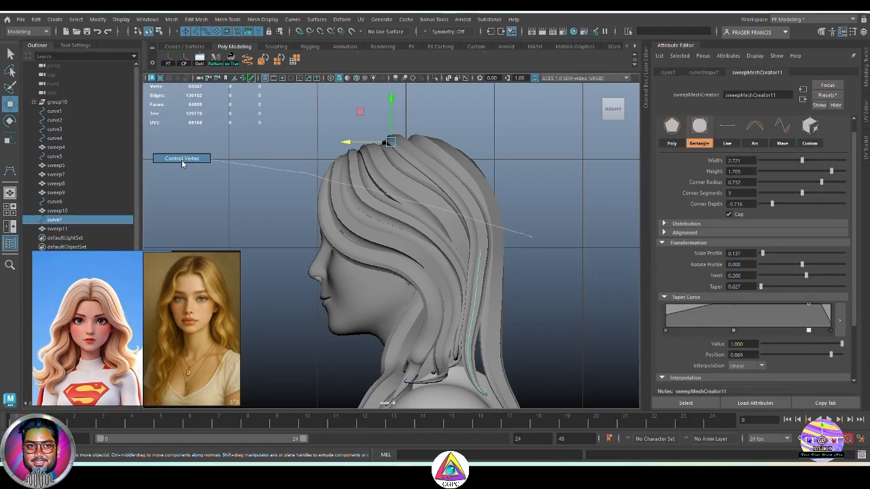
pyautogui.keyDown('alt'); pyautogui.moveTo(524, 380); pyautogui.dragTo(519, 314, button='middle'); pyautogui.keyUp('alt')
pyautogui.moveTo(512, 345); pyautogui.dragTo(455, 313)
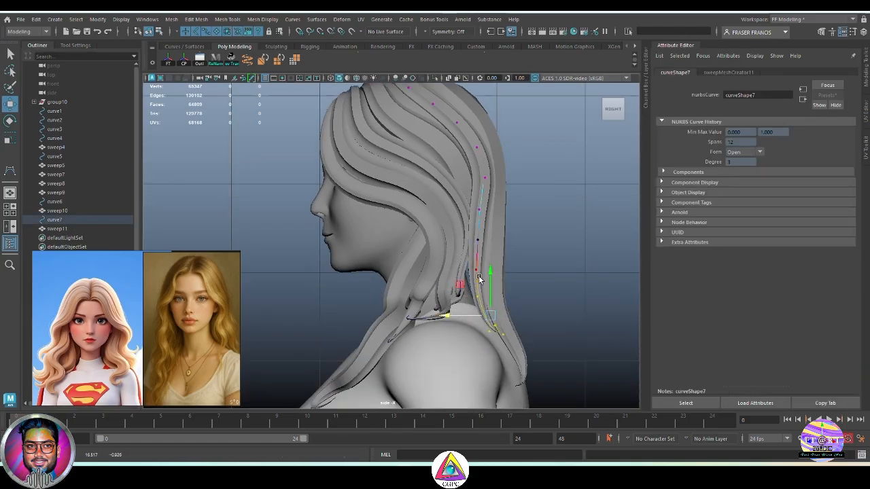
pyautogui.press('space')
pyautogui.moveTo(550, 275); pyautogui.dragTo(449, 346)
pyautogui.keyDown('alt'); pyautogui.moveTo(449, 347); pyautogui.dragTo(459, 302, button='middle'); pyautogui.keyUp('alt')
# Step: Reposition the lower control vertices of curve7 to reshape the end of the strand behind the shoulder, and deselect the curve
pyautogui.moveTo(331, 309); pyautogui.dragTo(344, 303)
pyautogui.hotkey('ctrl', 'z')
pyautogui.moveTo(384, 206); pyautogui.dragTo(370, 219)
pyautogui.moveTo(362, 263); pyautogui.dragTo(542, 315)
pyautogui.moveTo(525, 325); pyautogui.dragTo(455, 285)
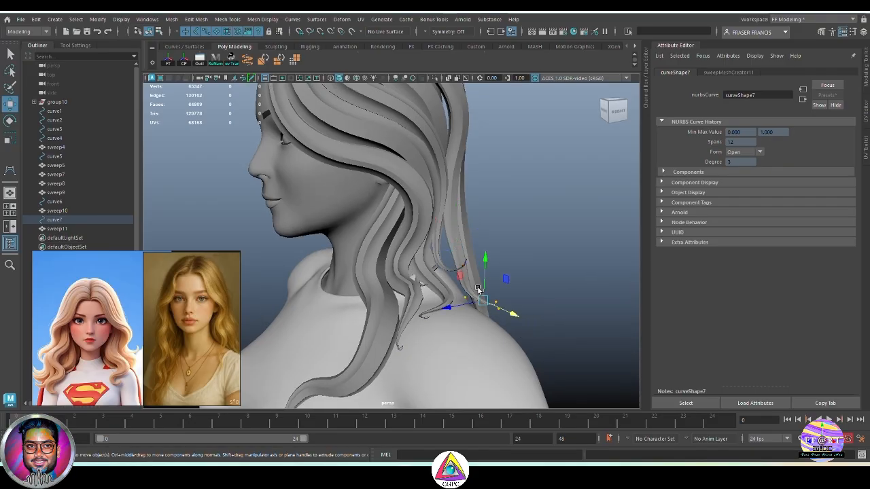
pyautogui.moveTo(482, 249); pyautogui.dragTo(418, 269)
pyautogui.click(487, 248)
# Step: Examine the strands over the crown, side and front of the head against the reference images
pyautogui.press('space')
pyautogui.press('space')
pyautogui.scroll(2, 489, 251)
pyautogui.scroll(-3, 492, 256)
pyautogui.press('space')
pyautogui.press('space')
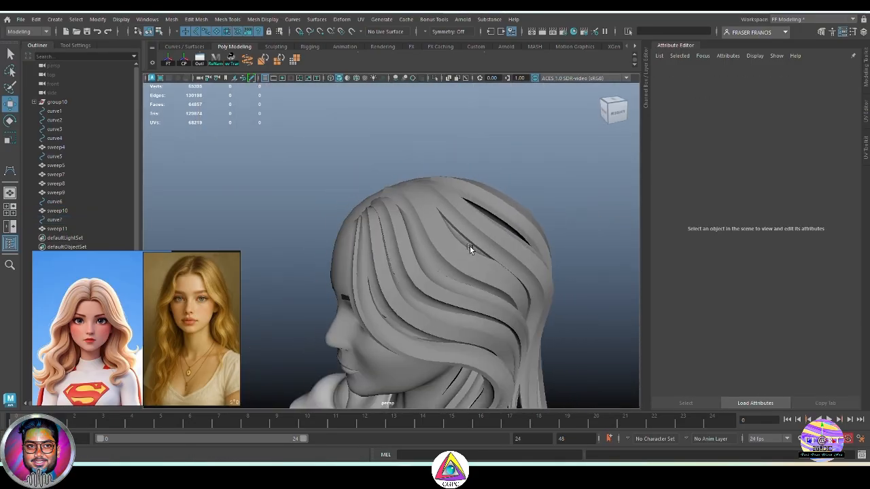
pyautogui.press('q')
pyautogui.keyDown('alt'); pyautogui.moveTo(573, 254); pyautogui.dragTo(506, 282); pyautogui.keyUp('alt')
pyautogui.scroll(-5, 503, 289)
pyautogui.keyDown('alt'); pyautogui.moveTo(499, 299); pyautogui.dragTo(499, 278, button='middle'); pyautogui.keyUp('alt')
pyautogui.keyDown('alt'); pyautogui.moveTo(498, 279); pyautogui.dragTo(573, 276); pyautogui.keyUp('alt')
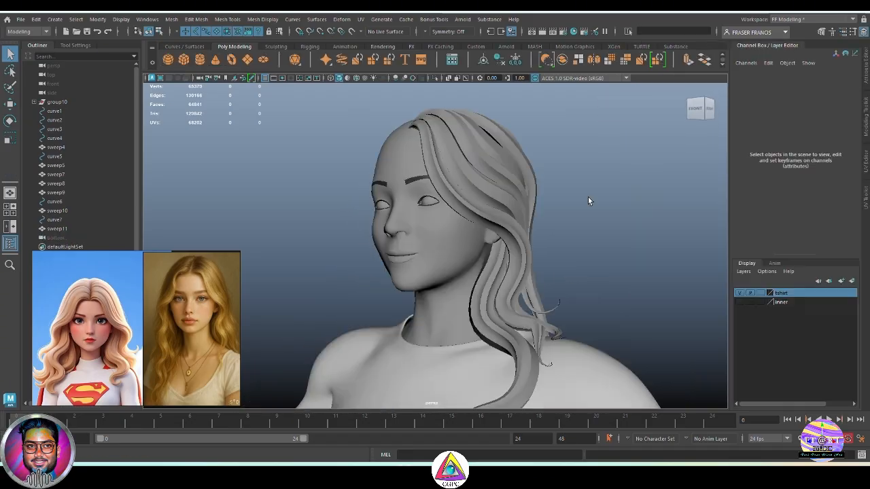
pyautogui.keyDown('alt'); pyautogui.moveTo(589, 198); pyautogui.dragTo(473, 246); pyautogui.keyUp('alt')
# Step: Select the head mesh and assign it a new Blinn material
pyautogui.click(551, 217)
pyautogui.click(596, 194)
pyautogui.click(615, 241)
pyautogui.click(473, 246)
pyautogui.rightClick(615, 174)
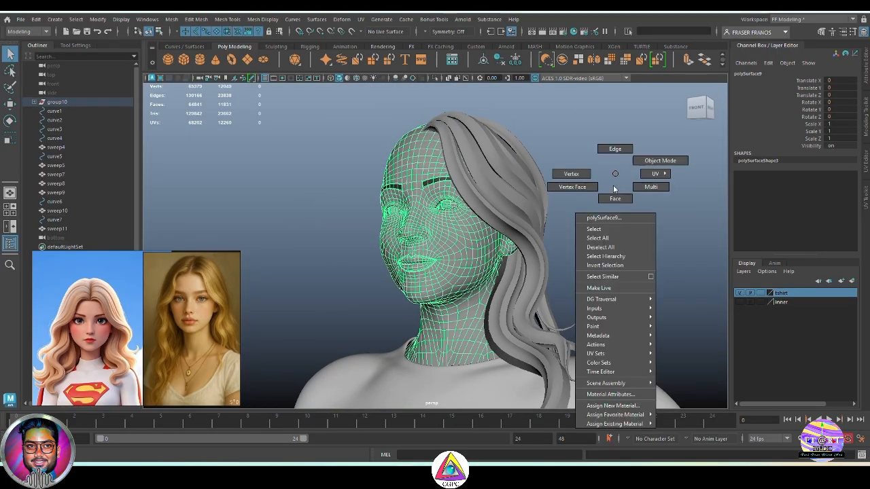
pyautogui.click(612, 406)
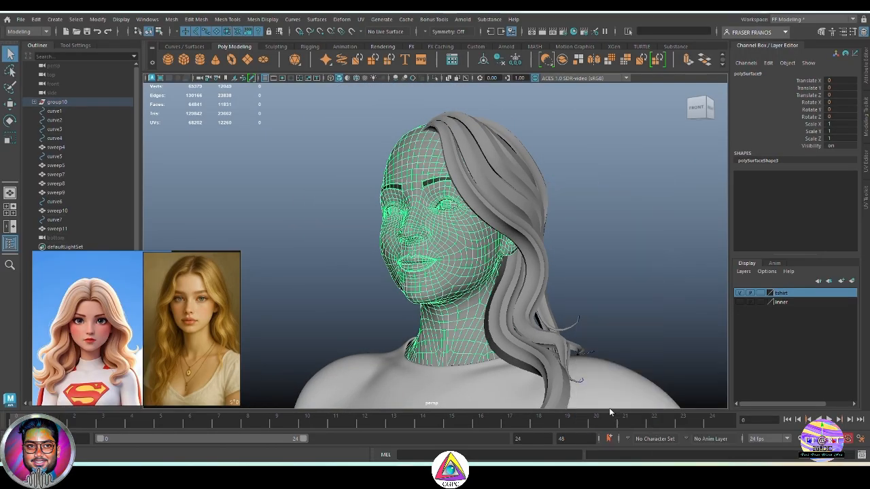
pyautogui.click(364, 217)
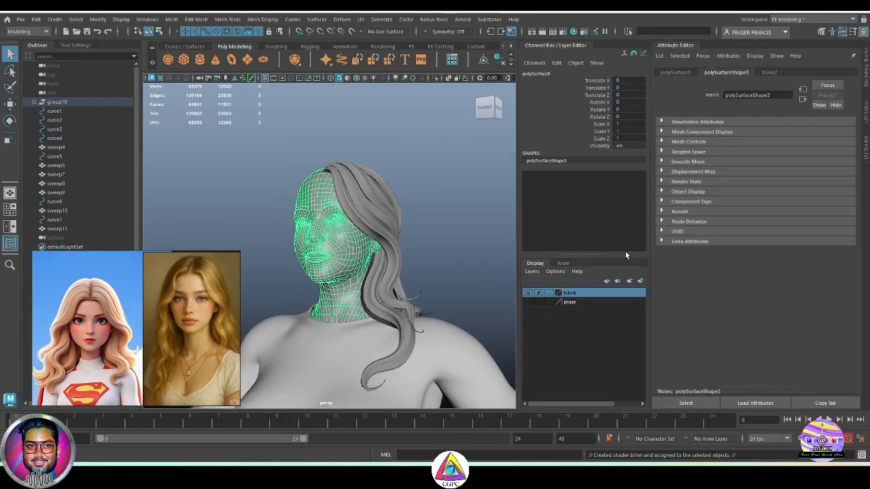
# Step: Rename the head's material skin_sh and give it a pale skin colour of about hue 18.5, saturation 0.28 and value 0.80, with a darker specular colour
pyautogui.click(768, 72)
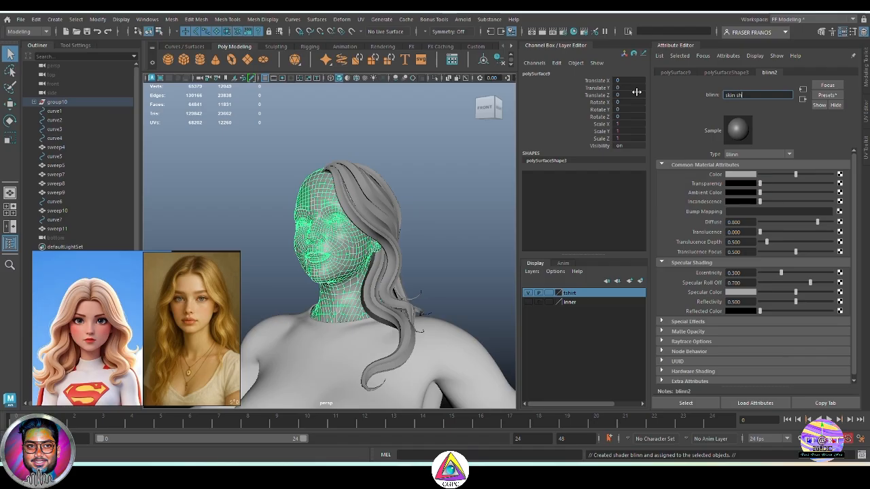
pyautogui.click(741, 173)
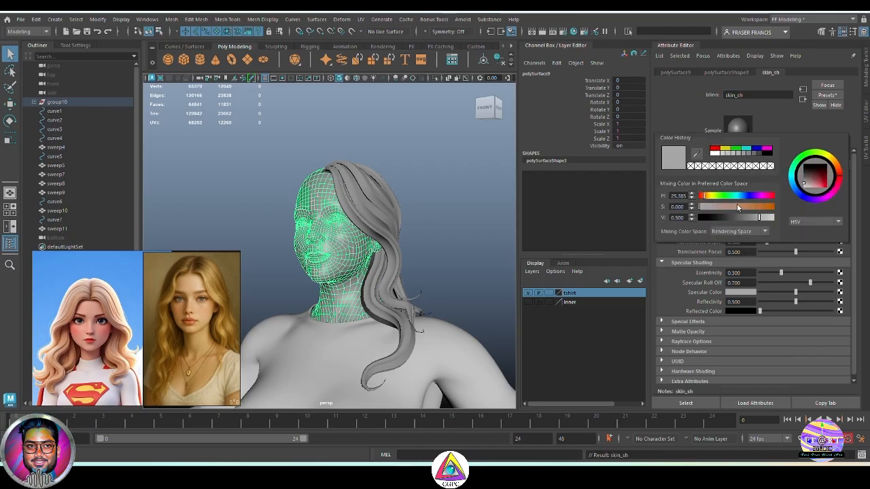
pyautogui.click(736, 206)
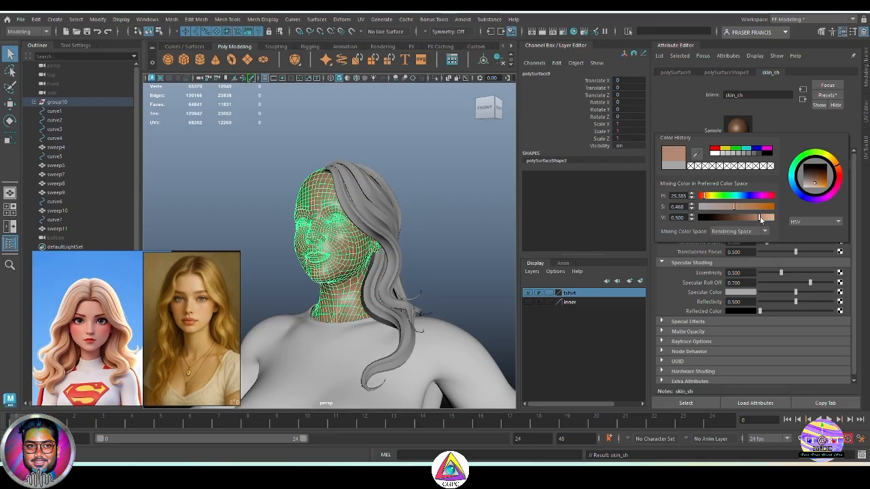
pyautogui.moveTo(759, 217); pyautogui.dragTo(772, 219)
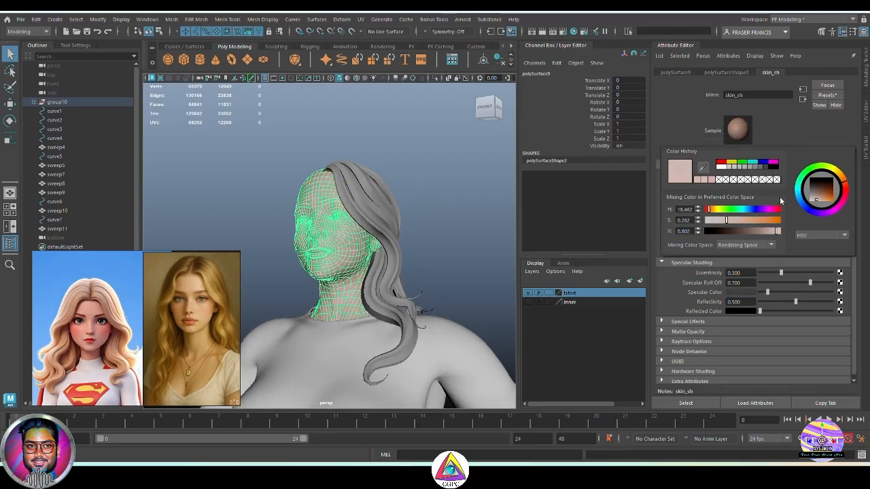
pyautogui.click(482, 227)
pyautogui.keyDown('alt'); pyautogui.moveTo(483, 228); pyautogui.dragTo(596, 235); pyautogui.keyUp('alt')
pyautogui.hotkey('ctrl', 'a')
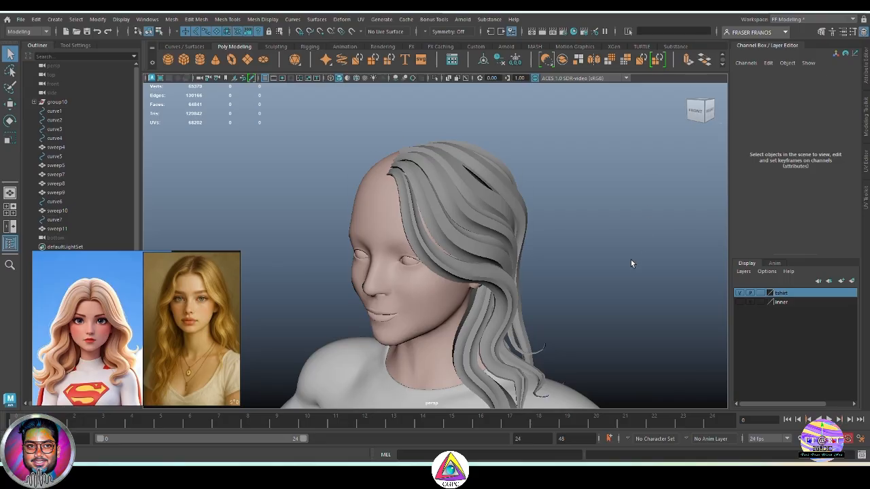
# Step: Import long_basehair_01.obj from the project's scenes folder
pyautogui.keyDown('alt'); pyautogui.moveTo(631, 262); pyautogui.dragTo(641, 248); pyautogui.keyUp('alt')
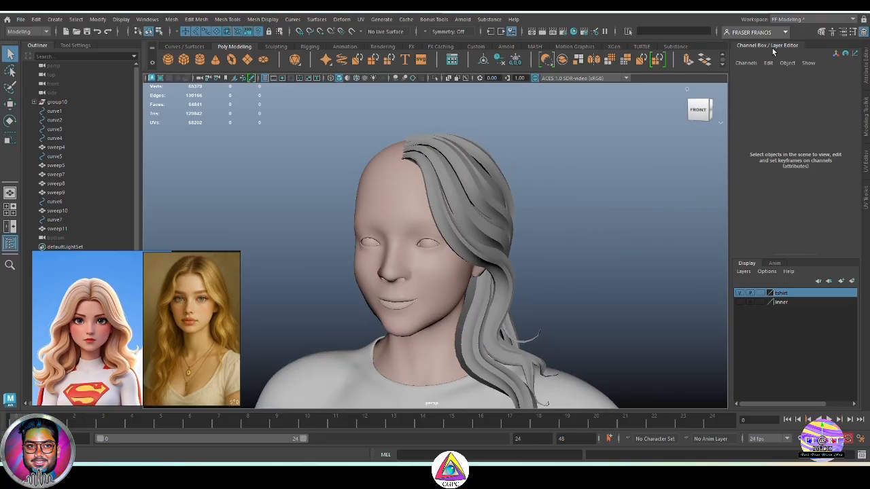
pyautogui.moveTo(589, 267)
pyautogui.keyDown('alt'); pyautogui.mouseDown()
pyautogui.moveTo(543, 279)
pyautogui.moveTo(601, 306)
pyautogui.moveTo(594, 316)
pyautogui.moveTo(596, 279)
pyautogui.mouseUp(); pyautogui.keyUp('alt')
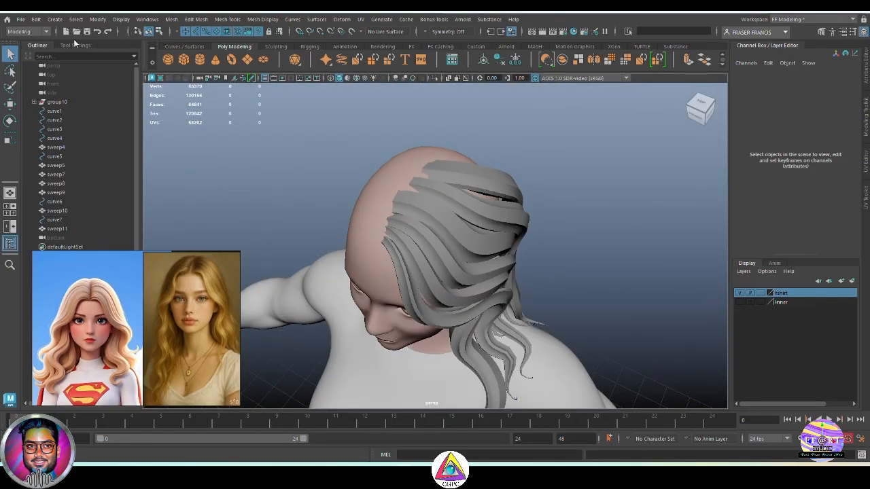
pyautogui.click(20, 19)
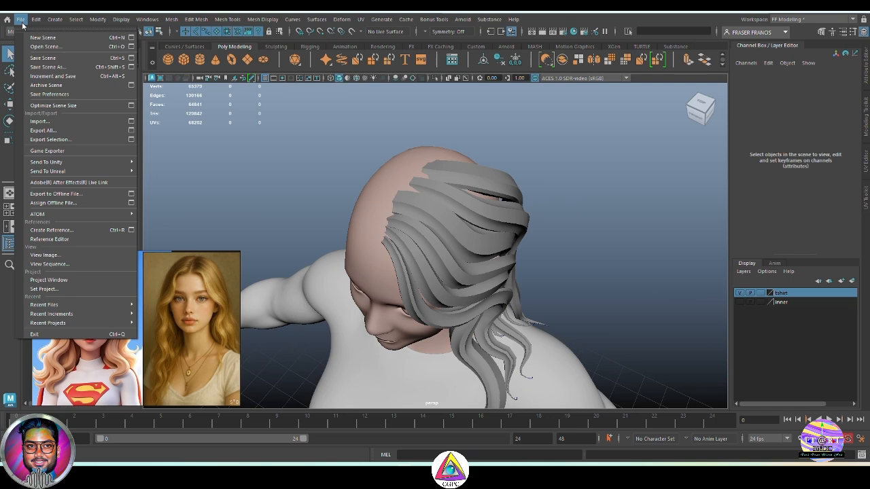
pyautogui.click(40, 121)
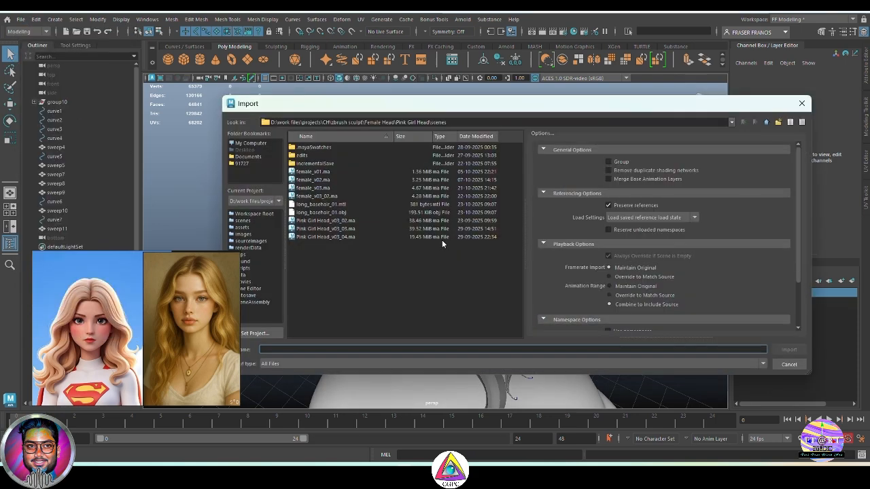
pyautogui.click(319, 212)
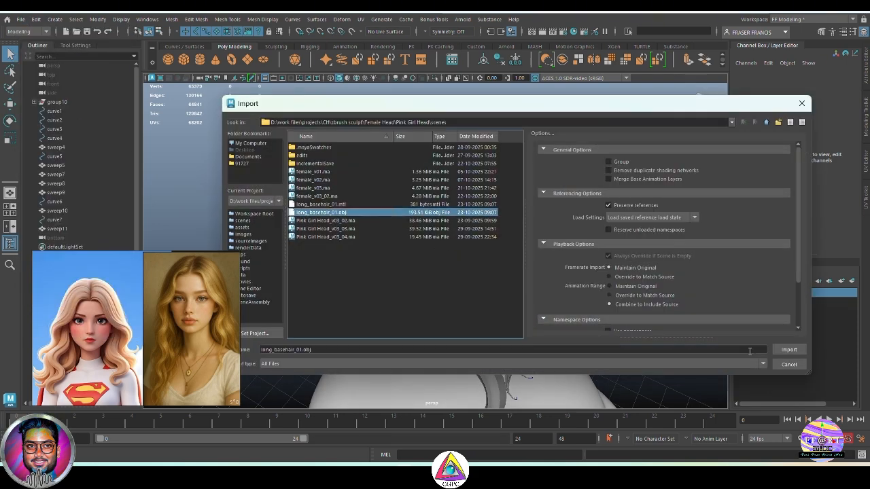
pyautogui.click(774, 349)
pyautogui.keyDown('alt'); pyautogui.moveTo(530, 276); pyautogui.dragTo(476, 277); pyautogui.keyUp('alt')
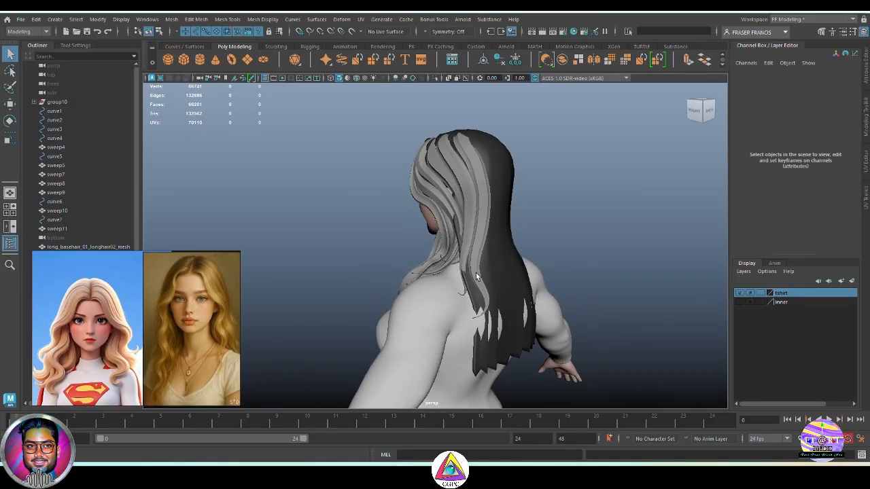
# Step: Delete the long lower section of the imported base hair mesh, keeping only the cap down to about the nape
pyautogui.keyDown('alt'); pyautogui.moveTo(498, 238); pyautogui.dragTo(508, 229); pyautogui.keyUp('alt')
pyautogui.click(503, 194)
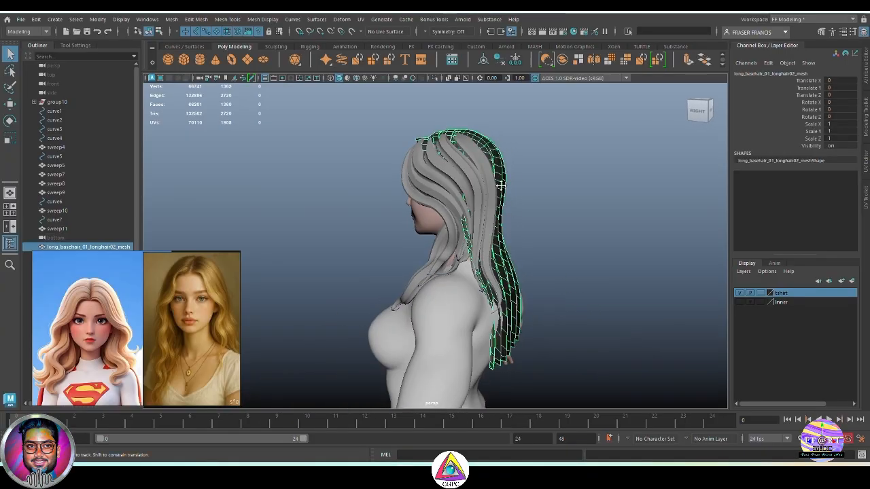
pyautogui.keyDown('alt'); pyautogui.moveTo(502, 192); pyautogui.dragTo(517, 269); pyautogui.keyUp('alt')
pyautogui.scroll(4, 469, 291)
pyautogui.keyDown('alt'); pyautogui.moveTo(468, 291); pyautogui.dragTo(513, 229); pyautogui.keyUp('alt')
pyautogui.moveTo(513, 229); pyautogui.dragTo(513, 187, button='right')
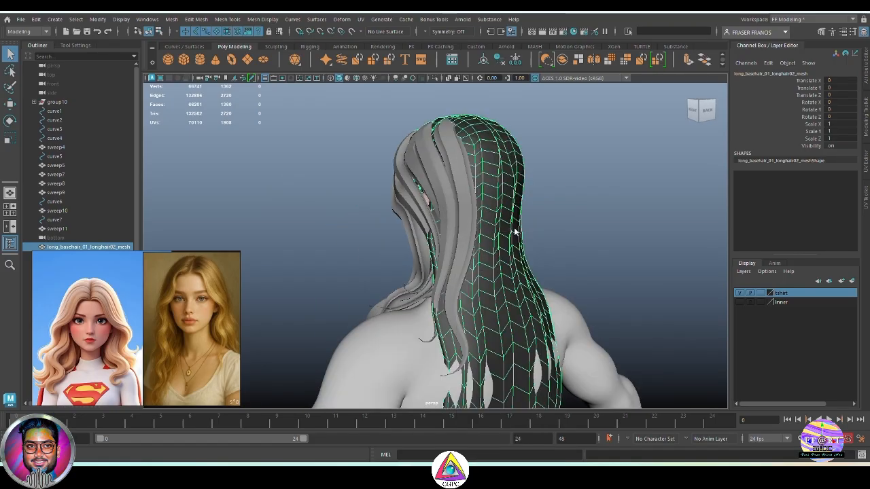
pyautogui.keyDown('alt'); pyautogui.moveTo(514, 231); pyautogui.dragTo(492, 119, button='middle'); pyautogui.keyUp('alt')
pyautogui.keyDown('alt'); pyautogui.moveTo(522, 248); pyautogui.dragTo(554, 324); pyautogui.keyUp('alt')
pyautogui.moveTo(623, 353); pyautogui.dragTo(303, 139)
pyautogui.keyDown('alt'); pyautogui.moveTo(303, 139); pyautogui.dragTo(450, 167); pyautogui.keyUp('alt')
pyautogui.press('Delete')
pyautogui.moveTo(449, 166); pyautogui.dragTo(461, 146, button='right')
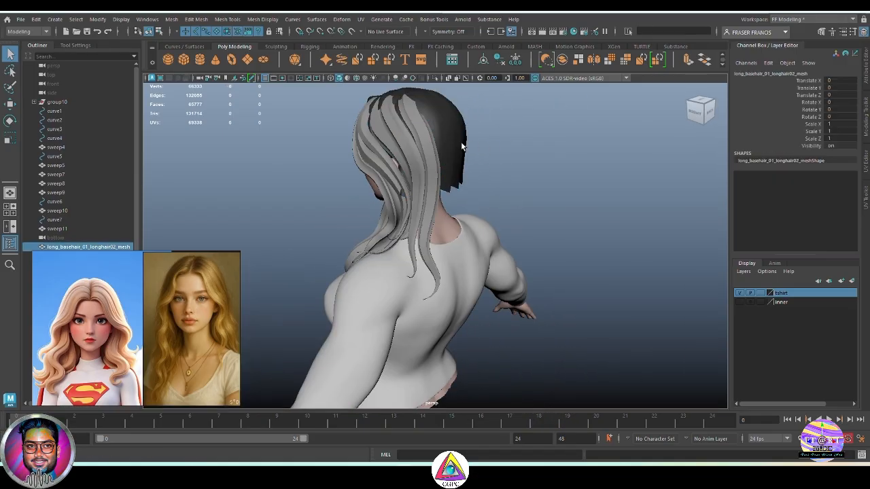
# Step: Isolate the trimmed base hair and remove its inner layer by growing a face selection from inside the mesh
pyautogui.click(435, 77)
pyautogui.click(557, 270)
pyautogui.keyDown('alt'); pyautogui.moveTo(558, 270); pyautogui.dragTo(416, 227); pyautogui.keyUp('alt')
pyautogui.click(452, 244)
pyautogui.scroll(5, 425, 204)
pyautogui.moveTo(435, 136); pyautogui.dragTo(438, 159, button='right')
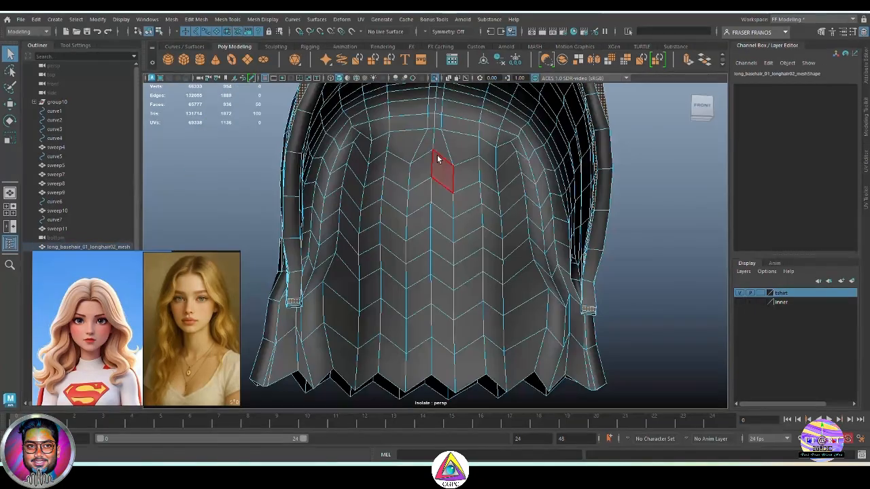
pyautogui.hotkey('shift', '.')
pyautogui.hotkey('shift', '.')
pyautogui.hotkey('shift', '.')
pyautogui.hotkey('shift', '.')
pyautogui.hotkey('shift', '.')
pyautogui.hotkey('shift', '.')
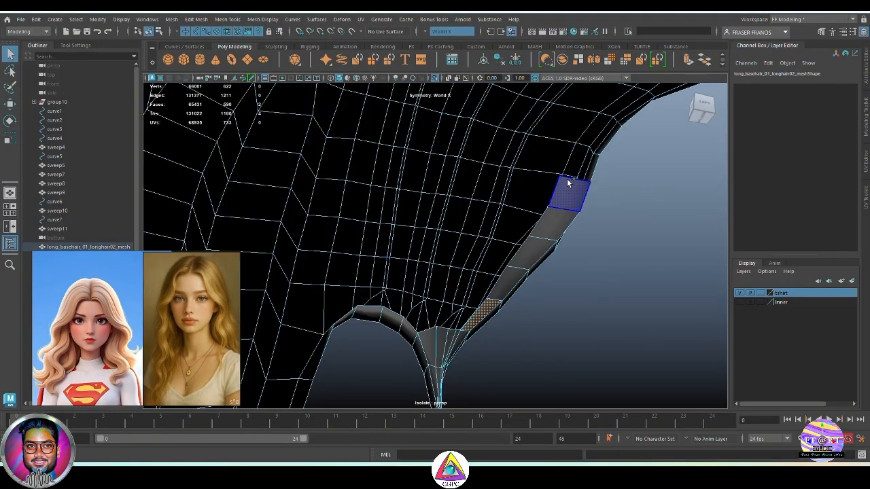
# Step: Delete the leftover thickness faces along the base hair's inner rim and side tips with World X symmetry on
pyautogui.keyDown('shift'); pyautogui.doubleClick(569, 184); pyautogui.keyUp('shift')
pyautogui.press('Delete')
pyautogui.keyDown('alt'); pyautogui.moveTo(573, 213); pyautogui.dragTo(491, 263); pyautogui.keyUp('alt')
pyautogui.click(480, 266)
pyautogui.keyDown('shift'); pyautogui.doubleClick(504, 261); pyautogui.keyUp('shift')
pyautogui.press('Delete')
pyautogui.keyDown('alt'); pyautogui.moveTo(550, 313); pyautogui.dragTo(618, 306, button='right'); pyautogui.keyUp('alt')
pyautogui.moveTo(618, 306)
pyautogui.keyDown('alt'); pyautogui.mouseDown()
pyautogui.moveTo(631, 306)
pyautogui.moveTo(608, 309)
pyautogui.mouseUp(); pyautogui.keyUp('alt')
pyautogui.click(510, 203)
pyautogui.press('Delete')
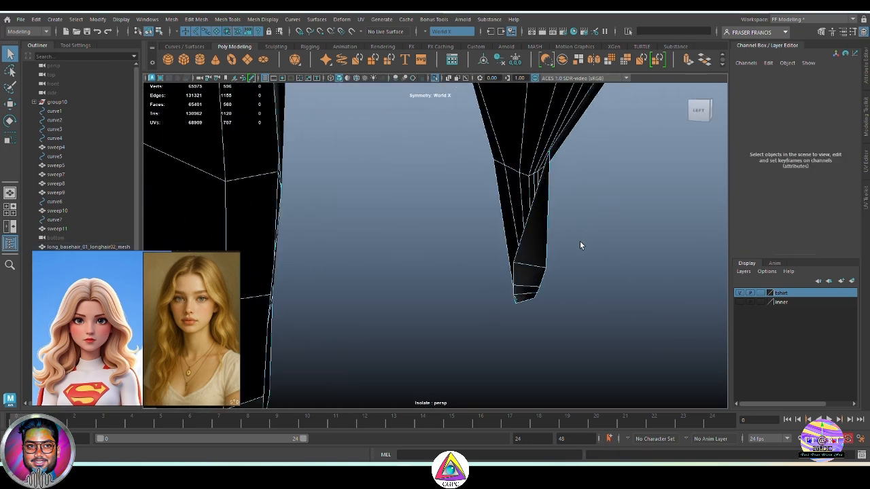
# Step: Leave isolation and add a lattice deformer to the base hair mesh
pyautogui.keyDown('alt'); pyautogui.moveTo(578, 245); pyautogui.dragTo(484, 257); pyautogui.keyUp('alt')
pyautogui.press('F8')
pyautogui.hotkey('ctrl', '1')
pyautogui.press('f')
pyautogui.click(341, 19)
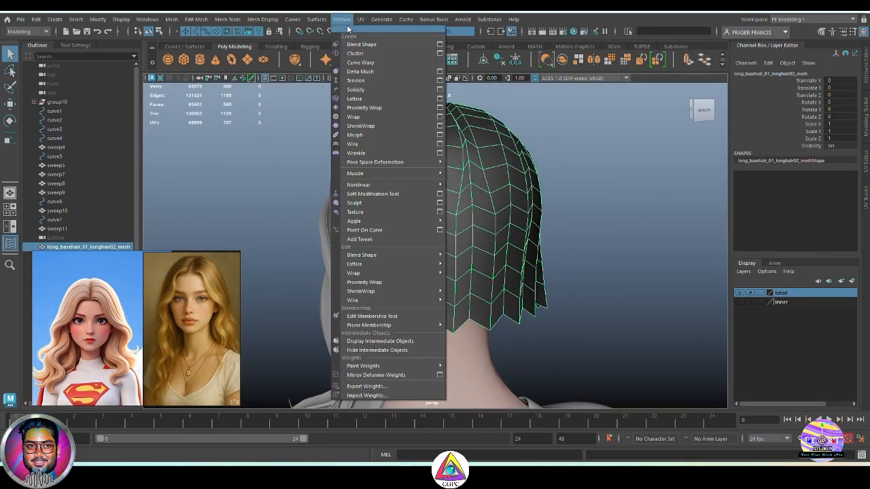
pyautogui.click(354, 99)
pyautogui.keyDown('alt'); pyautogui.moveTo(534, 237); pyautogui.dragTo(617, 232); pyautogui.keyUp('alt')
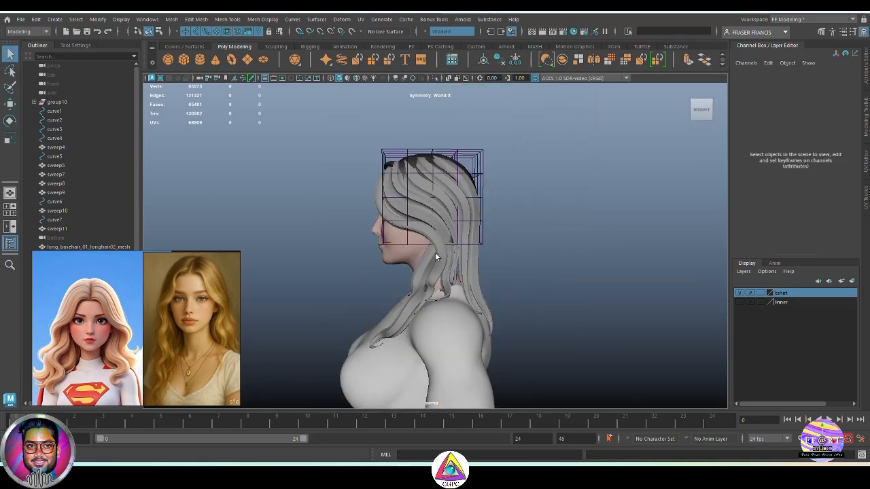
# Step: Put all guide curves and sweep strands, from curve1 to sweep11, on a new display layer and hide that layer
pyautogui.click(87, 212)
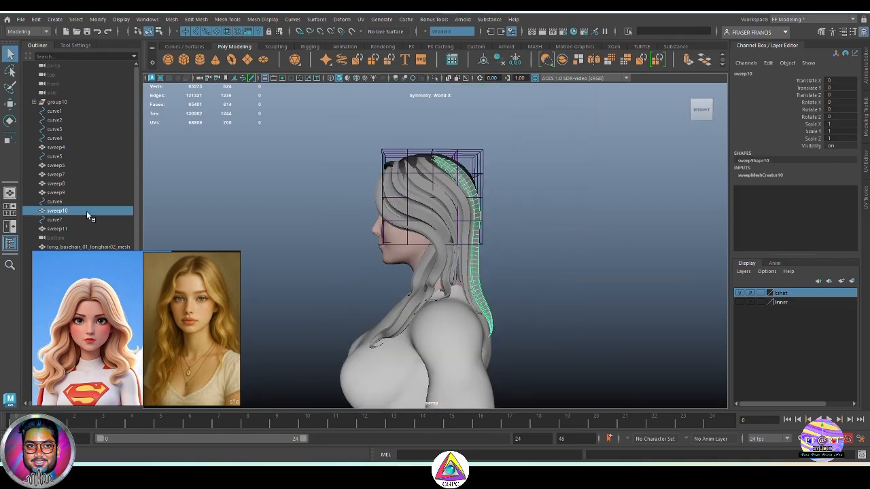
pyautogui.click(61, 230)
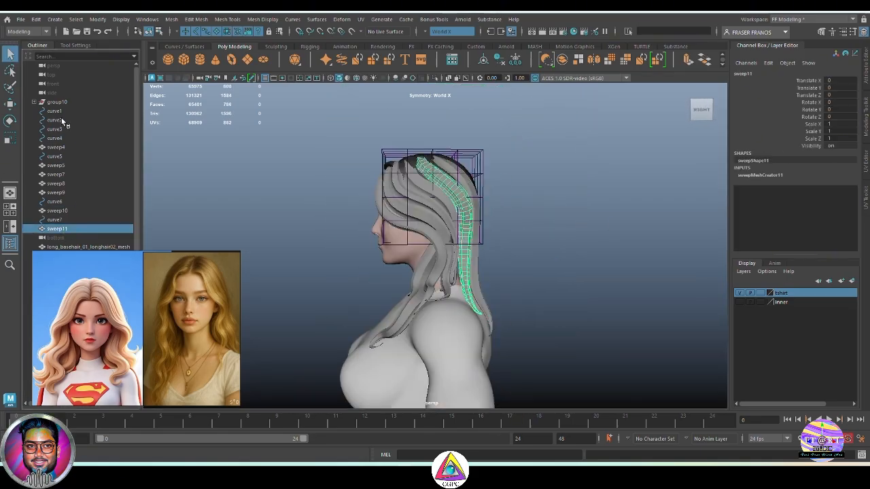
pyautogui.keyDown('shift'); pyautogui.click(63, 111); pyautogui.keyUp('shift')
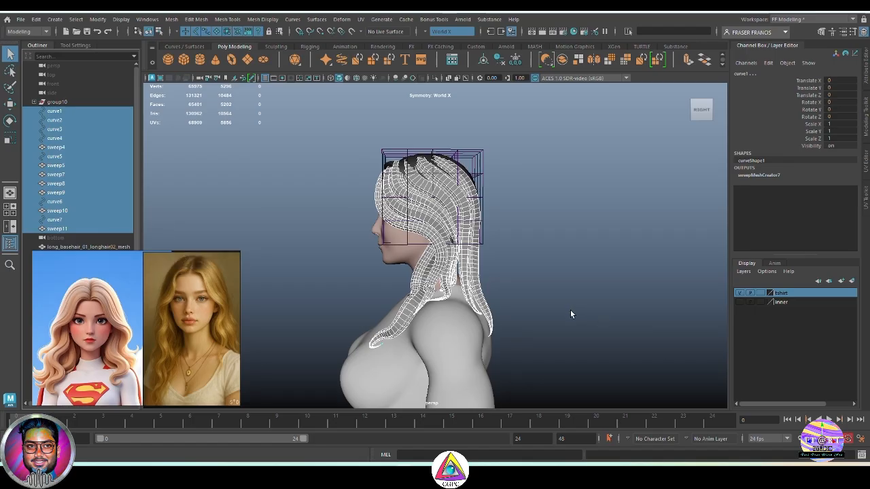
pyautogui.click(853, 281)
pyautogui.click(740, 293)
pyautogui.click(617, 302)
pyautogui.scroll(3, 617, 303)
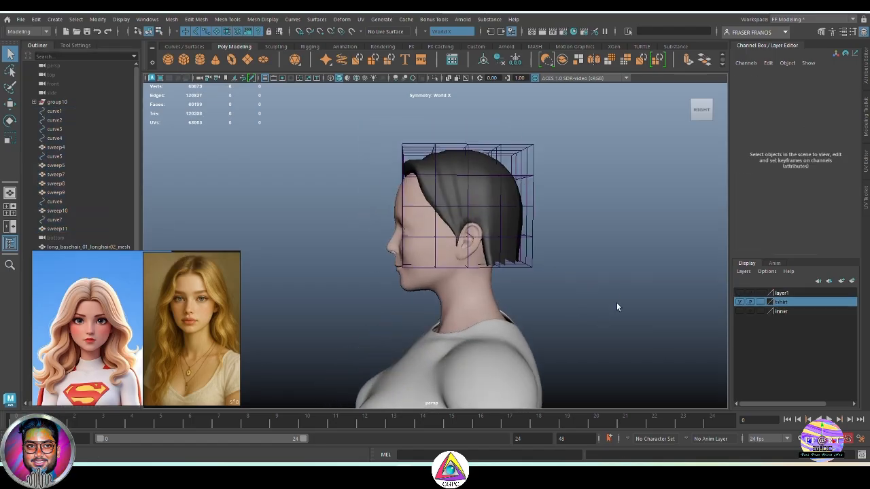
# Step: Show the lattice points around the base hair and select the bottom rear ones with soft selection for moving
pyautogui.keyDown('alt'); pyautogui.moveTo(616, 304); pyautogui.dragTo(537, 328); pyautogui.keyUp('alt')
pyautogui.moveTo(537, 328)
pyautogui.keyDown('alt'); pyautogui.mouseDown(button='middle')
pyautogui.moveTo(540, 334)
pyautogui.moveTo(544, 315)
pyautogui.mouseUp(button='middle'); pyautogui.keyUp('alt')
pyautogui.click(538, 222)
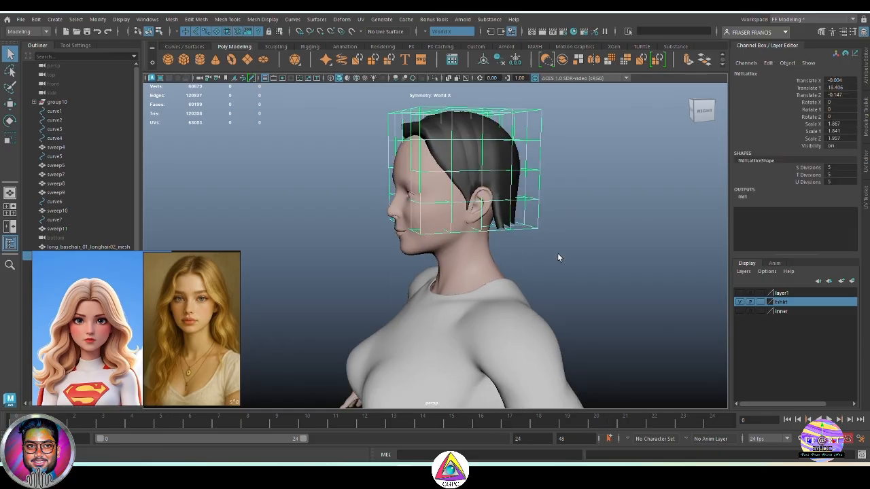
pyautogui.moveTo(613, 222); pyautogui.dragTo(613, 197, button='right')
pyautogui.keyDown('alt'); pyautogui.moveTo(601, 219); pyautogui.dragTo(542, 306); pyautogui.keyUp('alt')
pyautogui.scroll(2, 526, 240)
pyautogui.moveTo(582, 306); pyautogui.dragTo(485, 279)
pyautogui.press('b')
pyautogui.moveTo(534, 315); pyautogui.dragTo(616, 316)
pyautogui.press('w')
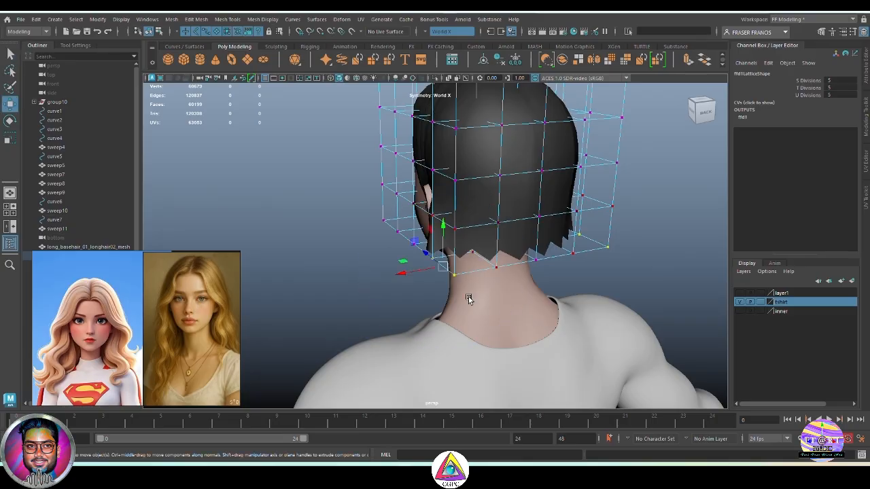
# Step: Move the lattice's bottom rear points inward so the base hair hugs the back of the neck
pyautogui.keyDown('alt'); pyautogui.moveTo(468, 299); pyautogui.dragTo(408, 283); pyautogui.keyUp('alt')
pyautogui.moveTo(324, 227); pyautogui.dragTo(533, 266)
pyautogui.moveTo(476, 260); pyautogui.dragTo(465, 261)
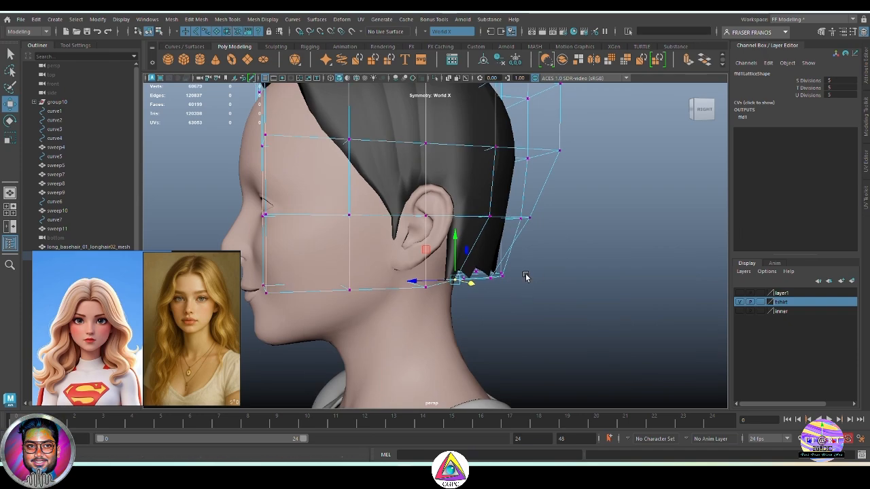
pyautogui.keyDown('alt'); pyautogui.moveTo(526, 278); pyautogui.dragTo(543, 285); pyautogui.keyUp('alt')
pyautogui.keyDown('alt'); pyautogui.moveTo(544, 285); pyautogui.dragTo(519, 284, button='right'); pyautogui.keyUp('alt')
pyautogui.keyDown('alt'); pyautogui.moveTo(519, 283); pyautogui.dragTo(554, 343); pyautogui.keyUp('alt')
pyautogui.moveTo(554, 343); pyautogui.dragTo(531, 354)
pyautogui.moveTo(531, 354); pyautogui.dragTo(437, 324)
# Step: Show the strands of layer1 again and adjust the height of the lattice's top front points to fit the base hair beneath them
pyautogui.keyDown('alt'); pyautogui.moveTo(434, 340); pyautogui.dragTo(503, 333); pyautogui.keyUp('alt')
pyautogui.moveTo(297, 161); pyautogui.dragTo(444, 201)
pyautogui.moveTo(407, 212)
pyautogui.keyDown('alt'); pyautogui.mouseDown()
pyautogui.moveTo(454, 218)
pyautogui.moveTo(408, 216)
pyautogui.mouseUp(); pyautogui.keyUp('alt')
pyautogui.click(739, 293)
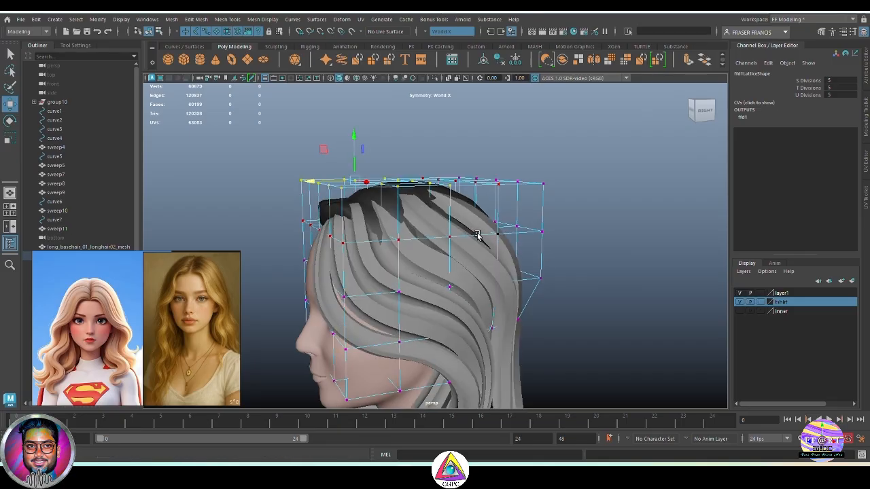
pyautogui.keyDown('alt'); pyautogui.moveTo(477, 235); pyautogui.dragTo(514, 253); pyautogui.keyUp('alt')
pyautogui.moveTo(358, 158); pyautogui.dragTo(359, 154)
pyautogui.keyDown('alt'); pyautogui.moveTo(401, 225); pyautogui.dragTo(402, 272); pyautogui.keyUp('alt')
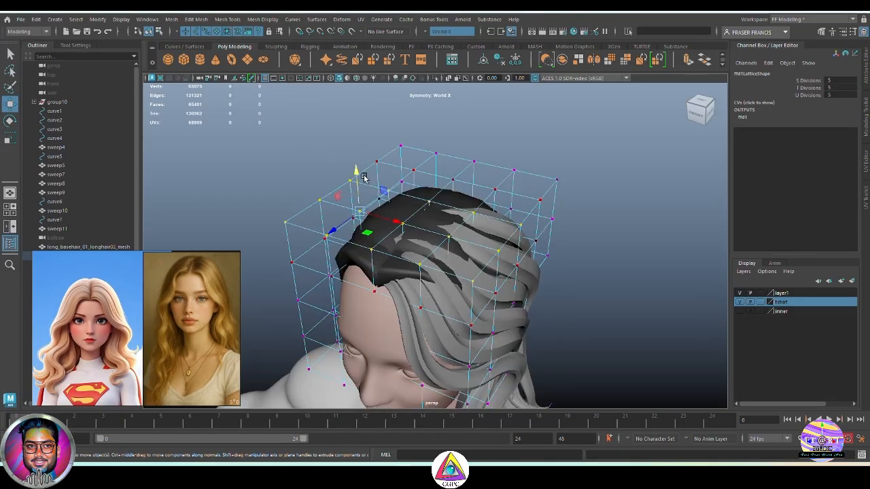
pyautogui.moveTo(358, 173); pyautogui.dragTo(356, 177)
# Step: Move the lattice's upper side points symmetrically inward and down so the base hair sits under the strands at the crown
pyautogui.keyDown('alt'); pyautogui.moveTo(394, 252); pyautogui.dragTo(462, 203); pyautogui.keyUp('alt')
pyautogui.moveTo(473, 159); pyautogui.dragTo(570, 228)
pyautogui.keyDown('alt'); pyautogui.moveTo(569, 227); pyautogui.dragTo(556, 267); pyautogui.keyUp('alt')
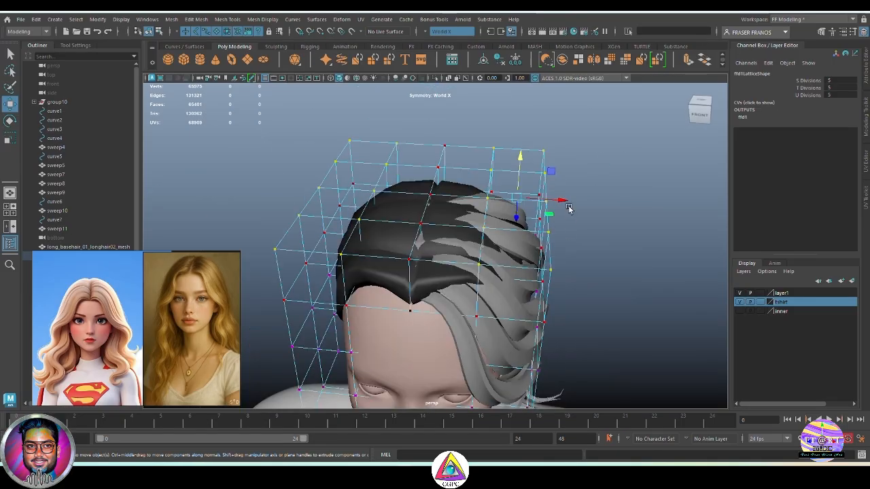
pyautogui.moveTo(565, 203); pyautogui.dragTo(549, 196)
pyautogui.moveTo(511, 161); pyautogui.dragTo(514, 171)
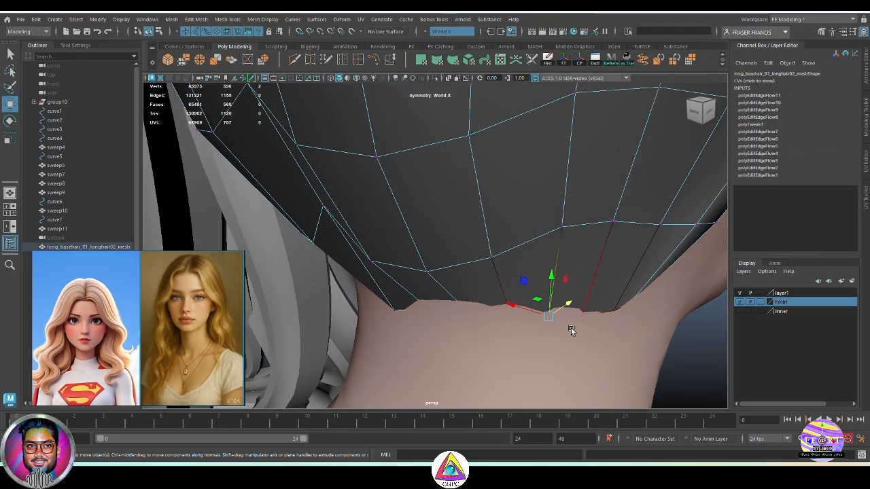
# Step: Preview the base hair mesh smoothed, check its vertices along the nape and return to object mode
pyautogui.keyDown('alt'); pyautogui.moveTo(611, 329); pyautogui.dragTo(521, 287, button='right'); pyautogui.keyUp('alt')
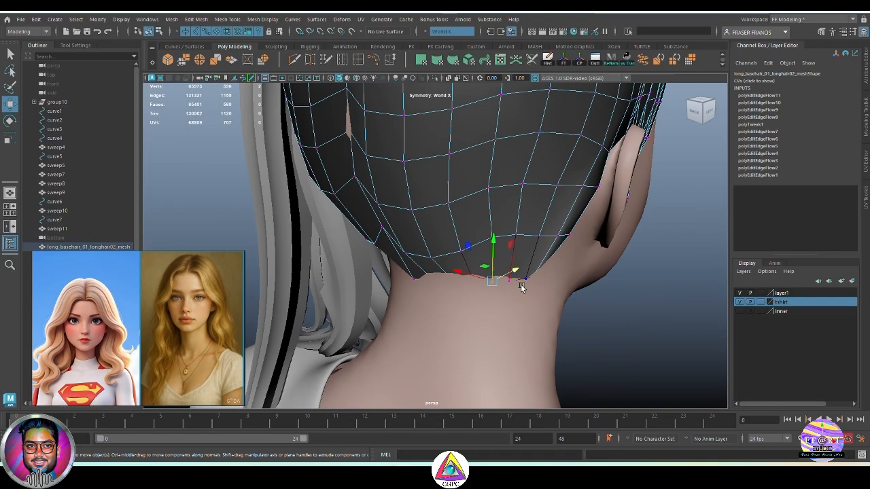
pyautogui.keyDown('alt'); pyautogui.moveTo(521, 288); pyautogui.dragTo(505, 313); pyautogui.keyUp('alt')
pyautogui.press('3')
pyautogui.click(567, 296)
pyautogui.click(523, 284)
pyautogui.keyDown('alt'); pyautogui.moveTo(500, 270); pyautogui.dragTo(516, 284); pyautogui.keyUp('alt')
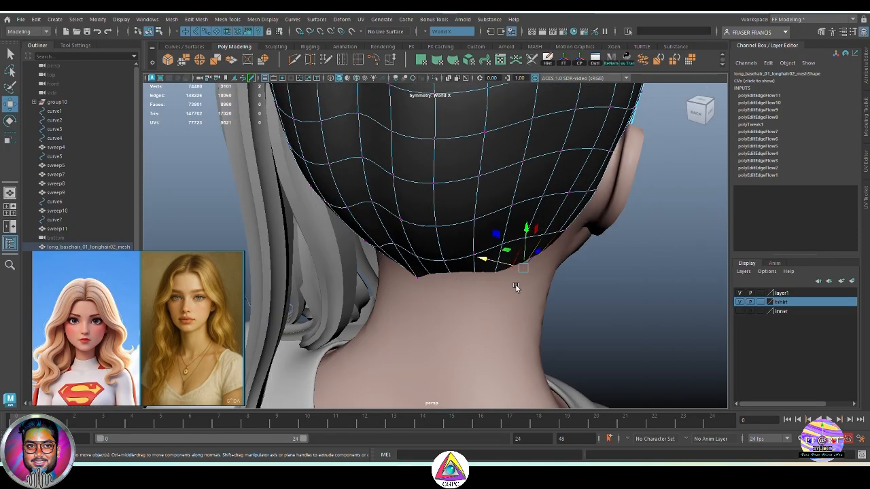
pyautogui.press('F8')
pyautogui.click(574, 297)
# Step: Delete the surplus edge loops running down to the temple on the front side of the base hair mesh
pyautogui.keyDown('alt'); pyautogui.moveTo(575, 297); pyautogui.dragTo(586, 299); pyautogui.keyUp('alt')
pyautogui.keyDown('alt'); pyautogui.moveTo(586, 299); pyautogui.dragTo(547, 263, button='right'); pyautogui.keyUp('alt')
pyautogui.press('q')
pyautogui.click(483, 233)
pyautogui.keyDown('alt'); pyautogui.moveTo(547, 263); pyautogui.dragTo(534, 188); pyautogui.keyUp('alt')
pyautogui.press('F10')
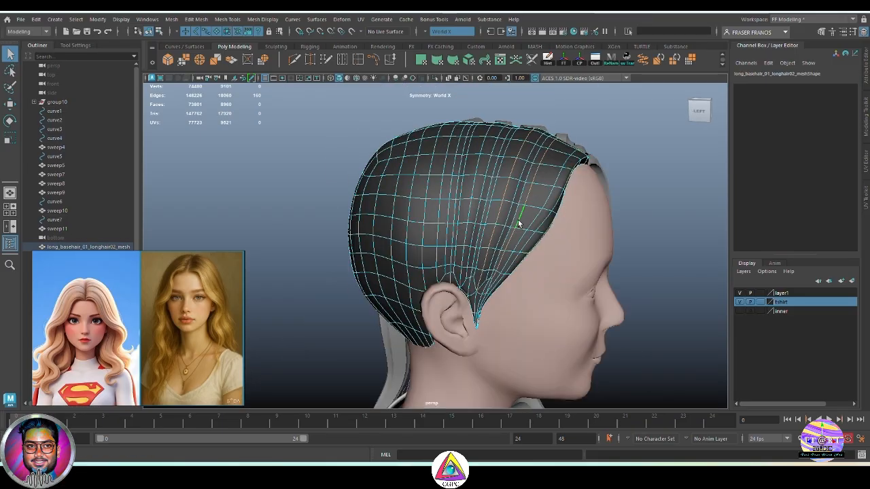
pyautogui.keyDown('alt'); pyautogui.moveTo(446, 229); pyautogui.dragTo(513, 265, button='right'); pyautogui.keyUp('alt')
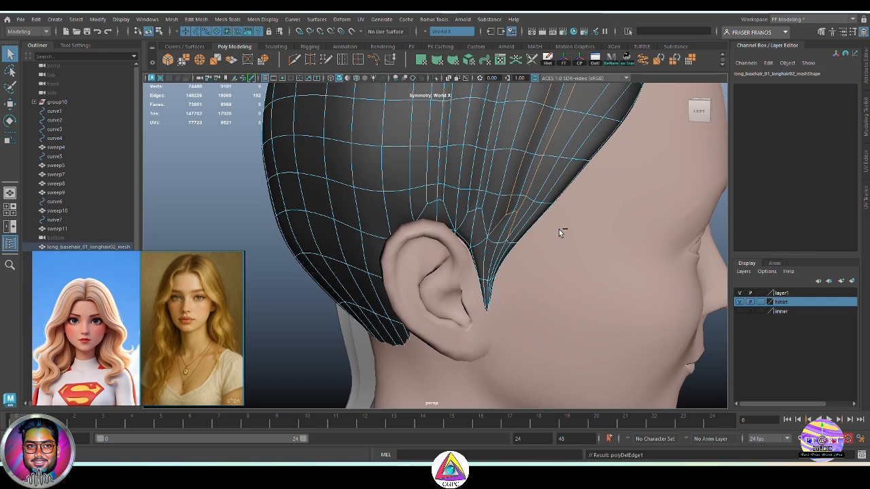
pyautogui.hotkey('ctrl', 'Delete')
# Step: Delete the closely spaced edge loops above and just in front of the ear on the base hair, and return to object mode
pyautogui.keyDown('alt'); pyautogui.moveTo(558, 211); pyautogui.dragTo(552, 241); pyautogui.keyUp('alt')
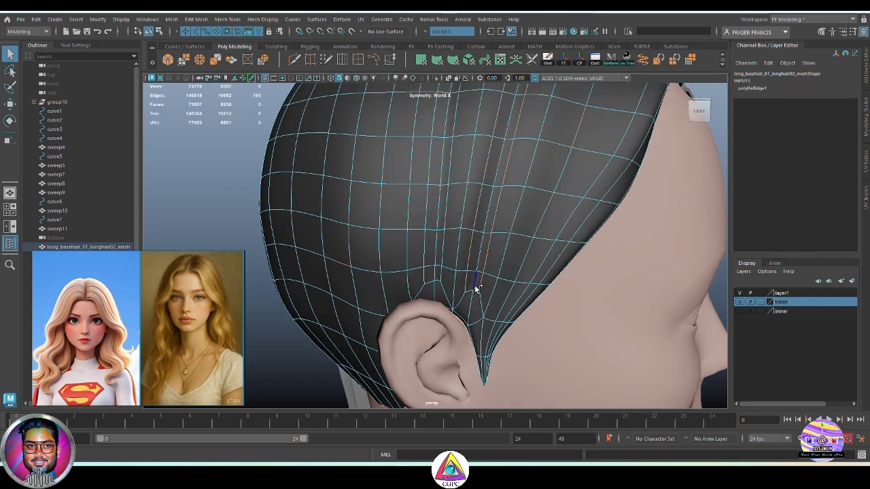
pyautogui.hotkey('ctrl', 'Delete')
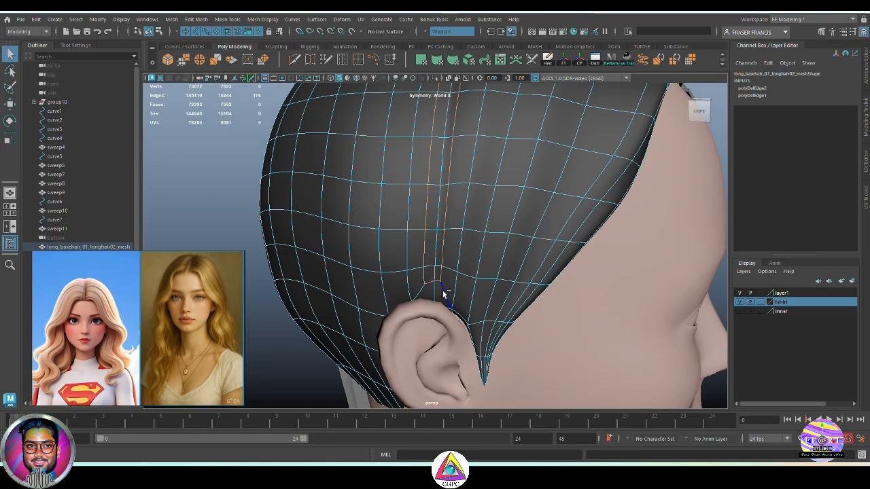
pyautogui.hotkey('ctrl', 'Delete')
pyautogui.keyDown('alt'); pyautogui.moveTo(454, 299); pyautogui.dragTo(454, 270); pyautogui.keyUp('alt')
pyautogui.press('F8')
pyautogui.click(237, 200)
# Step: Open the Attribute Editor and examine the sweep settings of the face-framing strand sweep8
pyautogui.scroll(-4, 339, 238)
pyautogui.keyDown('alt'); pyautogui.moveTo(364, 250); pyautogui.dragTo(436, 267); pyautogui.keyUp('alt')
pyautogui.click(437, 267)
pyautogui.click(568, 151)
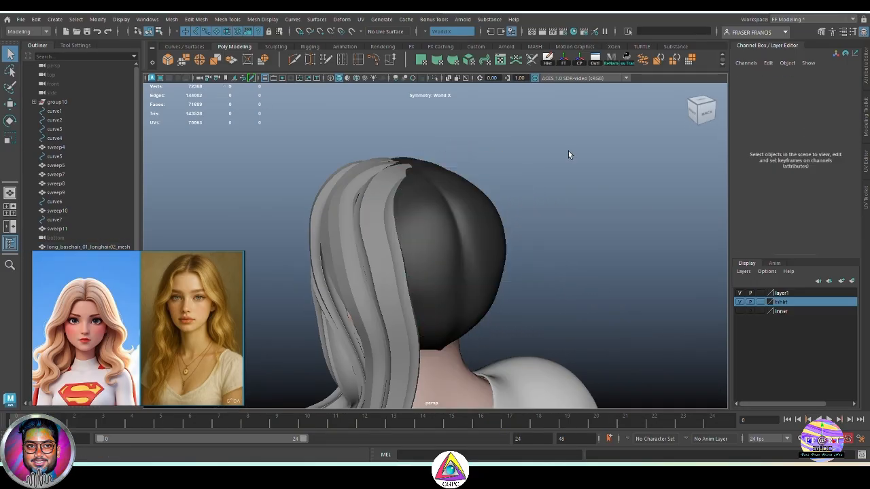
pyautogui.keyDown('alt'); pyautogui.moveTo(568, 151); pyautogui.dragTo(527, 283); pyautogui.keyUp('alt')
pyautogui.hotkey('ctrl', 'a')
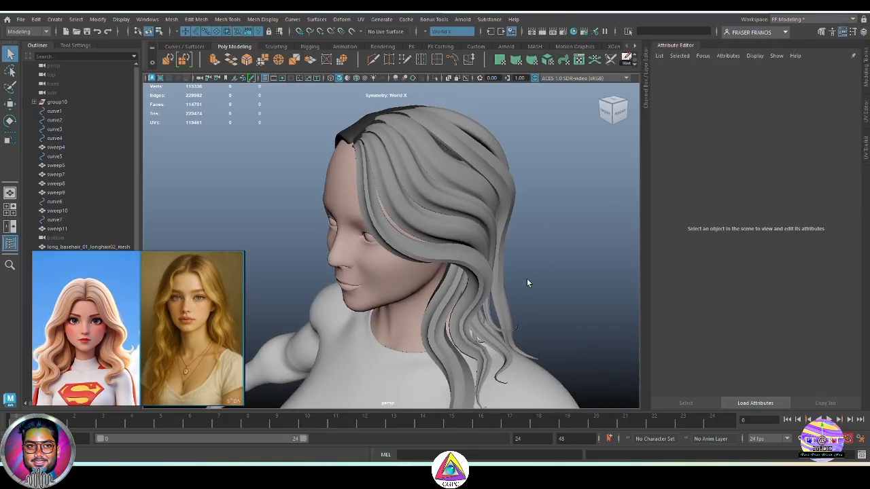
pyautogui.click(438, 263)
pyautogui.keyDown('alt'); pyautogui.moveTo(438, 264); pyautogui.dragTo(440, 303); pyautogui.keyUp('alt')
pyautogui.click(423, 224)
pyautogui.click(456, 281)
pyautogui.click(443, 308)
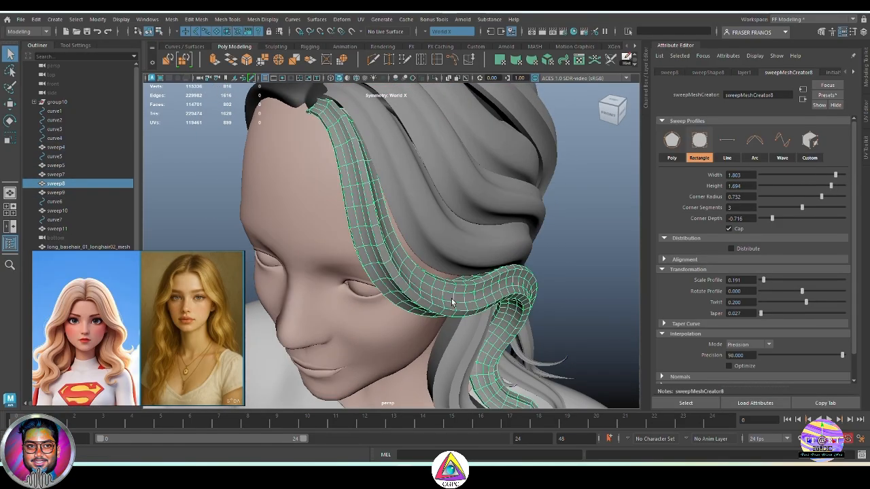
pyautogui.click(579, 262)
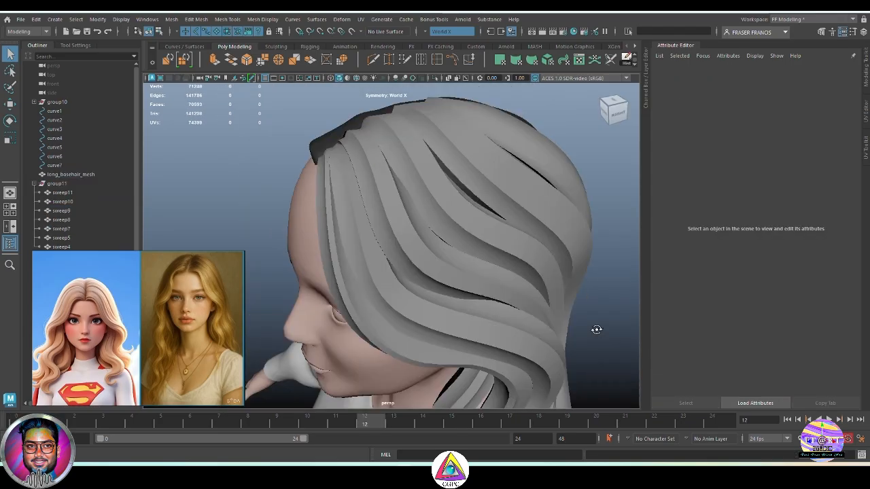
# Step: Set the Corner Depth of strand sweep5 to -0.071 to give it a rounder profile
pyautogui.keyDown('alt'); pyautogui.moveTo(585, 299); pyautogui.dragTo(608, 327); pyautogui.keyUp('alt')
pyautogui.click(524, 283)
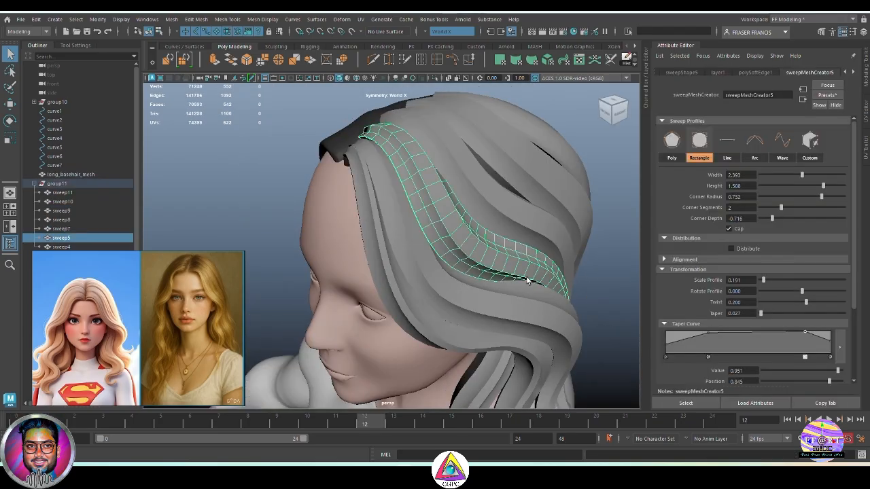
pyautogui.moveTo(527, 281)
pyautogui.keyDown('alt'); pyautogui.mouseDown()
pyautogui.moveTo(550, 268)
pyautogui.moveTo(539, 273)
pyautogui.mouseUp(); pyautogui.keyUp('alt')
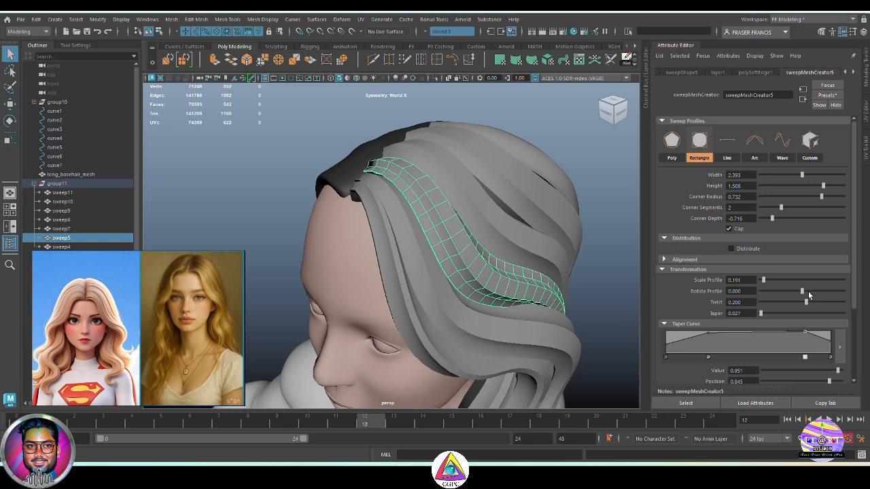
pyautogui.moveTo(771, 218); pyautogui.dragTo(799, 223)
pyautogui.click(611, 280)
pyautogui.moveTo(612, 280)
pyautogui.keyDown('alt'); pyautogui.mouseDown()
pyautogui.moveTo(586, 275)
pyautogui.moveTo(601, 289)
pyautogui.mouseUp(); pyautogui.keyUp('alt')
# Step: Copy the Corner Depth of -0.071 from sweep5 to strands sweep9 and sweep8 beside the face
pyautogui.click(523, 264)
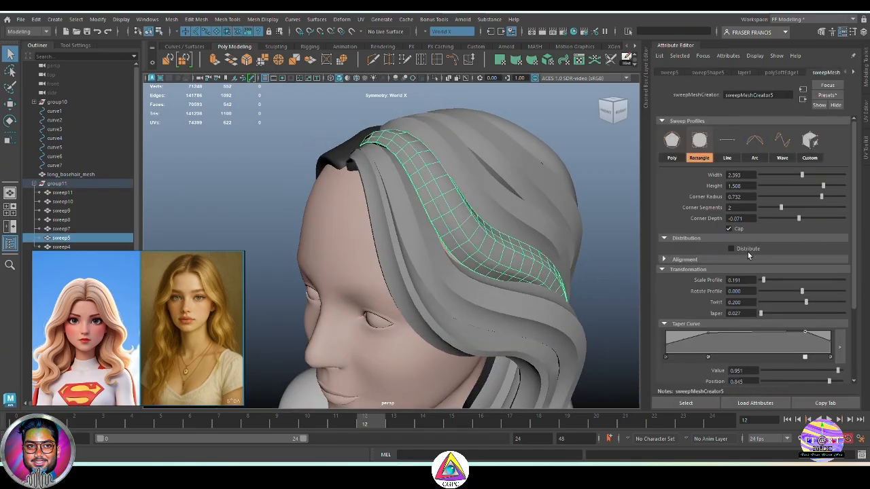
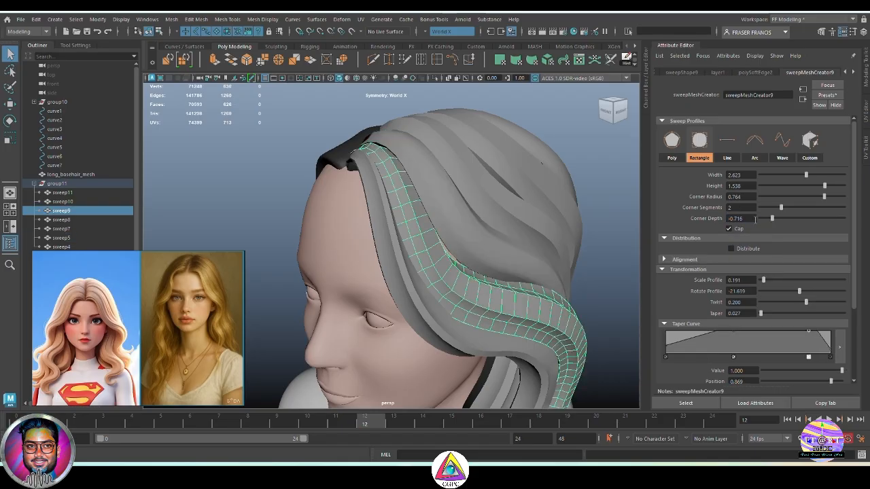
pyautogui.press('Return')
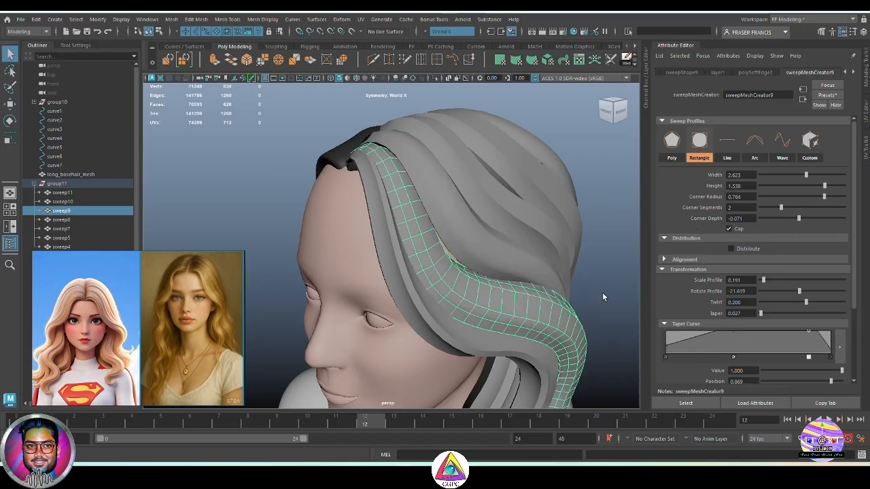
pyautogui.click(602, 293)
pyautogui.keyDown('alt'); pyautogui.moveTo(597, 329); pyautogui.dragTo(589, 305); pyautogui.keyUp('alt')
pyautogui.click(519, 309)
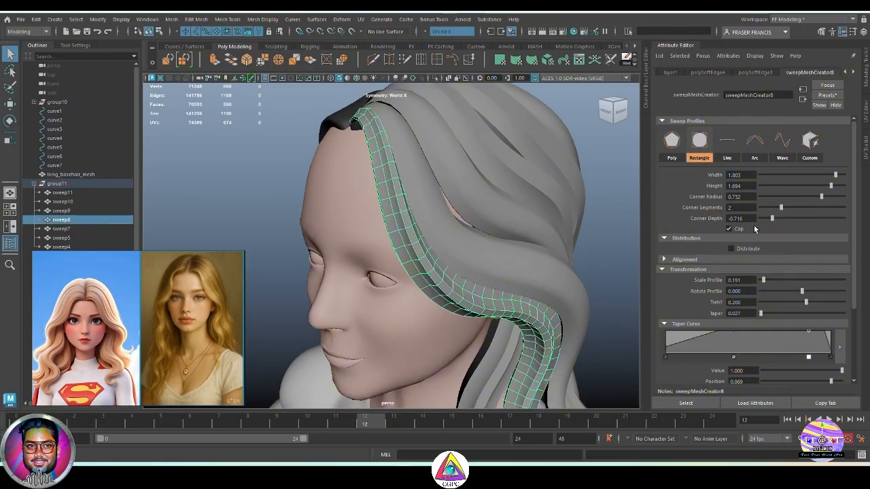
pyautogui.press('Return')
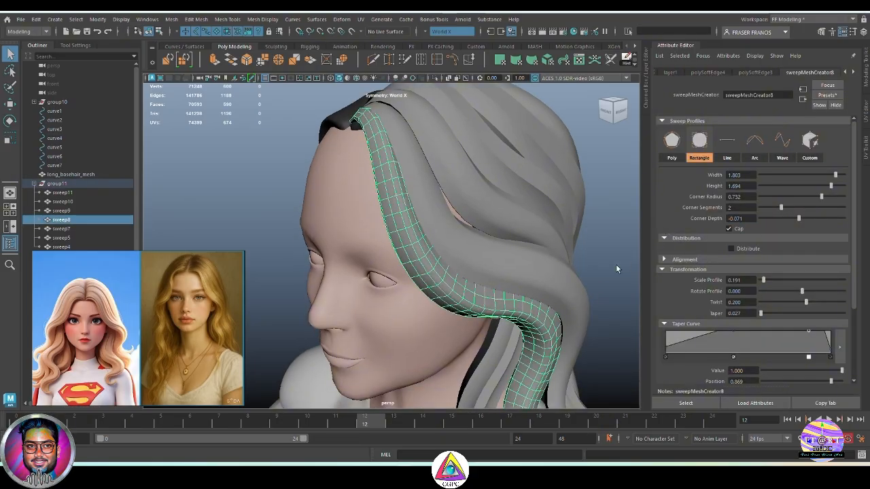
pyautogui.click(613, 267)
pyautogui.keyDown('alt'); pyautogui.moveTo(626, 315); pyautogui.dragTo(600, 321); pyautogui.keyUp('alt')
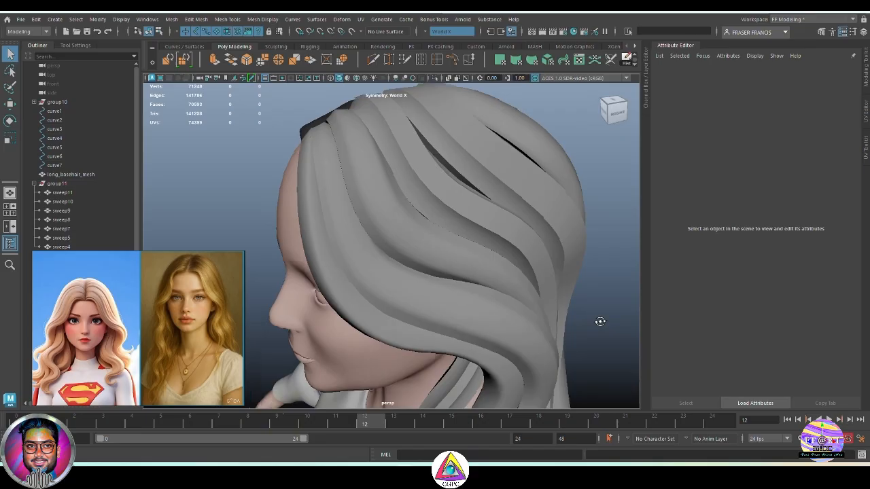
# Step: Set the Corner Depth of strands sweep4 and sweep11 on the side of the head to -0.071
pyautogui.click(518, 245)
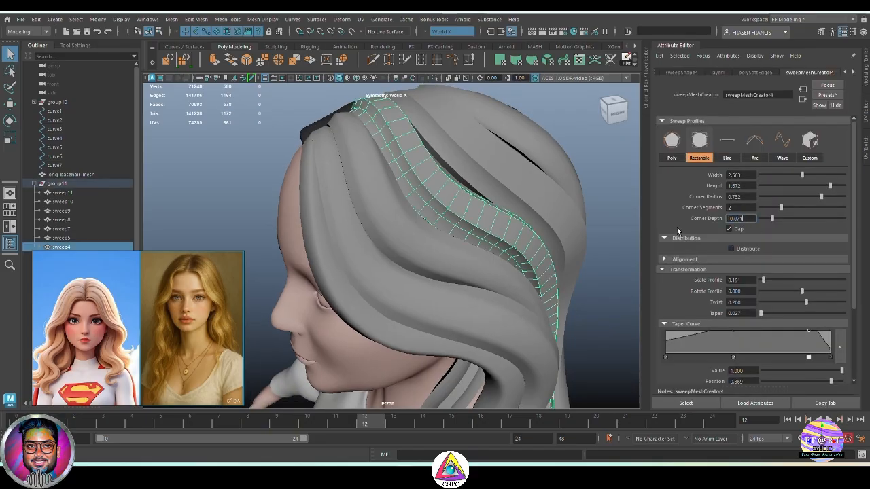
pyautogui.click(569, 219)
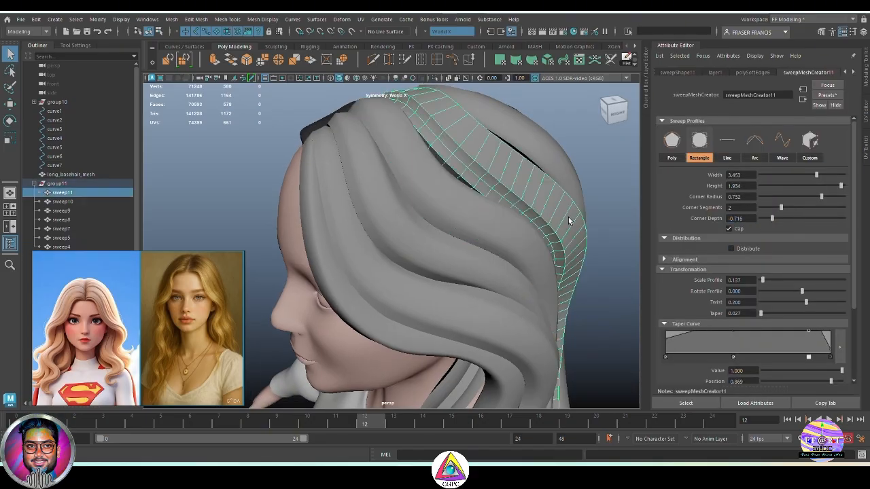
pyautogui.moveTo(756, 218); pyautogui.dragTo(669, 219)
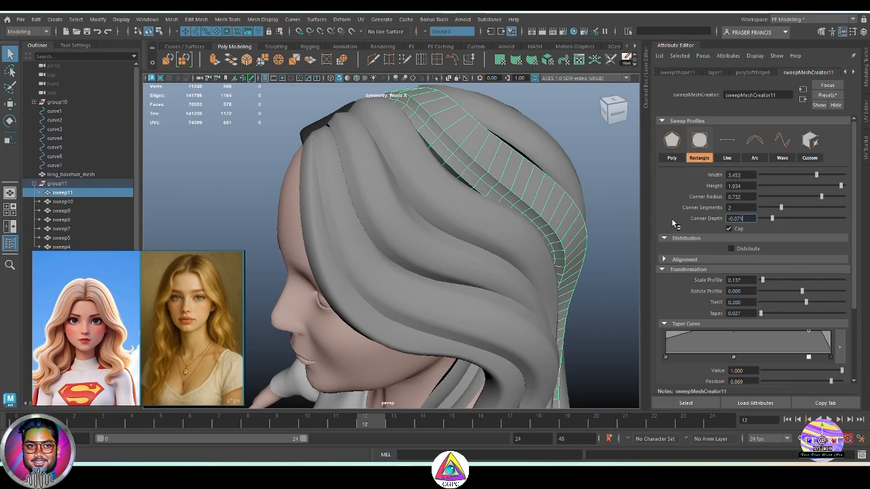
pyautogui.press('Return')
pyautogui.click(616, 262)
pyautogui.keyDown('alt'); pyautogui.moveTo(616, 262); pyautogui.dragTo(527, 239); pyautogui.keyUp('alt')
# Step: Set the Corner Depth to -0.071 on the rear strand sweep10 and the neck strand sweep7
pyautogui.click(527, 240)
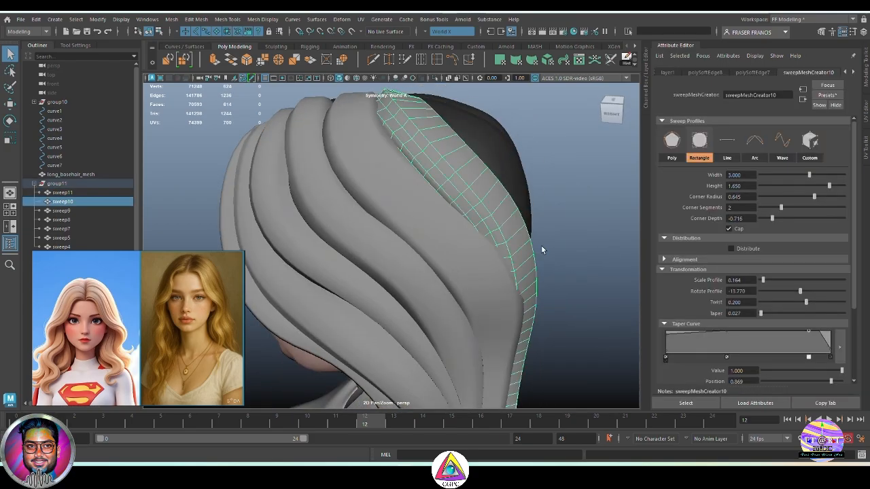
pyautogui.write('-0.071')
pyautogui.press('Return')
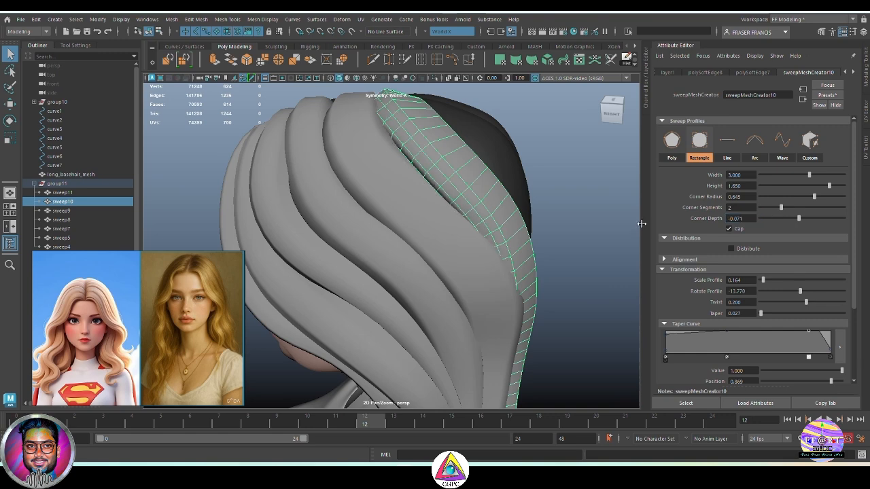
pyautogui.click(596, 256)
pyautogui.keyDown('alt'); pyautogui.moveTo(597, 256); pyautogui.dragTo(568, 286); pyautogui.keyUp('alt')
pyautogui.click(459, 320)
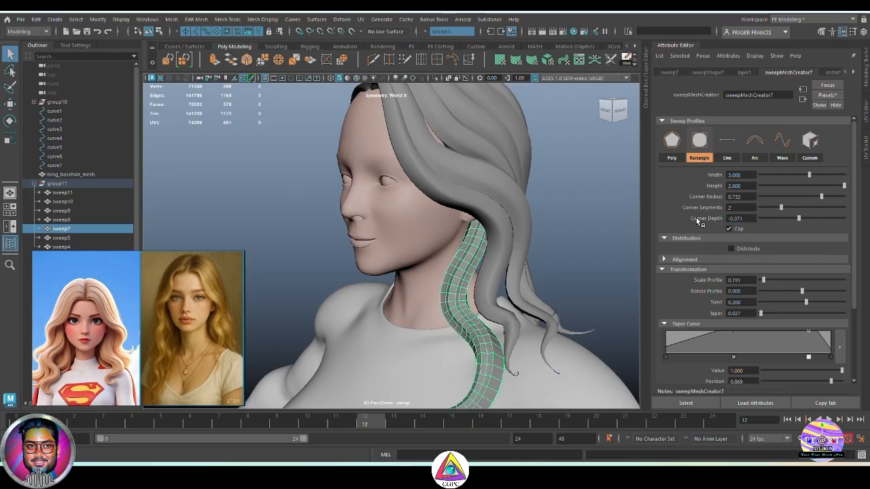
pyautogui.click(613, 196)
pyautogui.keyDown('alt'); pyautogui.moveTo(613, 196); pyautogui.dragTo(577, 319); pyautogui.keyUp('alt')
# Step: Check the sweep settings of strands sweep5 and sweep4 and examine the rounded strands around the head
pyautogui.click(507, 278)
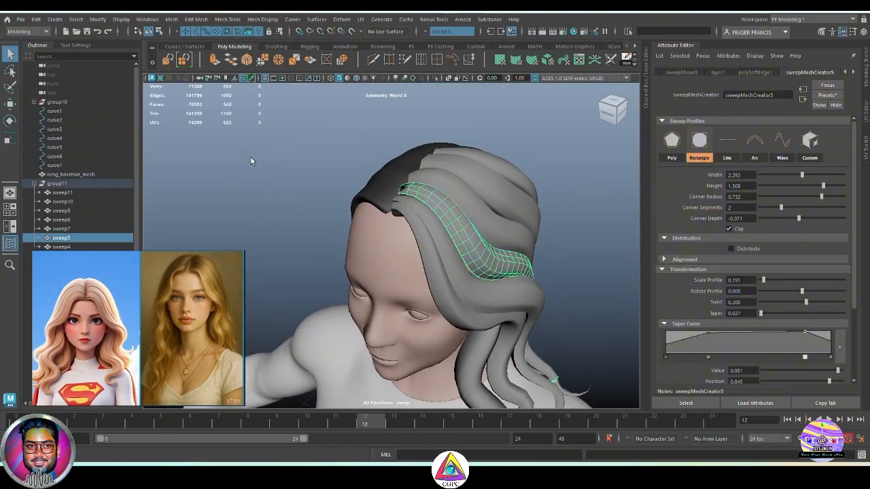
pyautogui.click(528, 242)
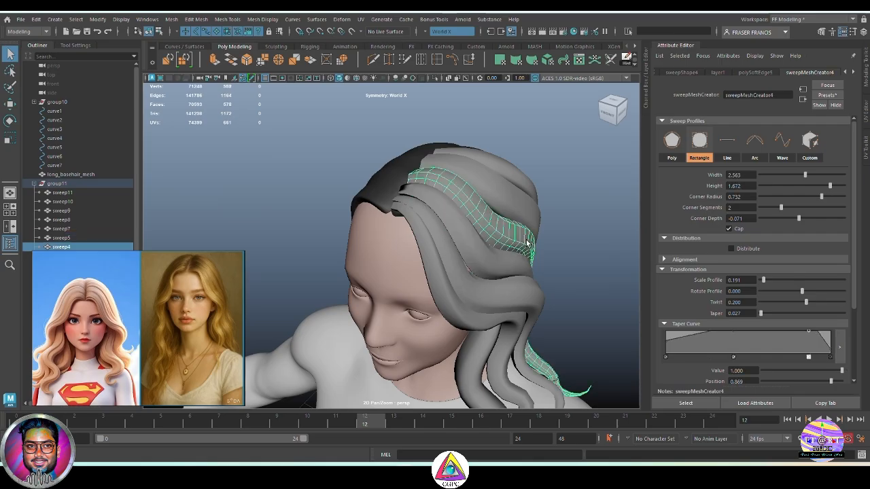
pyautogui.click(574, 236)
pyautogui.moveTo(535, 262)
pyautogui.keyDown('alt'); pyautogui.mouseDown()
pyautogui.moveTo(563, 249)
pyautogui.moveTo(557, 272)
pyautogui.moveTo(595, 278)
pyautogui.moveTo(529, 273)
pyautogui.mouseUp(); pyautogui.keyUp('alt')
pyautogui.keyDown('alt'); pyautogui.moveTo(487, 262); pyautogui.dragTo(517, 306); pyautogui.keyUp('alt')
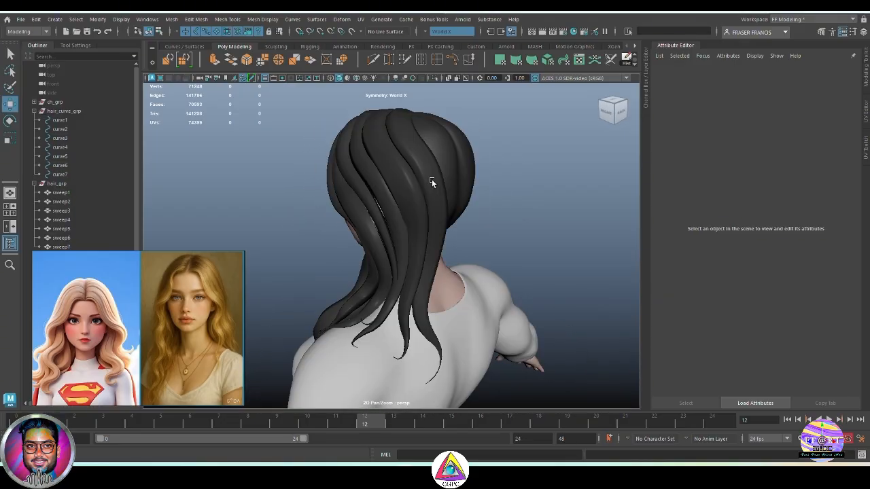
# Step: Examine the strands at the crown and back of the head, checking how strand sweep7 sits on the base hair
pyautogui.keyDown('alt'); pyautogui.moveTo(431, 179); pyautogui.dragTo(381, 252); pyautogui.keyUp('alt')
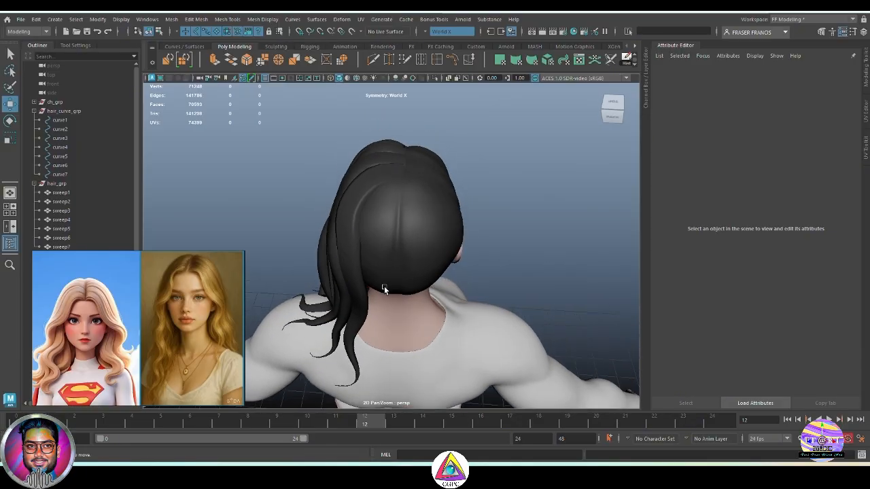
pyautogui.keyDown('alt'); pyautogui.moveTo(384, 290); pyautogui.dragTo(408, 247); pyautogui.keyUp('alt')
pyautogui.keyDown('alt'); pyautogui.moveTo(403, 245); pyautogui.dragTo(352, 204, button='middle'); pyautogui.keyUp('alt')
pyautogui.keyDown('alt'); pyautogui.moveTo(352, 205); pyautogui.dragTo(371, 219, button='right'); pyautogui.keyUp('alt')
pyautogui.keyDown('alt'); pyautogui.moveTo(371, 219); pyautogui.dragTo(375, 243); pyautogui.keyUp('alt')
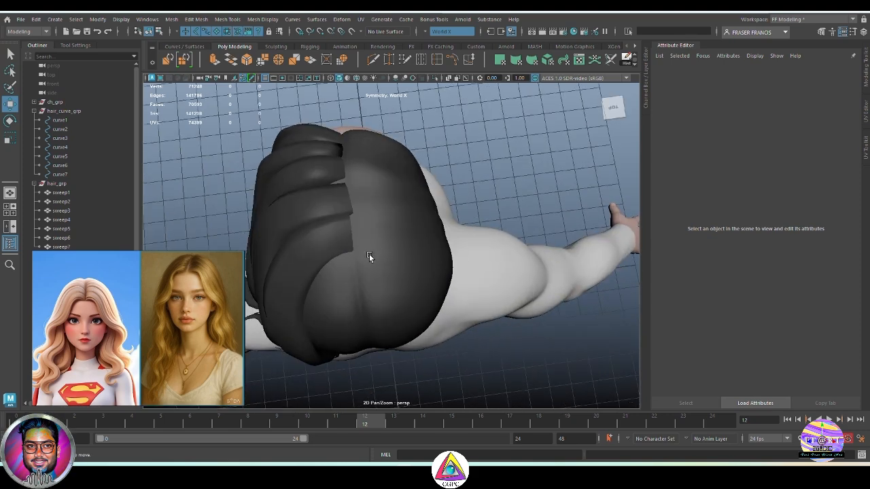
pyautogui.click(344, 231)
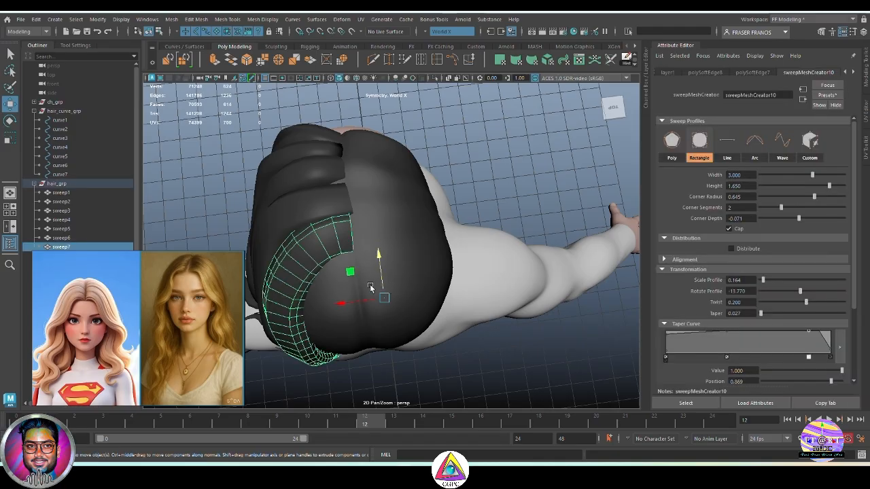
pyautogui.keyDown('alt'); pyautogui.moveTo(370, 288); pyautogui.dragTo(389, 236); pyautogui.keyUp('alt')
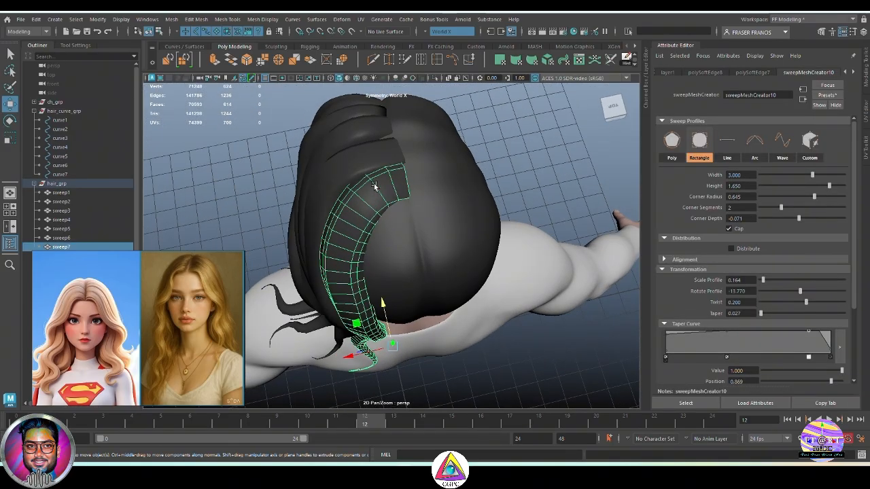
pyautogui.moveTo(400, 203)
pyautogui.keyDown('alt'); pyautogui.mouseDown()
pyautogui.moveTo(414, 199)
pyautogui.moveTo(407, 216)
pyautogui.mouseUp(); pyautogui.keyUp('alt')
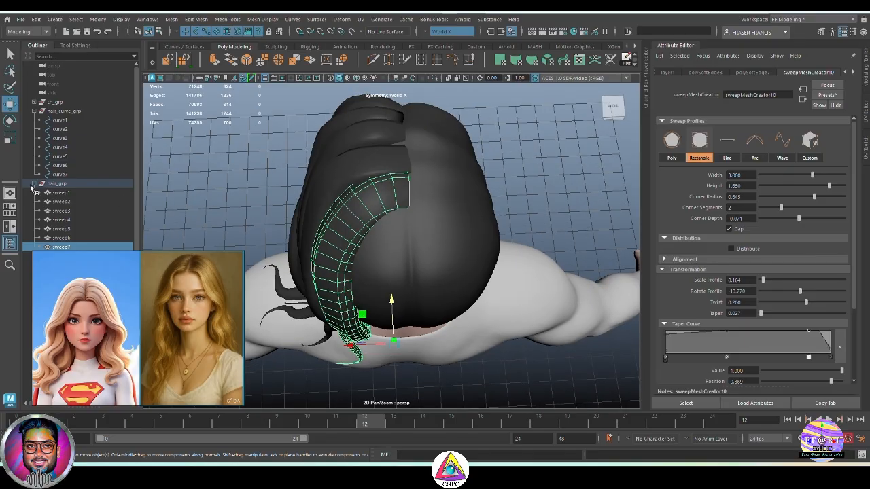
# Step: Show the control vertices of curve7, turn off symmetry and select the vertices at its root on the crown
pyautogui.click(58, 175)
pyautogui.moveTo(528, 156); pyautogui.dragTo(478, 156, button='right')
pyautogui.moveTo(385, 167); pyautogui.dragTo(420, 191)
pyautogui.keyDown('alt'); pyautogui.moveTo(411, 139); pyautogui.dragTo(375, 261); pyautogui.keyUp('alt')
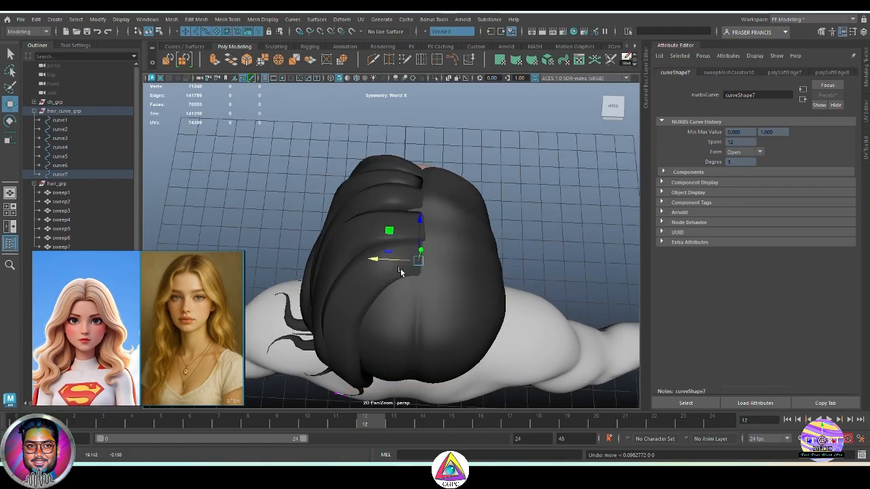
pyautogui.moveTo(540, 221); pyautogui.dragTo(515, 165, button='right')
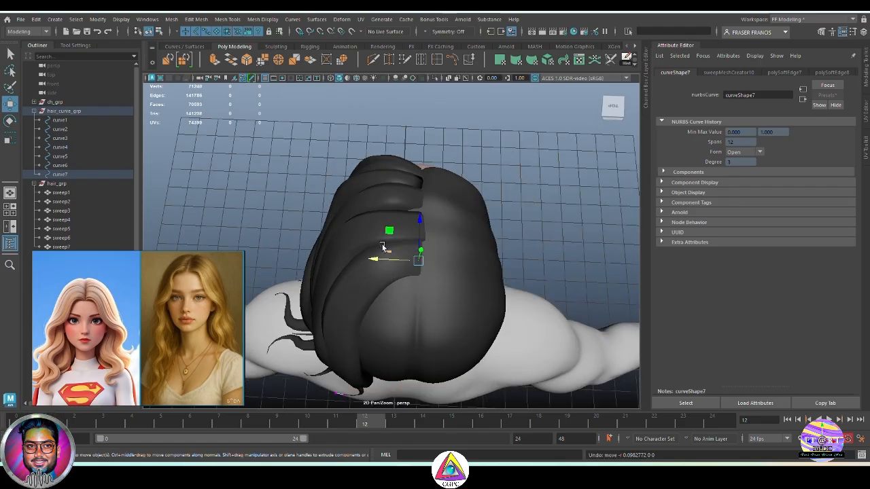
pyautogui.moveTo(374, 263); pyautogui.dragTo(443, 230)
# Step: Rotate and shift the root control vertices of curve7 to reseat the rear strand on the crown
pyautogui.keyDown('alt'); pyautogui.moveTo(327, 232); pyautogui.dragTo(416, 233); pyautogui.keyUp('alt')
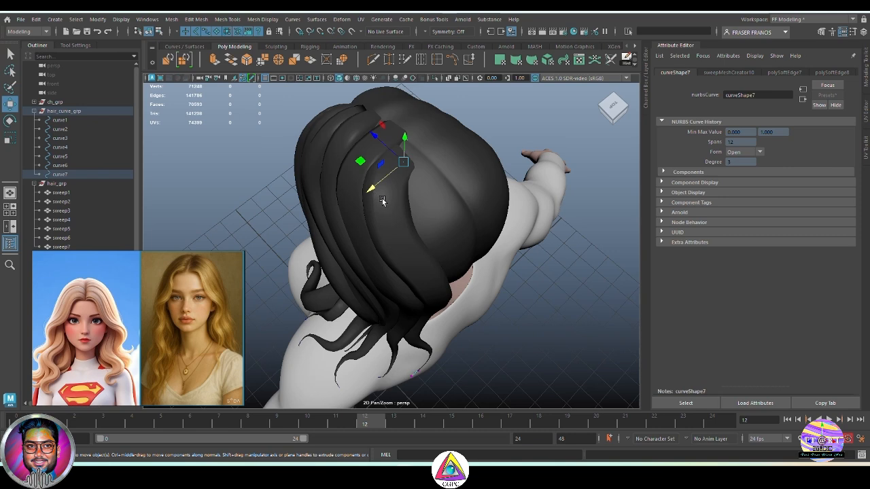
pyautogui.keyDown('alt'); pyautogui.moveTo(382, 201); pyautogui.dragTo(373, 204); pyautogui.keyUp('alt')
pyautogui.press('e')
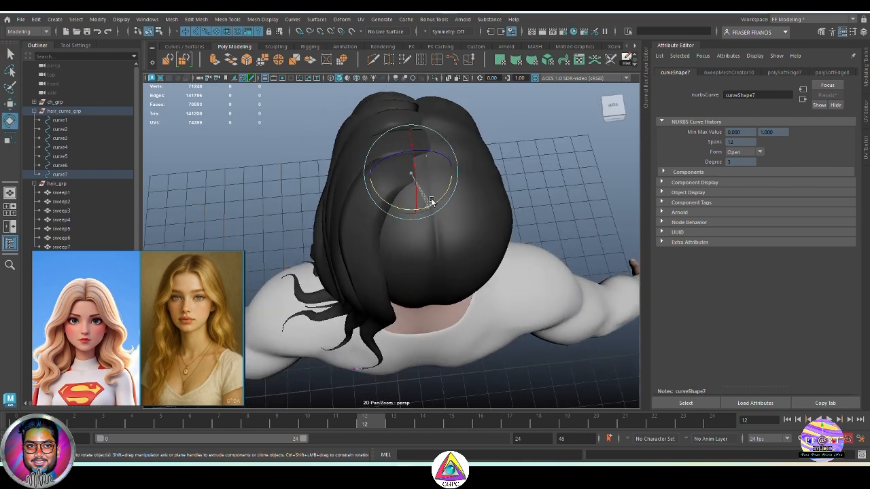
pyautogui.moveTo(430, 202); pyautogui.dragTo(448, 176)
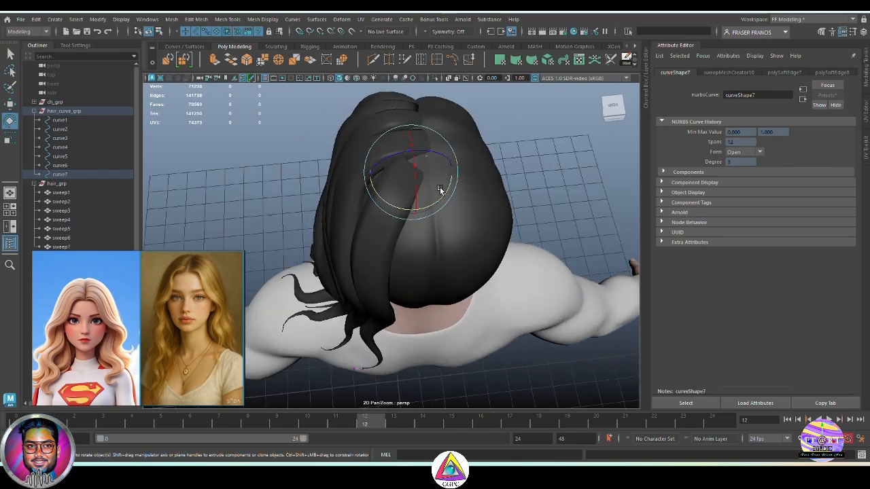
pyautogui.press('w')
pyautogui.moveTo(369, 180); pyautogui.dragTo(352, 179)
pyautogui.moveTo(358, 186)
pyautogui.keyDown('alt'); pyautogui.mouseDown()
pyautogui.moveTo(412, 202)
pyautogui.moveTo(474, 196)
pyautogui.moveTo(357, 226)
pyautogui.moveTo(406, 263)
pyautogui.moveTo(350, 286)
pyautogui.moveTo(387, 262)
pyautogui.moveTo(459, 296)
pyautogui.moveTo(421, 235)
pyautogui.moveTo(421, 292)
pyautogui.moveTo(429, 297)
pyautogui.moveTo(399, 276)
pyautogui.moveTo(371, 221)
pyautogui.mouseUp(); pyautogui.keyUp('alt')
pyautogui.moveTo(370, 220); pyautogui.dragTo(418, 292)
pyautogui.moveTo(419, 292)
pyautogui.keyDown('alt'); pyautogui.mouseDown()
pyautogui.moveTo(414, 305)
pyautogui.moveTo(427, 301)
pyautogui.moveTo(335, 292)
pyautogui.moveTo(392, 269)
pyautogui.moveTo(407, 252)
pyautogui.mouseUp(); pyautogui.keyUp('alt')
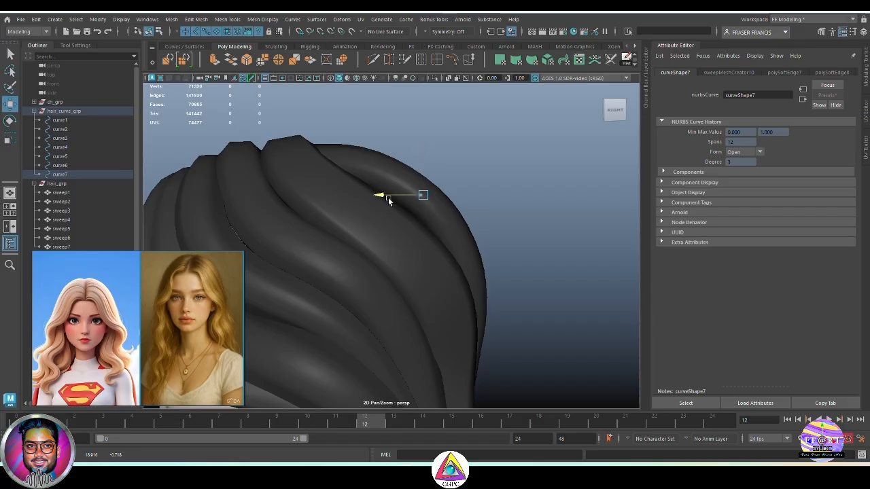
# Step: Try to reposition the control vertices of curve7 behind the head near the neck
pyautogui.keyDown('alt'); pyautogui.moveTo(501, 279); pyautogui.dragTo(334, 284); pyautogui.keyUp('alt')
pyautogui.moveTo(334, 283)
pyautogui.mouseDown()
pyautogui.moveTo(320, 286)
pyautogui.moveTo(328, 284)
pyautogui.mouseUp()
pyautogui.hotkey('ctrl', 'z')
pyautogui.keyDown('alt'); pyautogui.moveTo(328, 284); pyautogui.dragTo(351, 305); pyautogui.keyUp('alt')
pyautogui.moveTo(360, 264); pyautogui.dragTo(360, 303)
pyautogui.moveTo(364, 268); pyautogui.dragTo(334, 297)
pyautogui.moveTo(335, 296); pyautogui.dragTo(336, 312)
pyautogui.hotkey('ctrl', 'z')
pyautogui.hotkey('ctrl', 'z')
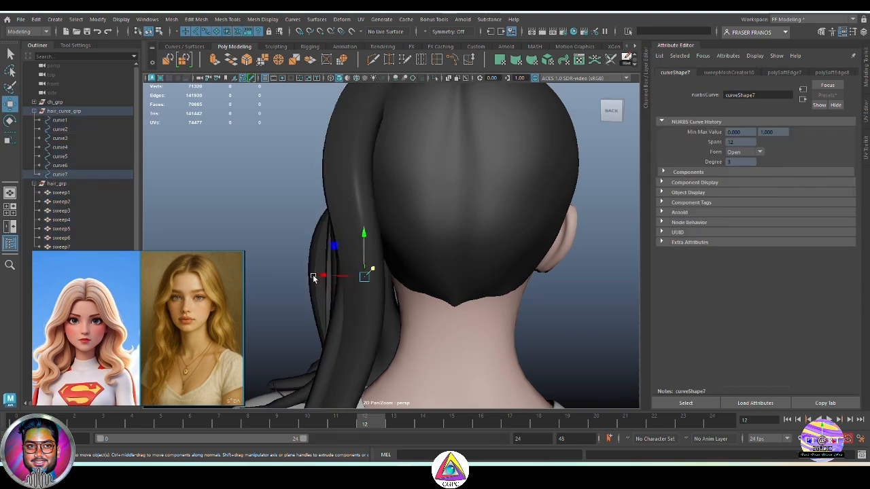
# Step: Shift the neck-level control vertices of curve7 slightly outward, then leave the curve deselected
pyautogui.moveTo(334, 280); pyautogui.dragTo(406, 353)
pyautogui.moveTo(342, 312)
pyautogui.mouseDown()
pyautogui.moveTo(327, 311)
pyautogui.moveTo(336, 313)
pyautogui.mouseUp()
pyautogui.press('q')
pyautogui.click(530, 272)
pyautogui.keyDown('alt'); pyautogui.moveTo(530, 271); pyautogui.dragTo(414, 313, button='right'); pyautogui.keyUp('alt')
pyautogui.keyDown('alt'); pyautogui.moveTo(414, 313); pyautogui.dragTo(499, 255); pyautogui.keyUp('alt')
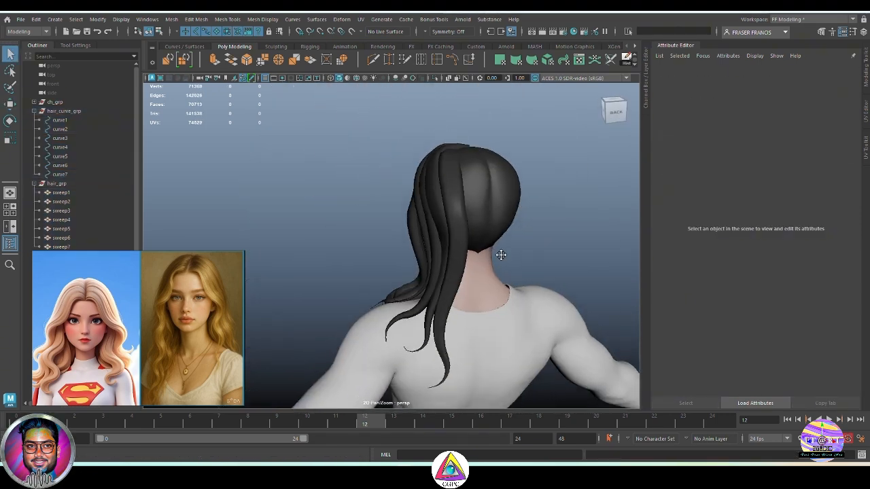
pyautogui.keyDown('alt'); pyautogui.moveTo(499, 254); pyautogui.dragTo(474, 231, button='middle'); pyautogui.keyUp('alt')
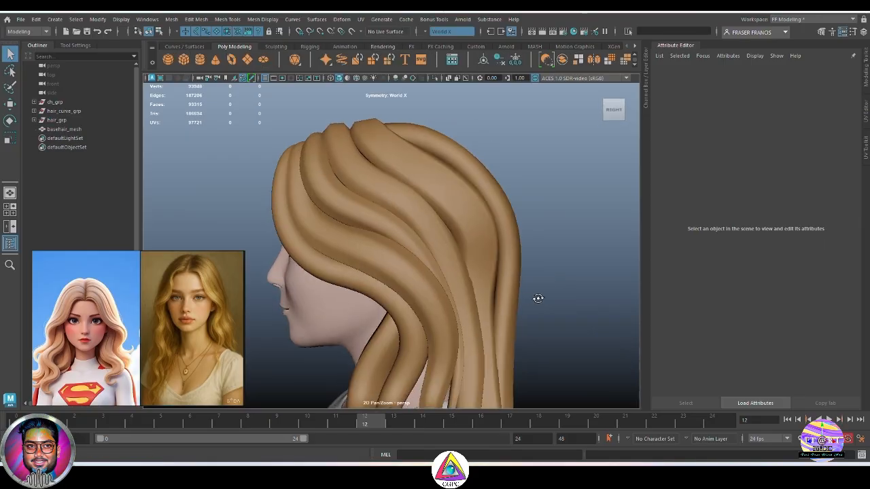
# Step: Examine the blonde strands from the side, front and back, checking the sweep settings of a face-side strand and sweep7
pyautogui.keyDown('alt'); pyautogui.moveTo(538, 297); pyautogui.dragTo(469, 262); pyautogui.keyUp('alt')
pyautogui.click(468, 249)
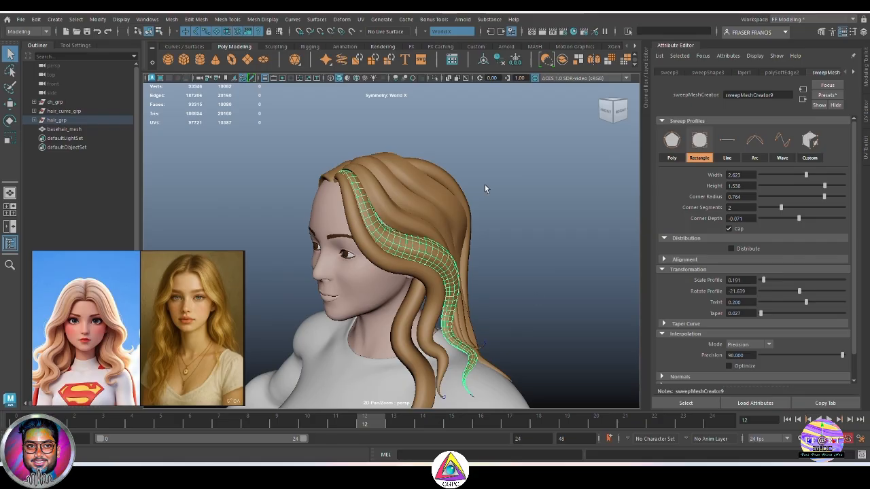
pyautogui.keyDown('alt'); pyautogui.moveTo(418, 274); pyautogui.dragTo(500, 297); pyautogui.keyUp('alt')
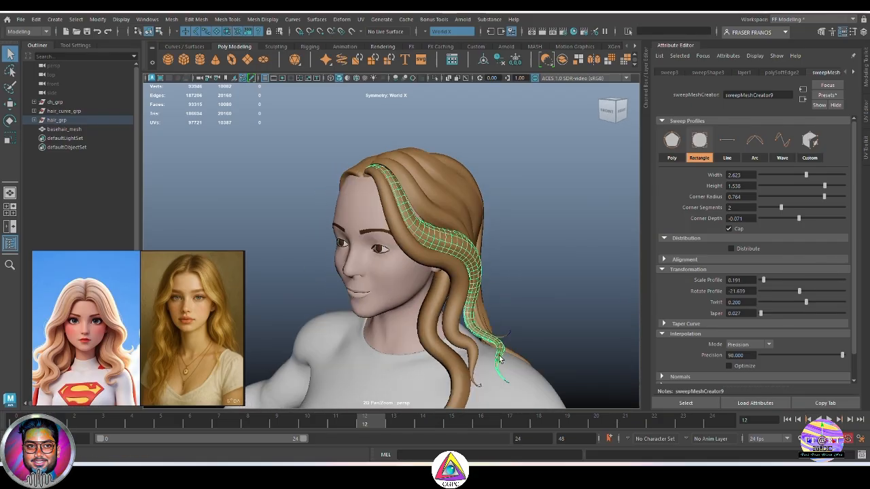
pyautogui.keyDown('alt'); pyautogui.moveTo(498, 355); pyautogui.dragTo(542, 265); pyautogui.keyUp('alt')
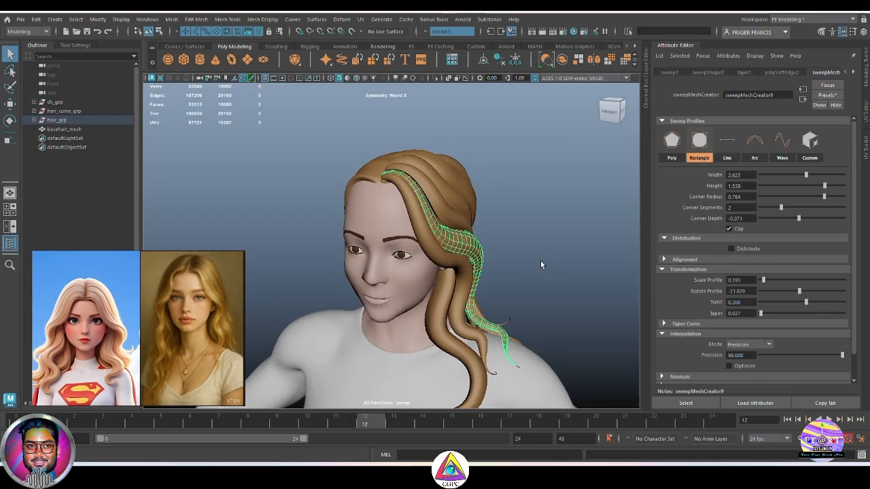
pyautogui.keyDown('alt'); pyautogui.moveTo(454, 292); pyautogui.dragTo(430, 313); pyautogui.keyUp('alt')
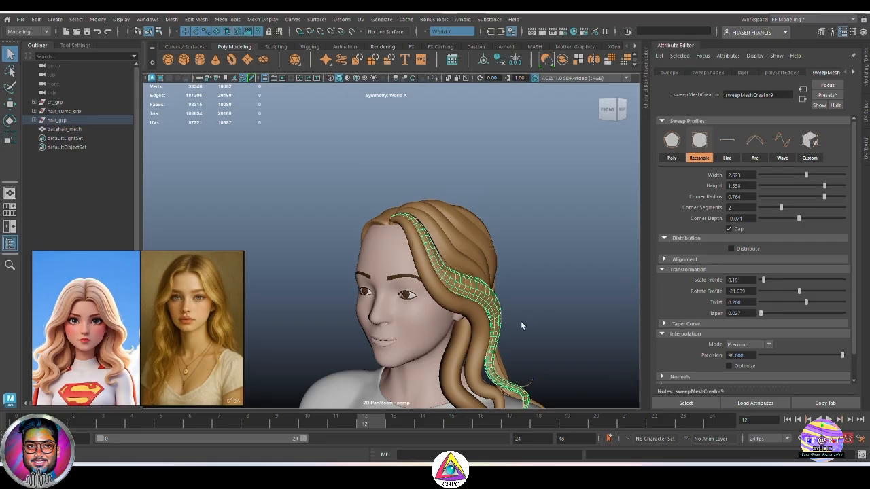
pyautogui.keyDown('alt'); pyautogui.moveTo(521, 326); pyautogui.dragTo(487, 325); pyautogui.keyUp('alt')
pyautogui.keyDown('alt'); pyautogui.moveTo(566, 240); pyautogui.dragTo(407, 233); pyautogui.keyUp('alt')
pyautogui.click(510, 297)
pyautogui.click(386, 291)
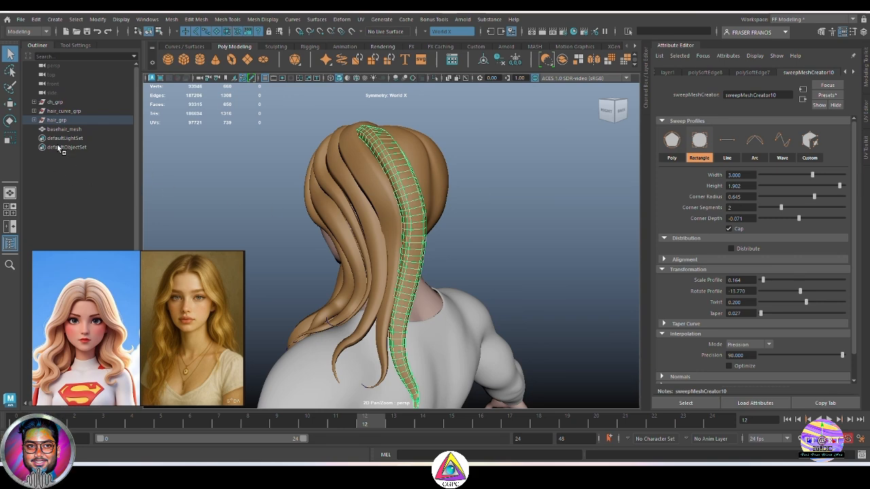
pyautogui.keyDown('alt'); pyautogui.moveTo(486, 184); pyautogui.dragTo(423, 239); pyautogui.keyUp('alt')
pyautogui.click(544, 220)
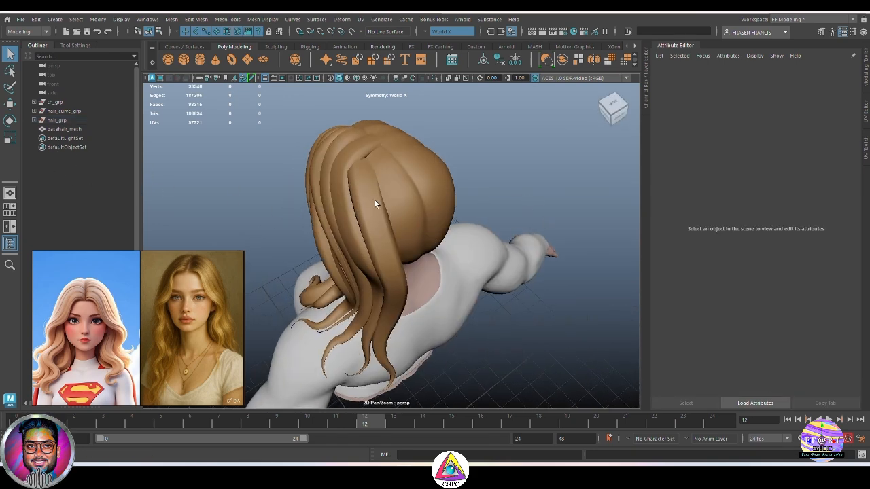
pyautogui.keyDown('alt'); pyautogui.moveTo(374, 204); pyautogui.dragTo(232, 187); pyautogui.keyUp('alt')
# Step: Expand hair_grp and hair_curve_grp, and review the sweep meshes, their guide curves and the bare area at the back
pyautogui.click(33, 120)
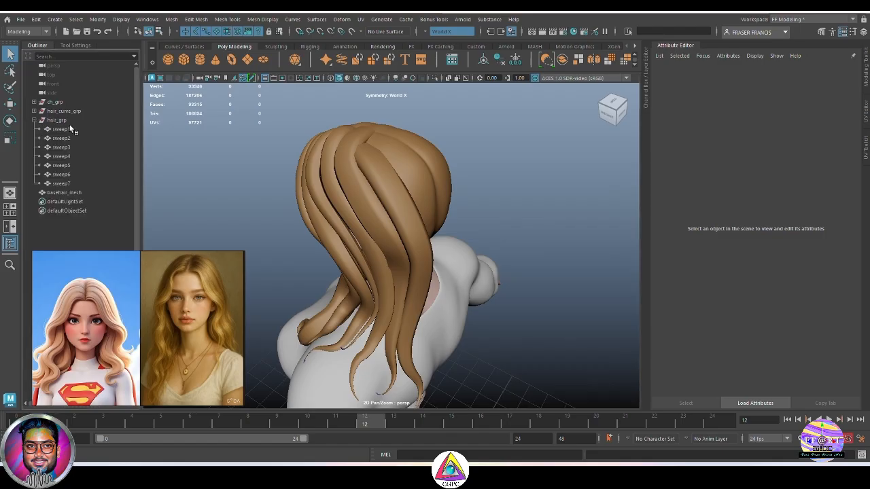
pyautogui.click(33, 110)
pyautogui.moveTo(114, 259)
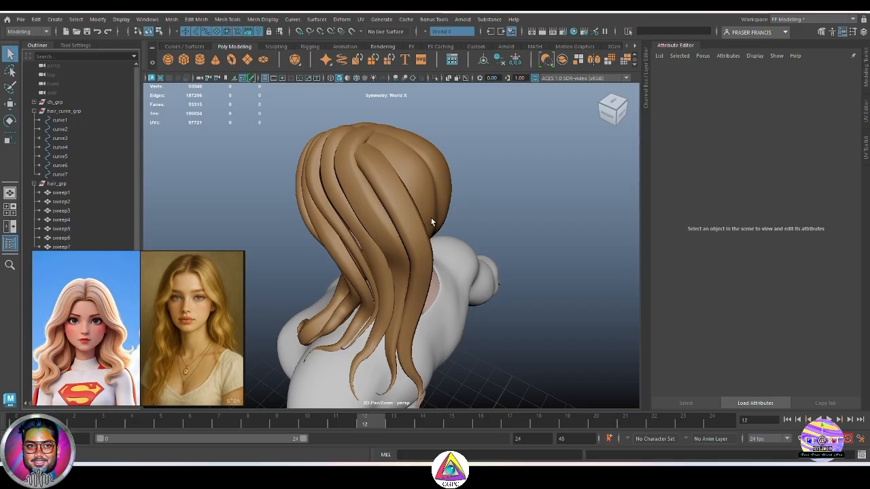
pyautogui.click(64, 194)
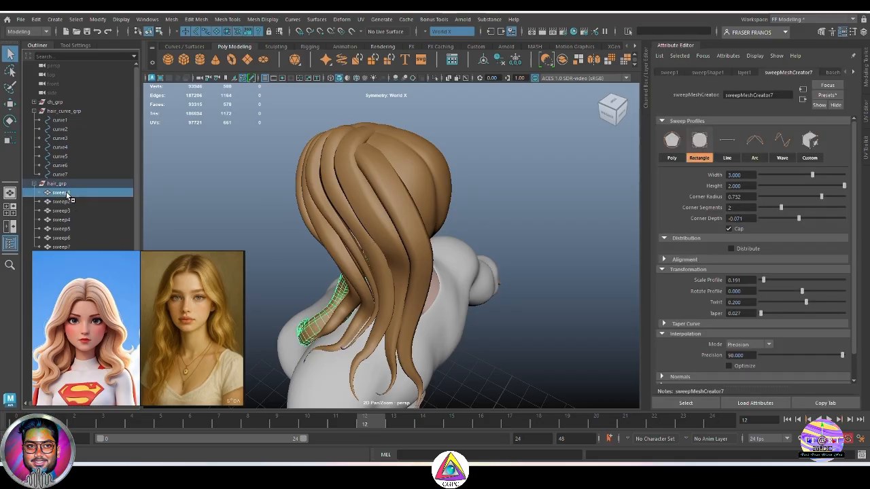
pyautogui.click(68, 176)
pyautogui.click(70, 149)
pyautogui.click(67, 122)
pyautogui.click(65, 140)
pyautogui.click(70, 158)
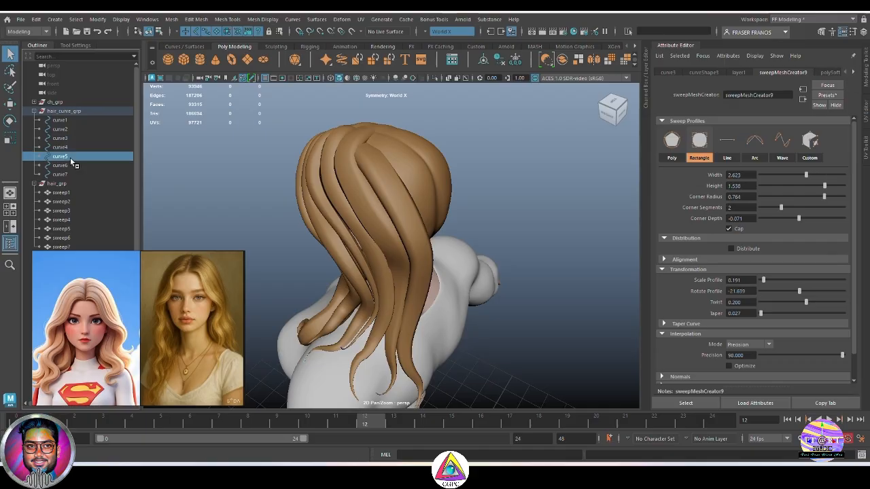
pyautogui.click(532, 228)
pyautogui.keyDown('alt'); pyautogui.moveTo(532, 227); pyautogui.dragTo(458, 184); pyautogui.keyUp('alt')
pyautogui.keyDown('alt'); pyautogui.moveTo(486, 269); pyautogui.dragTo(504, 245); pyautogui.keyUp('alt')
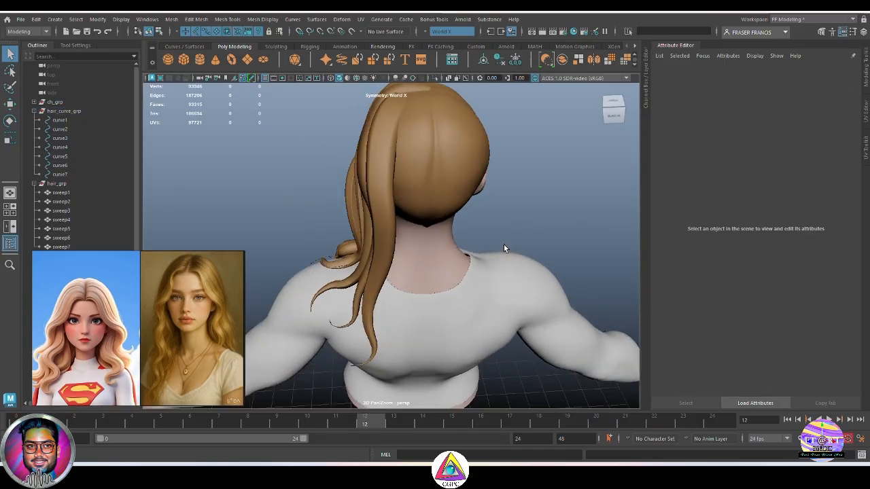
pyautogui.keyDown('alt'); pyautogui.moveTo(435, 212); pyautogui.dragTo(453, 249); pyautogui.keyUp('alt')
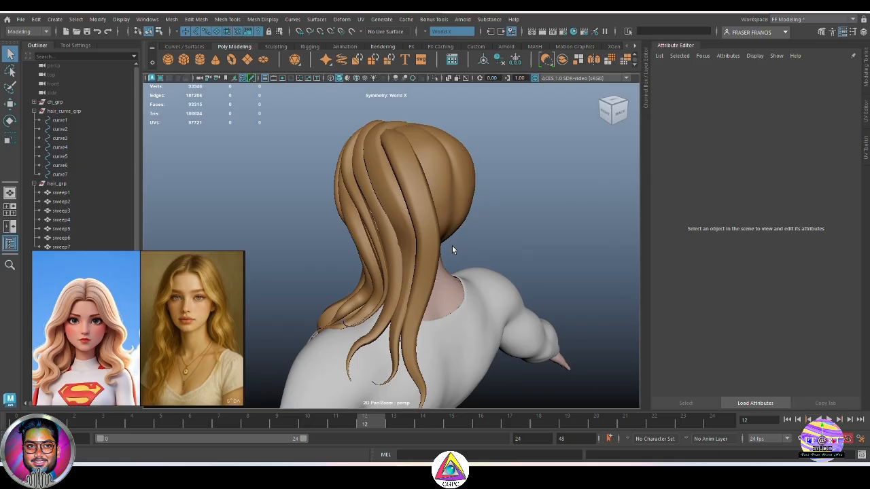
# Step: Duplicate curve7 and place the copy beside it, towards the centre back of the head
pyautogui.click(60, 174)
pyautogui.keyDown('alt'); pyautogui.moveTo(548, 238); pyautogui.dragTo(387, 269); pyautogui.keyUp('alt')
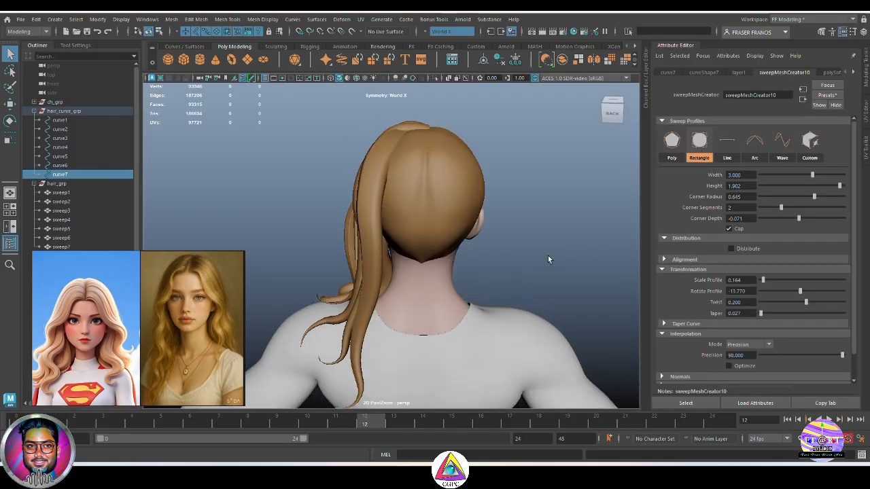
pyautogui.keyDown('alt'); pyautogui.moveTo(548, 259); pyautogui.dragTo(576, 257); pyautogui.keyUp('alt')
pyautogui.hotkey('ctrl', 'd')
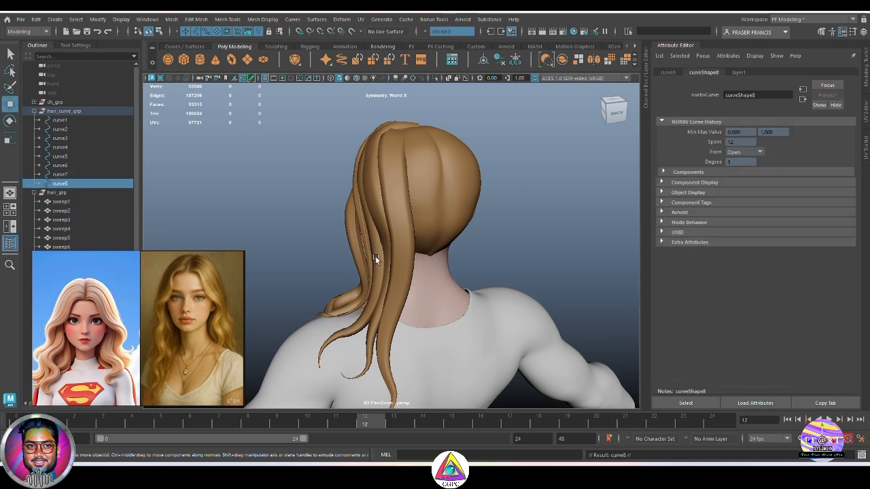
pyautogui.keyDown('alt'); pyautogui.moveTo(425, 257); pyautogui.dragTo(399, 296); pyautogui.keyUp('alt')
pyautogui.press('e')
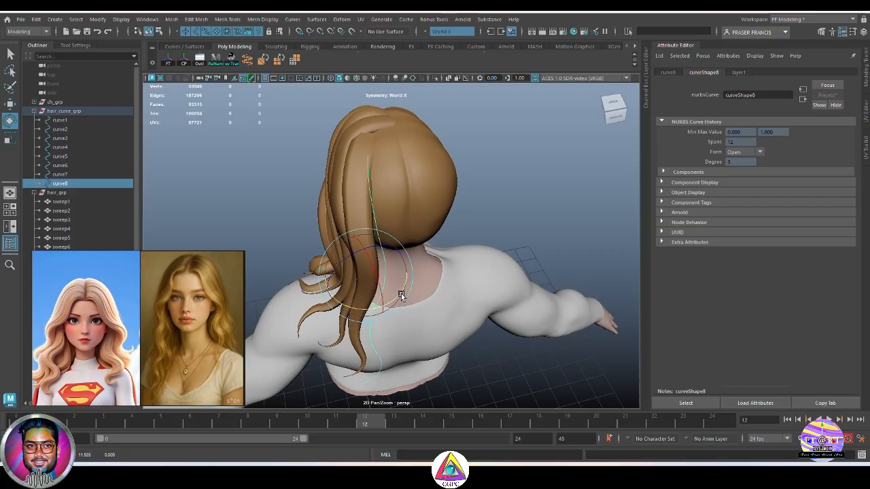
pyautogui.press('w')
pyautogui.keyDown('alt'); pyautogui.moveTo(370, 259); pyautogui.dragTo(440, 216); pyautogui.keyUp('alt')
# Step: In the side view, raise curve8's crown control vertices slightly and adjust the ones behind the head to follow the scalp
pyautogui.press('space')
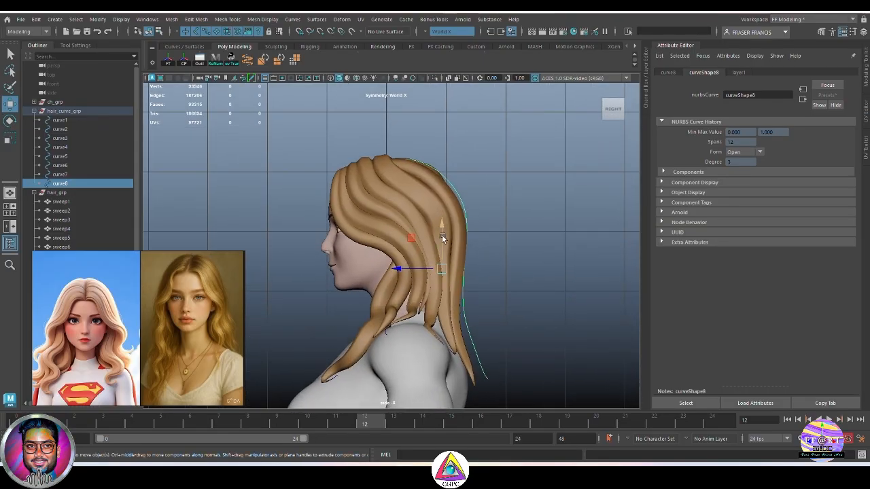
pyautogui.moveTo(504, 233); pyautogui.dragTo(475, 220, button='right')
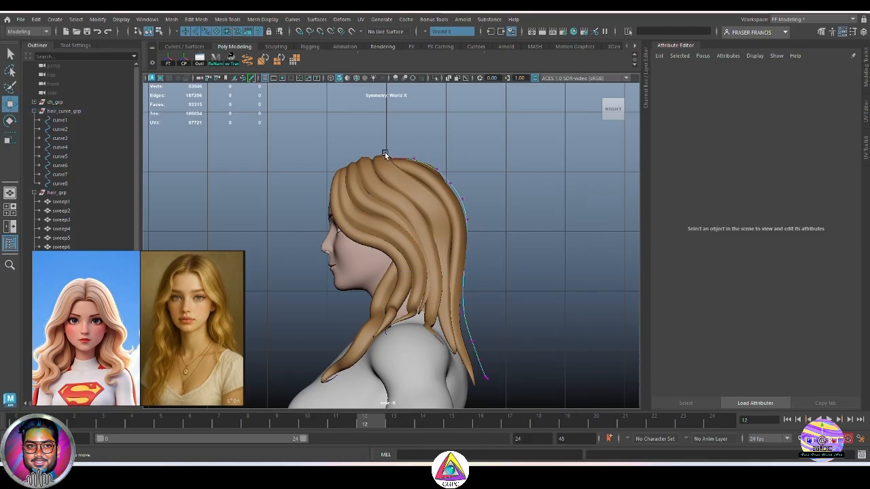
pyautogui.moveTo(385, 153); pyautogui.dragTo(404, 154)
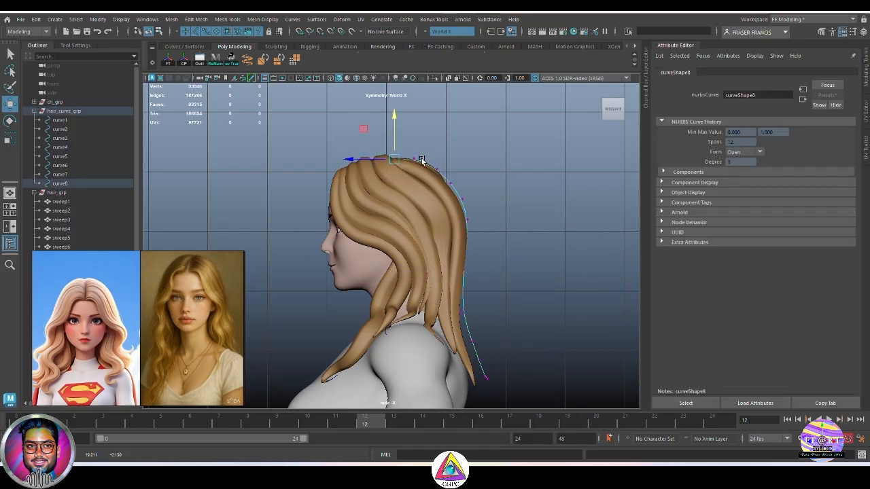
pyautogui.press('b')
pyautogui.moveTo(461, 186); pyautogui.dragTo(518, 226)
pyautogui.moveTo(444, 130); pyautogui.dragTo(444, 124)
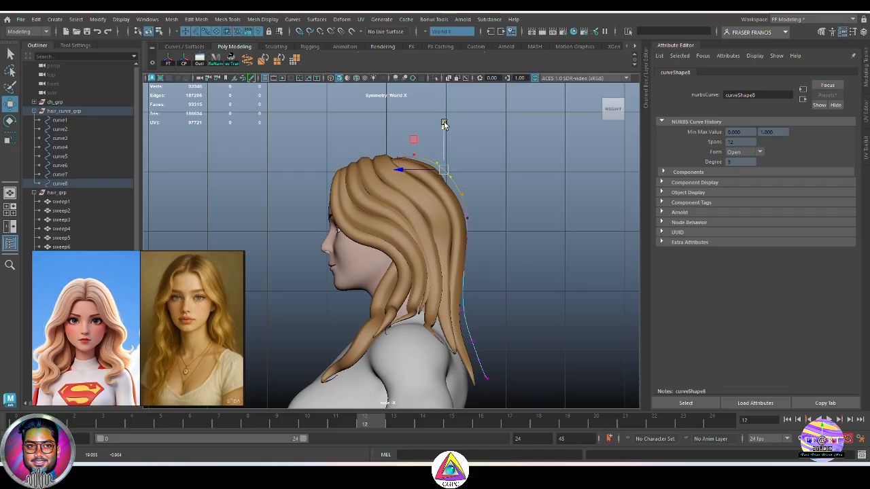
pyautogui.keyDown('alt'); pyautogui.moveTo(463, 257); pyautogui.dragTo(432, 212, button='middle'); pyautogui.keyUp('alt')
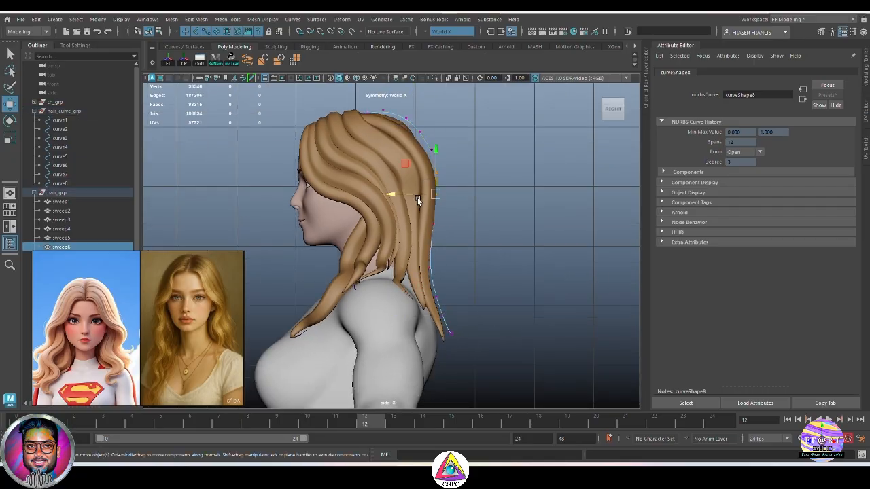
# Step: From behind, shift curve8's nape-level control vertices sideways and reposition the vertices at its tip on the upper back
pyautogui.keyDown('alt'); pyautogui.moveTo(443, 203); pyautogui.dragTo(396, 270); pyautogui.keyUp('alt')
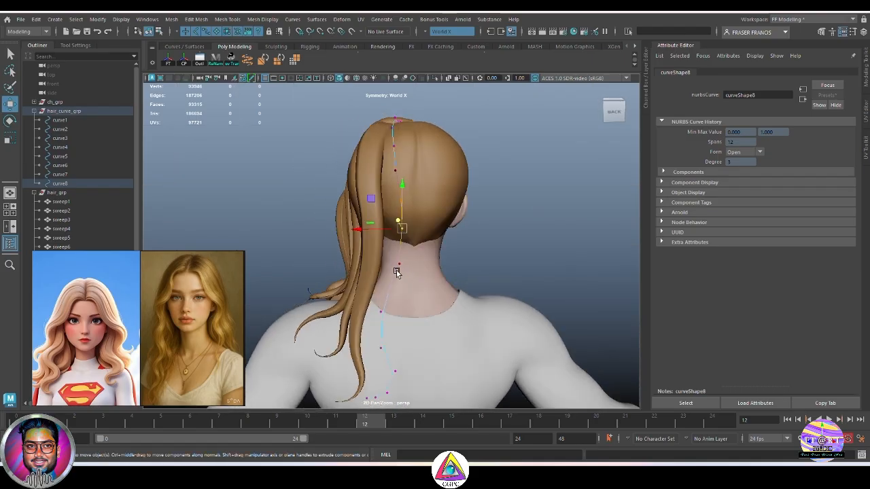
pyautogui.moveTo(361, 230)
pyautogui.mouseDown()
pyautogui.moveTo(354, 230)
pyautogui.moveTo(369, 237)
pyautogui.mouseUp()
pyautogui.keyDown('alt'); pyautogui.moveTo(372, 338); pyautogui.dragTo(377, 290, button='middle'); pyautogui.keyUp('alt')
pyautogui.keyDown('alt'); pyautogui.moveTo(377, 290); pyautogui.dragTo(367, 326); pyautogui.keyUp('alt')
pyautogui.click(371, 319)
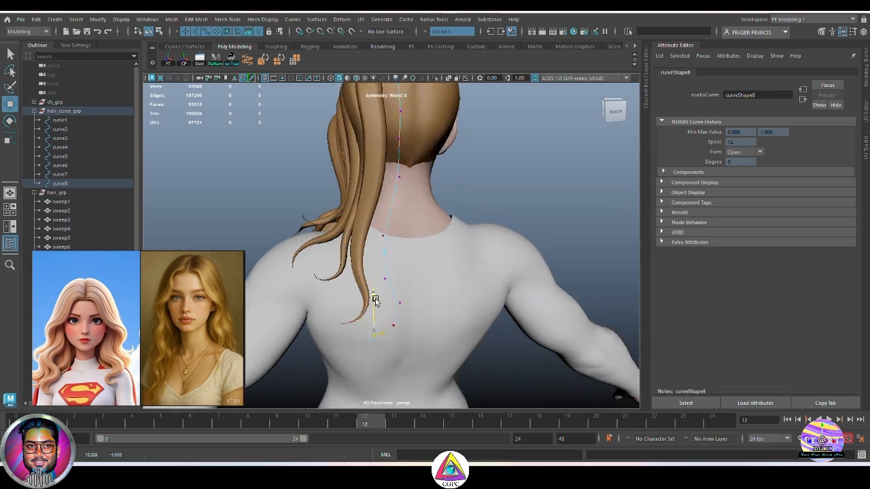
pyautogui.keyDown('alt'); pyautogui.moveTo(347, 350); pyautogui.dragTo(458, 341); pyautogui.keyUp('alt')
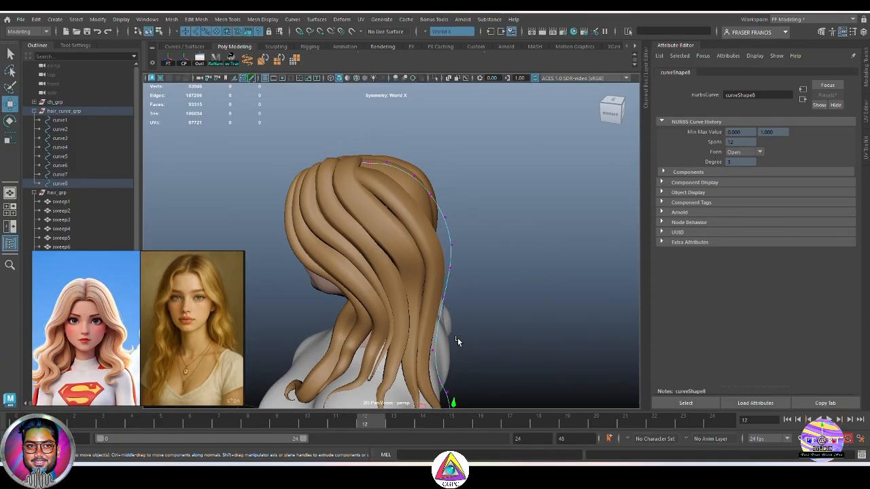
# Step: Create a sweep mesh from curve8 and replace its settings with the stylizedhair01 preset
pyautogui.click(507, 227)
pyautogui.click(451, 236)
pyautogui.keyDown('alt'); pyautogui.moveTo(532, 243); pyautogui.dragTo(442, 256); pyautogui.keyUp('alt')
pyautogui.click(248, 61)
pyautogui.click(829, 97)
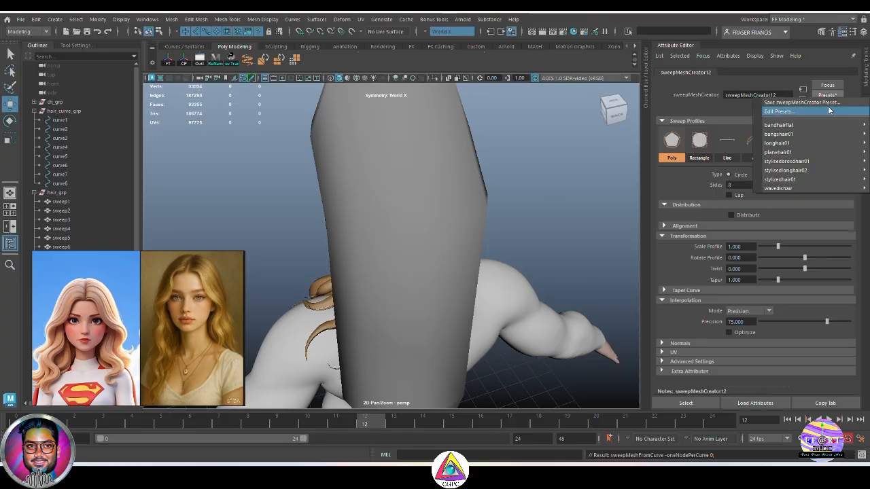
pyautogui.moveTo(819, 182)
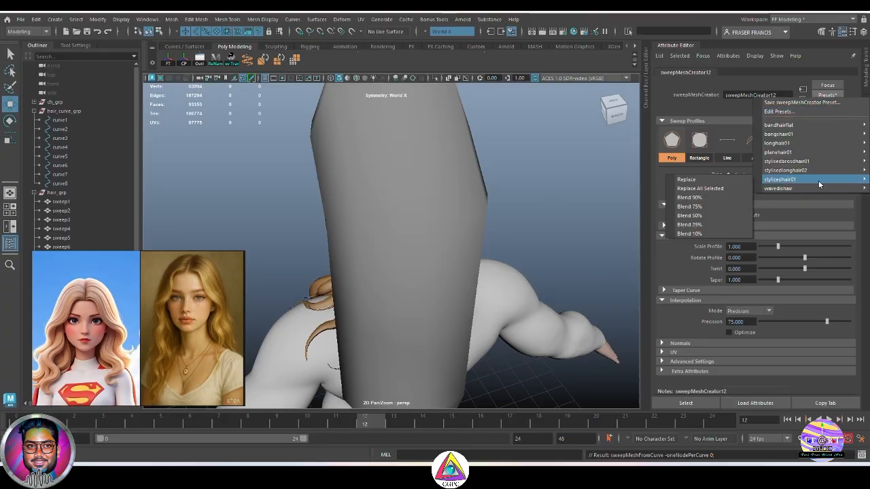
pyautogui.click(686, 179)
pyautogui.keyDown('alt'); pyautogui.moveTo(399, 241); pyautogui.dragTo(423, 235); pyautogui.keyUp('alt')
pyautogui.click(423, 234)
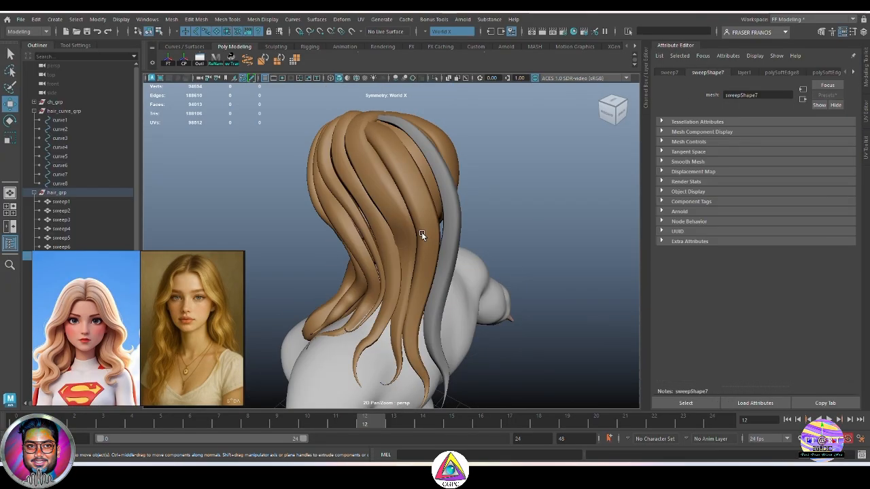
# Step: Set the rectangle profile width of the new back strand's sweep to 3
pyautogui.keyDown('alt'); pyautogui.moveTo(423, 234); pyautogui.dragTo(496, 293, button='right'); pyautogui.keyUp('alt')
pyautogui.keyDown('alt'); pyautogui.moveTo(496, 293); pyautogui.dragTo(473, 271); pyautogui.keyUp('alt')
pyautogui.click(441, 292)
pyautogui.click(779, 74)
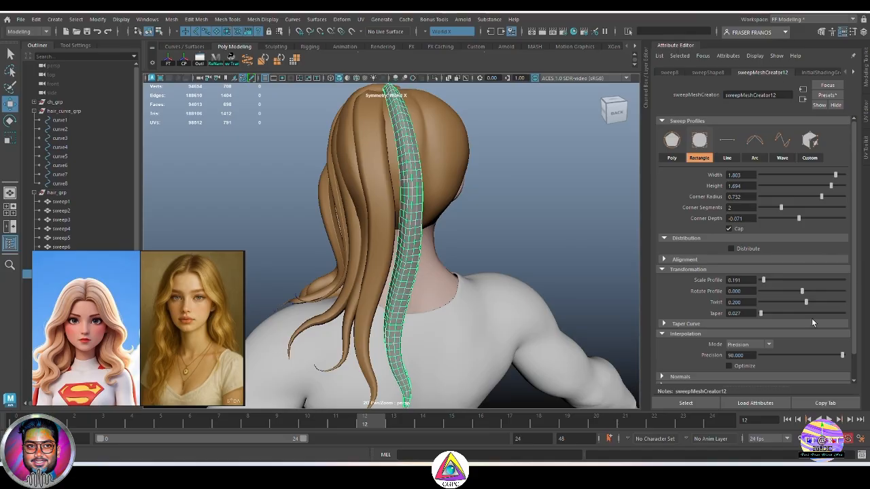
pyautogui.scroll(-1, 812, 322)
pyautogui.moveTo(836, 148); pyautogui.dragTo(854, 152)
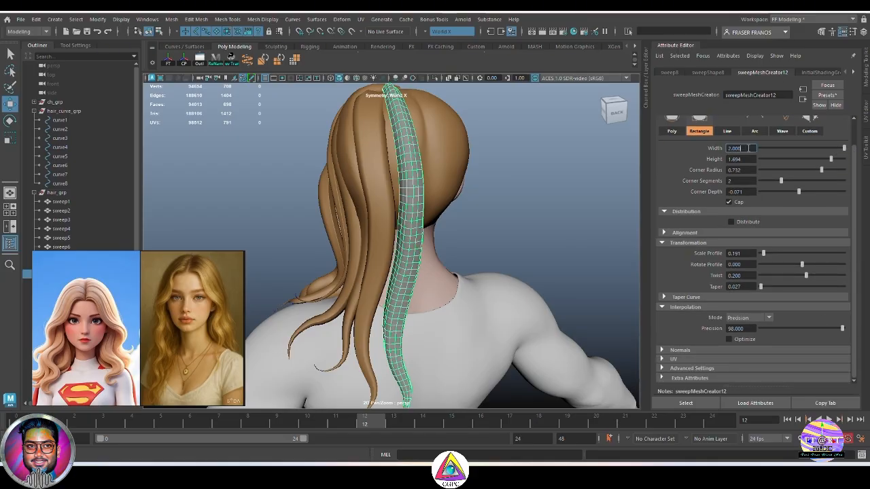
pyautogui.write('3')
pyautogui.press('Return')
pyautogui.keyDown('alt'); pyautogui.moveTo(476, 217); pyautogui.dragTo(427, 326); pyautogui.keyUp('alt')
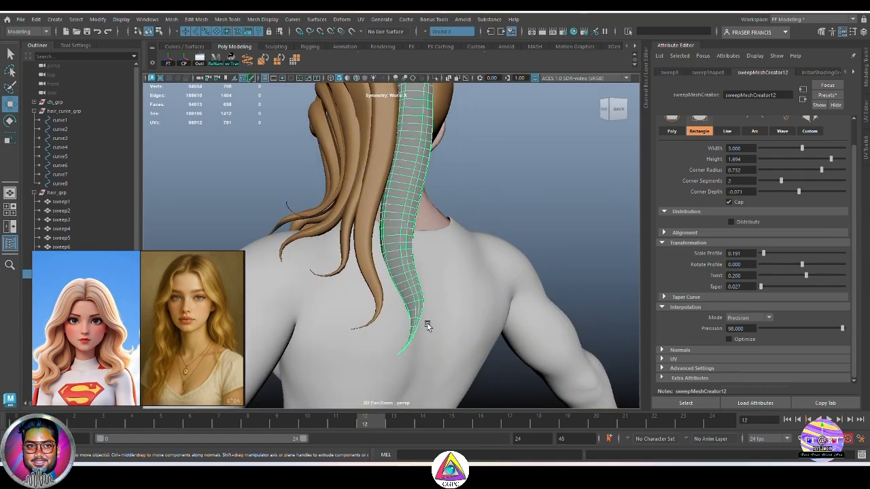
pyautogui.press('f')
pyautogui.keyDown('alt'); pyautogui.moveTo(445, 227); pyautogui.dragTo(484, 290); pyautogui.keyUp('alt')
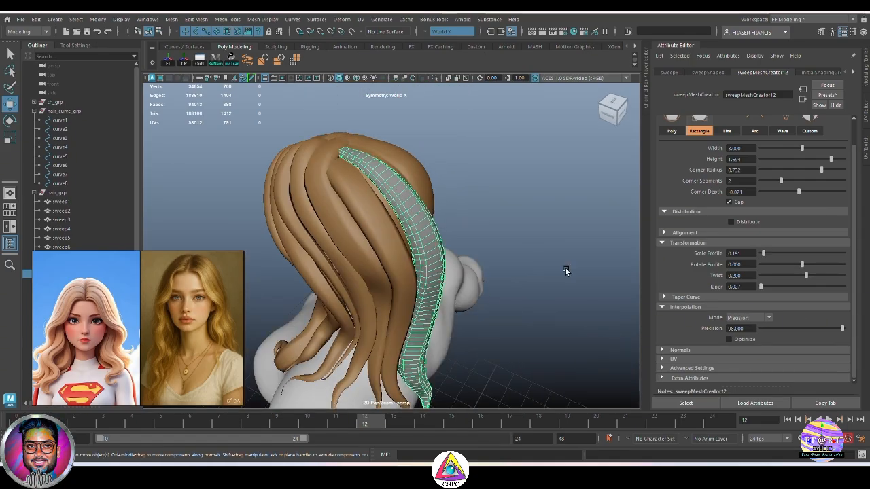
# Step: Raise the starting point of the strand's taper curve slightly and set the point at position 0.4110 to 1.5
pyautogui.click(748, 297)
pyautogui.click(840, 320)
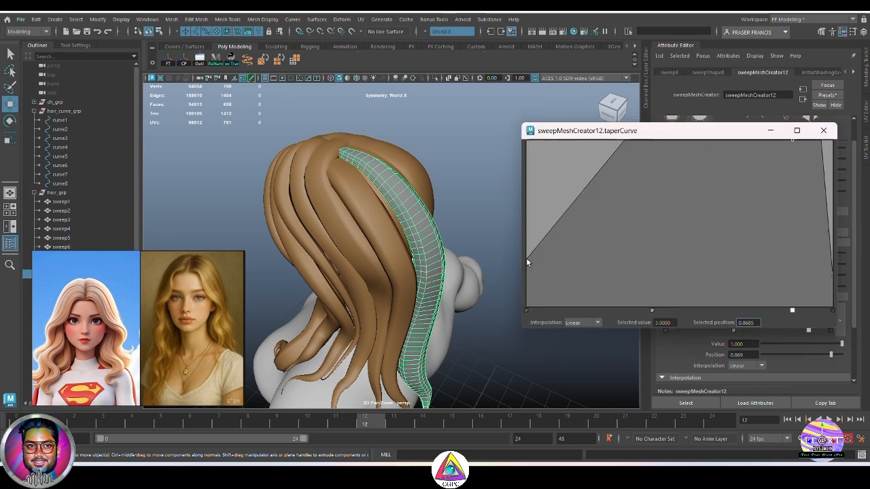
pyautogui.moveTo(526, 258); pyautogui.dragTo(521, 241)
pyautogui.keyDown('alt'); pyautogui.moveTo(469, 250); pyautogui.dragTo(420, 258); pyautogui.keyUp('alt')
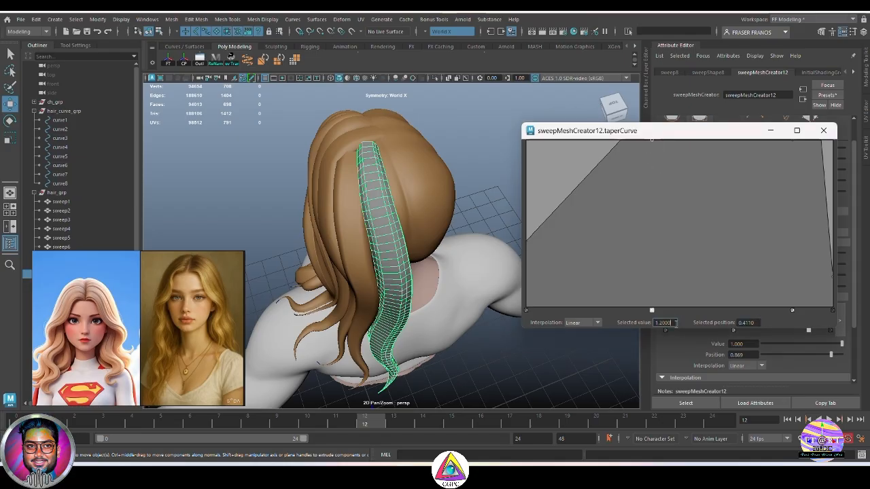
pyautogui.write('.5')
pyautogui.press('Return')
# Step: Raise the end point of the taper curve to thicken the strand's tip, and undo the last adjustment
pyautogui.keyDown('alt'); pyautogui.moveTo(383, 253); pyautogui.dragTo(453, 287); pyautogui.keyUp('alt')
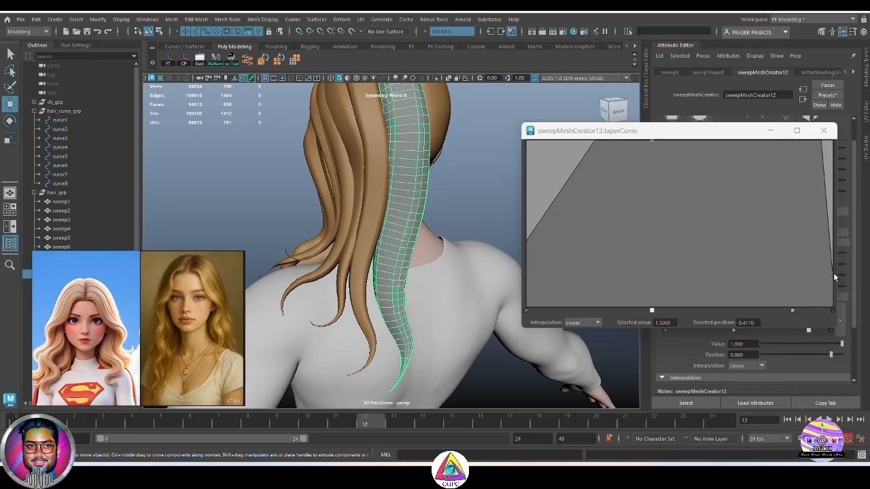
pyautogui.moveTo(832, 270)
pyautogui.mouseDown()
pyautogui.moveTo(800, 268)
pyautogui.moveTo(836, 267)
pyautogui.mouseUp()
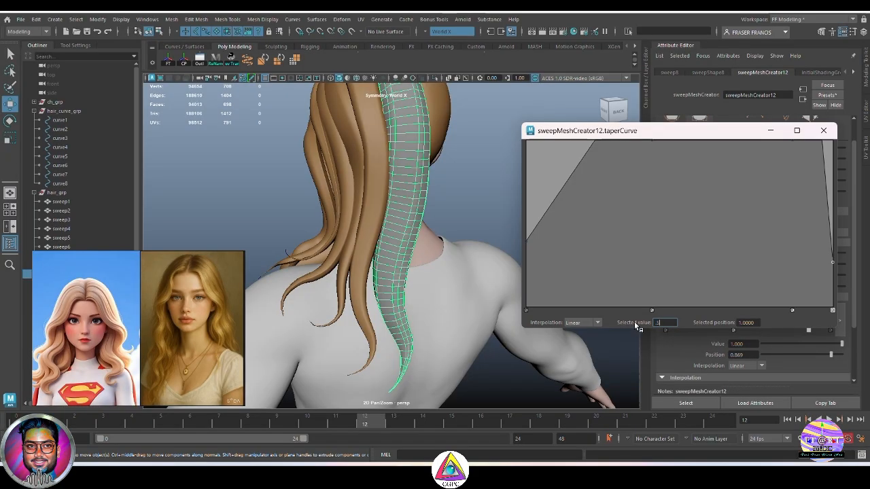
pyautogui.moveTo(832, 229); pyautogui.dragTo(837, 179)
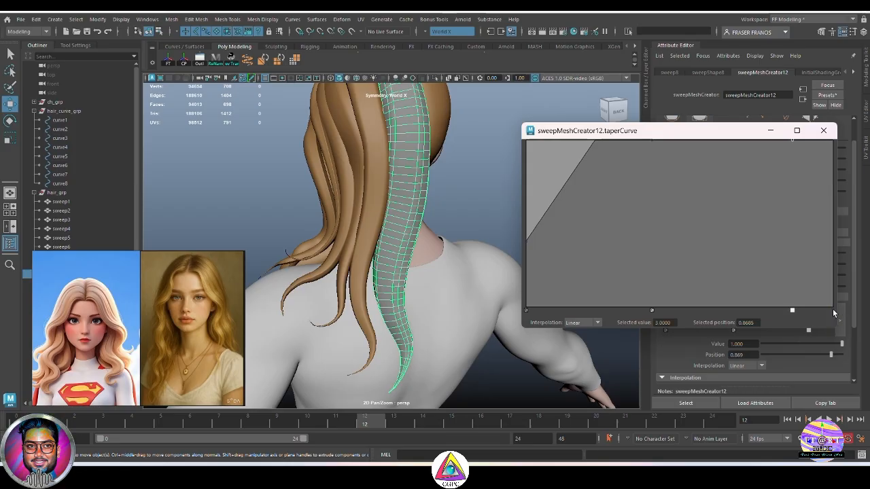
pyautogui.keyDown('alt'); pyautogui.moveTo(408, 310); pyautogui.dragTo(861, 304); pyautogui.keyUp('alt')
pyautogui.hotkey('ctrl', 'z')
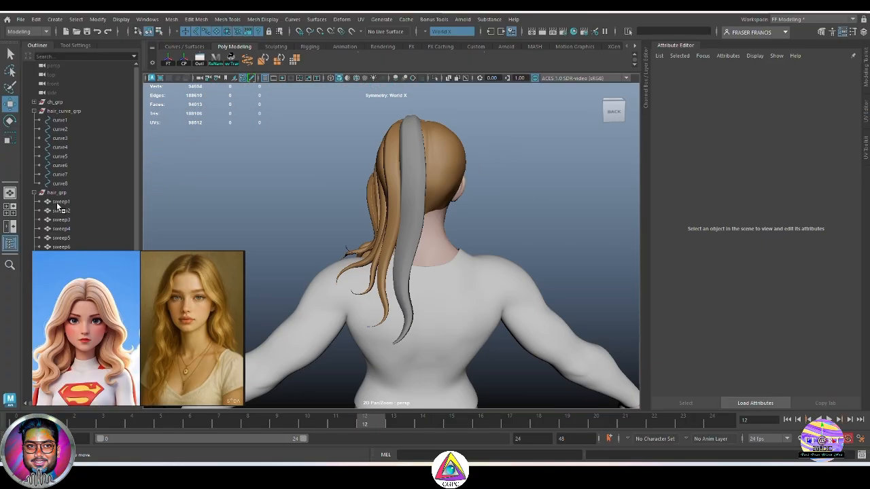
# Step: Shift the lower control vertices of curve8 sideways so the grey strand's tip sits closer to the neighbouring blonde strand
pyautogui.click(60, 183)
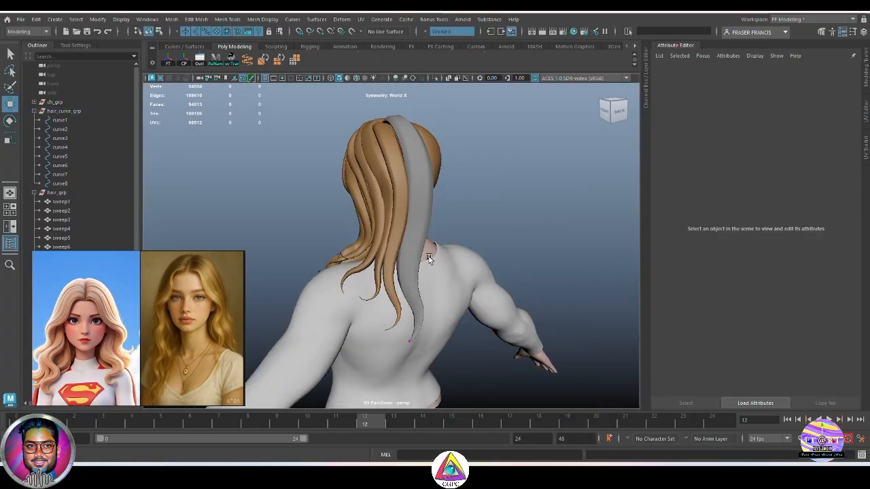
pyautogui.moveTo(441, 351); pyautogui.dragTo(409, 317)
pyautogui.press('4')
pyautogui.keyDown('alt'); pyautogui.moveTo(459, 328); pyautogui.dragTo(473, 342); pyautogui.keyUp('alt')
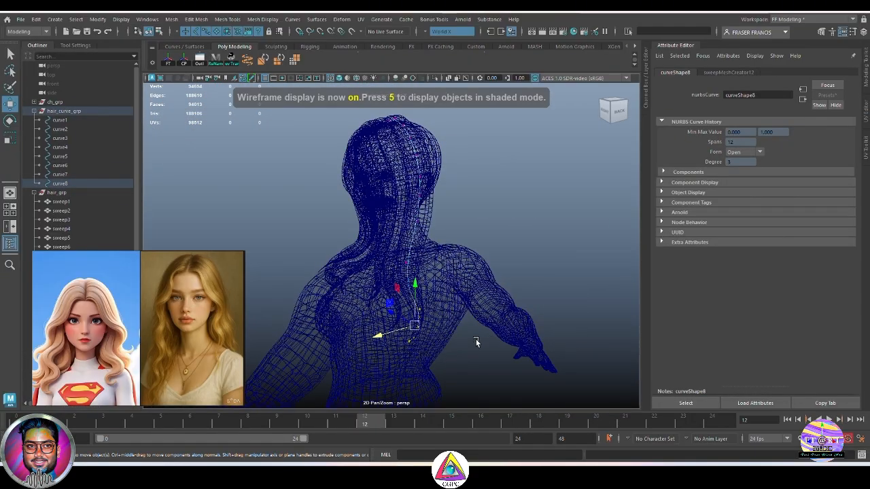
pyautogui.press('5')
pyautogui.press('e')
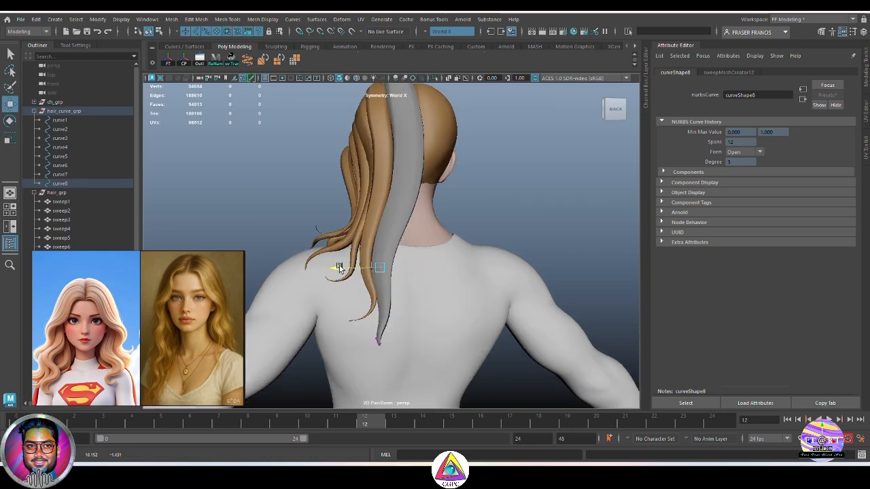
pyautogui.keyDown('alt'); pyautogui.moveTo(370, 264); pyautogui.dragTo(420, 272); pyautogui.keyUp('alt')
pyautogui.click(470, 223)
# Step: In the side view, lower curve8's crown control vertices and pull them slightly inward so the strand sits closer to the head
pyautogui.keyDown('alt'); pyautogui.moveTo(470, 223); pyautogui.dragTo(455, 320, button='middle'); pyautogui.keyUp('alt')
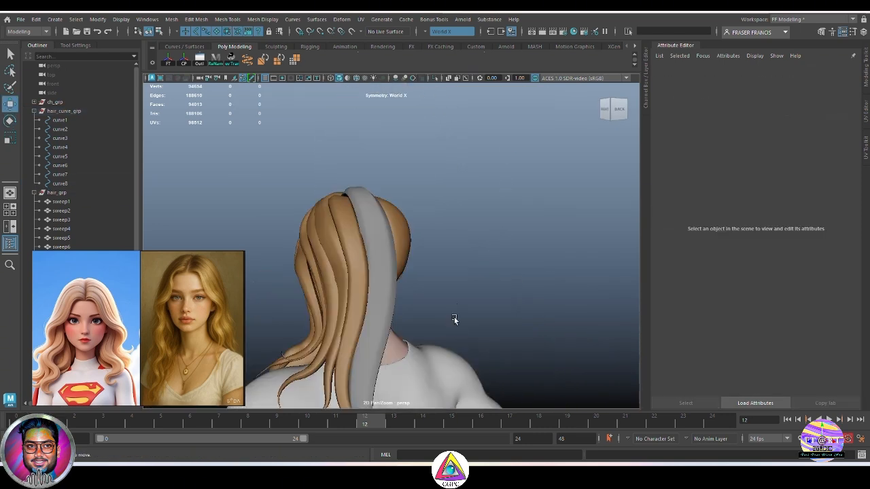
pyautogui.keyDown('alt'); pyautogui.moveTo(455, 320); pyautogui.dragTo(342, 221); pyautogui.keyUp('alt')
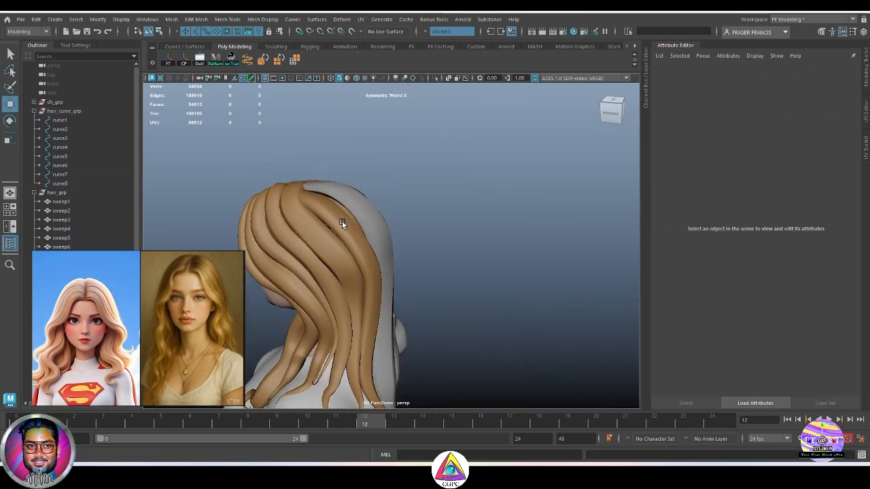
pyautogui.click(382, 216)
pyautogui.click(60, 185)
pyautogui.click(211, 197)
pyautogui.keyDown('alt'); pyautogui.moveTo(272, 204); pyautogui.dragTo(444, 251); pyautogui.keyUp('alt')
pyautogui.click(333, 216)
pyautogui.press('space')
pyautogui.scroll(3, 444, 251)
pyautogui.keyDown('alt'); pyautogui.moveTo(445, 251); pyautogui.dragTo(464, 349, button='middle'); pyautogui.keyUp('alt')
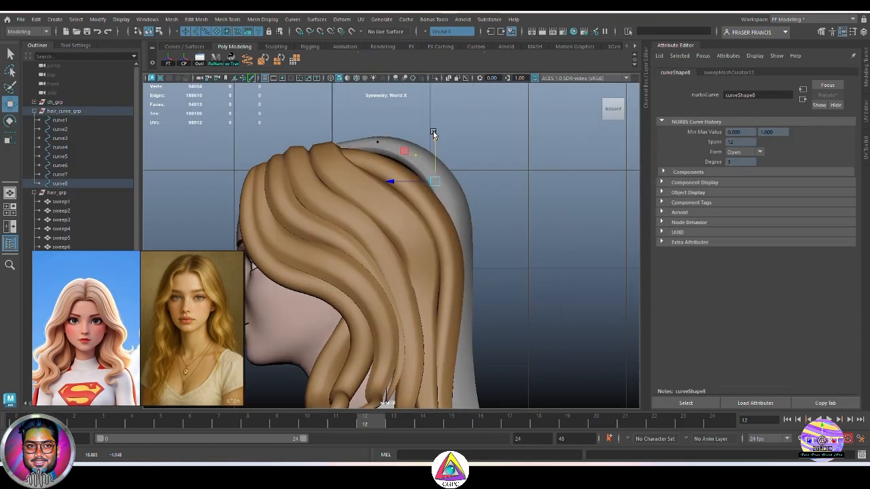
pyautogui.moveTo(434, 132); pyautogui.dragTo(375, 115)
pyautogui.click(415, 155)
pyautogui.moveTo(407, 189); pyautogui.dragTo(404, 188)
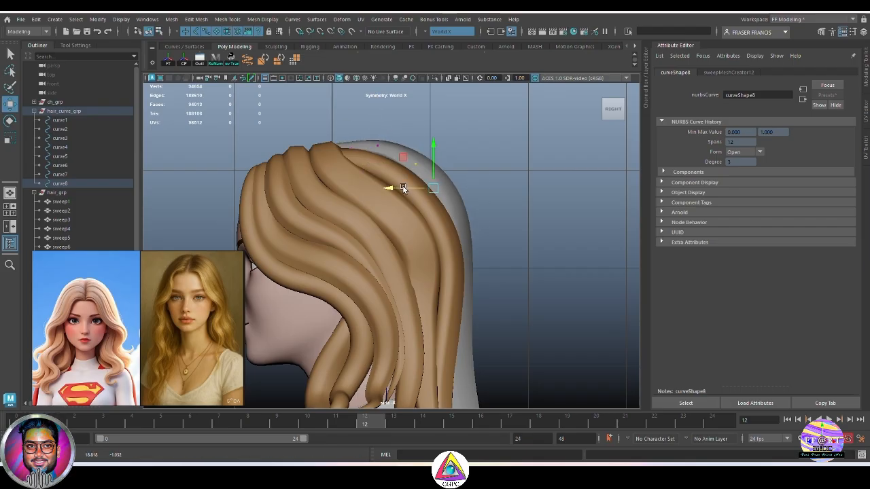
# Step: Nudge the control vertex at the back of curve8 slightly forward towards the head
pyautogui.keyDown('alt'); pyautogui.moveTo(495, 318); pyautogui.dragTo(499, 217, button='middle'); pyautogui.keyUp('alt')
pyautogui.click(452, 244)
pyautogui.moveTo(423, 243); pyautogui.dragTo(419, 243)
pyautogui.scroll(-3, 418, 242)
pyautogui.keyDown('alt'); pyautogui.moveTo(508, 303); pyautogui.dragTo(513, 246, button='middle'); pyautogui.keyUp('alt')
# Step: Move curve8's root control vertices at the crown so the strand starts against the parting beside the neighbouring strand
pyautogui.press('space')
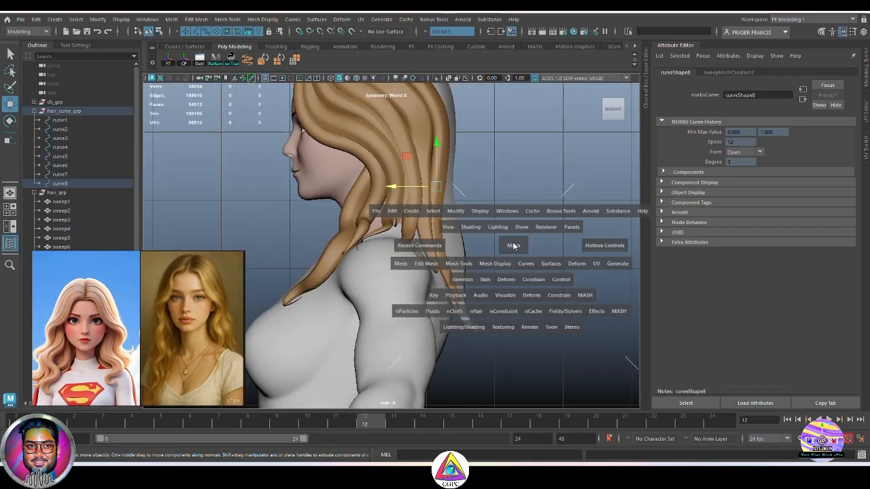
pyautogui.moveTo(512, 247); pyautogui.dragTo(512, 221)
pyautogui.keyDown('alt'); pyautogui.moveTo(387, 248); pyautogui.dragTo(537, 292); pyautogui.keyUp('alt')
pyautogui.moveTo(357, 239); pyautogui.dragTo(387, 265)
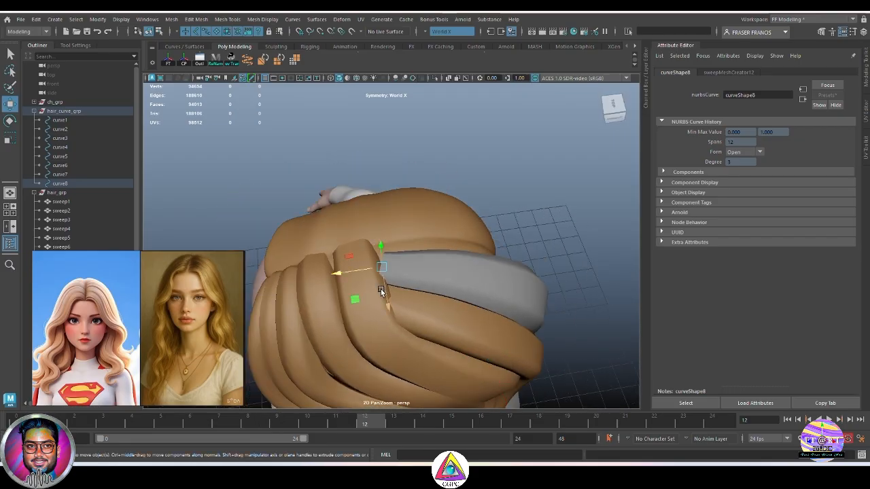
pyautogui.press('e')
pyautogui.press('w')
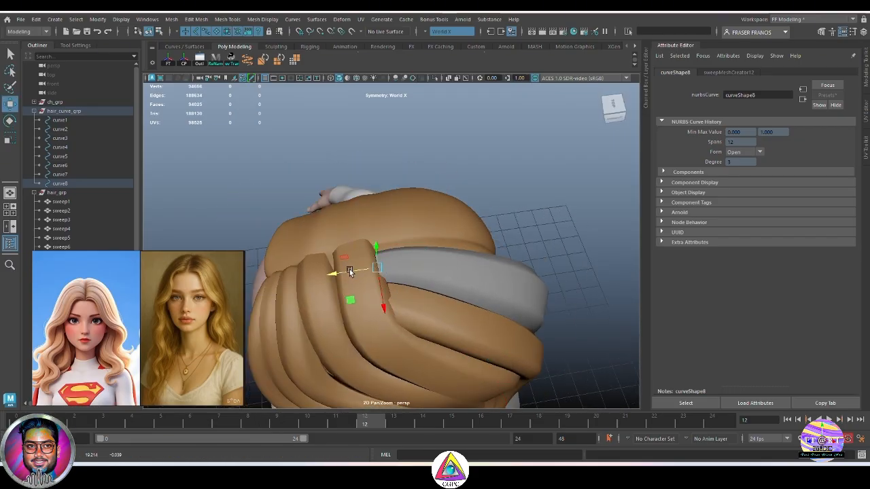
pyautogui.keyDown('alt'); pyautogui.moveTo(407, 285); pyautogui.dragTo(442, 290); pyautogui.keyUp('alt')
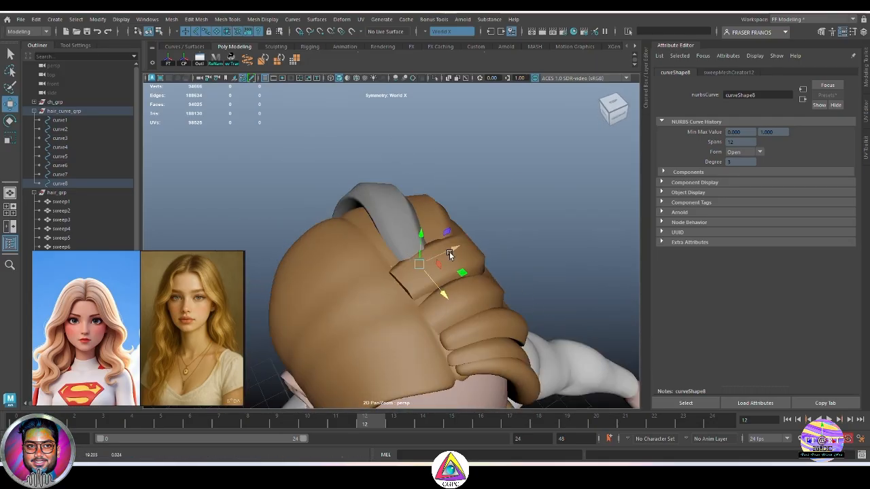
# Step: Duplicate curve8 and place the copy beside it towards the centre back, closer to the scalp
pyautogui.moveTo(450, 252); pyautogui.dragTo(358, 246)
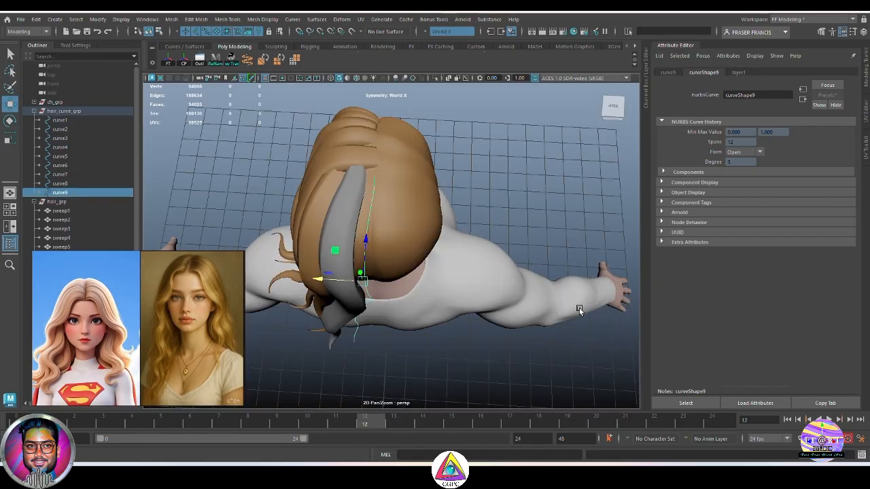
pyautogui.keyDown('alt'); pyautogui.moveTo(579, 308); pyautogui.dragTo(482, 266); pyautogui.keyUp('alt')
pyautogui.moveTo(409, 286); pyautogui.dragTo(410, 286)
pyautogui.press('r')
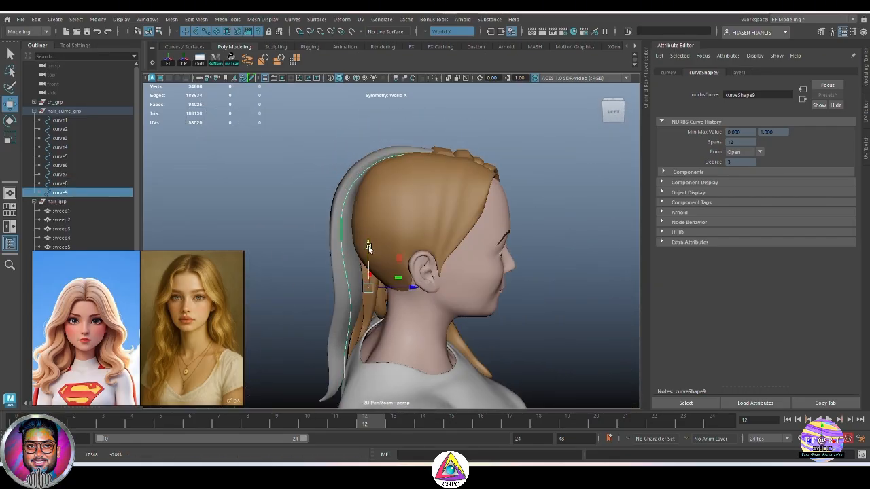
pyautogui.keyDown('alt'); pyautogui.moveTo(364, 249); pyautogui.dragTo(435, 214); pyautogui.keyUp('alt')
# Step: Show curve9's control vertices and shift the lower ones on the upper back to shape the strand's end
pyautogui.rightClick(530, 197)
pyautogui.moveTo(530, 197); pyautogui.dragTo(477, 196, button='right')
pyautogui.keyDown('alt'); pyautogui.moveTo(416, 307); pyautogui.dragTo(427, 238, button='middle'); pyautogui.keyUp('alt')
pyautogui.moveTo(364, 240); pyautogui.dragTo(412, 281)
pyautogui.press('w')
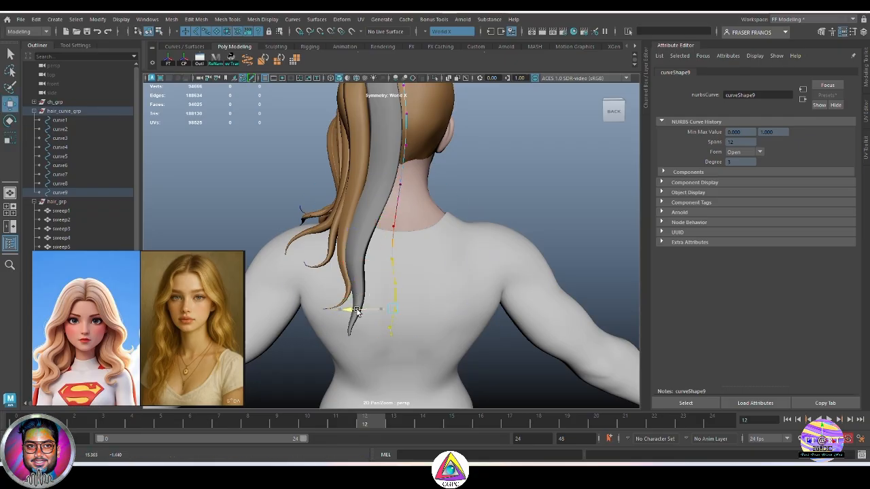
pyautogui.keyDown('alt'); pyautogui.moveTo(353, 310); pyautogui.dragTo(409, 317); pyautogui.keyUp('alt')
pyautogui.keyDown('alt'); pyautogui.moveTo(370, 219); pyautogui.dragTo(384, 285); pyautogui.keyUp('alt')
pyautogui.moveTo(356, 272)
pyautogui.mouseDown()
pyautogui.moveTo(392, 301)
pyautogui.moveTo(355, 286)
pyautogui.mouseUp()
pyautogui.keyDown('alt'); pyautogui.moveTo(356, 287); pyautogui.dragTo(347, 352, button='middle'); pyautogui.keyUp('alt')
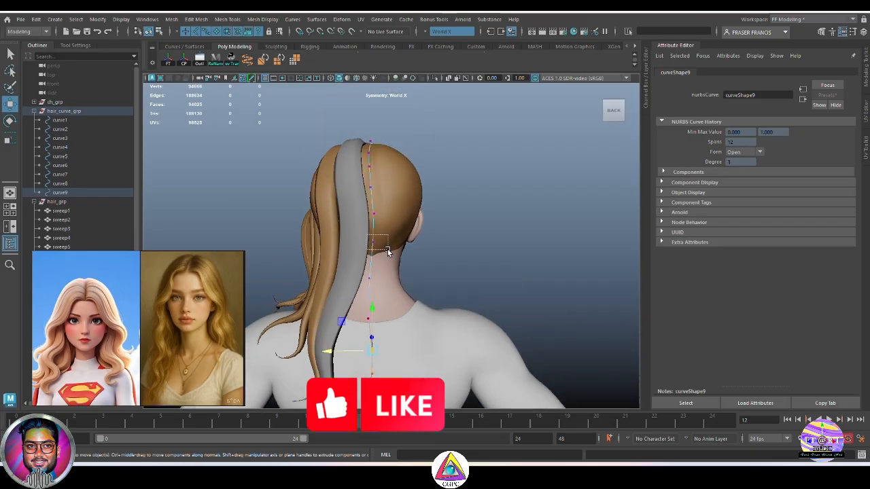